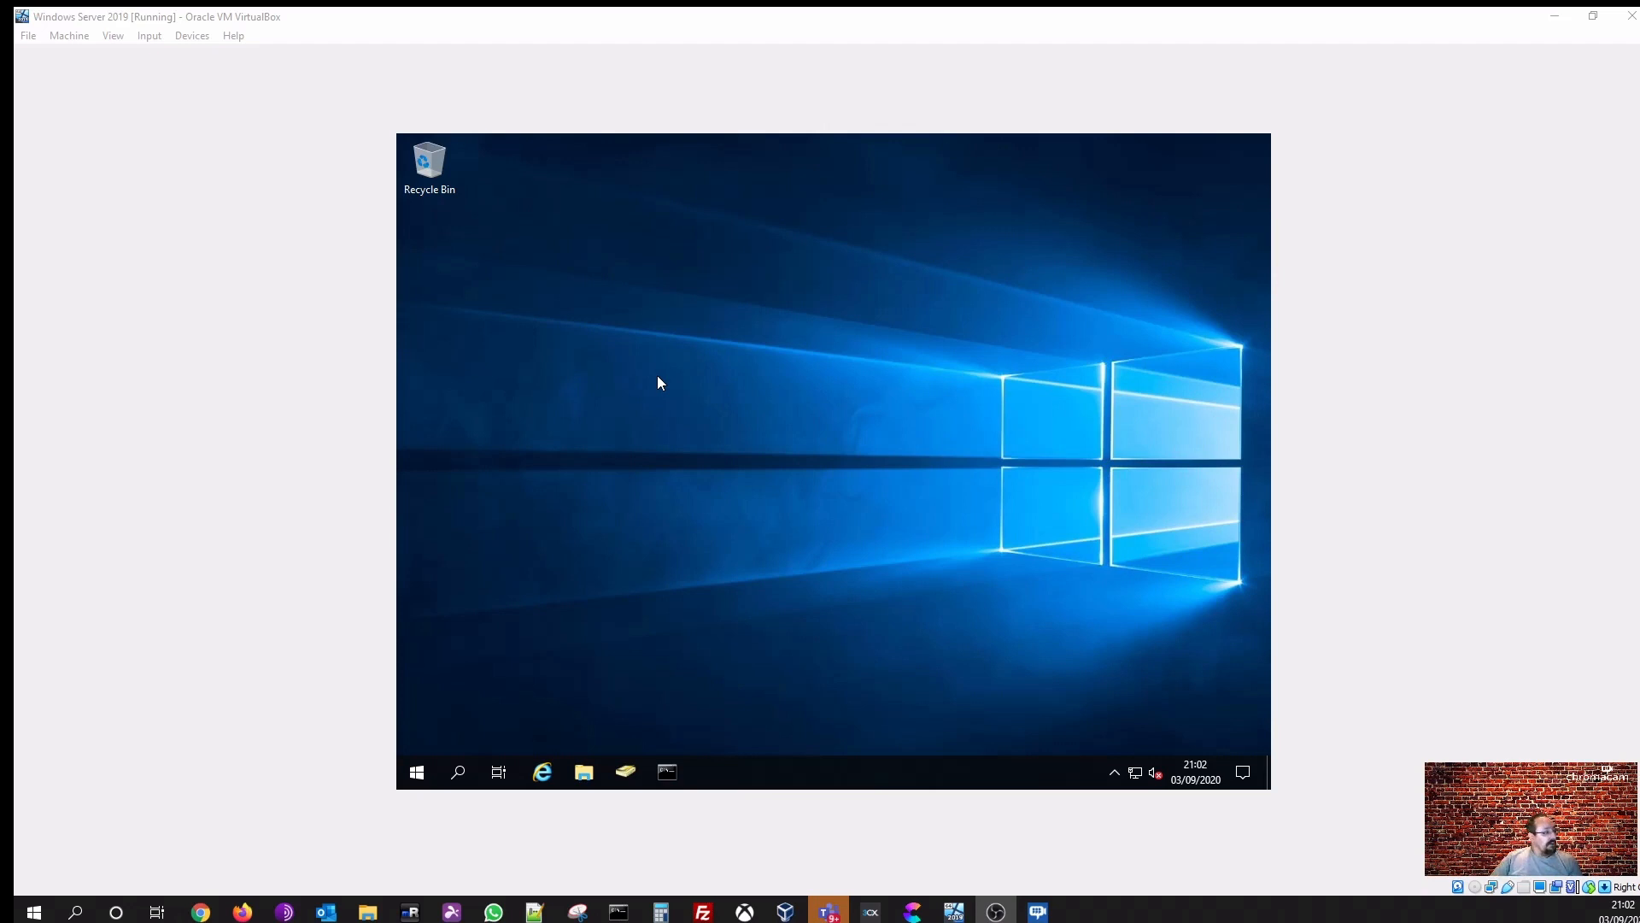
- Open Server Manager from the Start menu and maximize its window
click(421, 774)
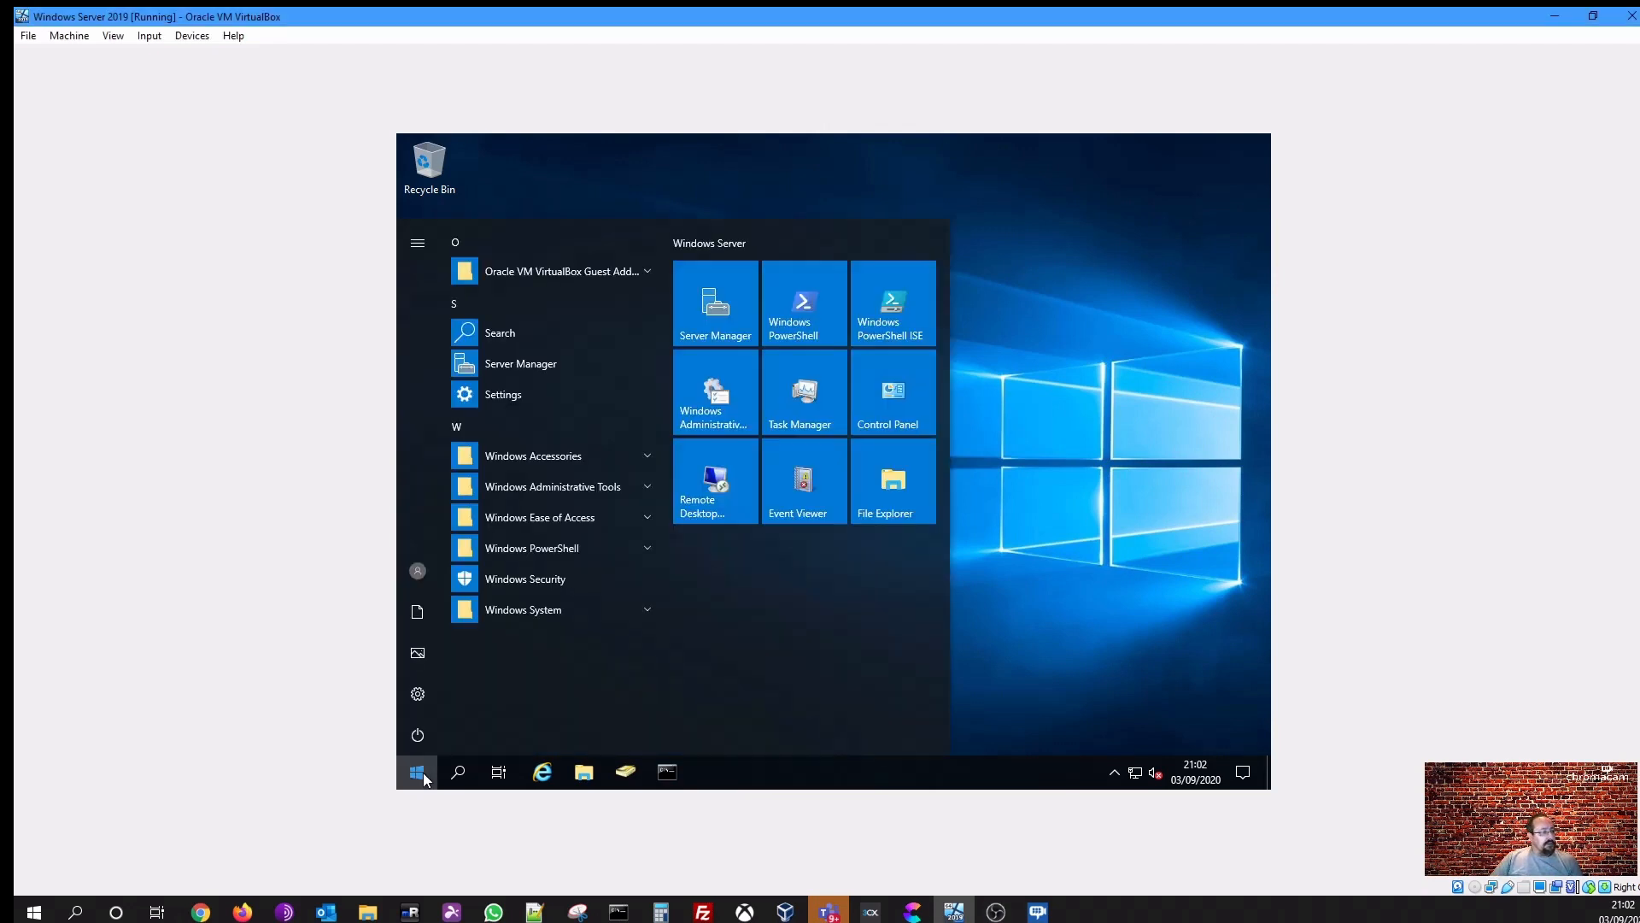
click(526, 367)
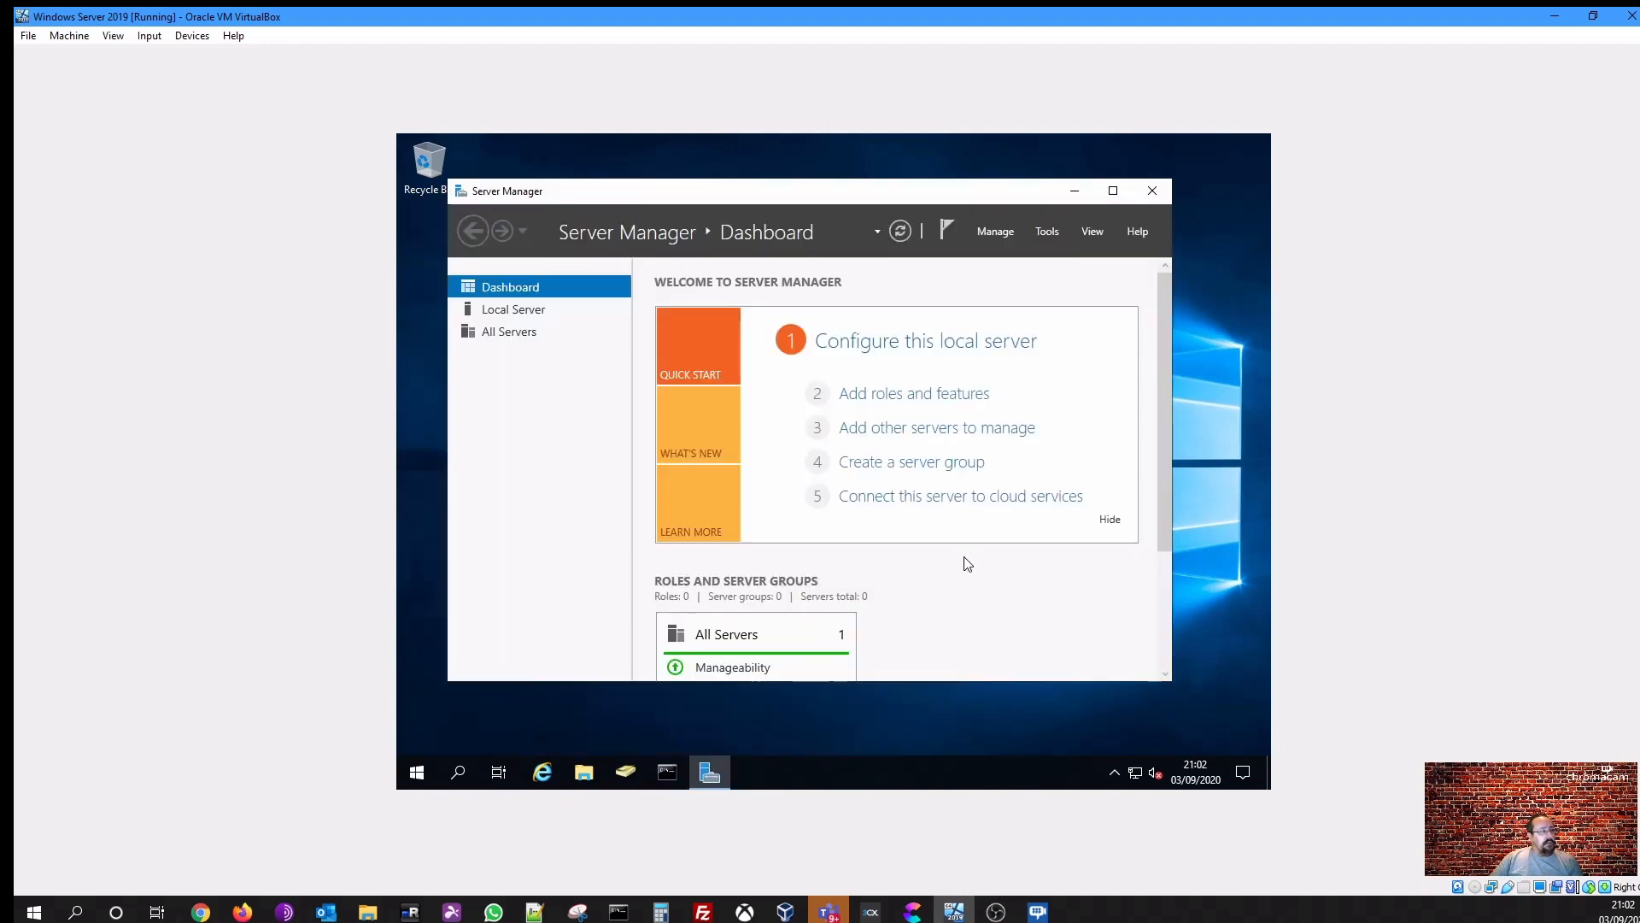
click(1111, 191)
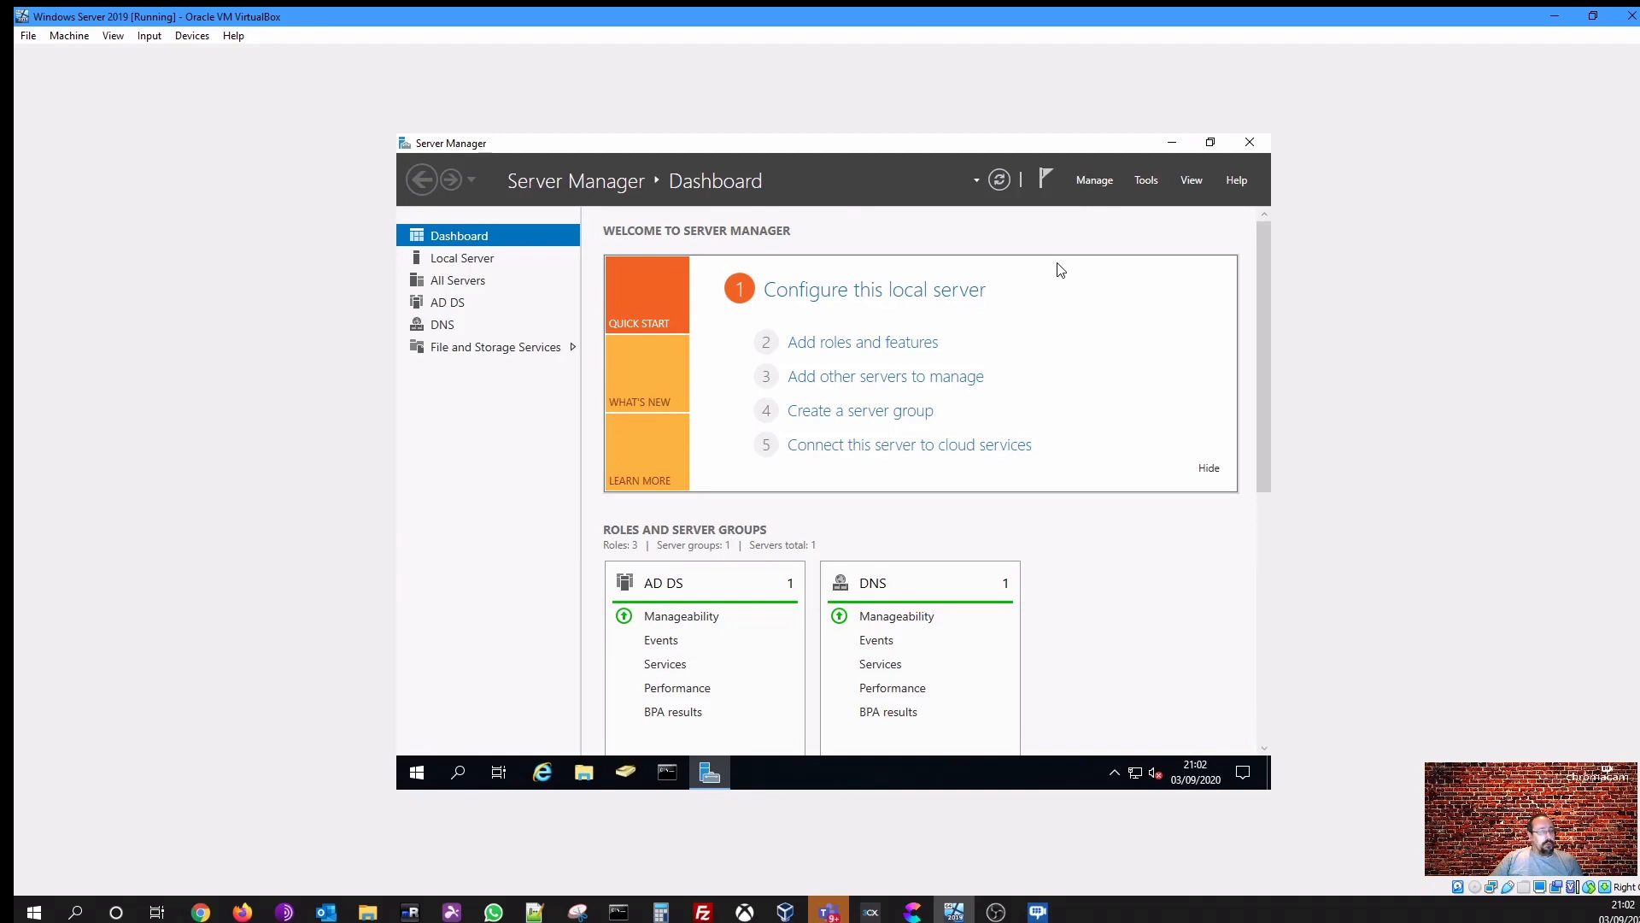
- Launch the Add Roles and Features wizard with role-based installation on the local server from the server pool
click(1096, 181)
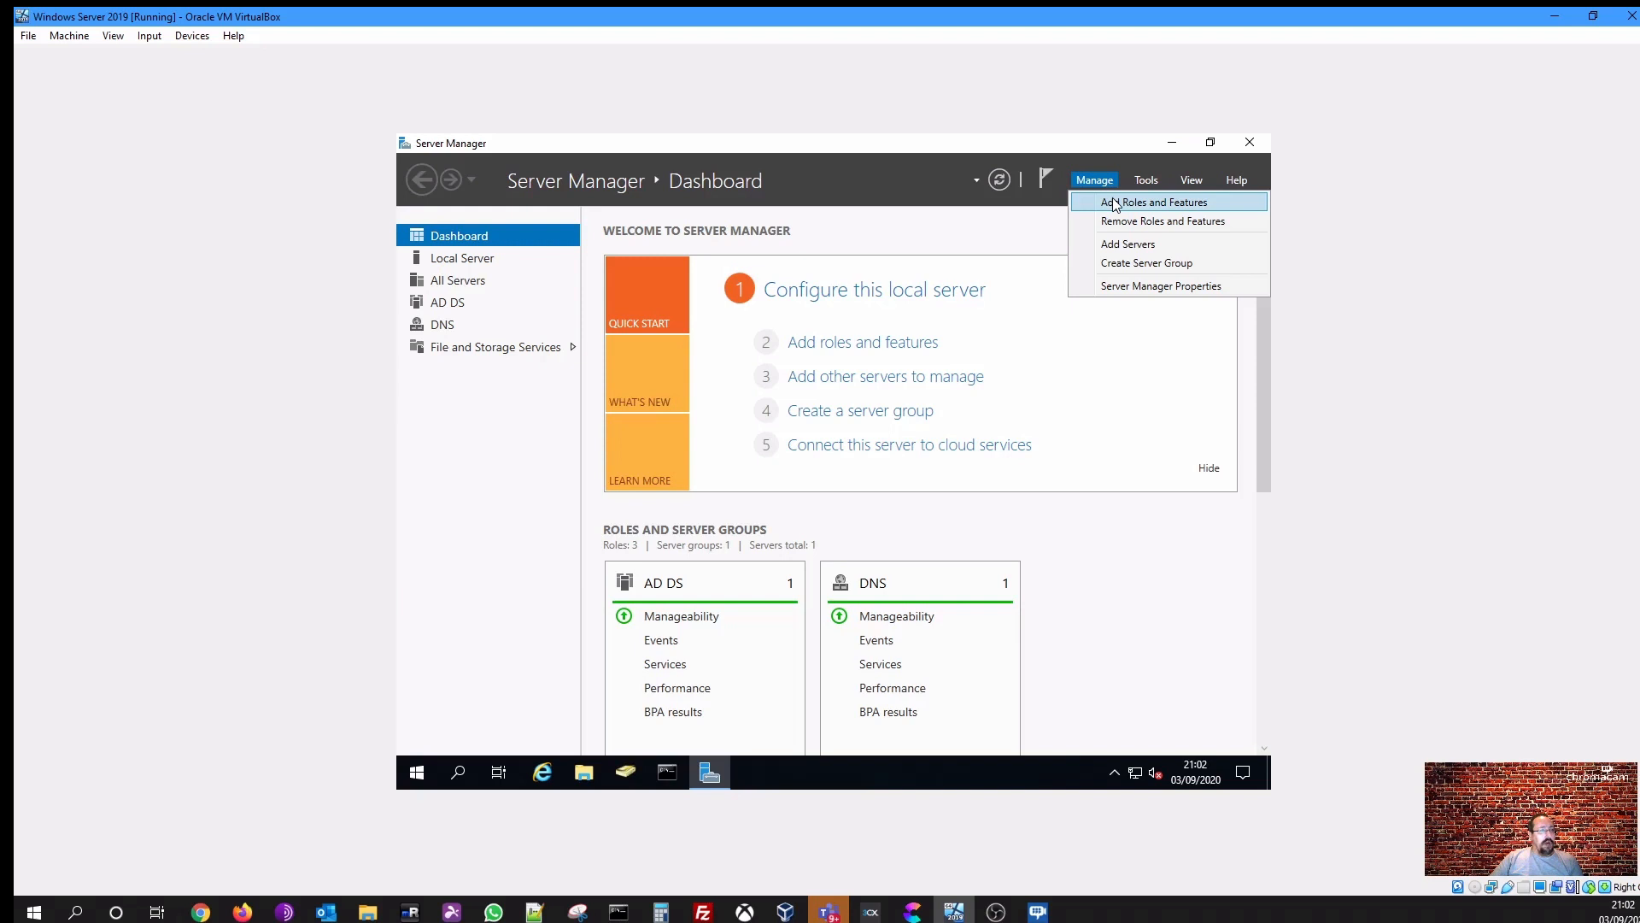
click(1115, 203)
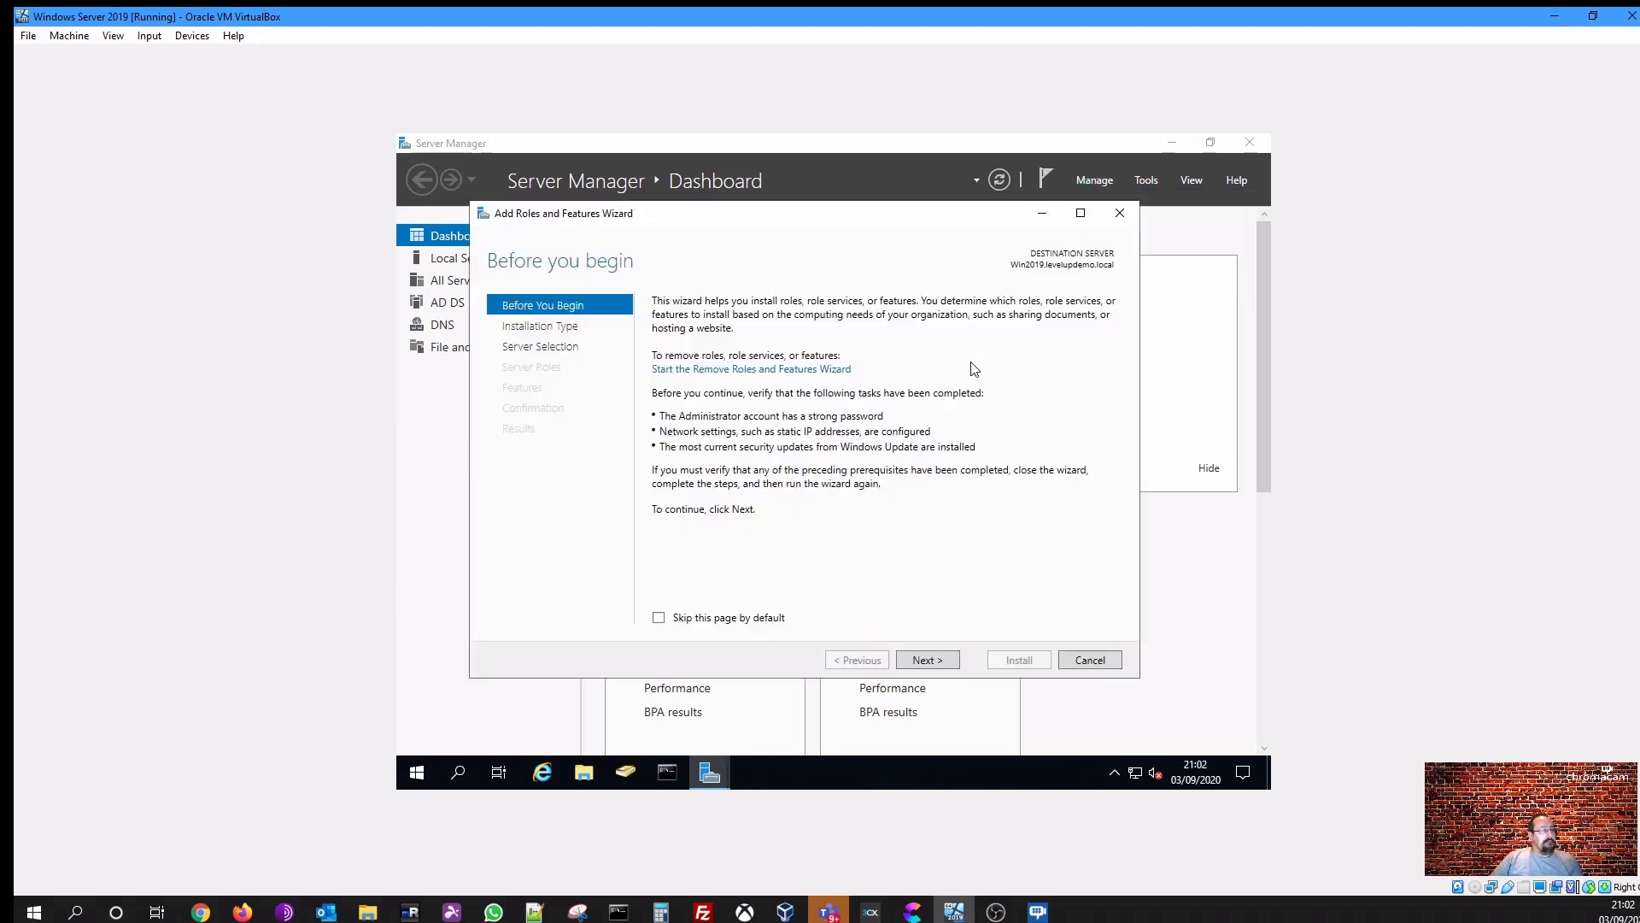
click(934, 660)
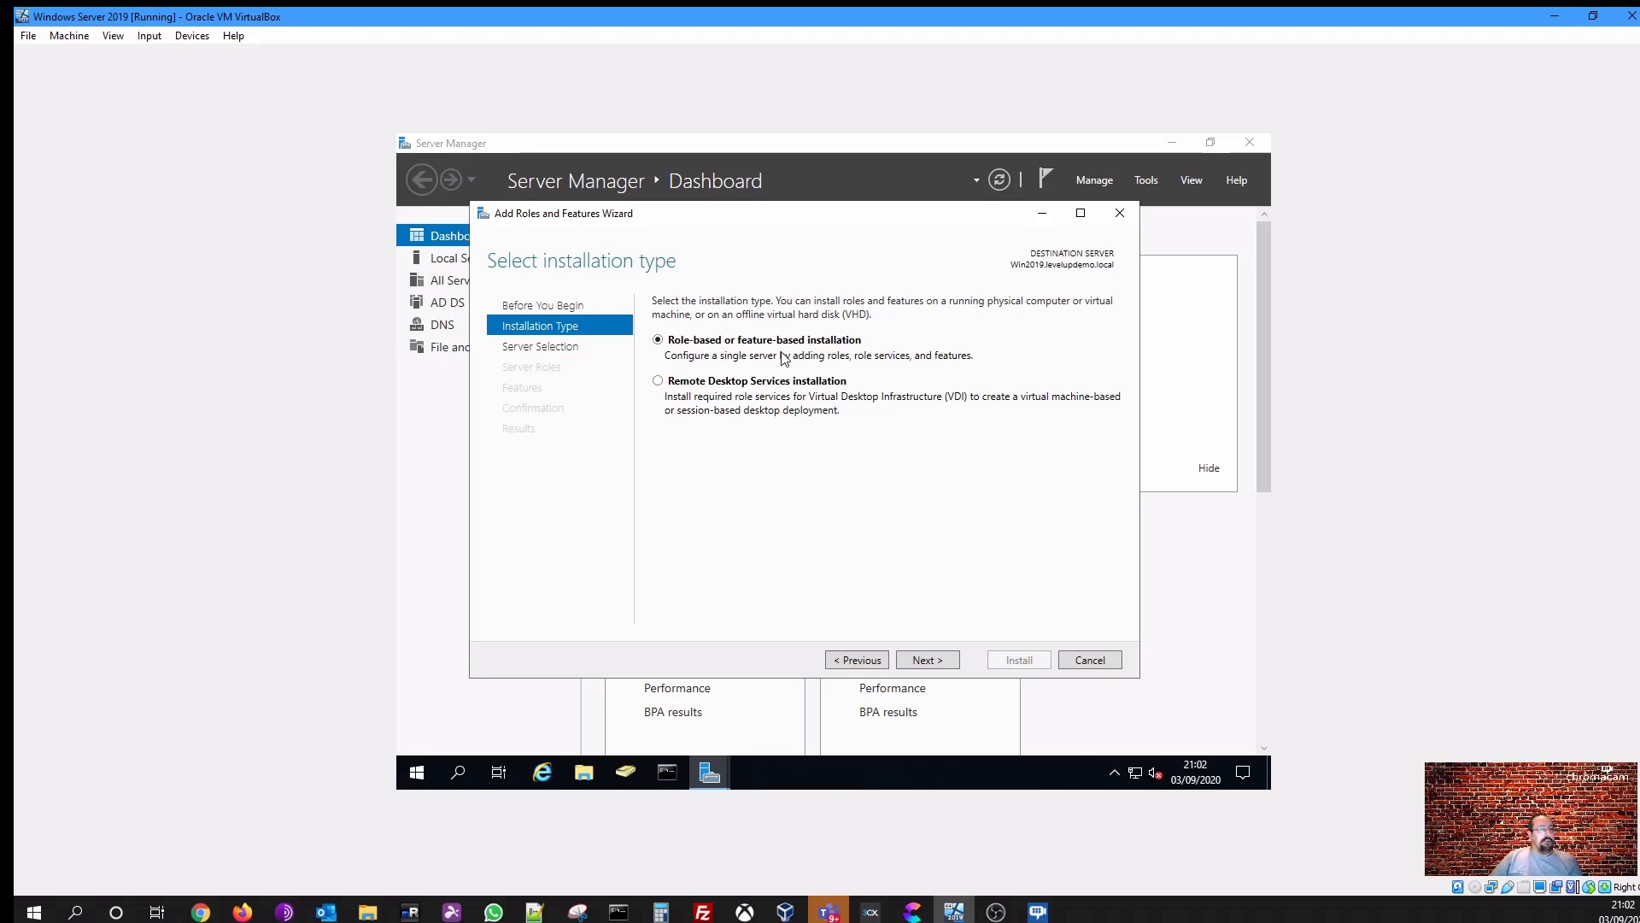
click(926, 660)
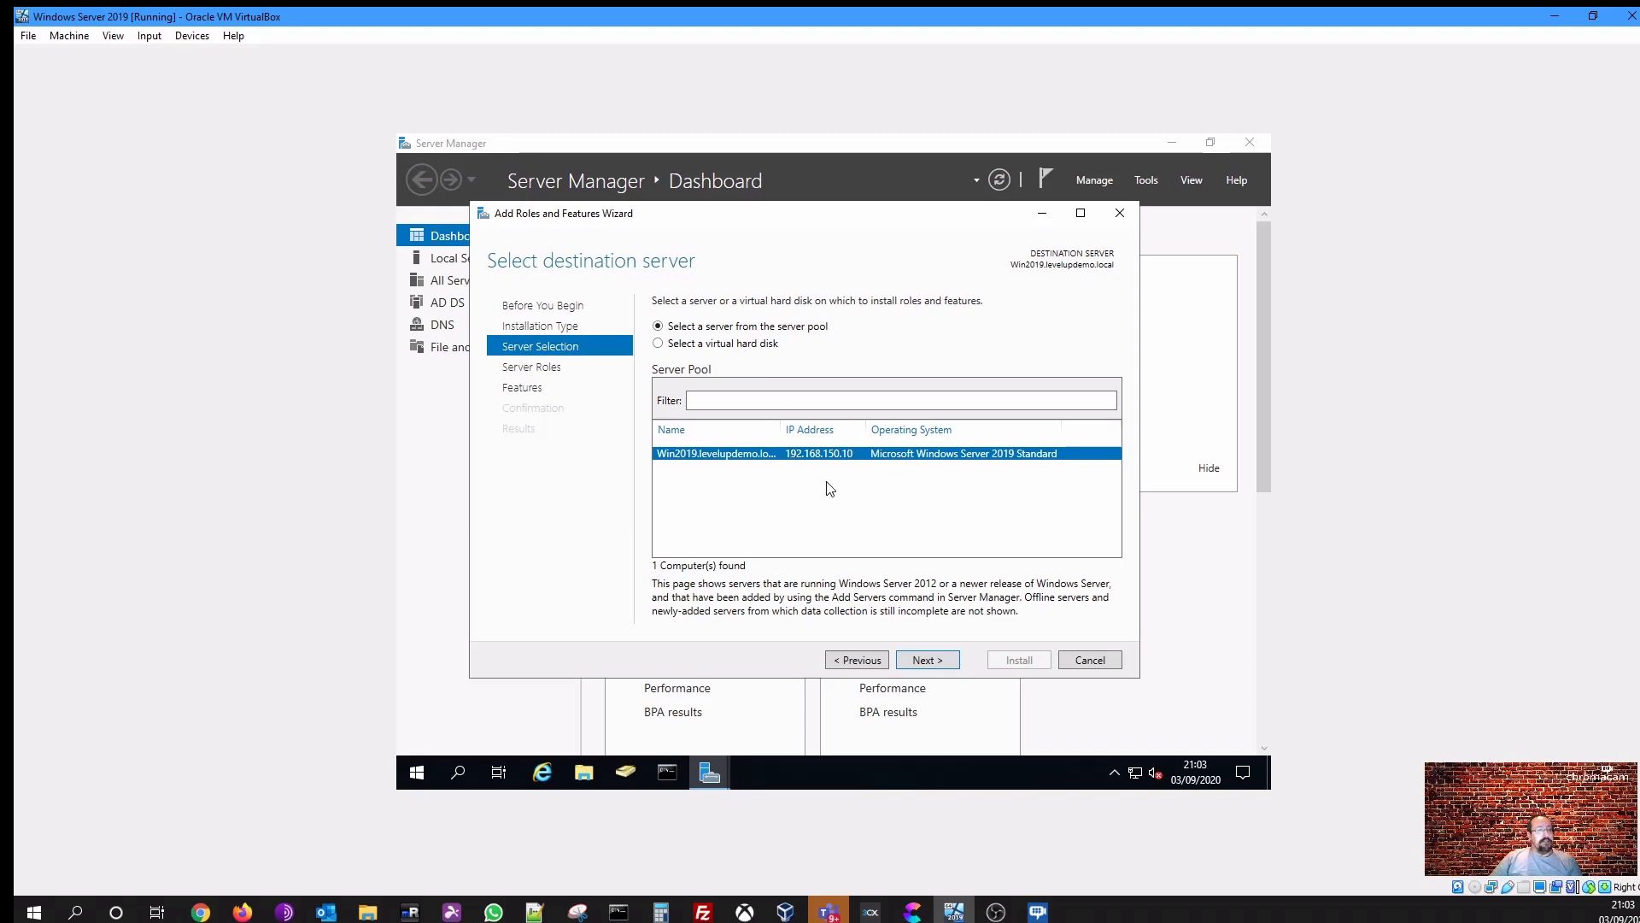
click(913, 664)
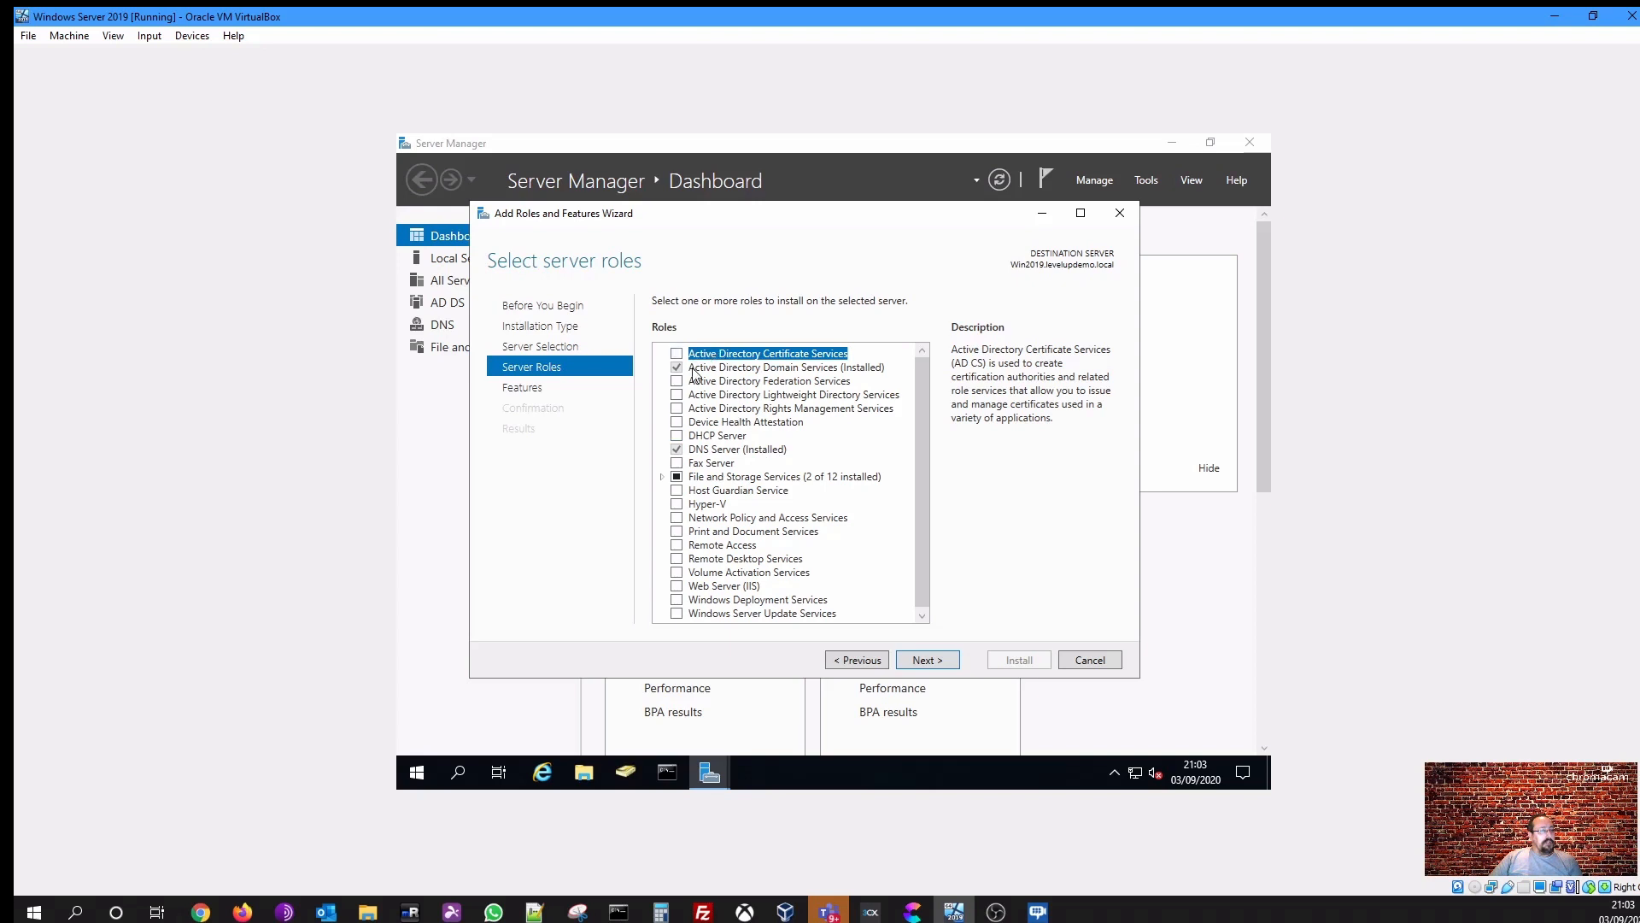
- Select the DHCP Server role, add its required management tools, and continue the wizard
click(691, 438)
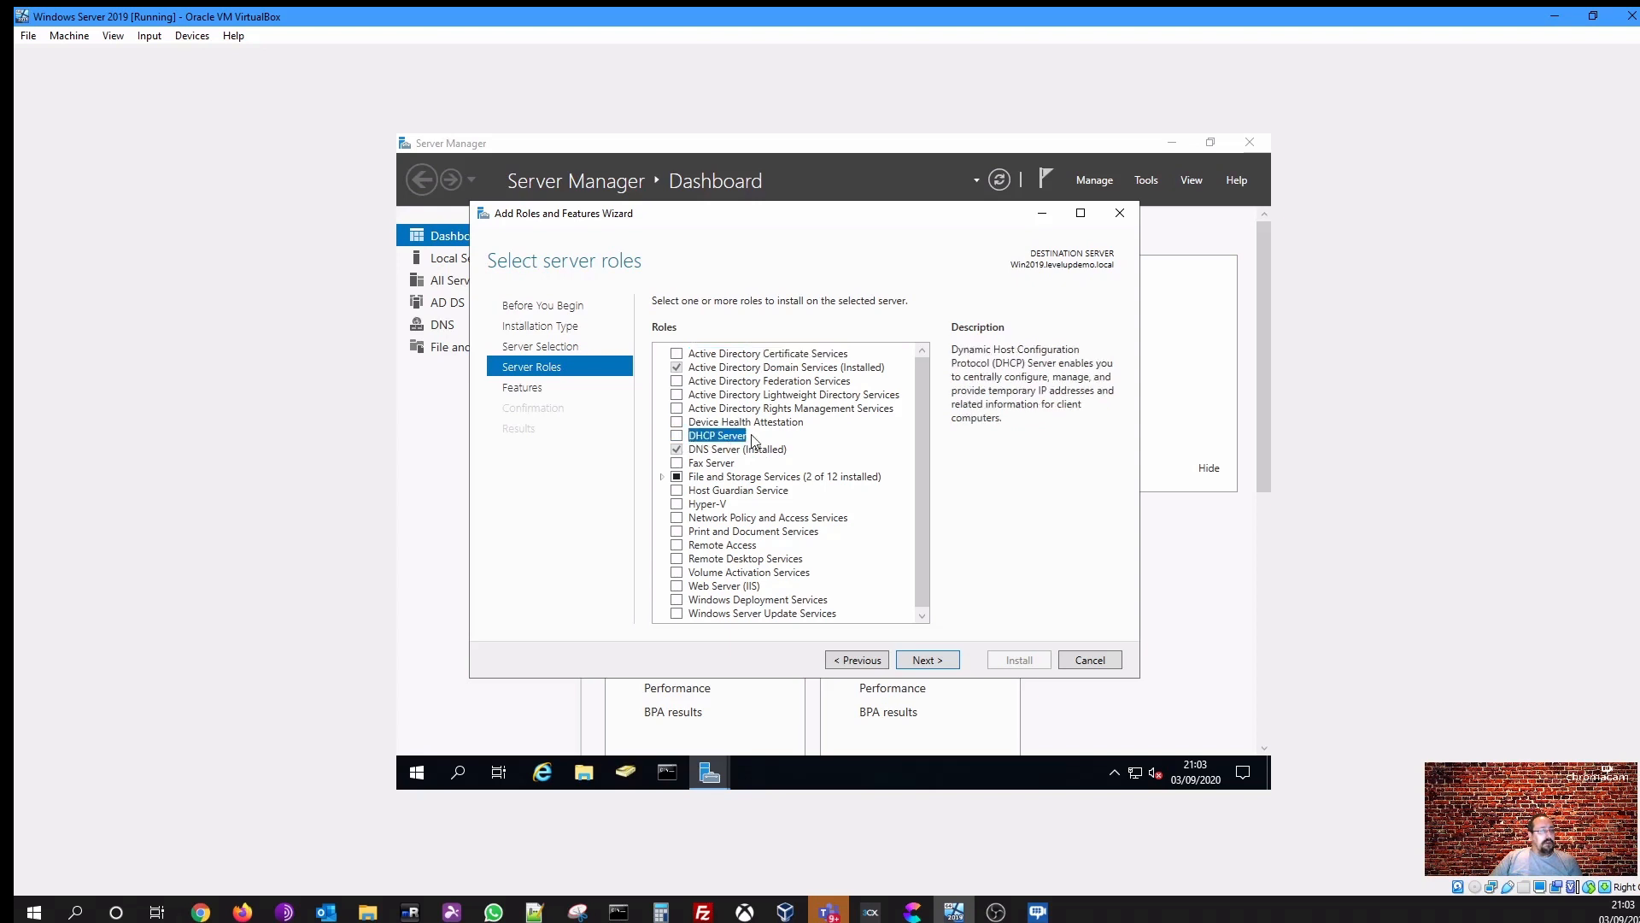
click(677, 437)
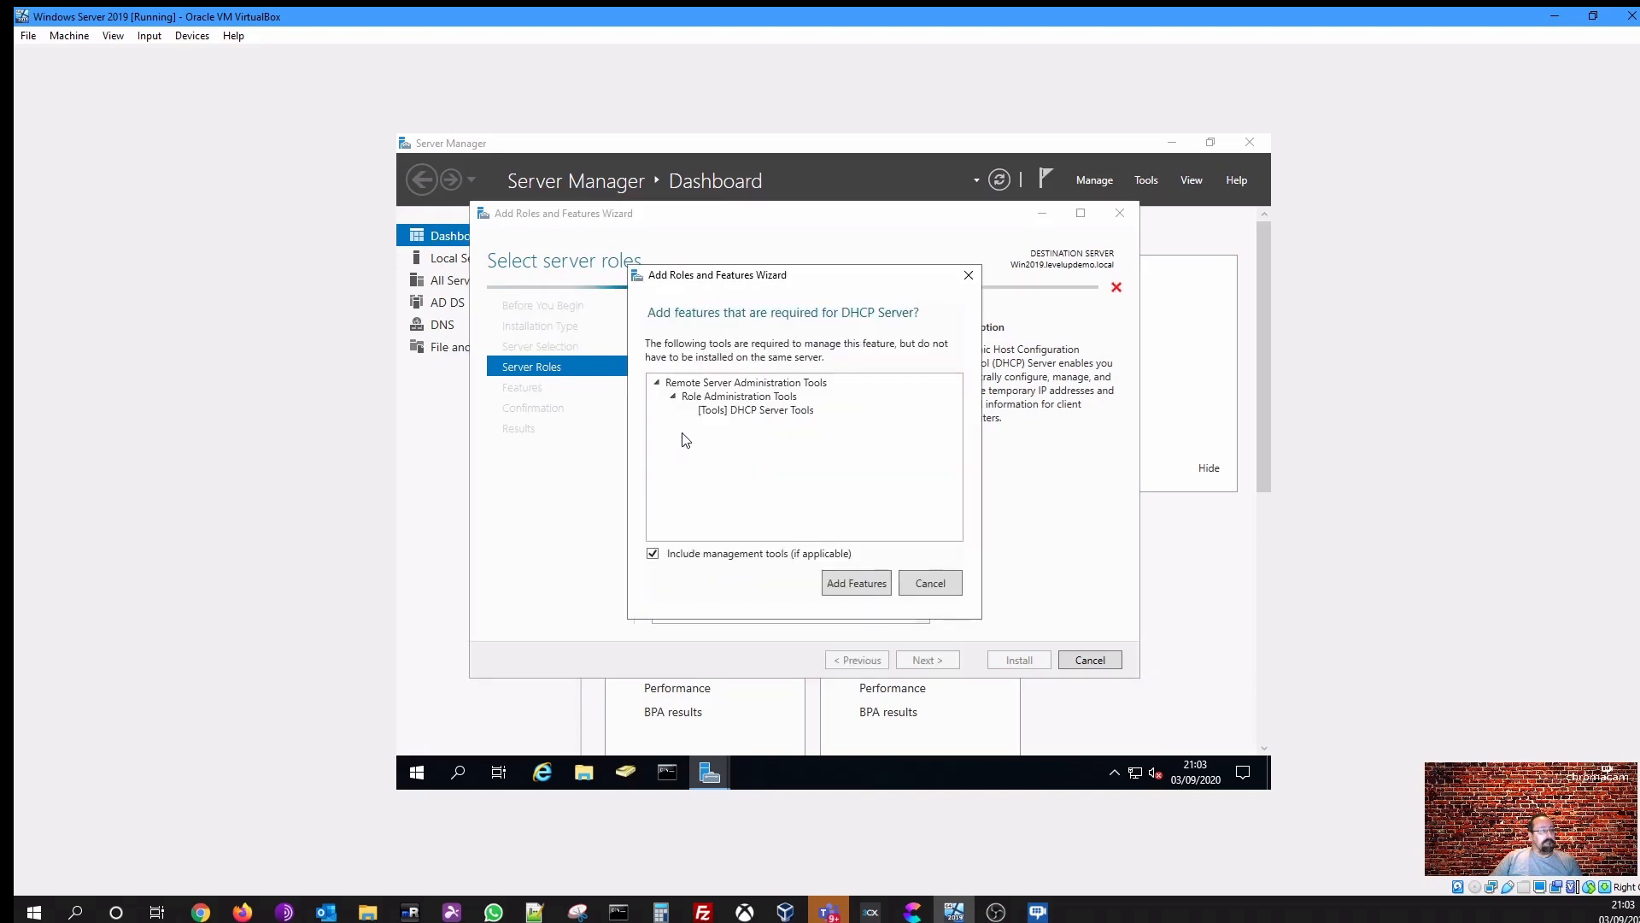
click(834, 586)
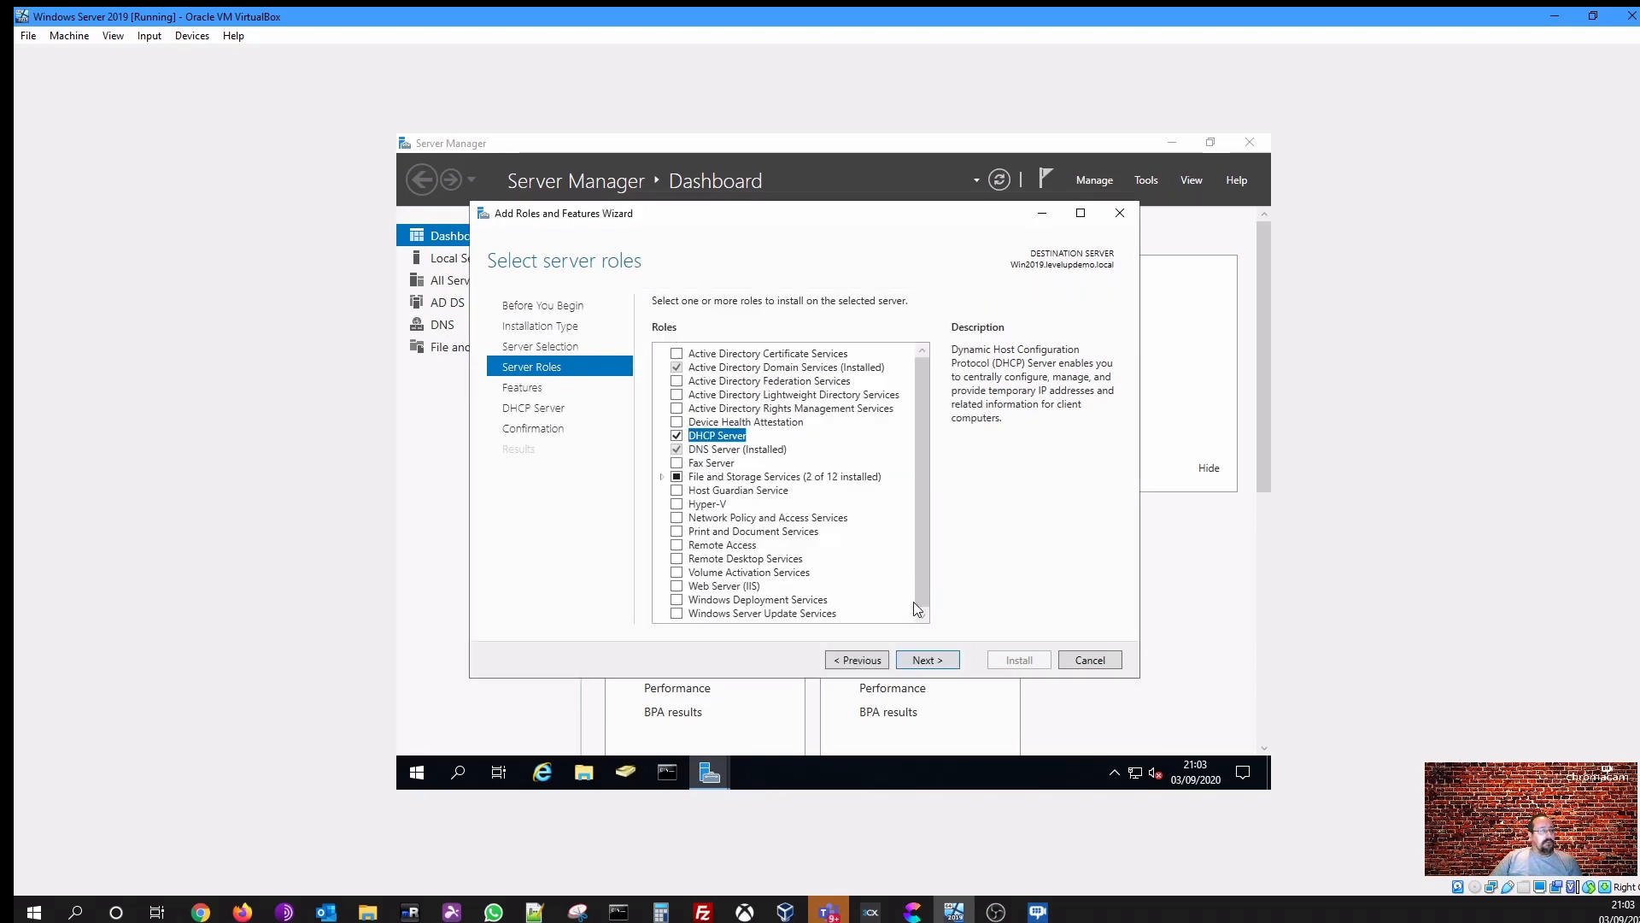
click(923, 660)
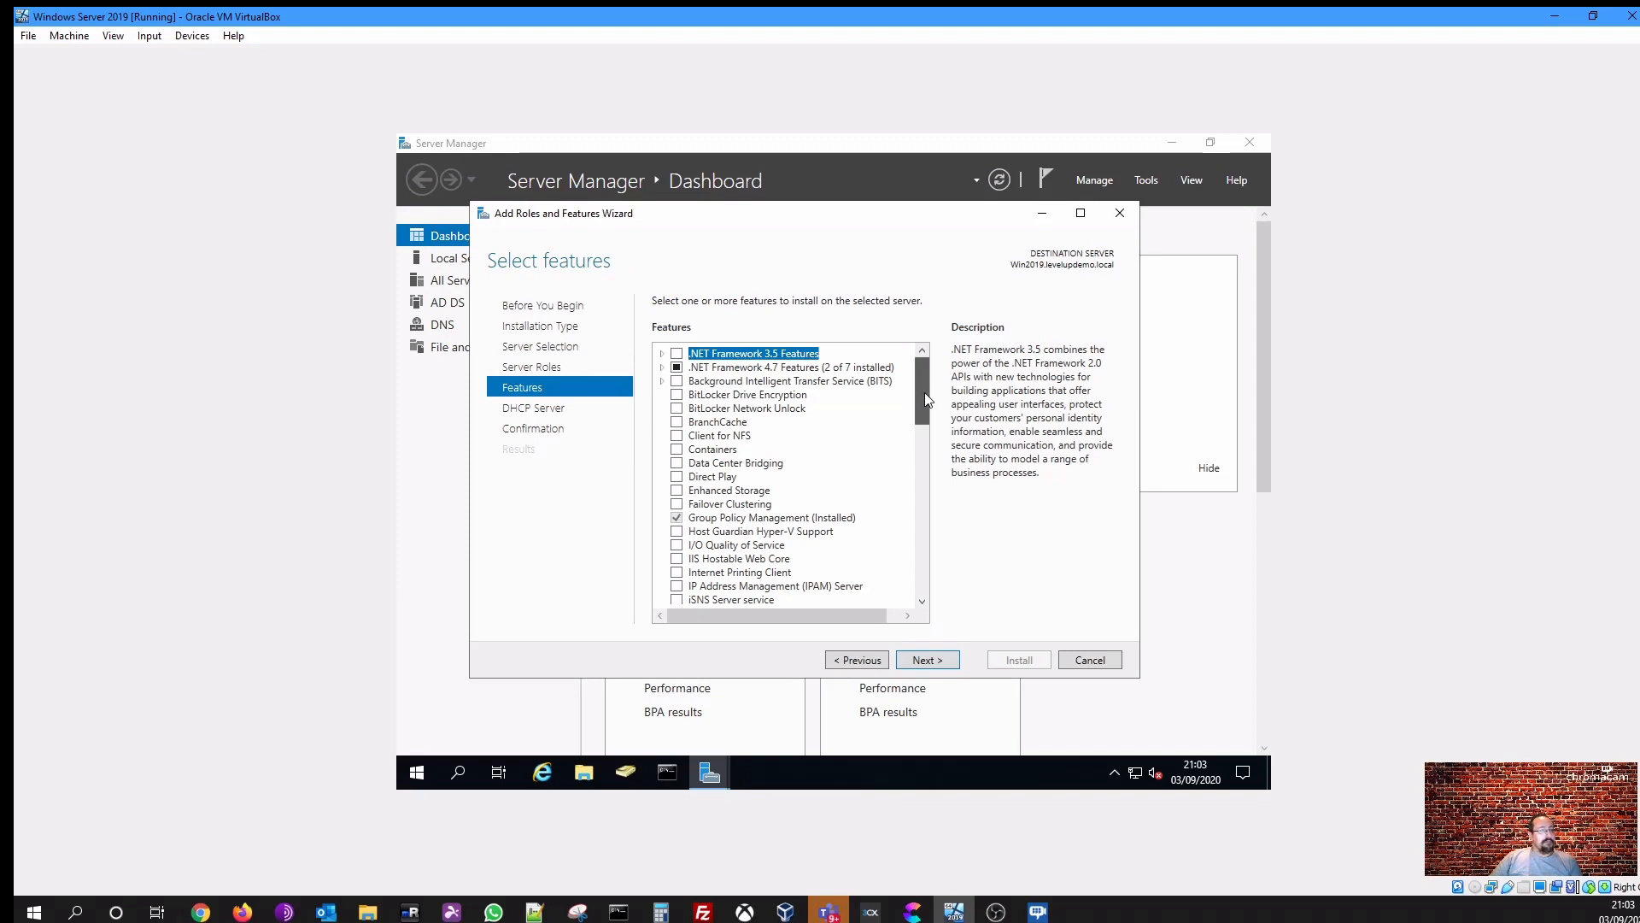
- Leave the features list unchanged and continue past the DHCP Server information page
drag(924, 392, 906, 598)
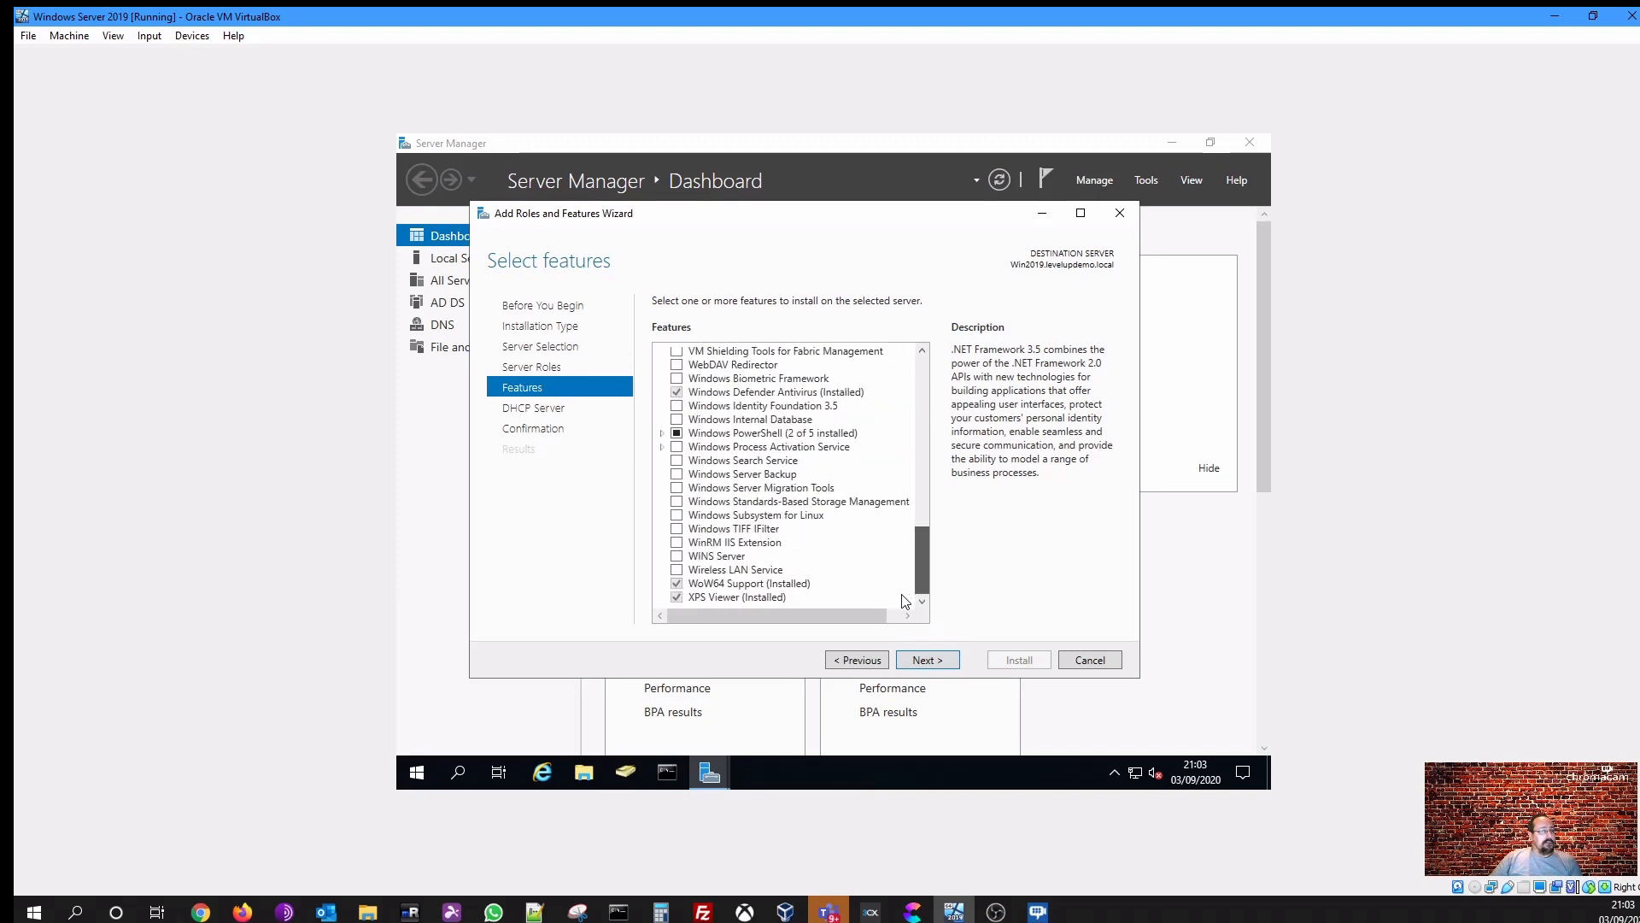
scroll(904, 461, up, 15)
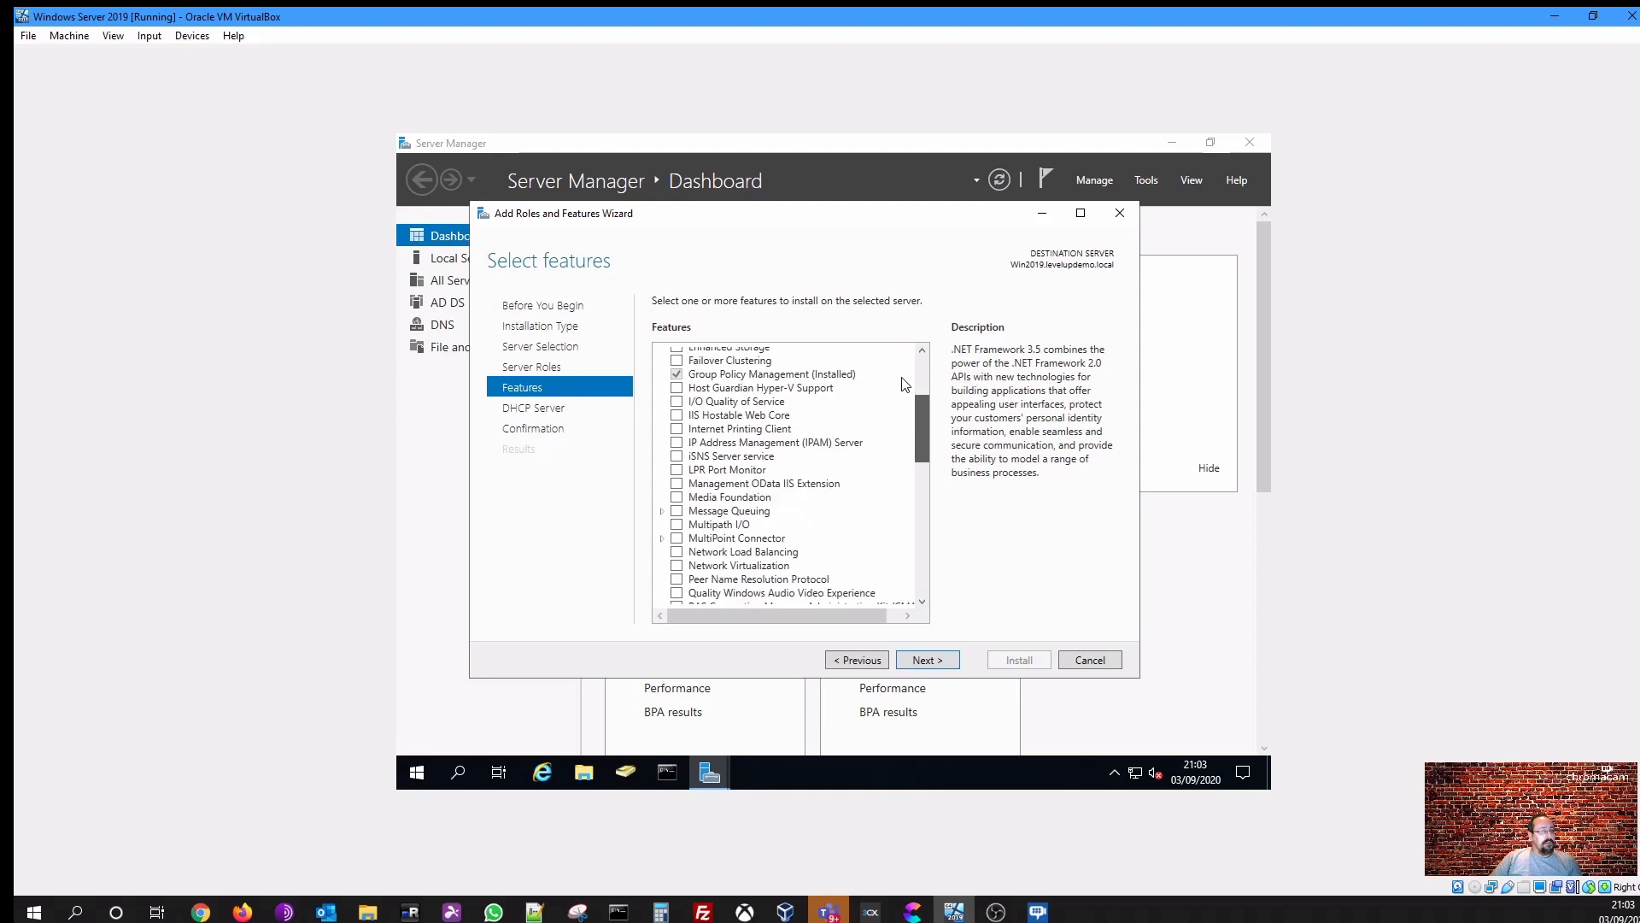
click(917, 661)
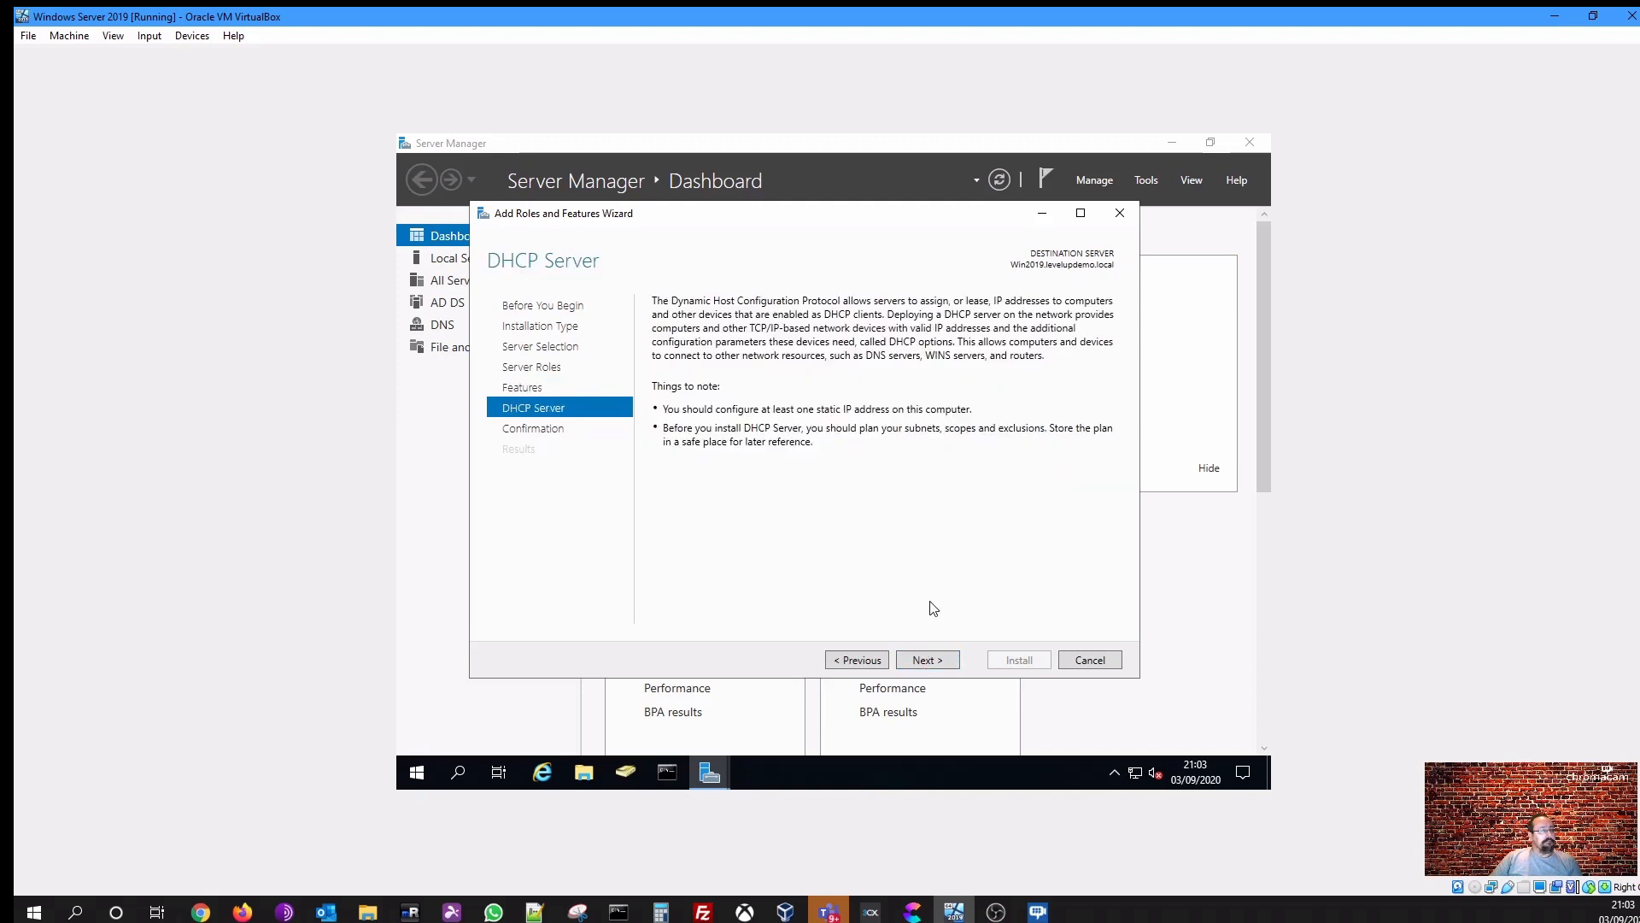
click(929, 663)
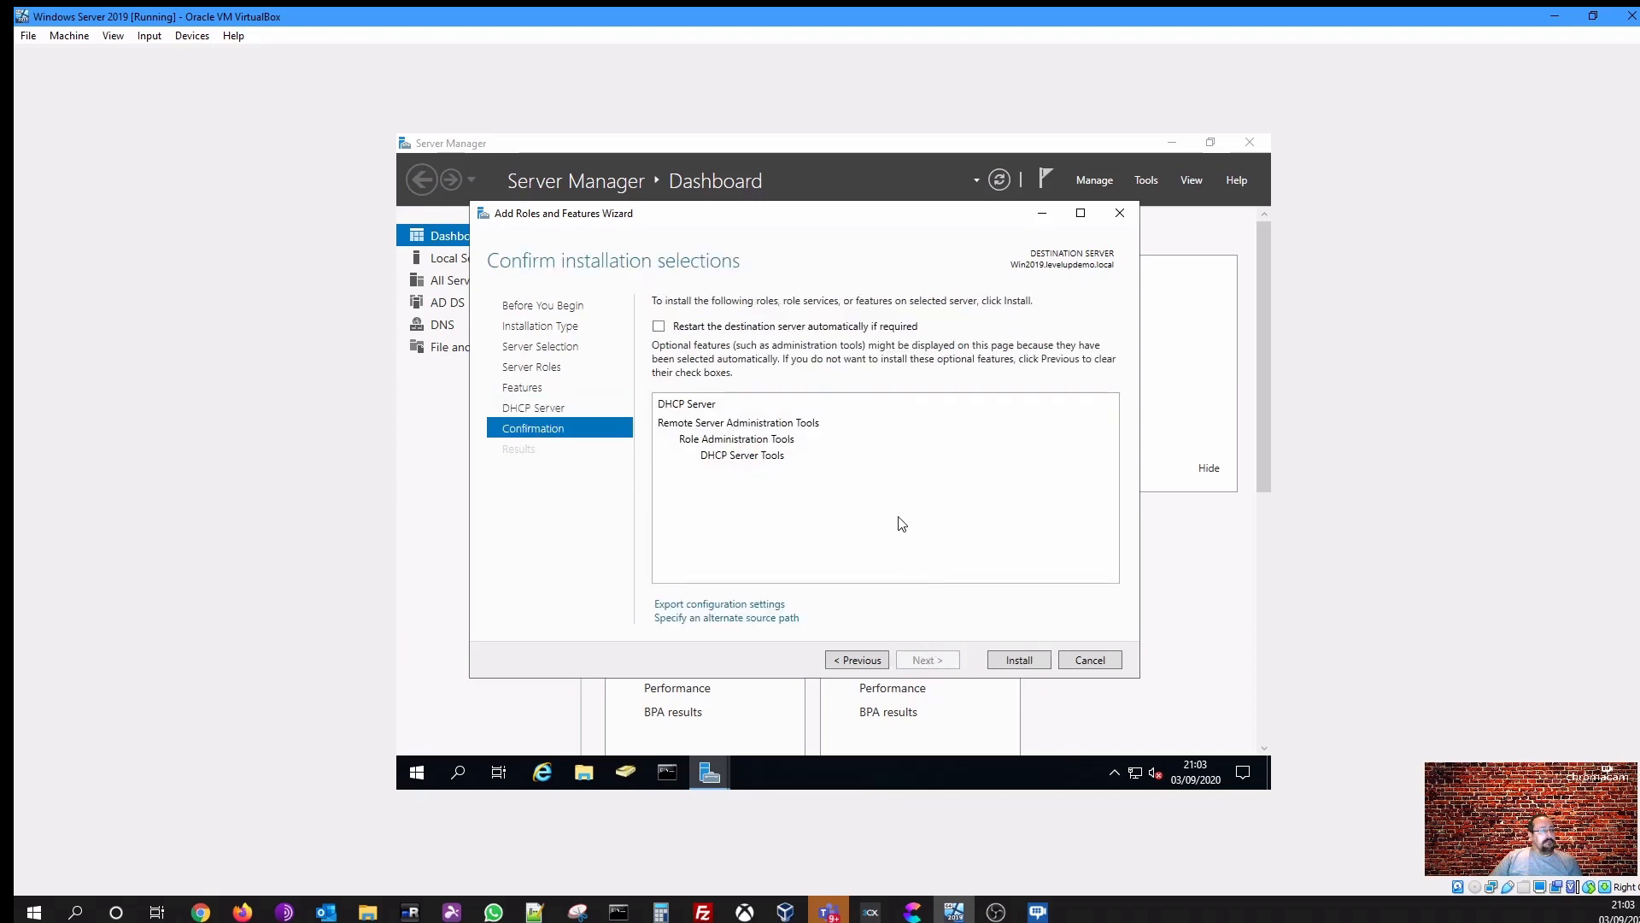
- Enable automatic restart of the destination server if required and start the installation
click(671, 325)
click(877, 513)
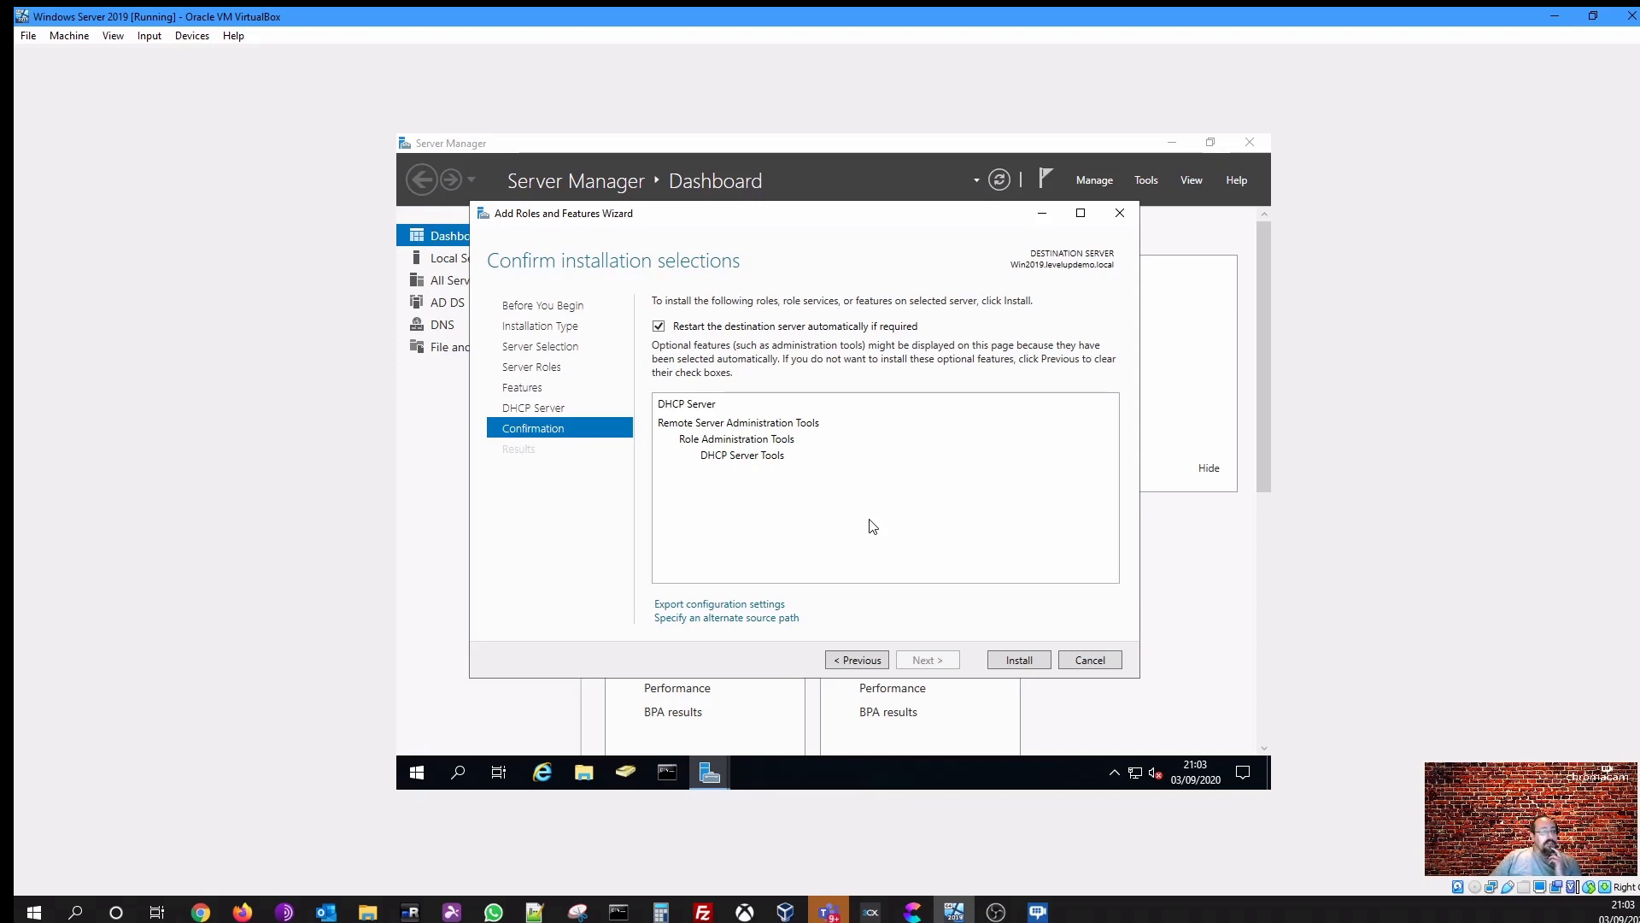
click(1019, 661)
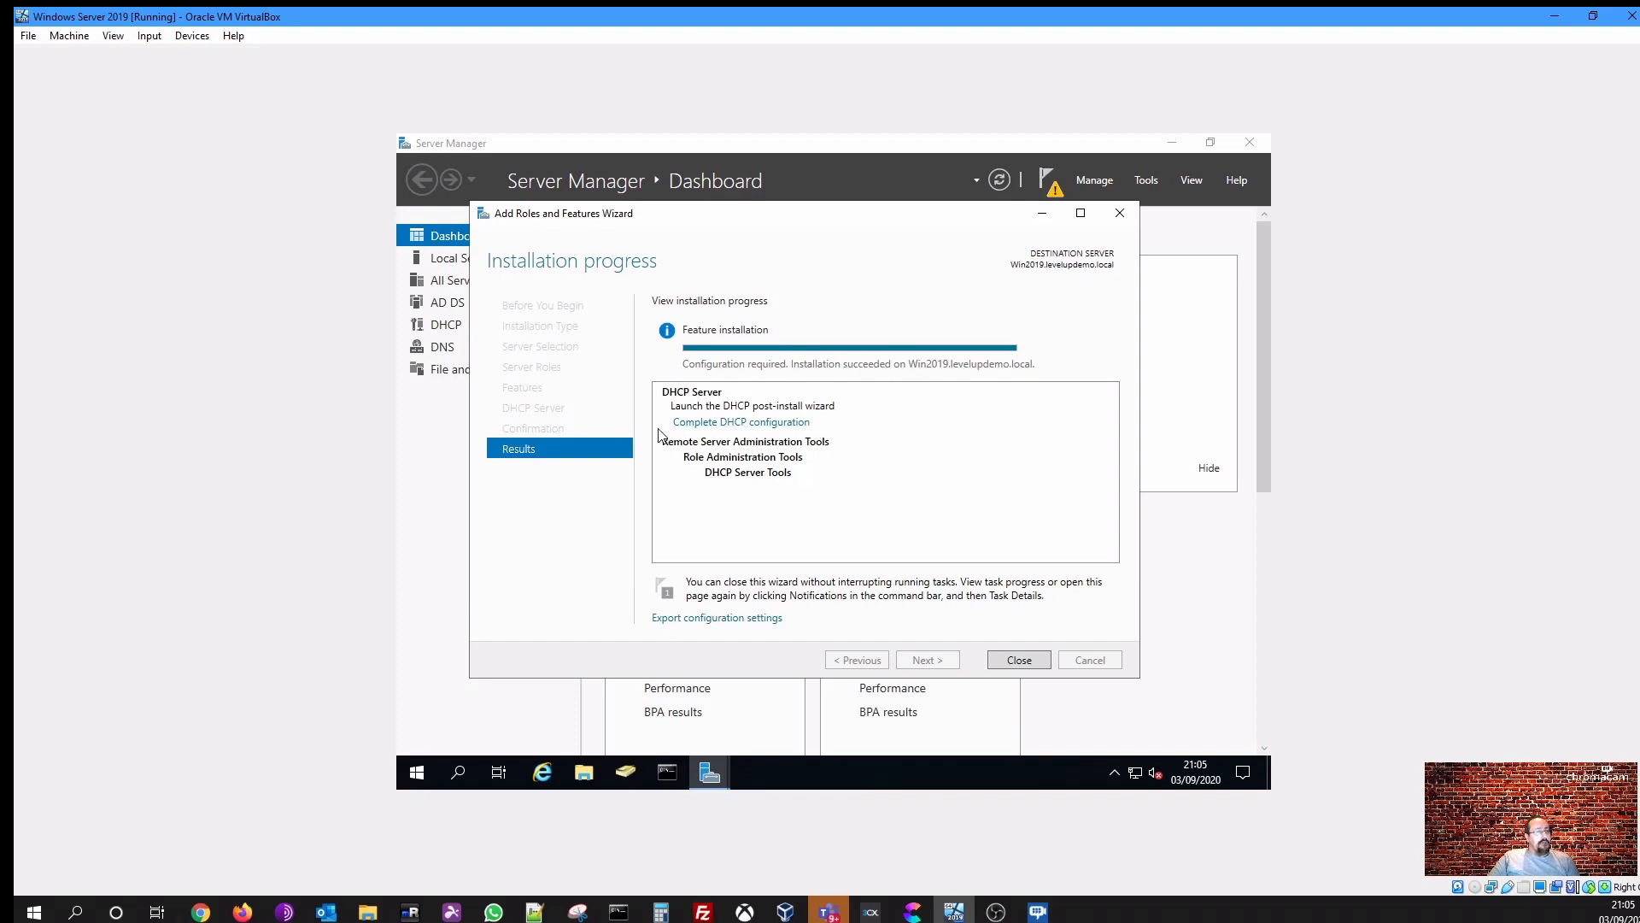
- Complete the DHCP post-install configuration, authorizing with the current user's credentials, then close both wizards
click(706, 424)
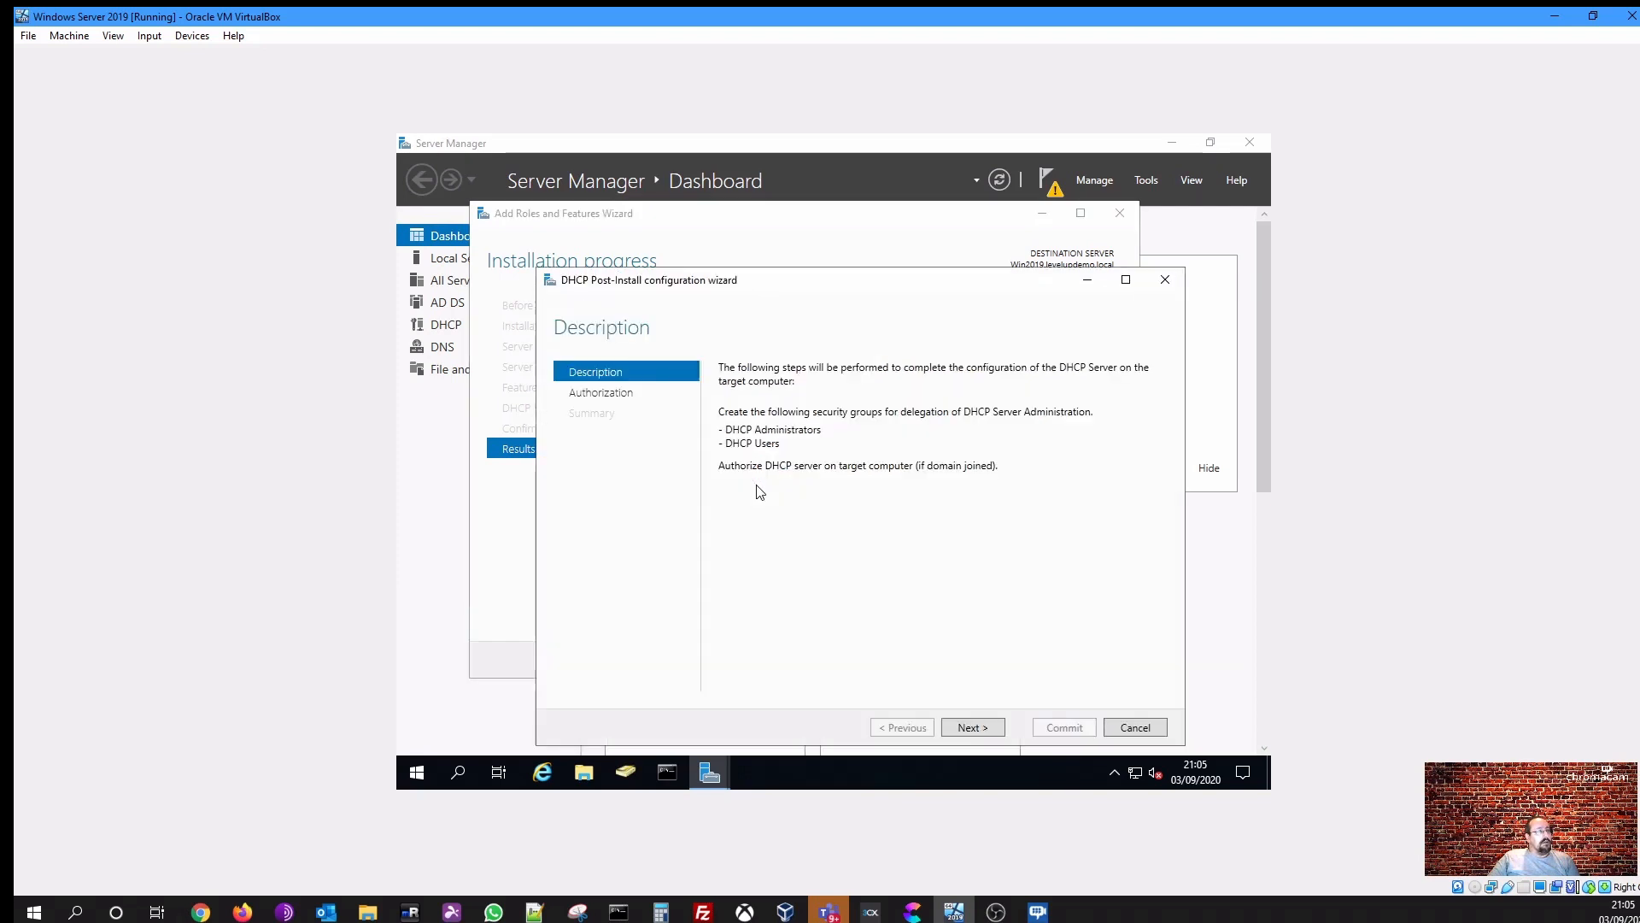
drag(761, 281, 747, 219)
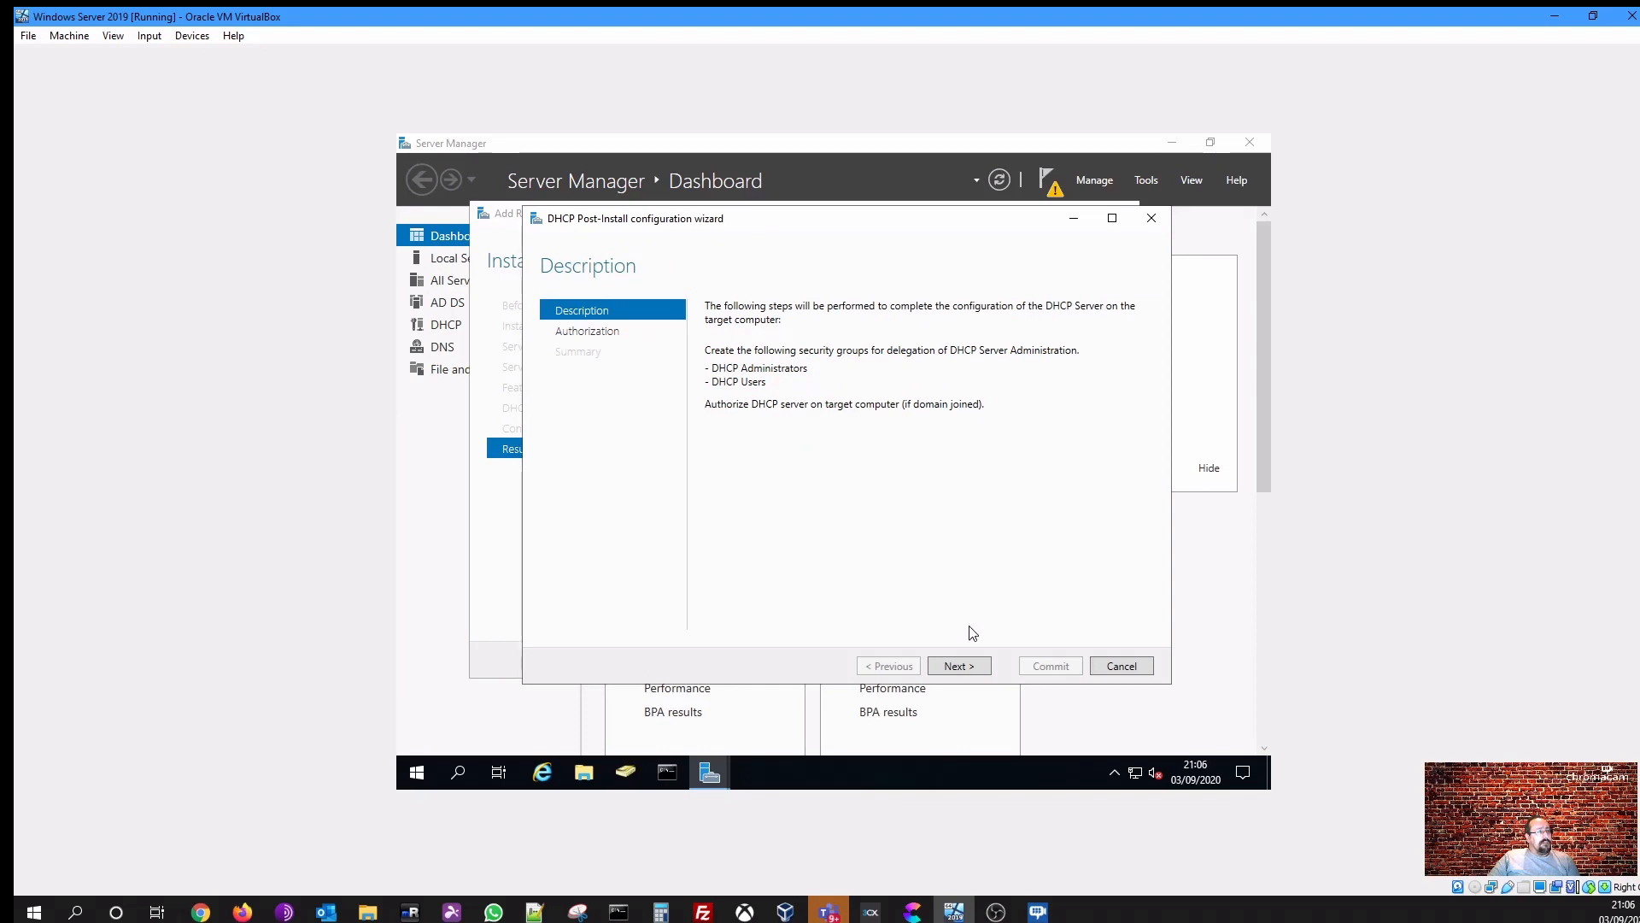
click(961, 663)
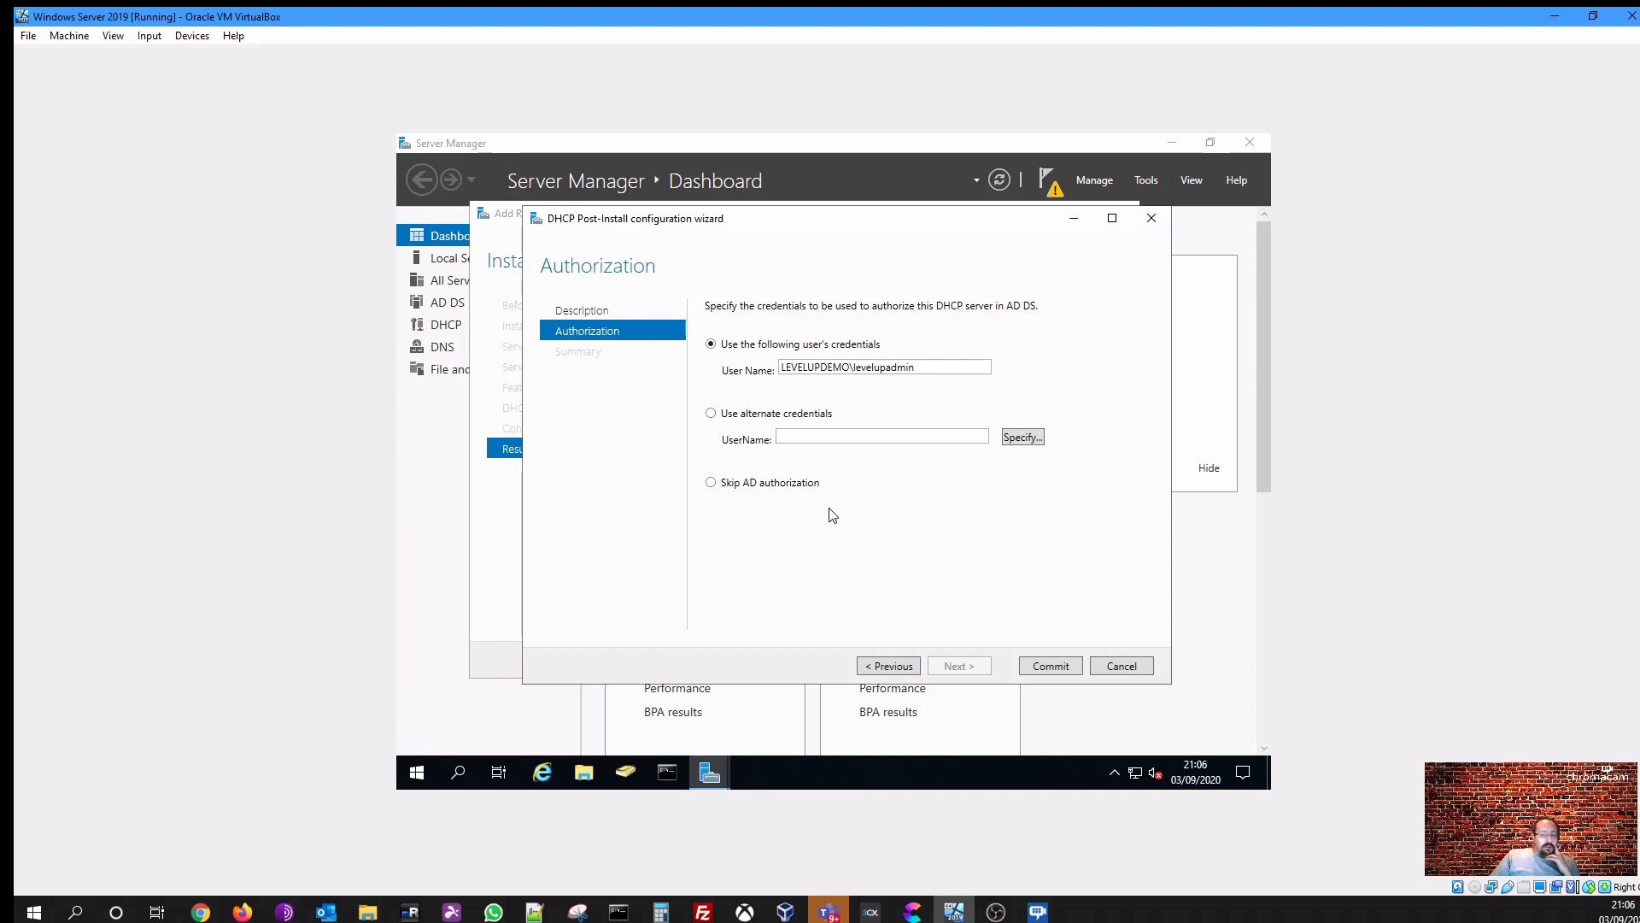
click(1051, 668)
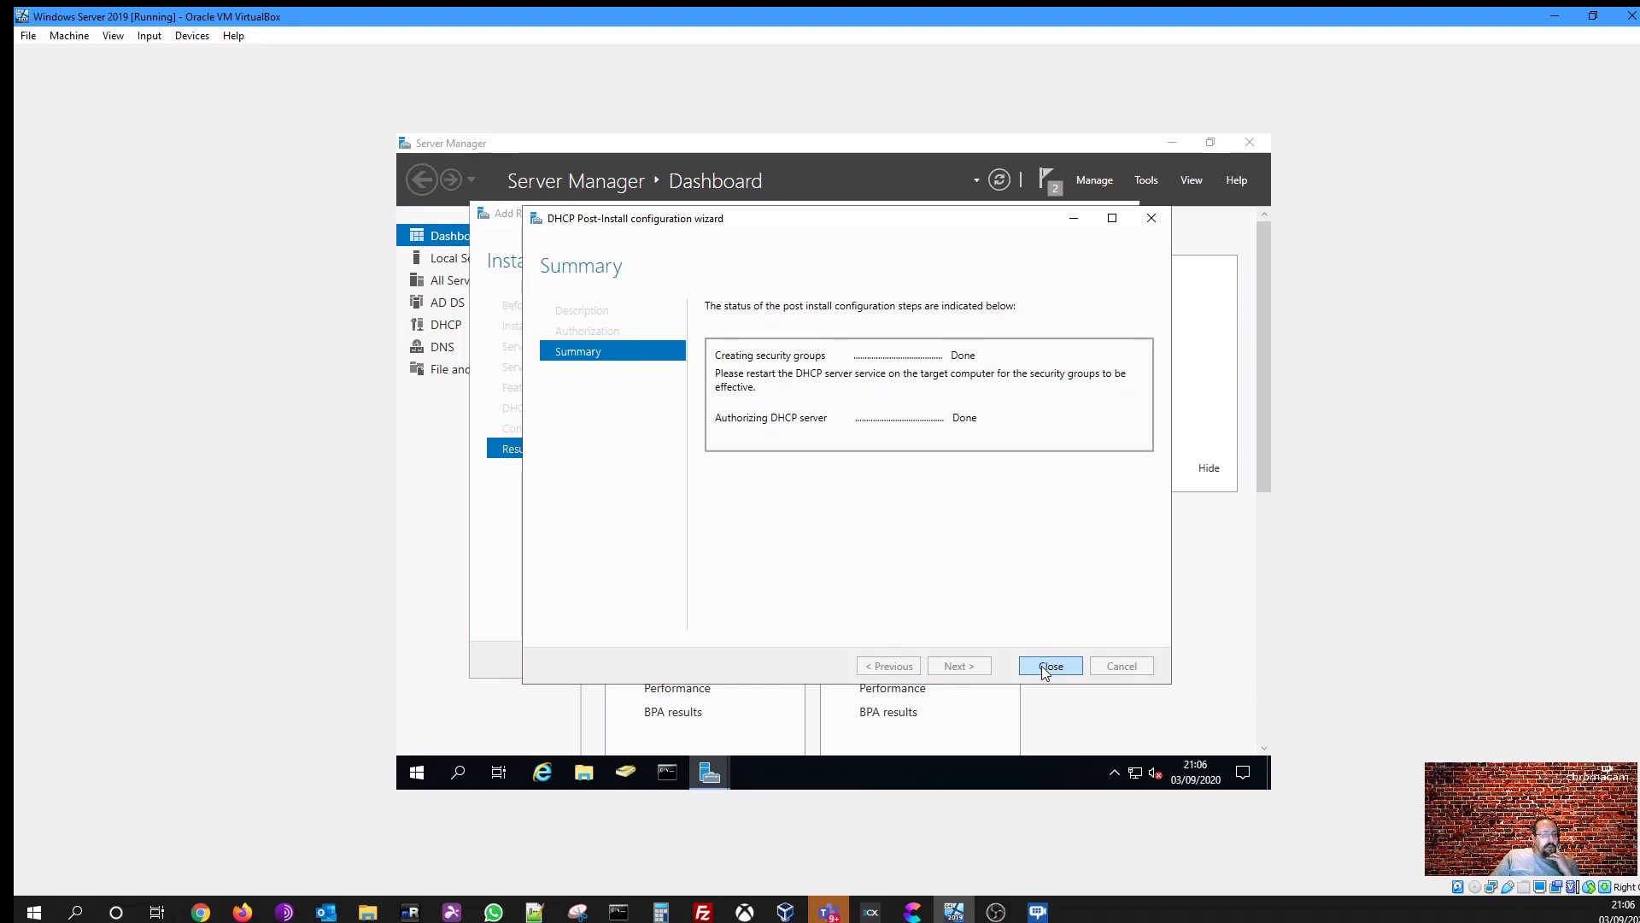
click(1046, 673)
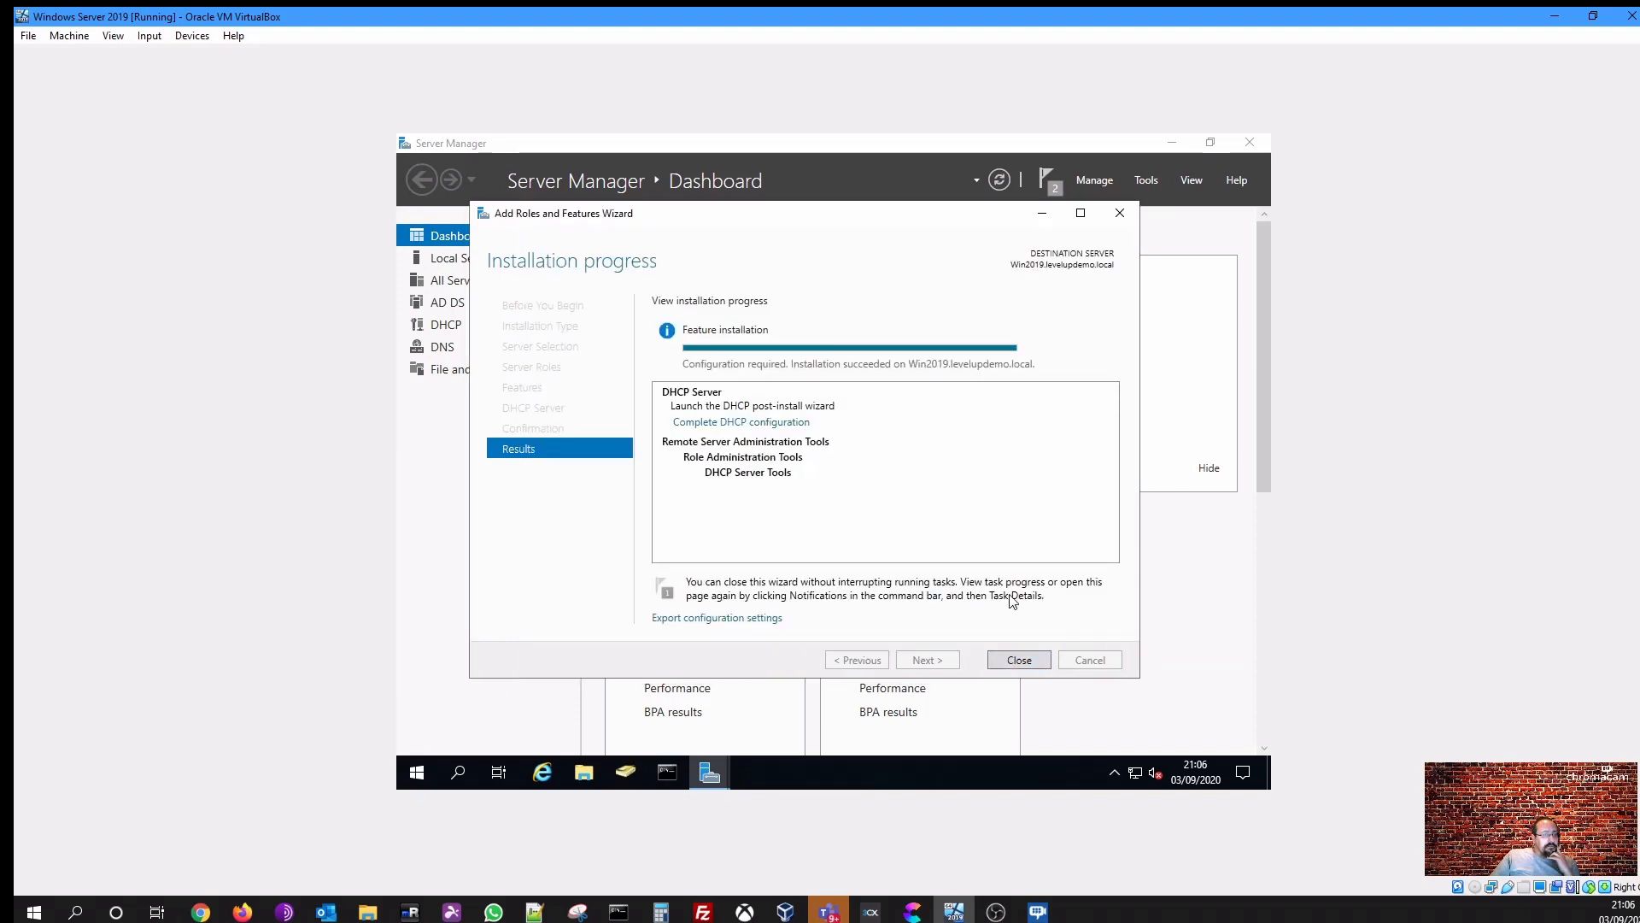
click(1019, 661)
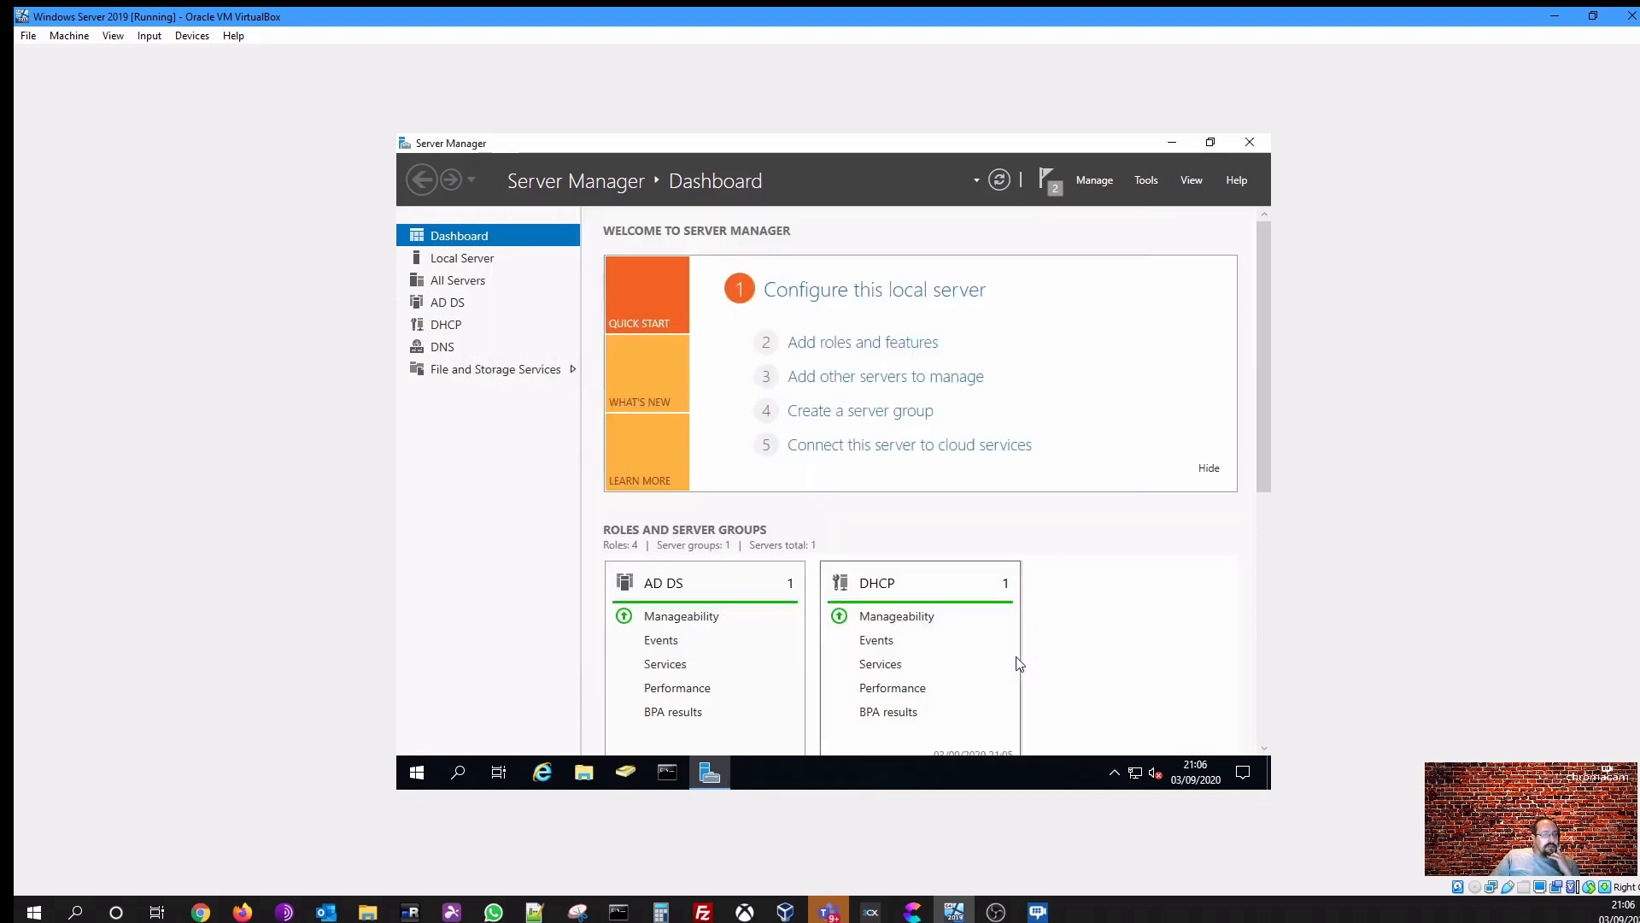
- Open the notifications and dismiss the completed task notices
click(1047, 183)
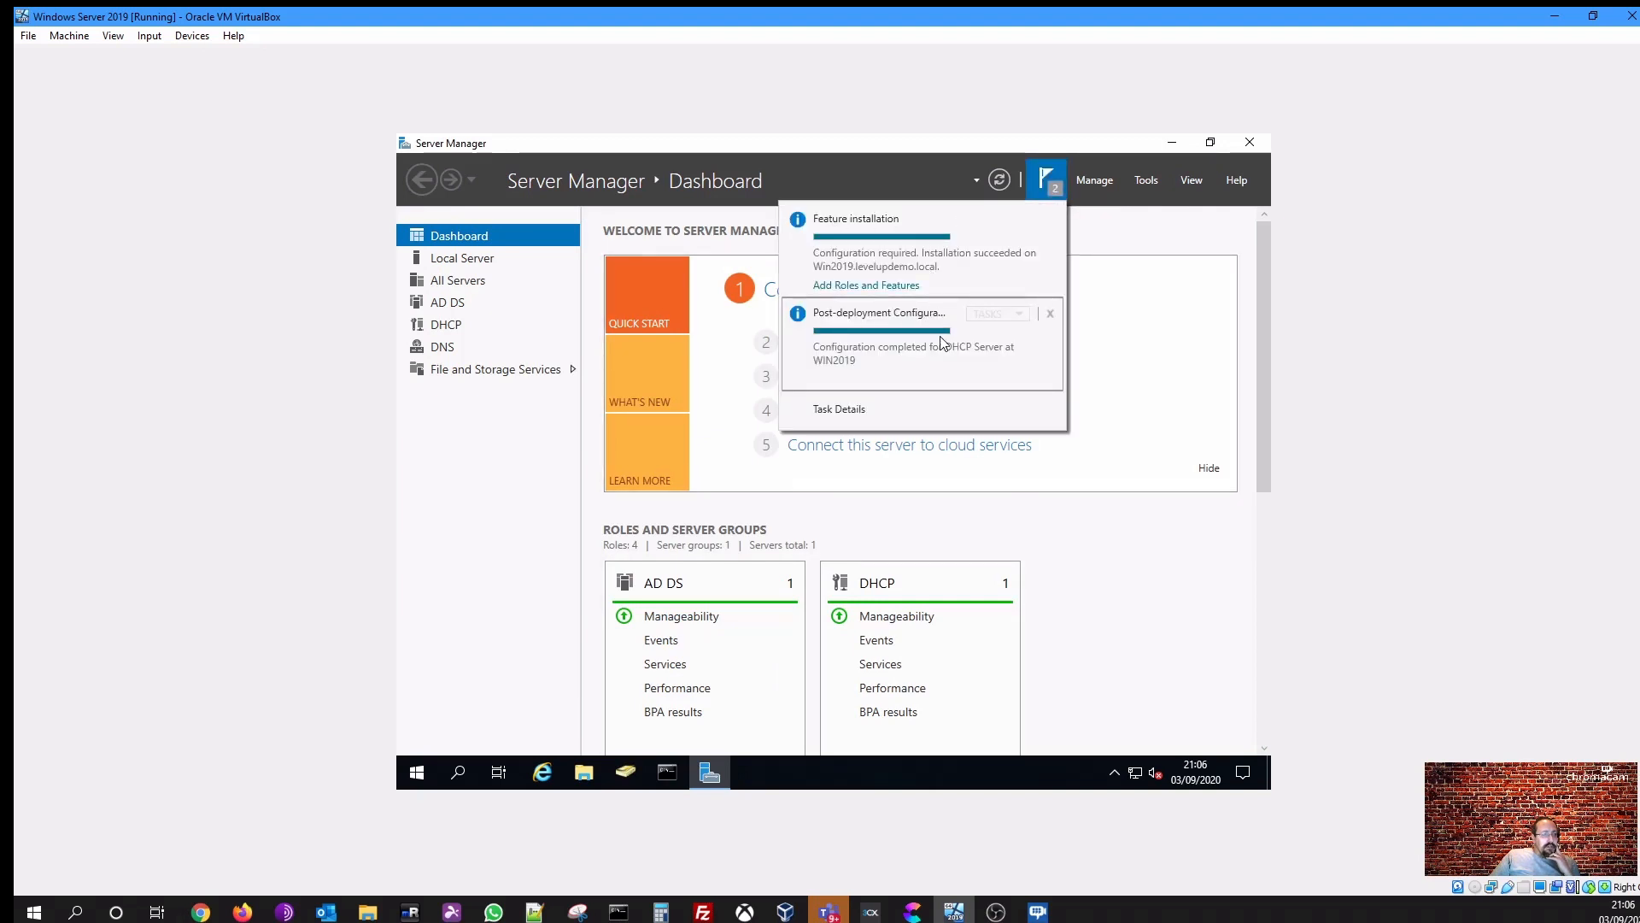
click(1050, 314)
click(1058, 220)
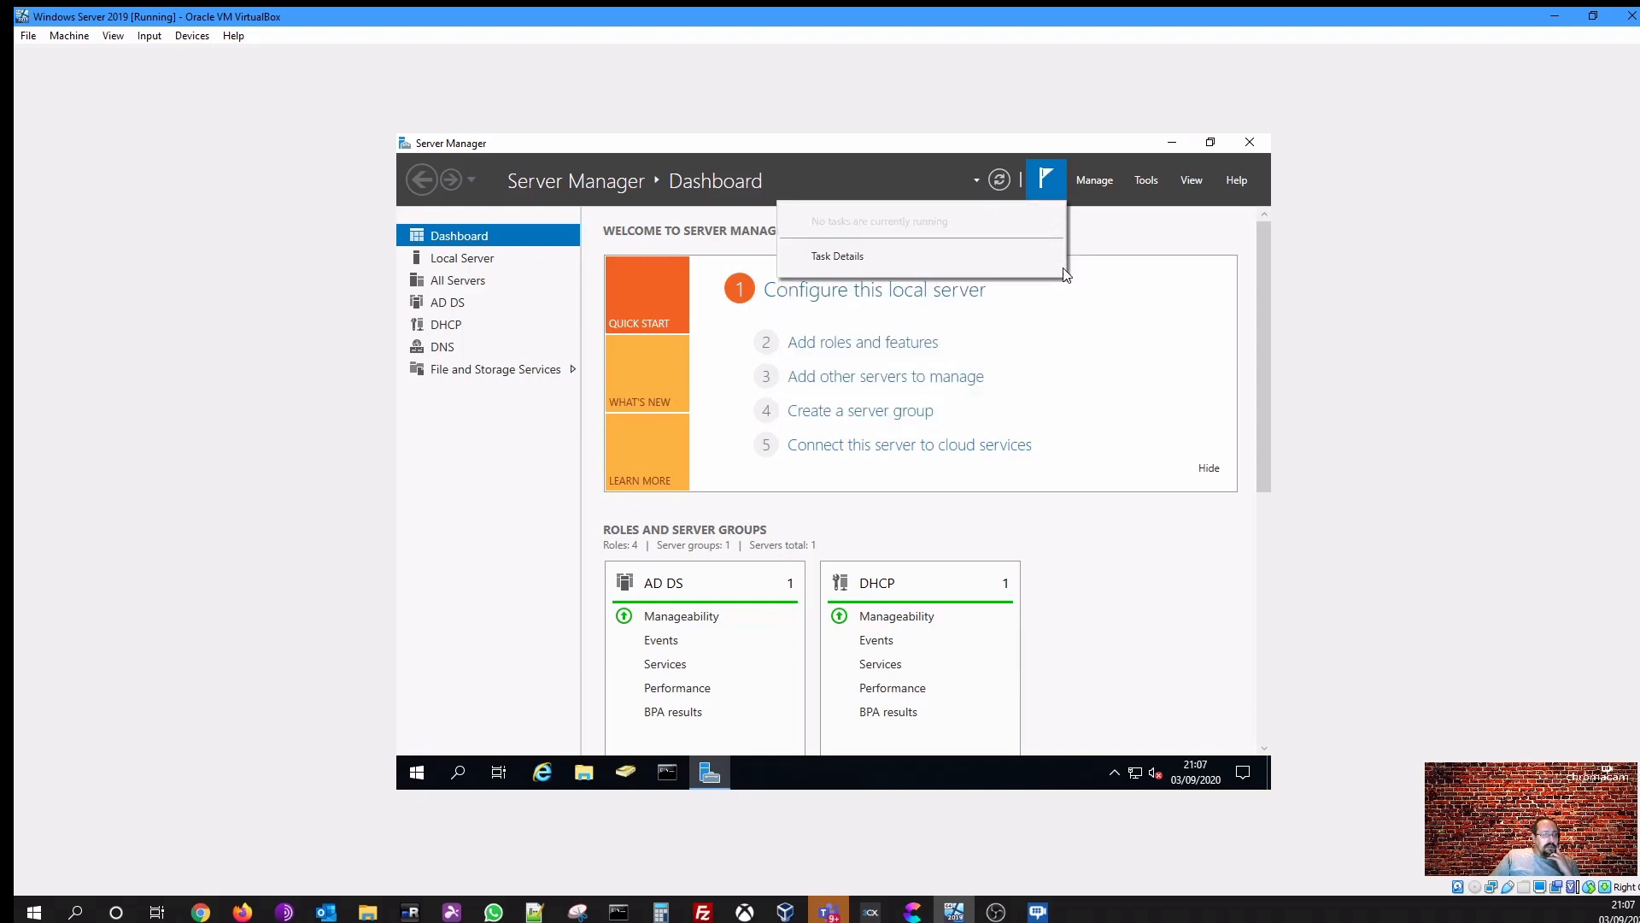
click(1111, 596)
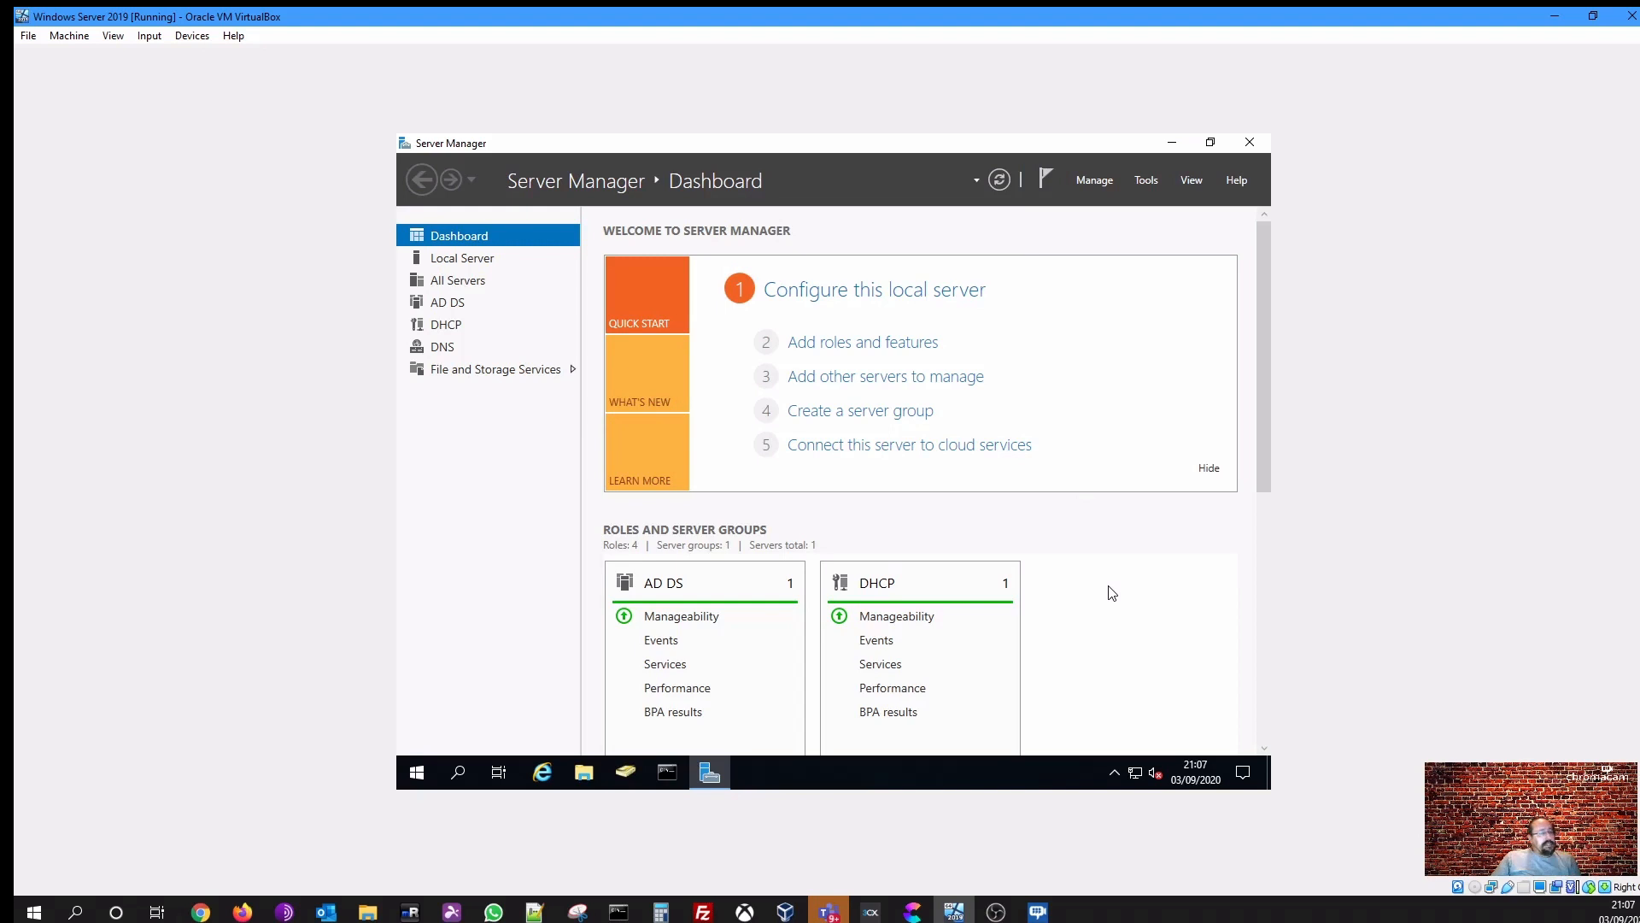
- Open the DHCP page and inspect the server's context menu options
click(446, 325)
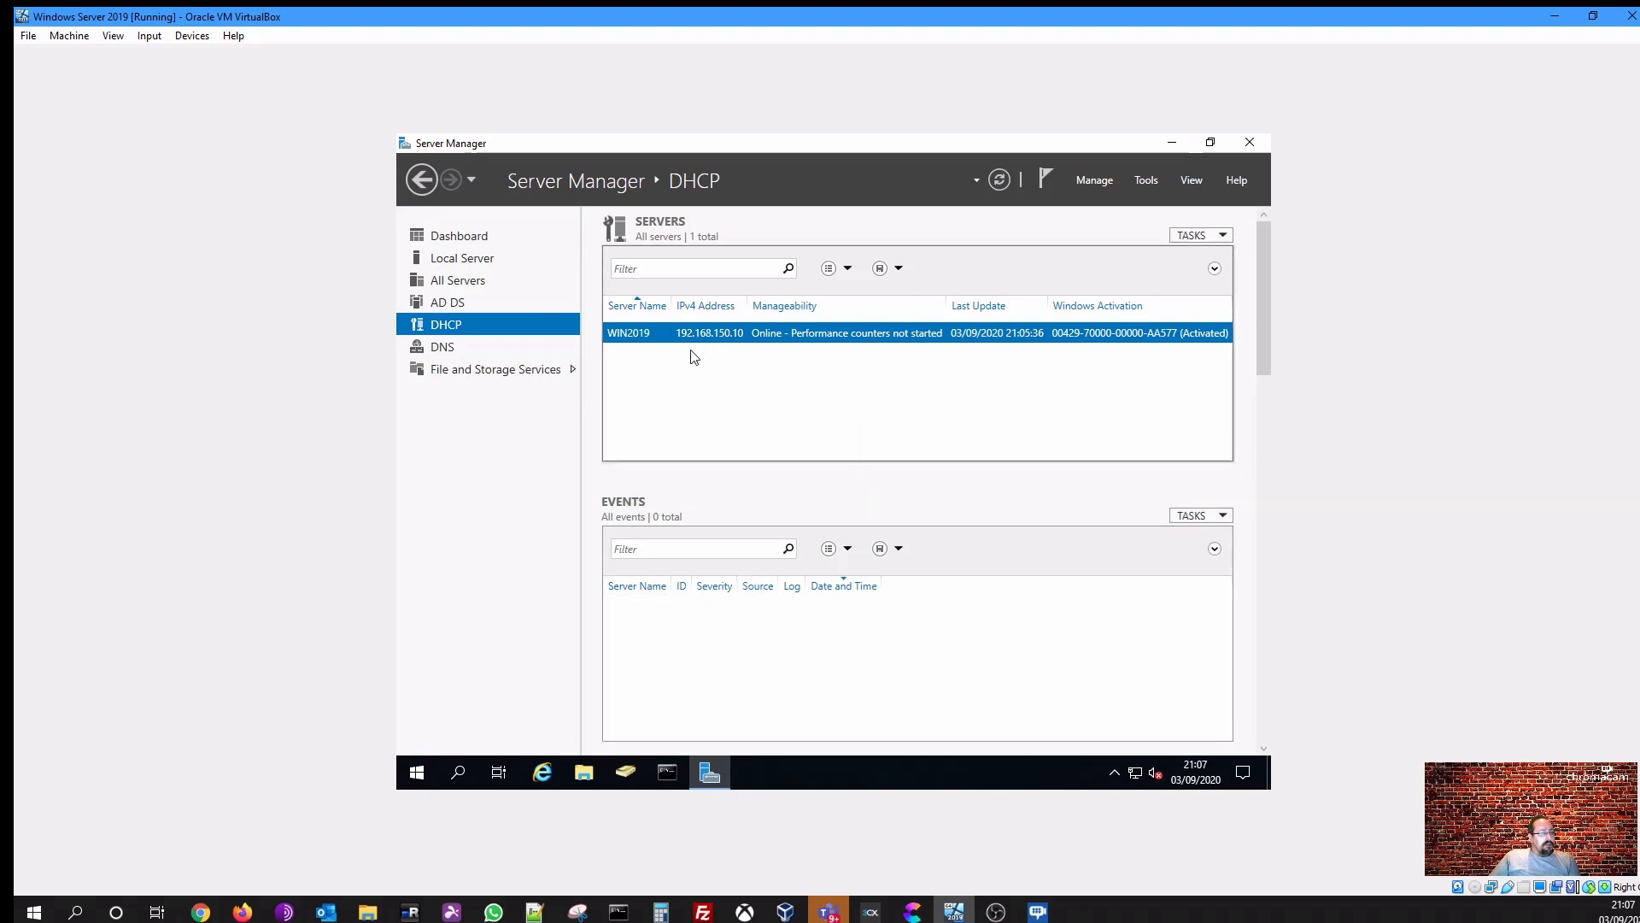
right_click(646, 340)
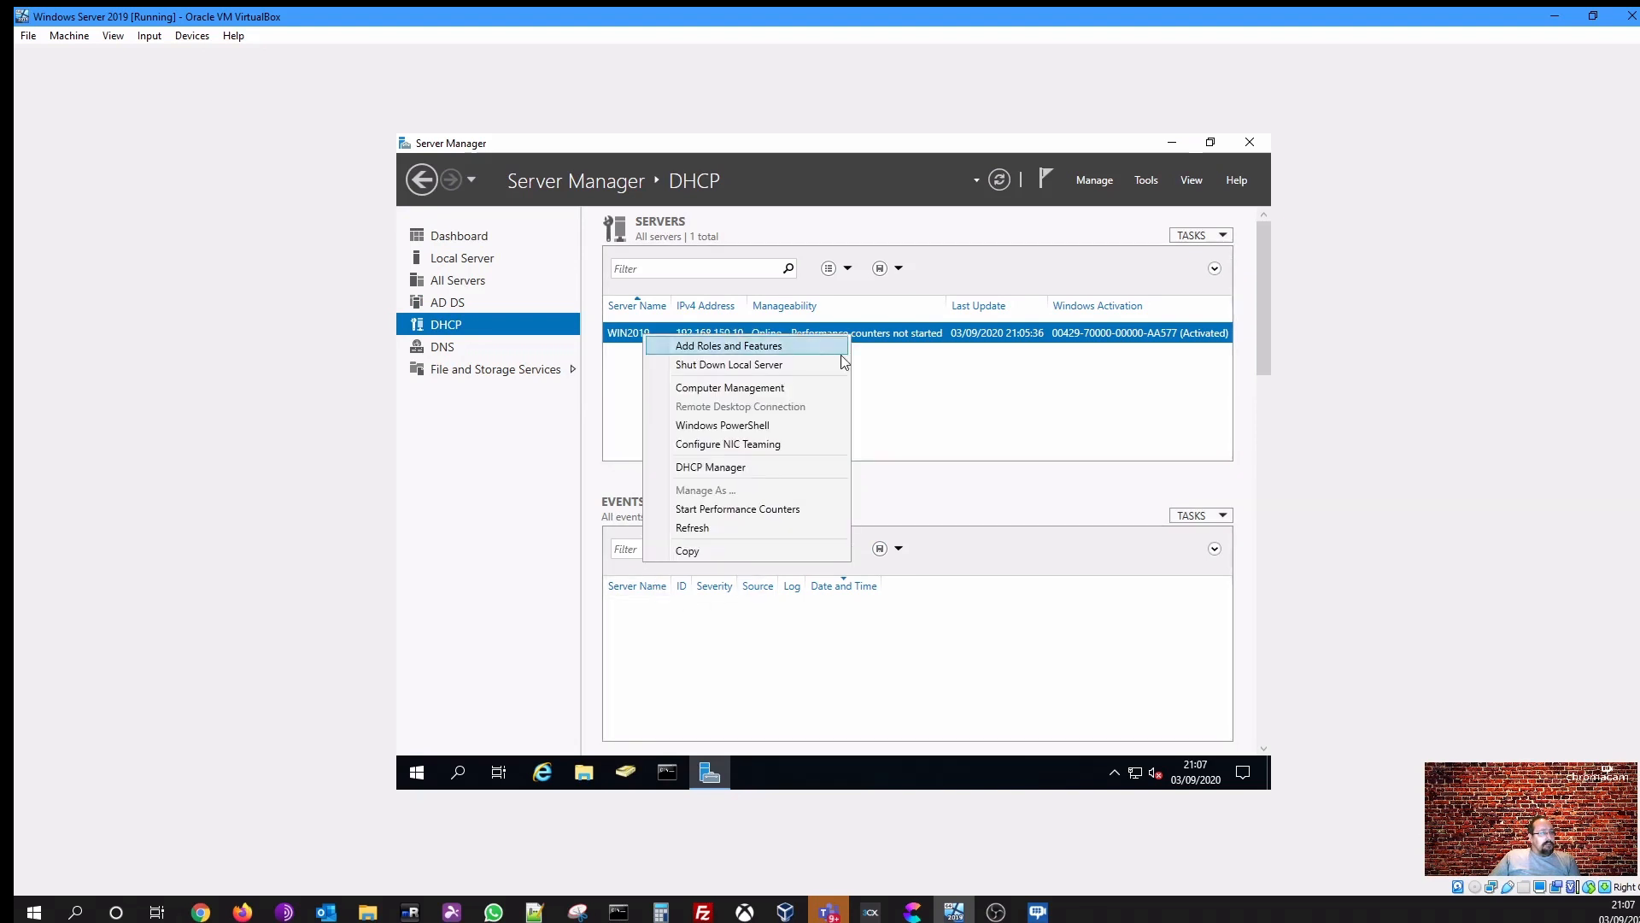
click(938, 436)
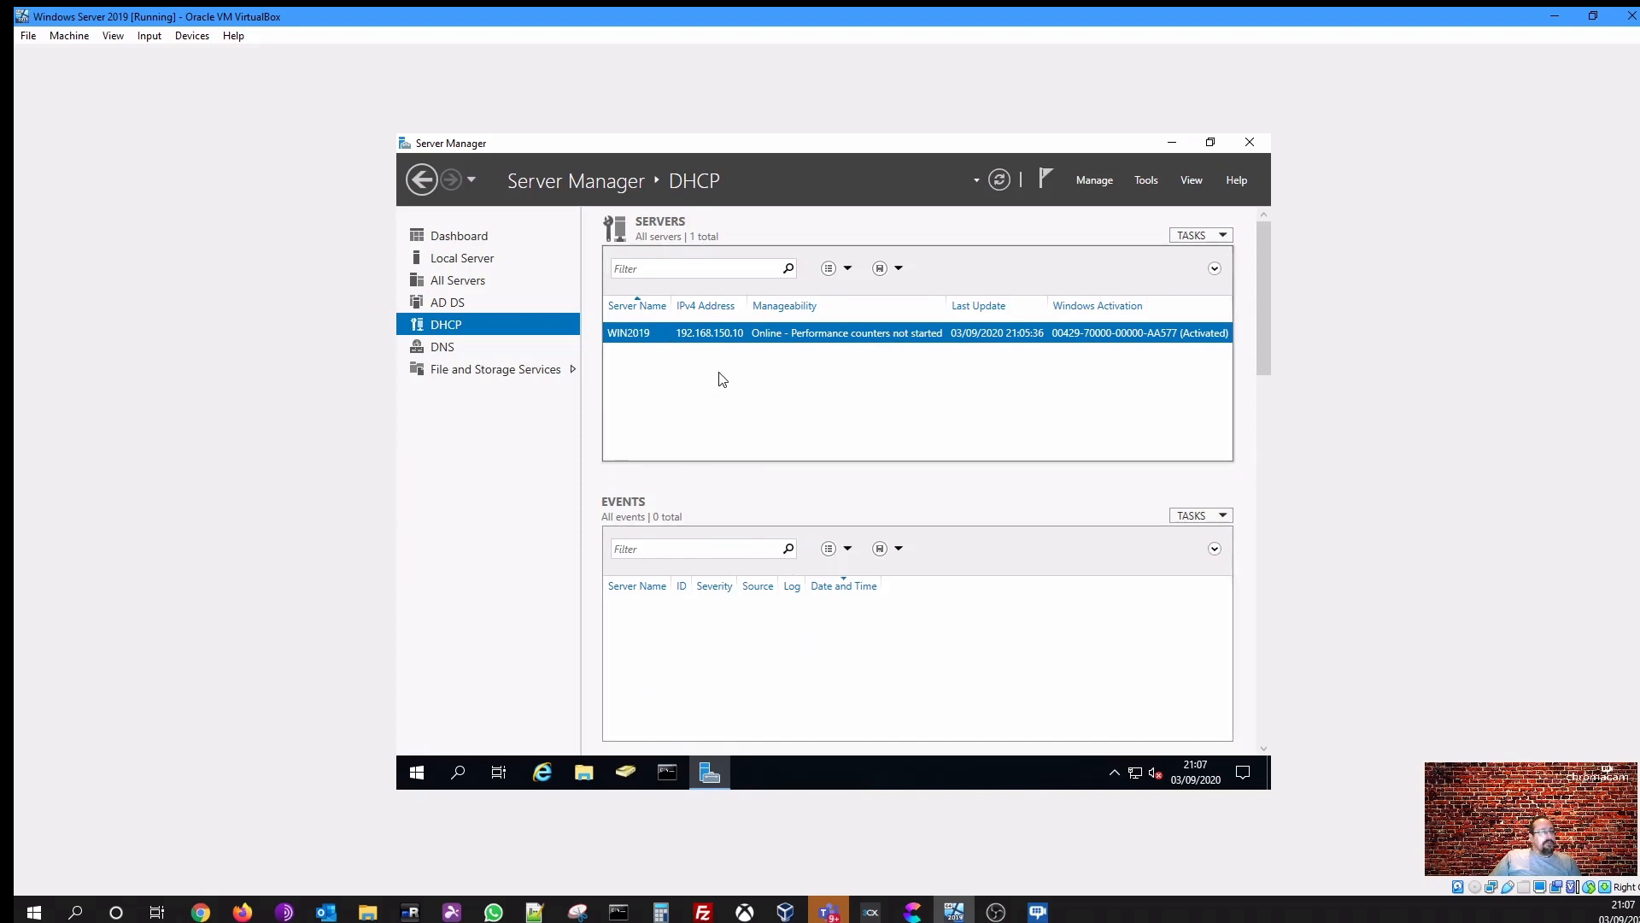
right_click(679, 336)
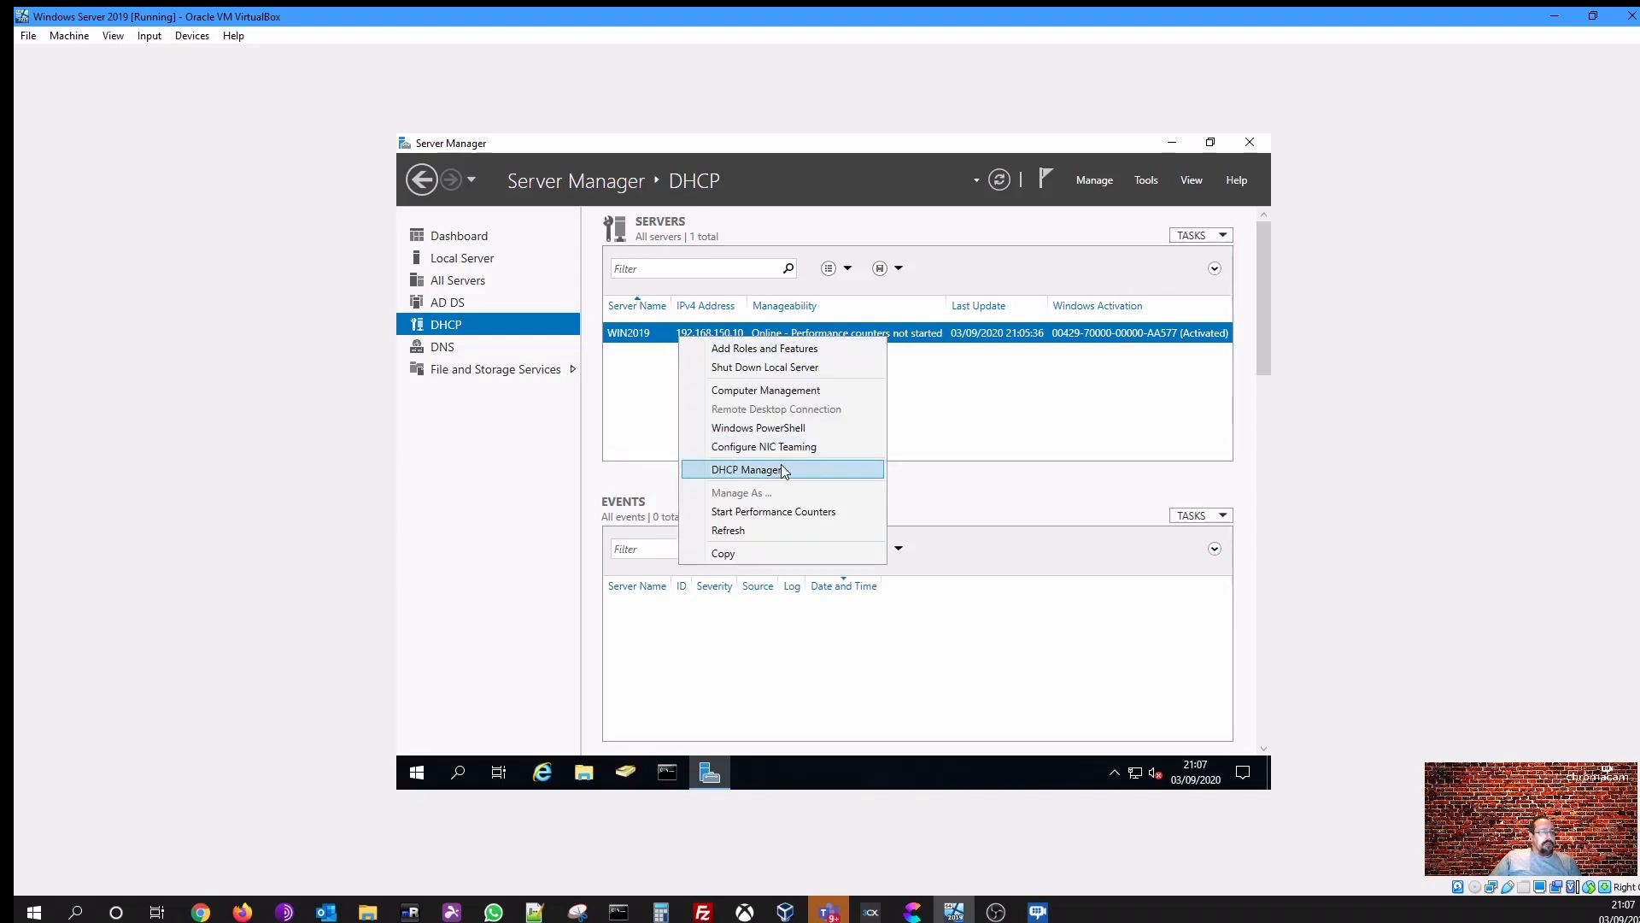
click(920, 417)
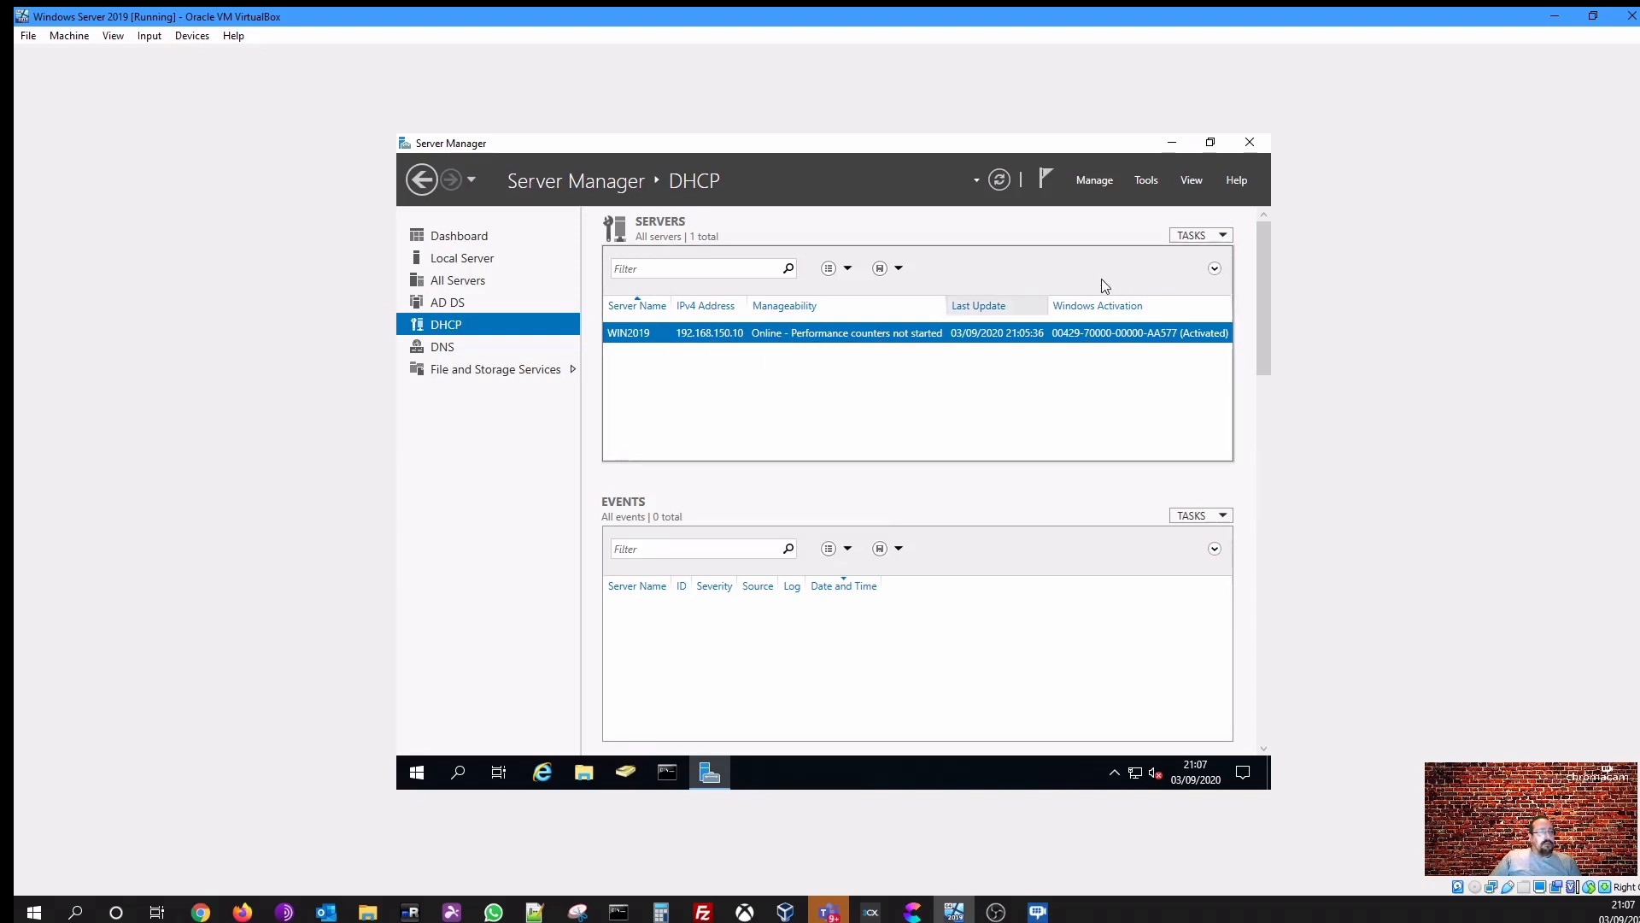
- Close Server Manager and open the DHCP console from Windows Administrative Tools
click(1263, 143)
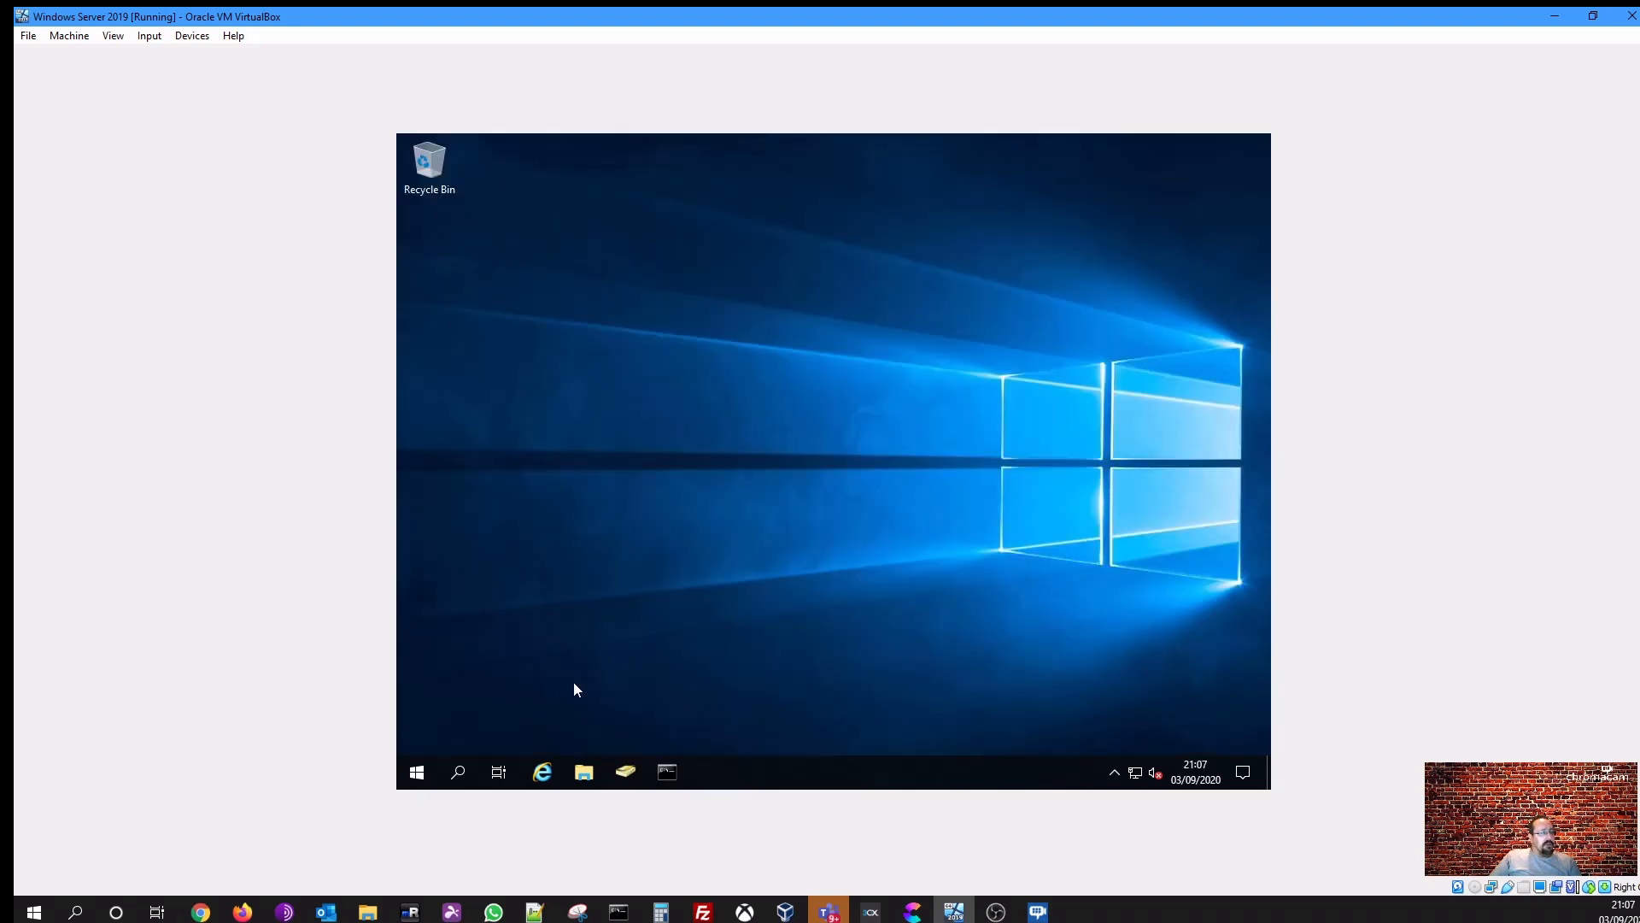
click(419, 767)
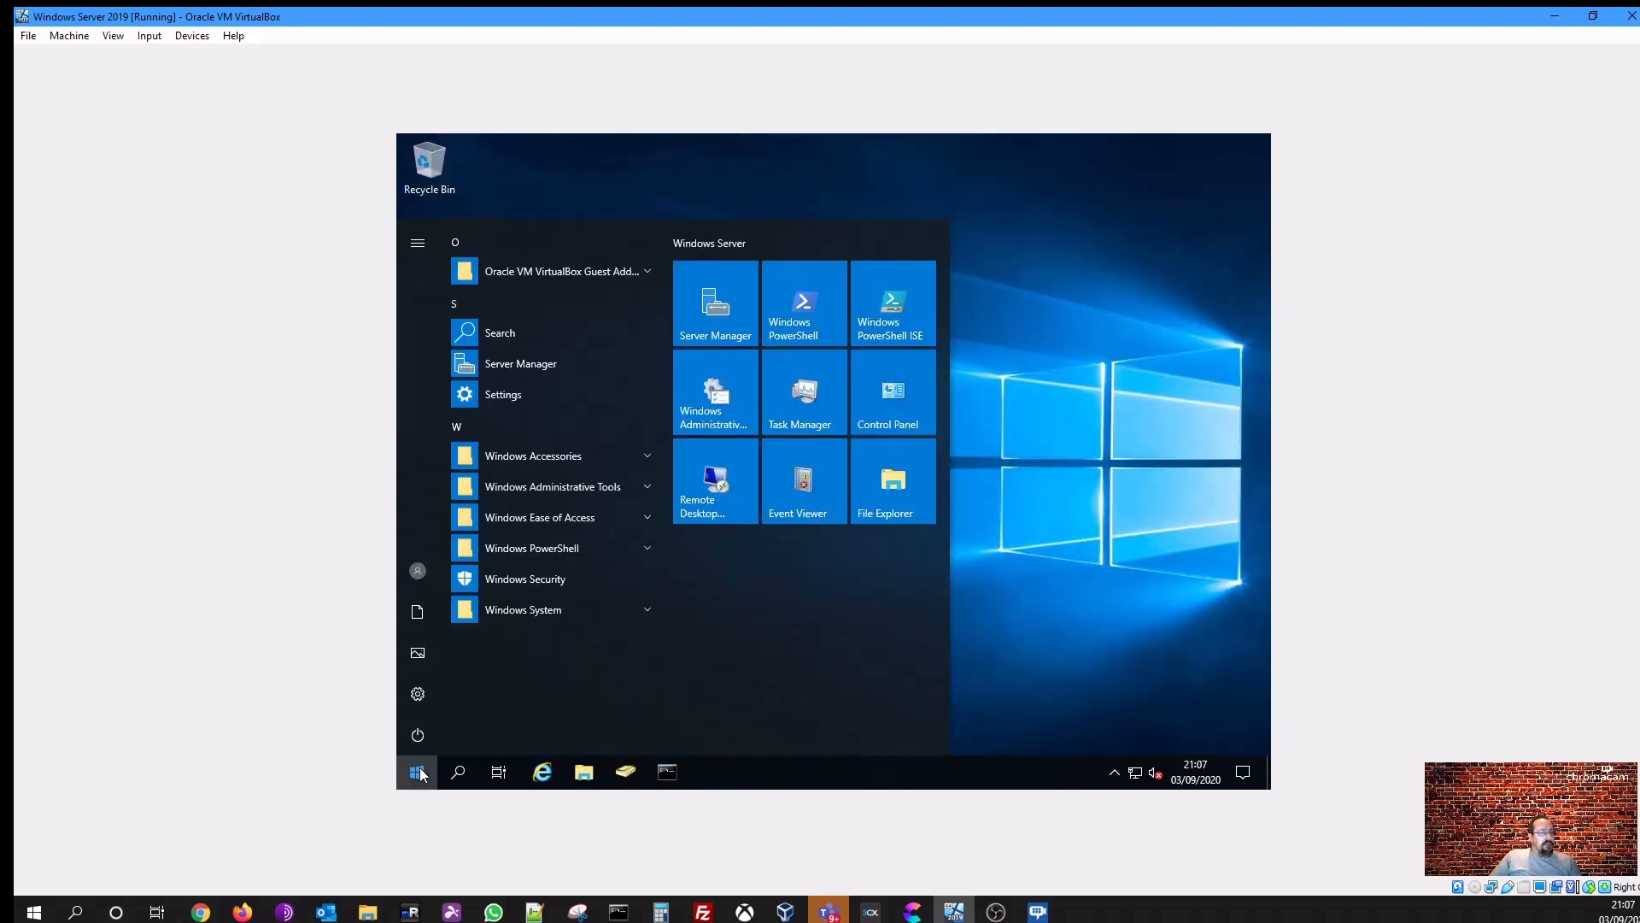
click(566, 483)
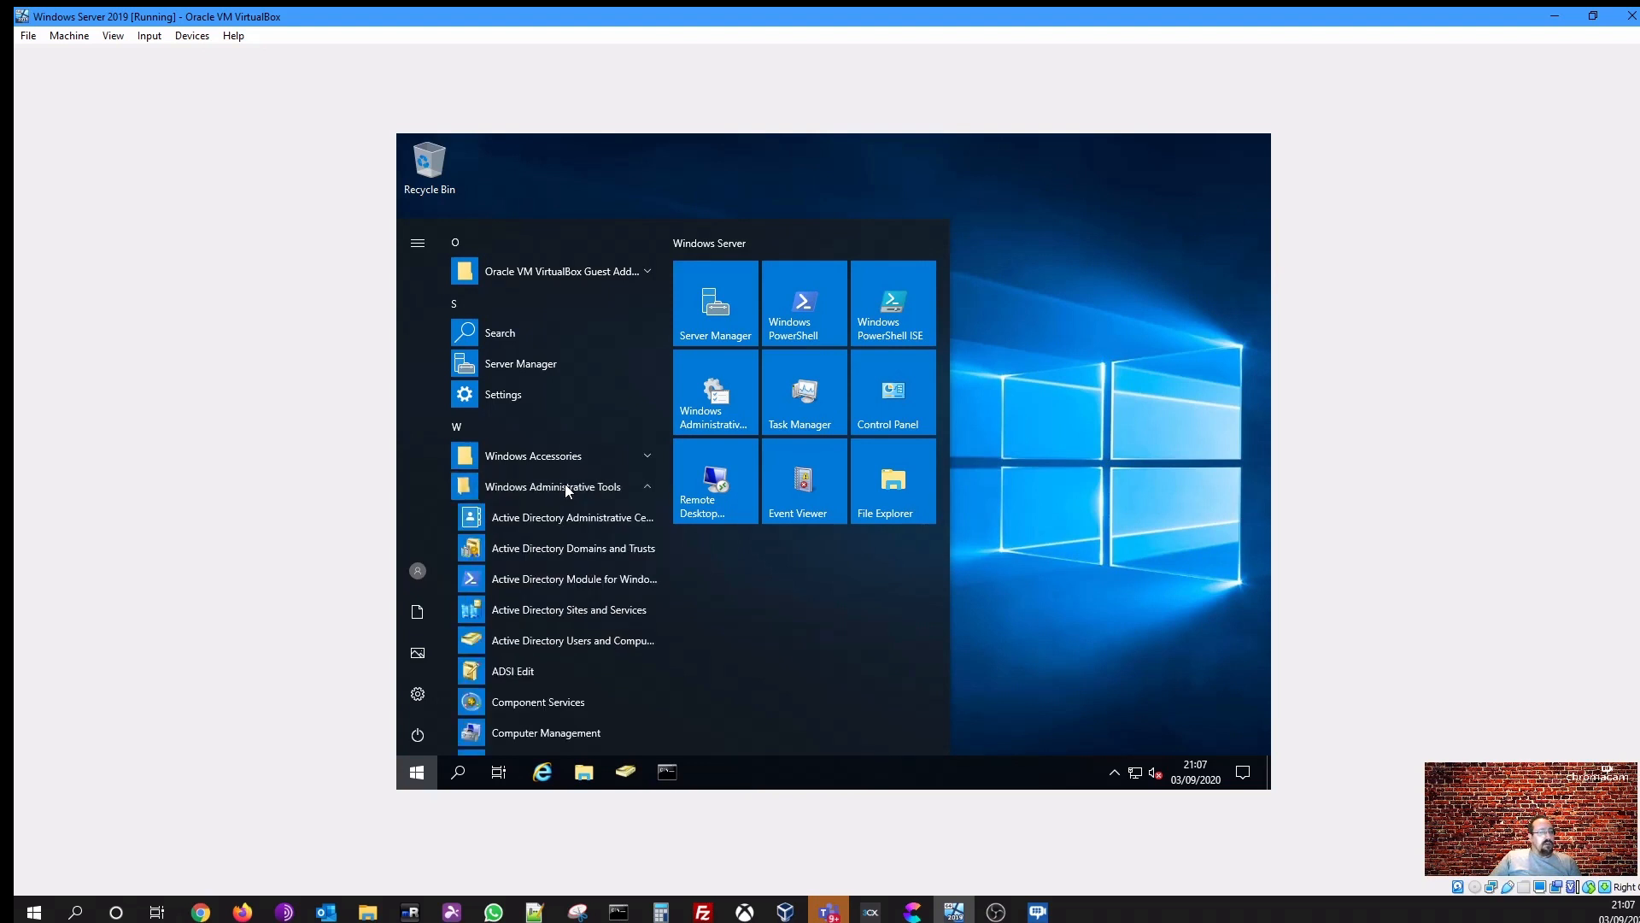
scroll(586, 596, down, 1)
scroll(586, 597, down, 2)
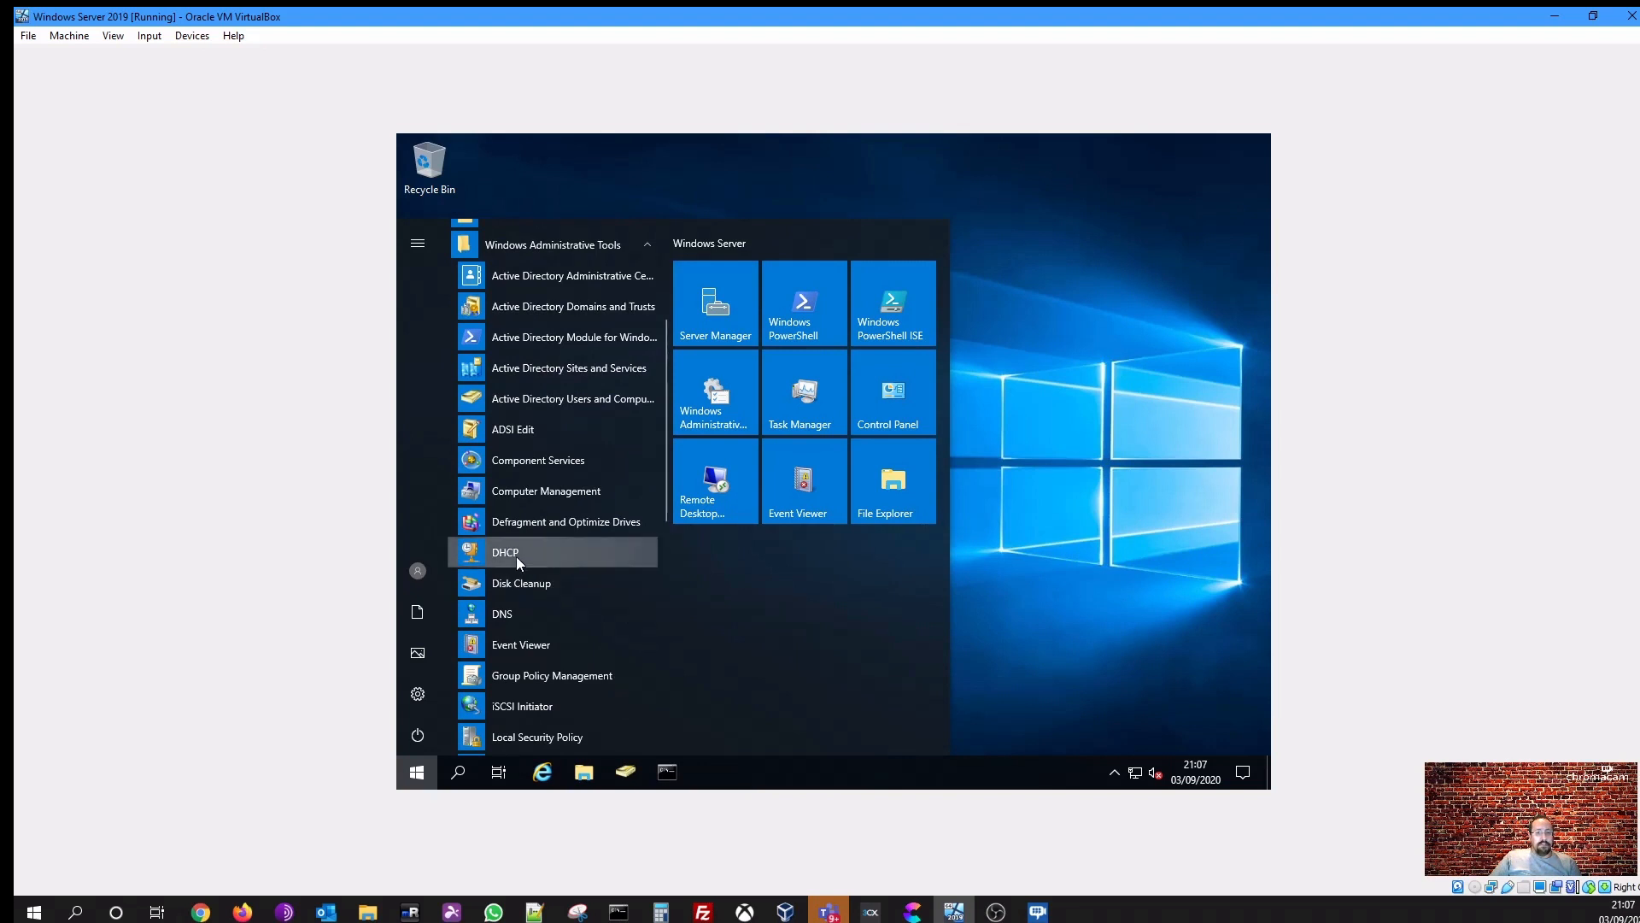
key(Escape)
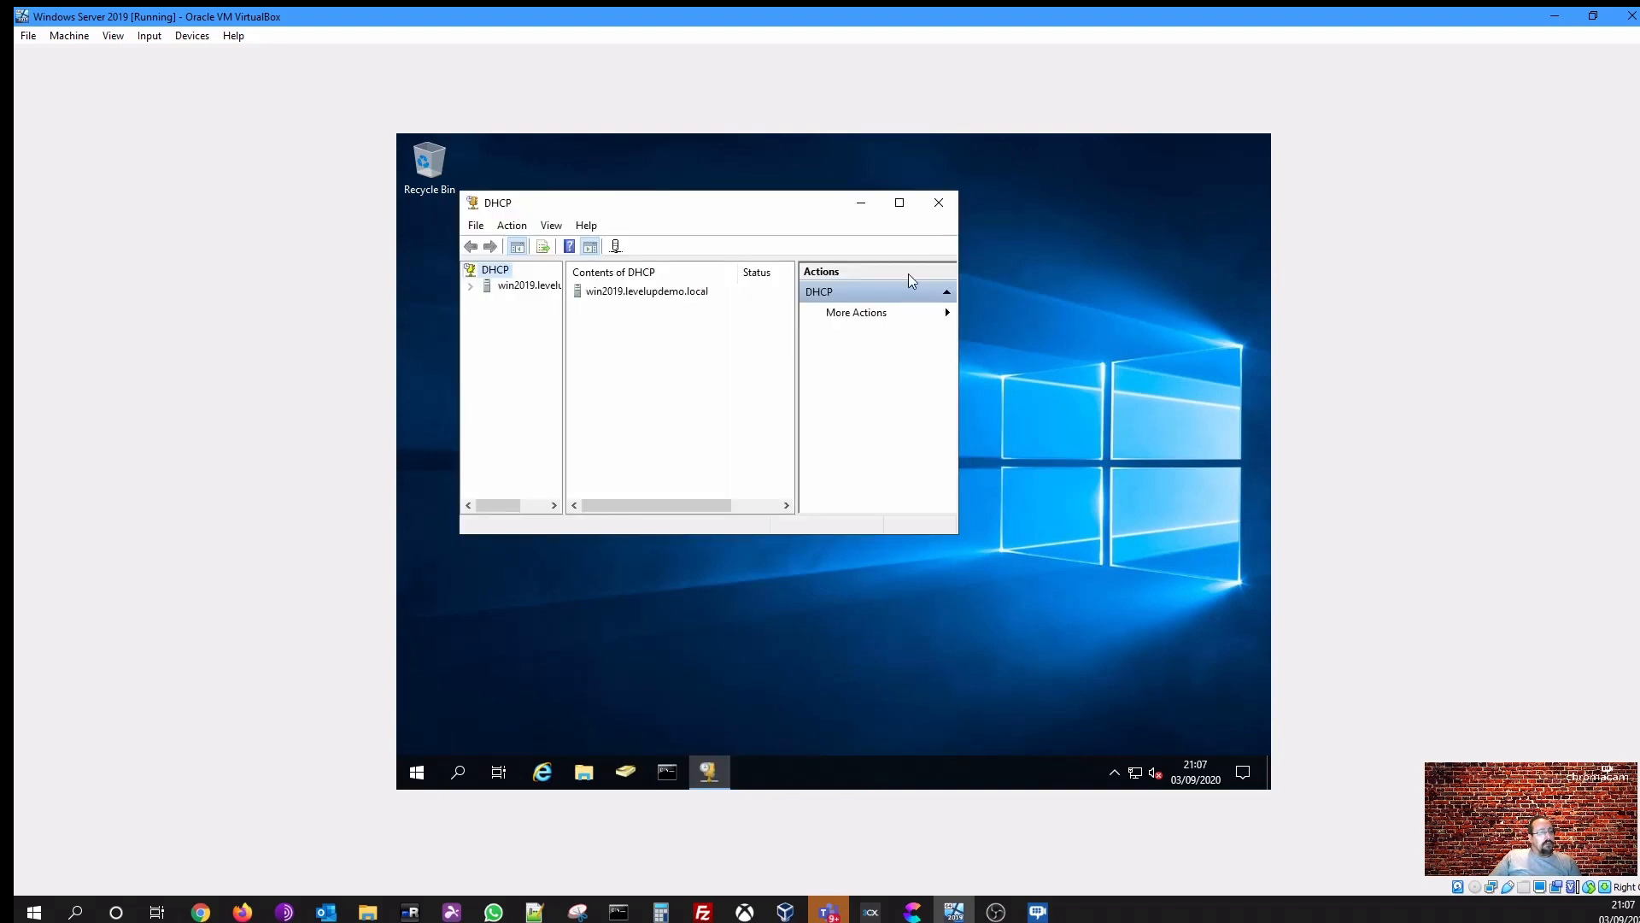
- Maximize the DHCP console, widen its tree pane and expand the server's IPv4 node
click(900, 202)
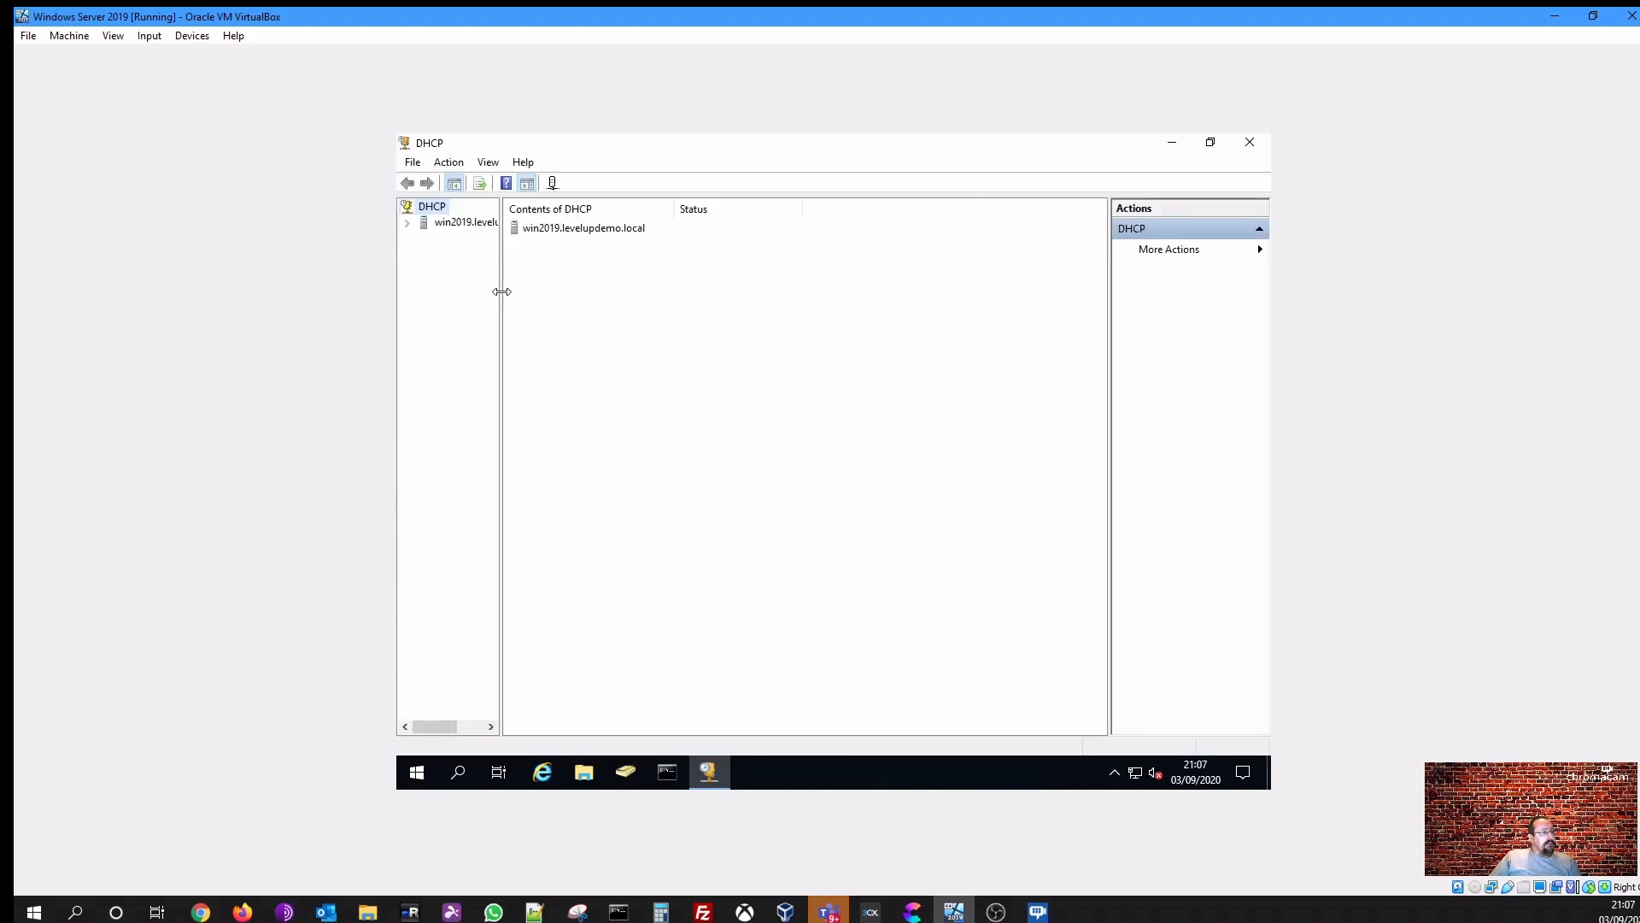
drag(618, 372, 587, 367)
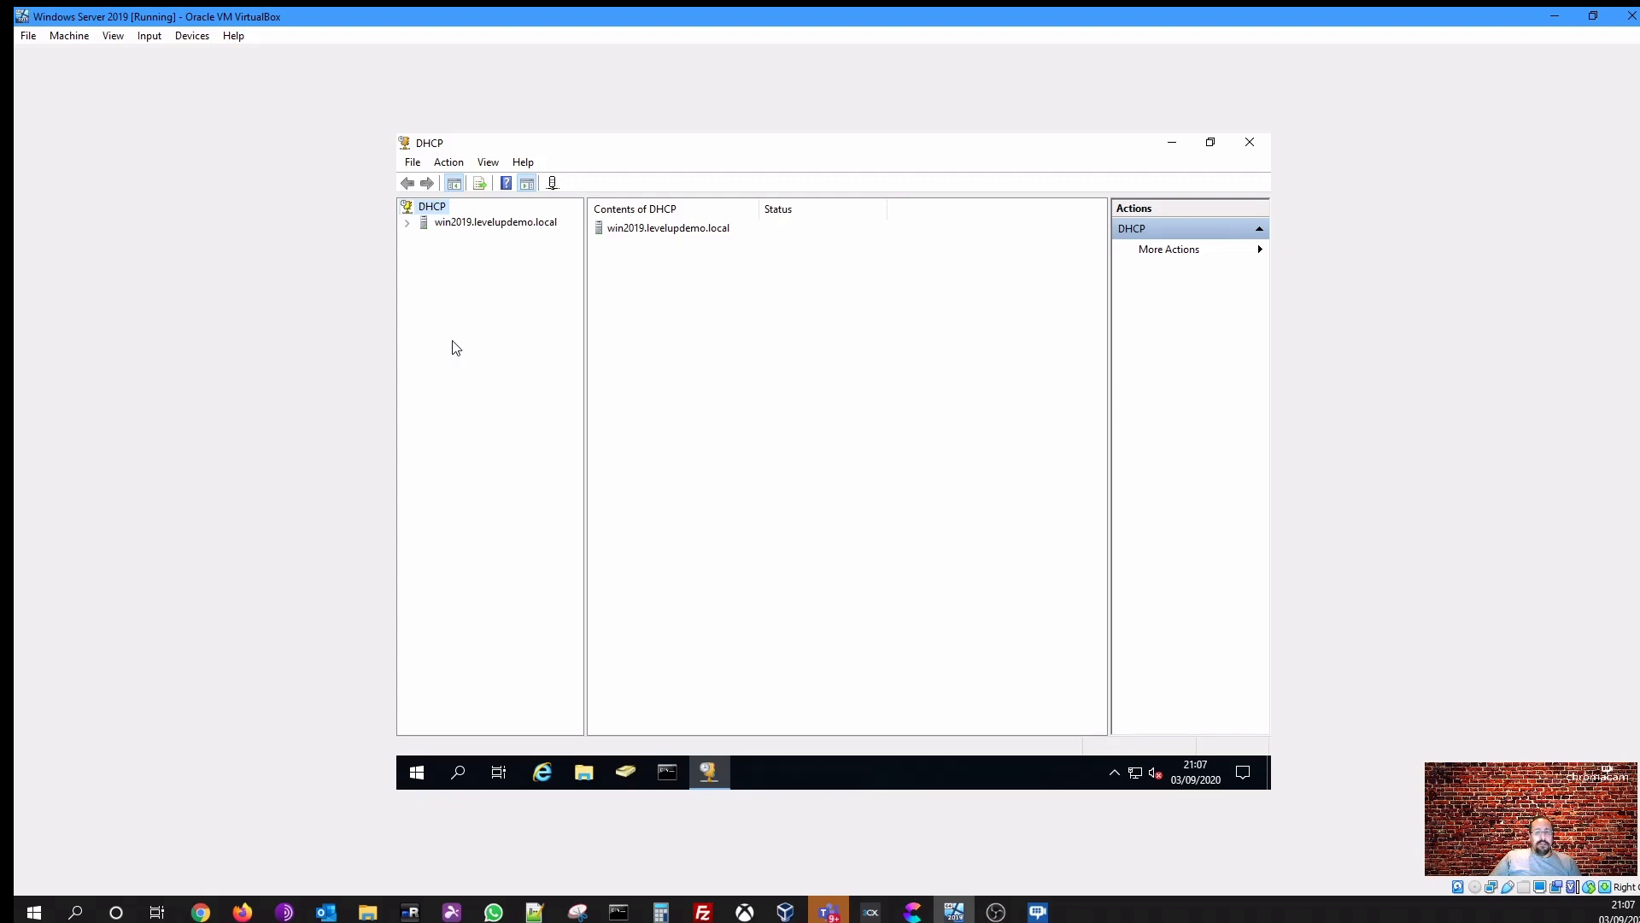
click(406, 225)
click(425, 239)
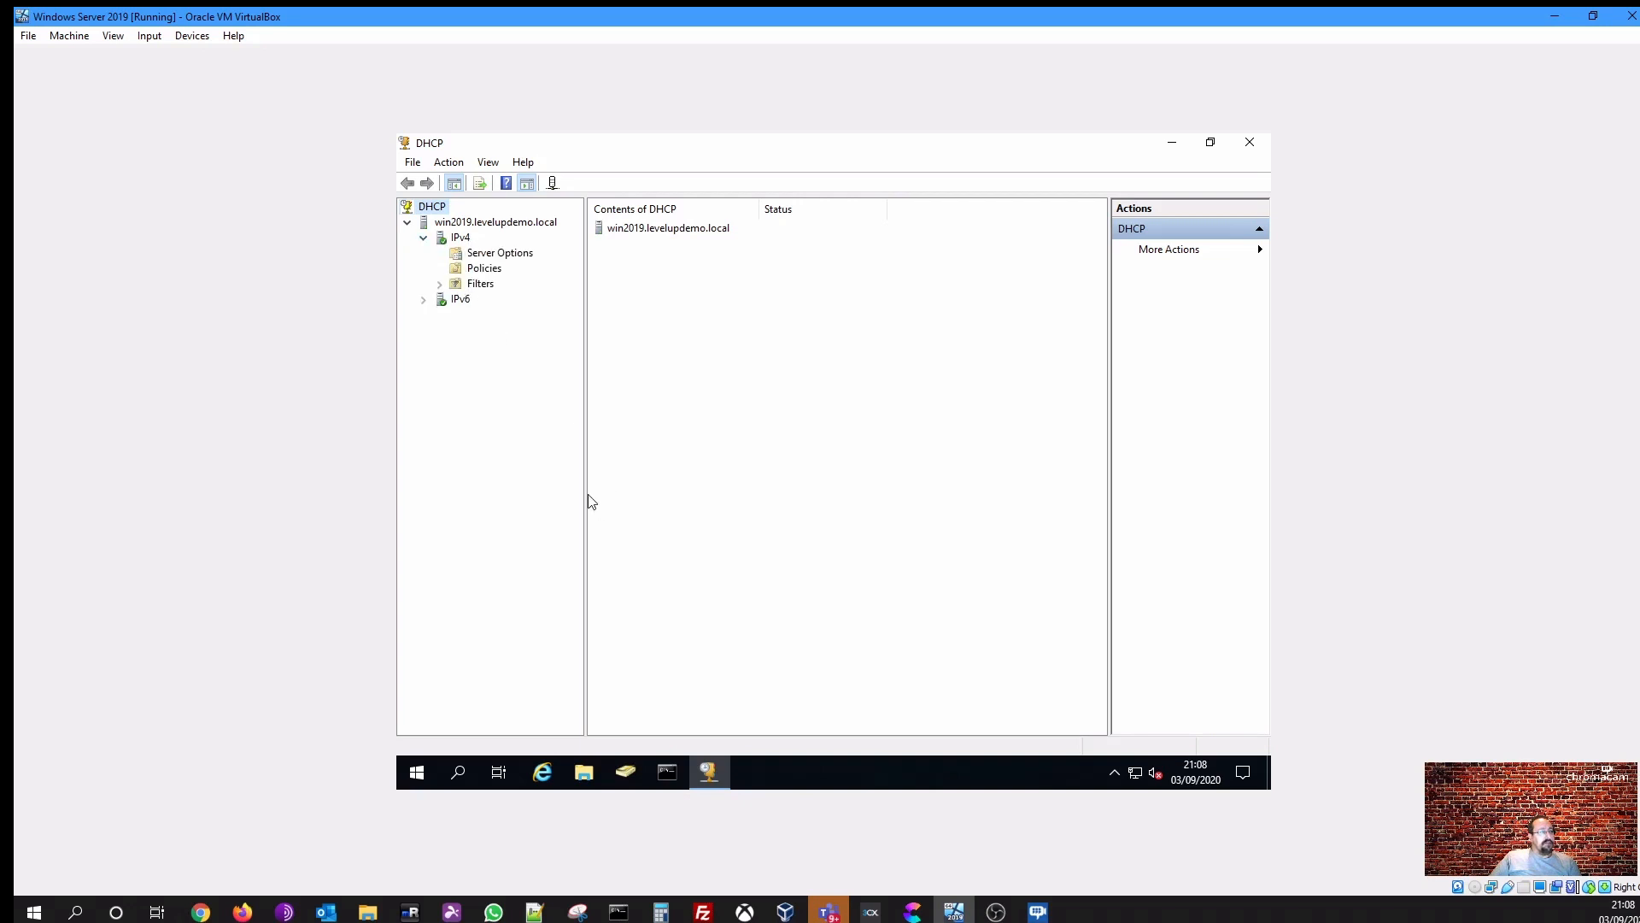
- Open the configuration dialog for the IPv4 Server Options
click(500, 254)
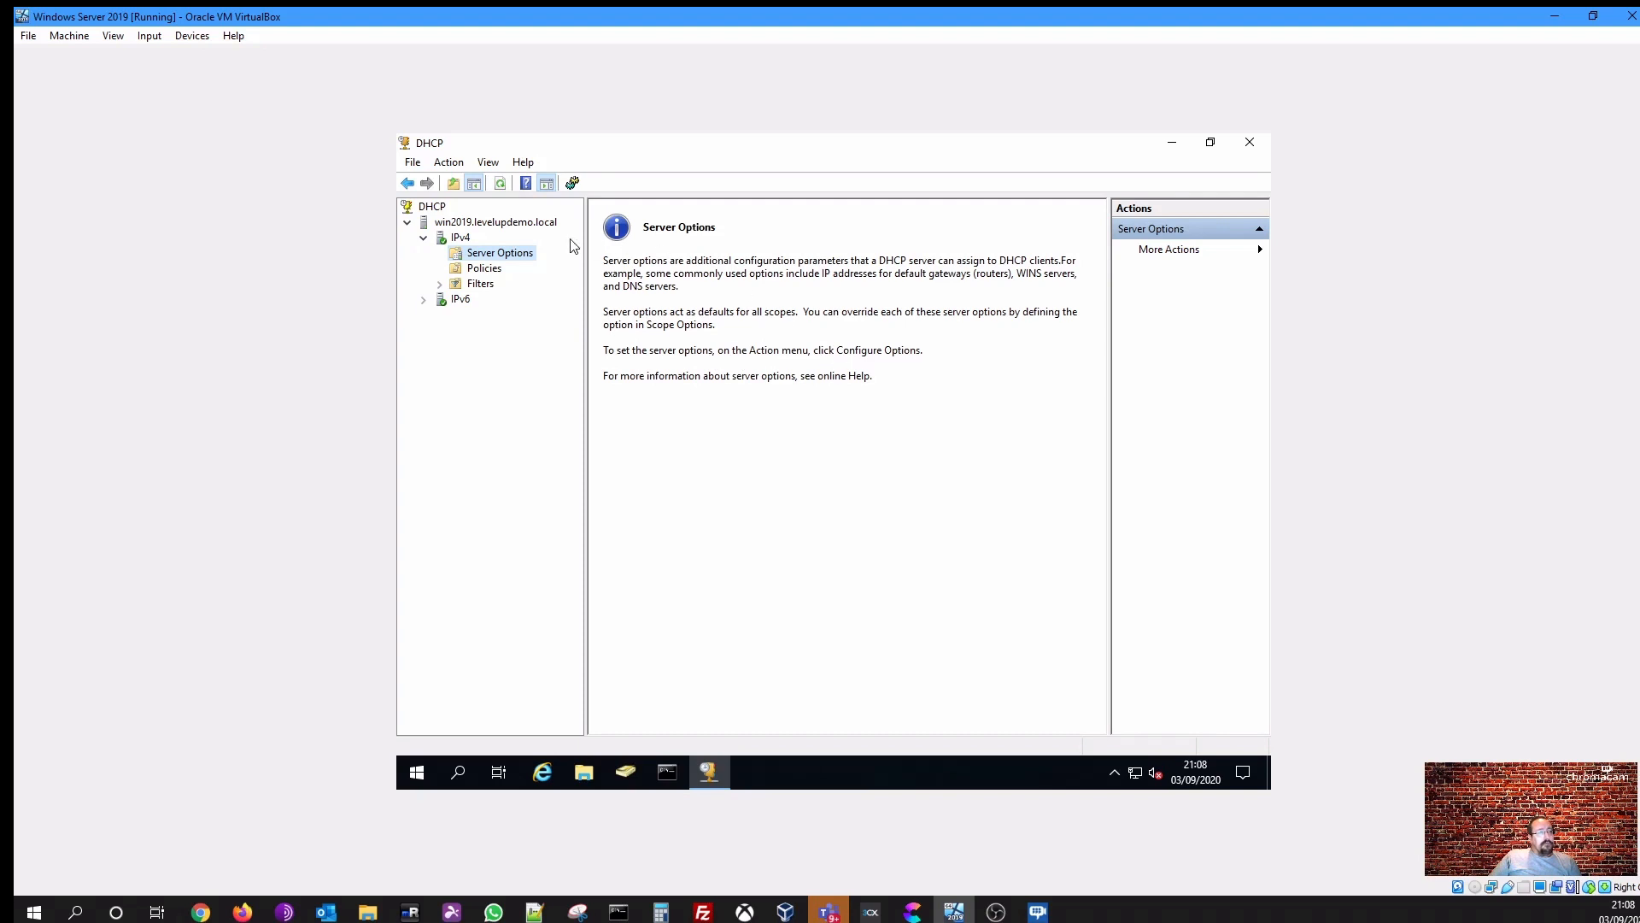
right_click(523, 258)
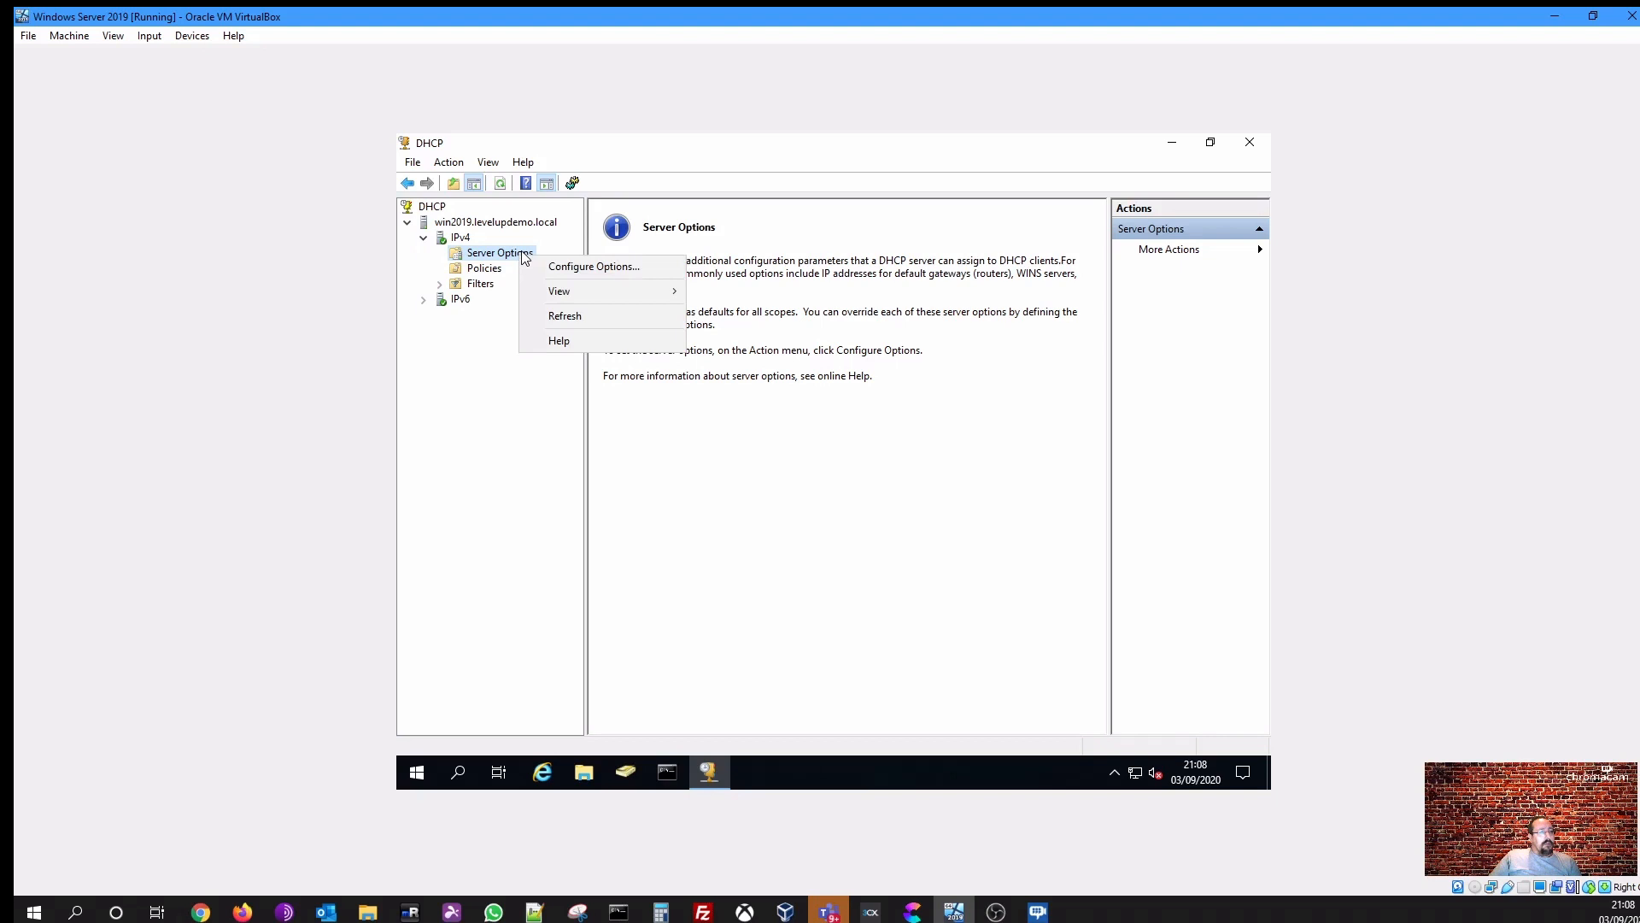
click(626, 269)
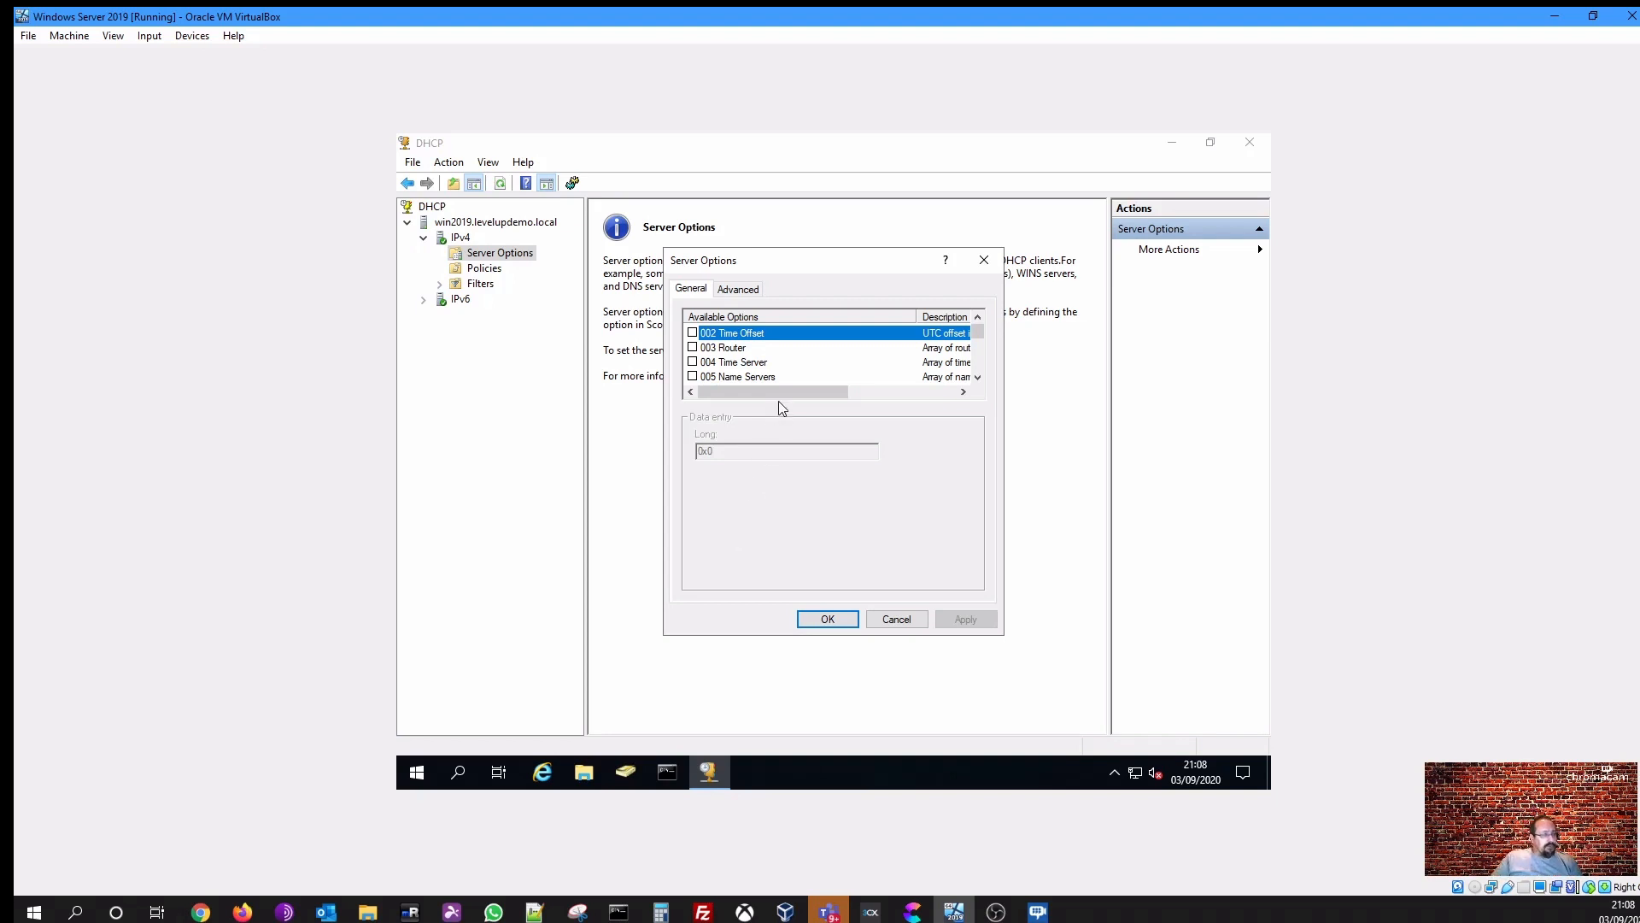
- Enable option 003 Router and add 192.168.150.1 as its IP address
click(732, 349)
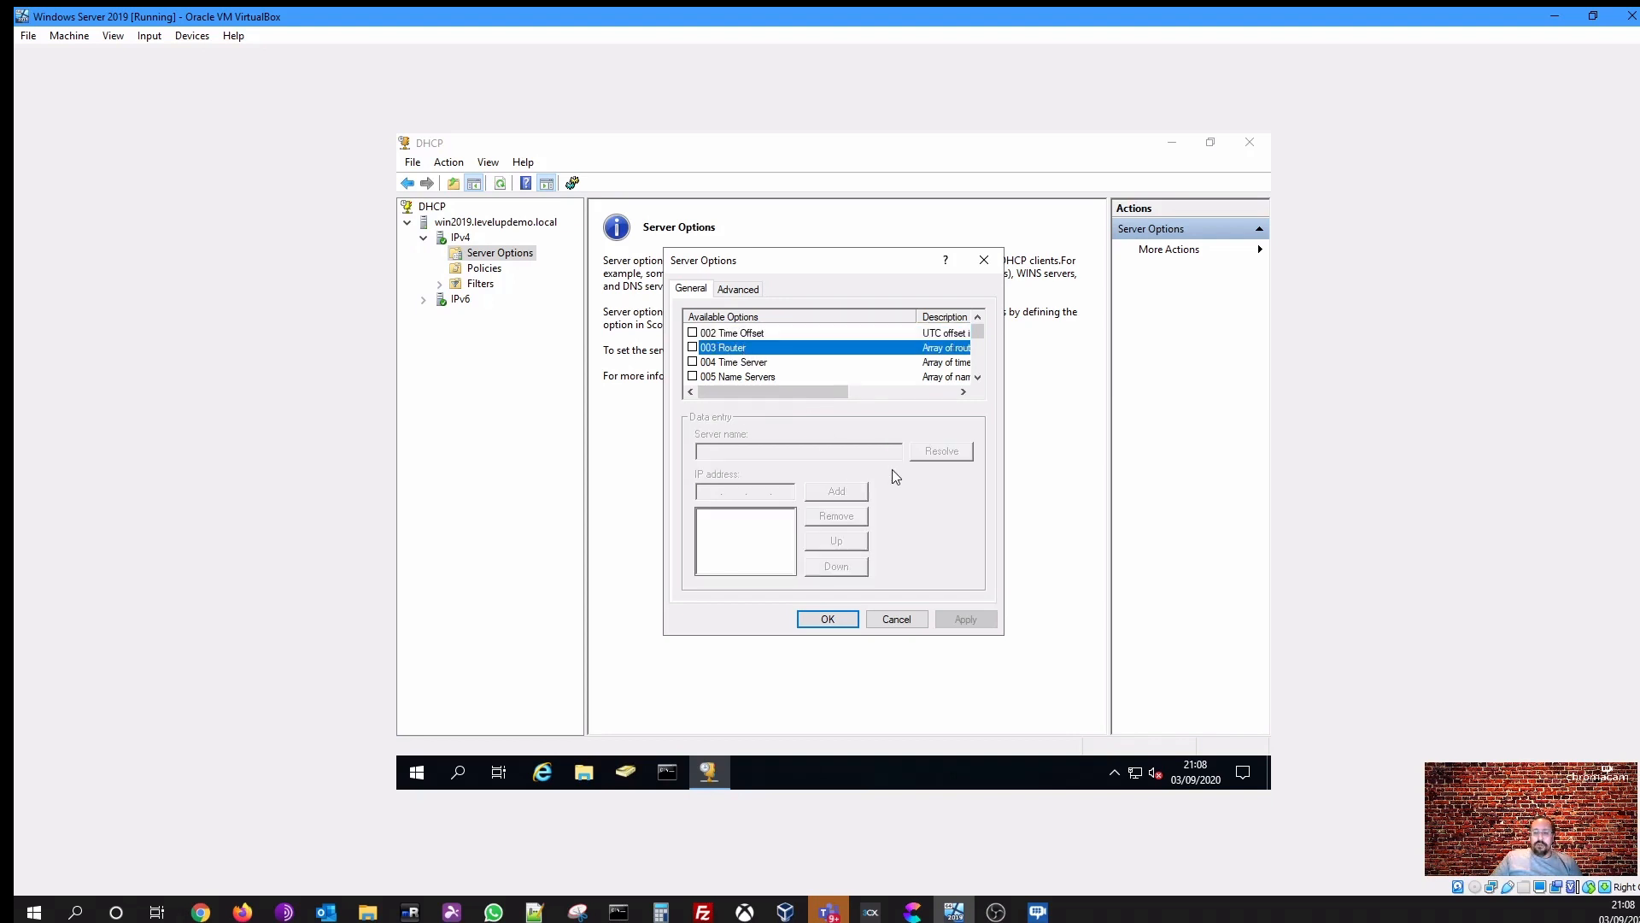
click(693, 347)
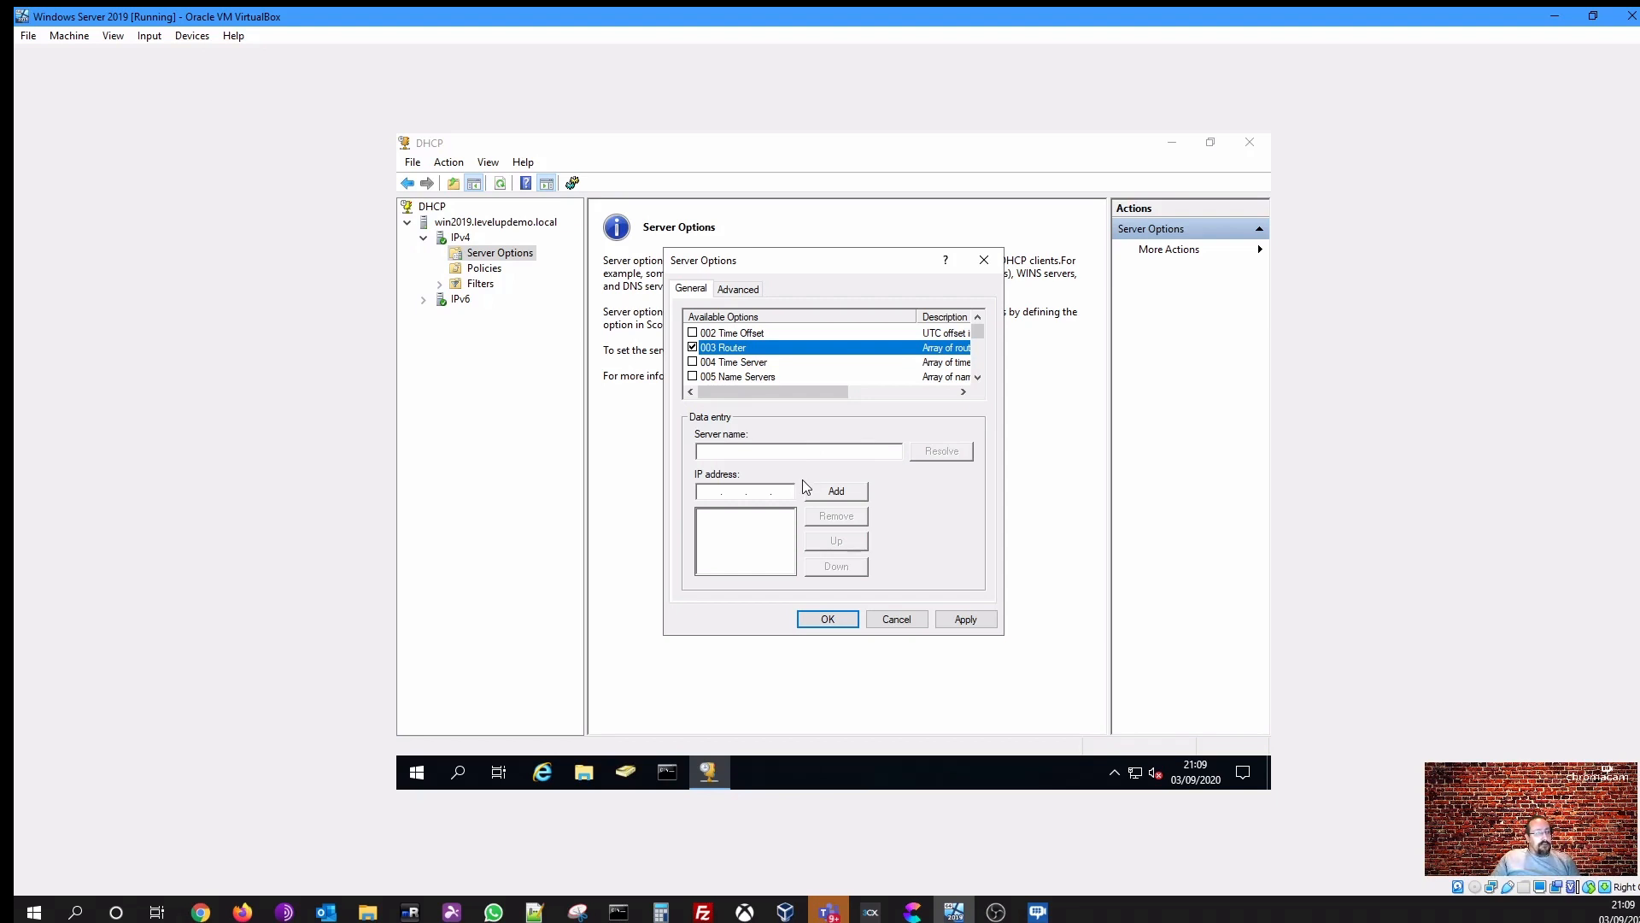
click(708, 494)
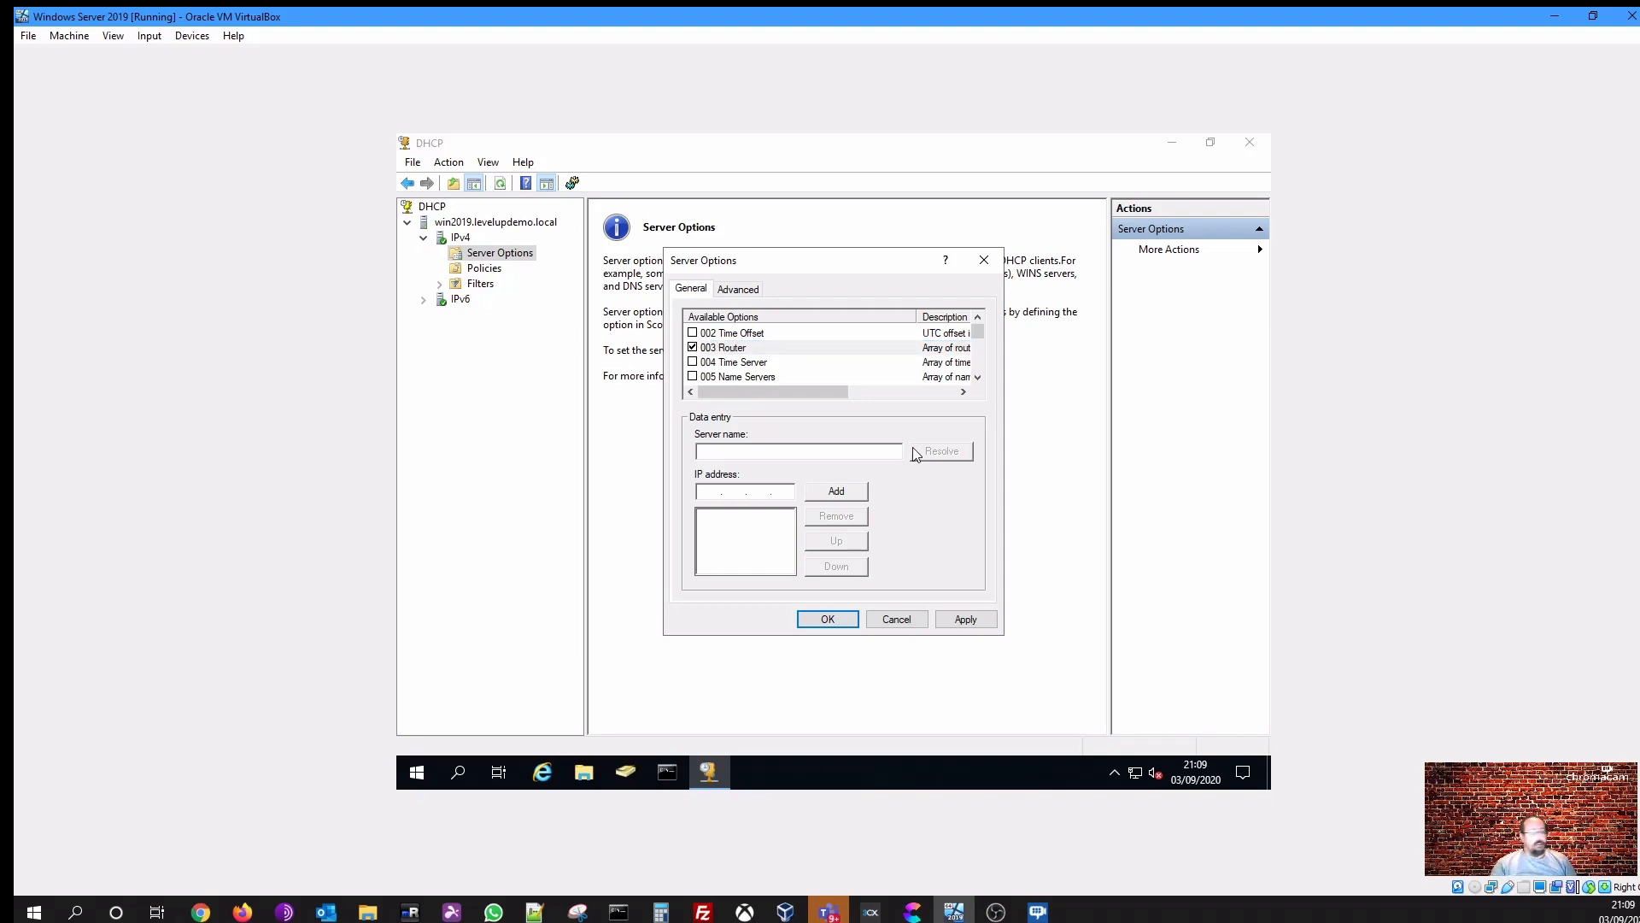
text(192 . 16)
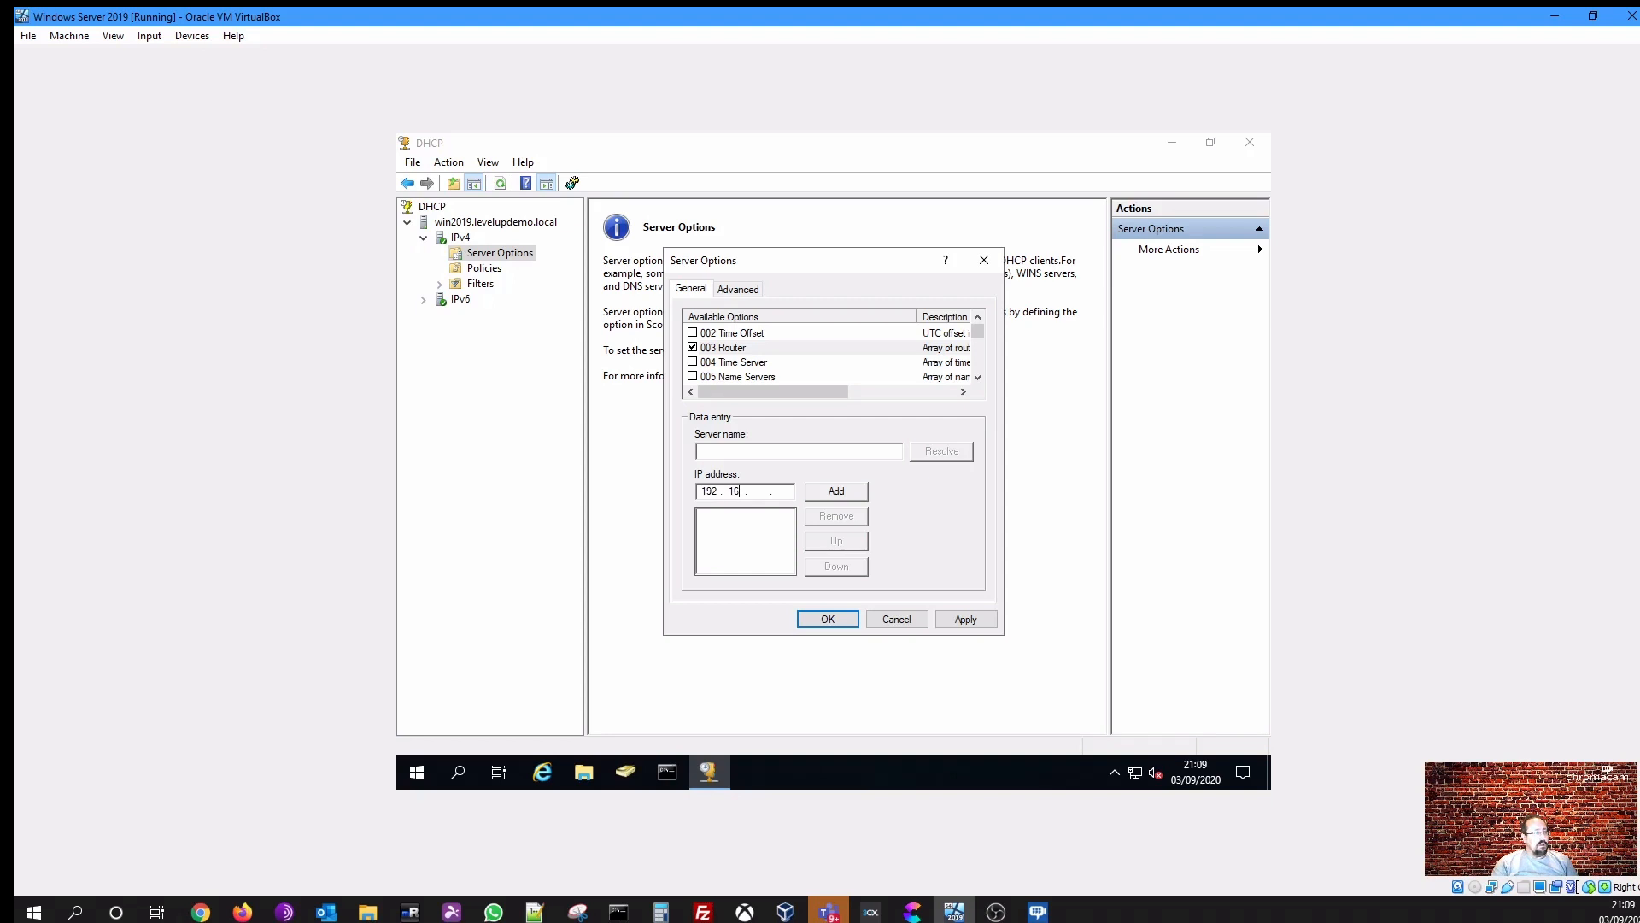
text(8 . 150)
click(837, 492)
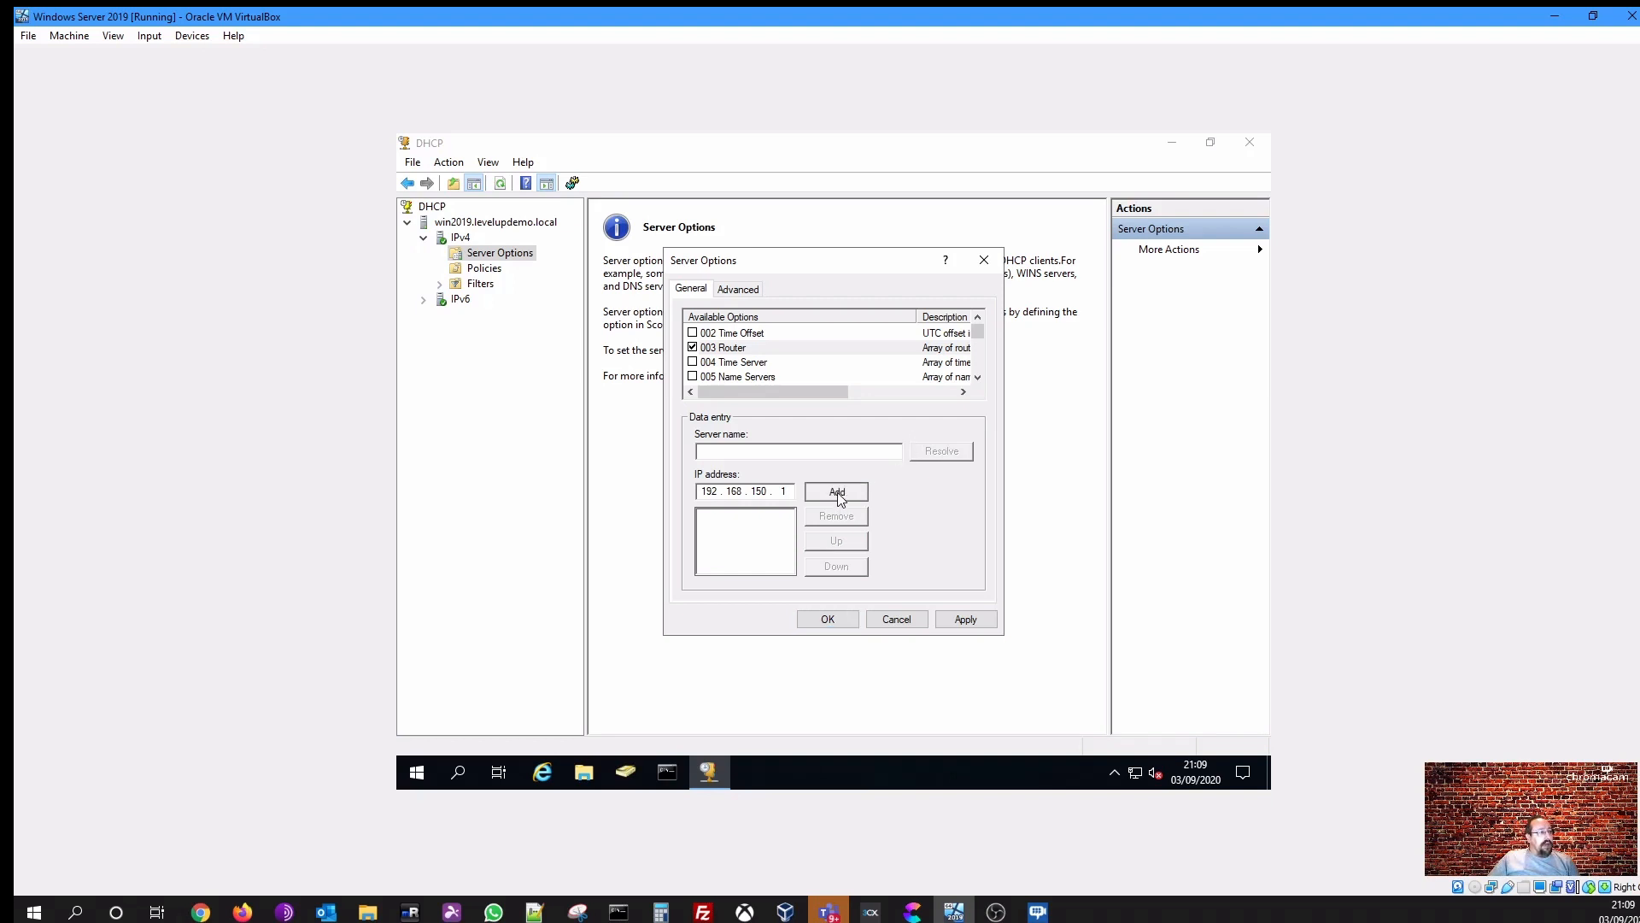
- Enable option 006 DNS Servers and add 192.168.150.10 as its first IP address
click(978, 377)
click(978, 377)
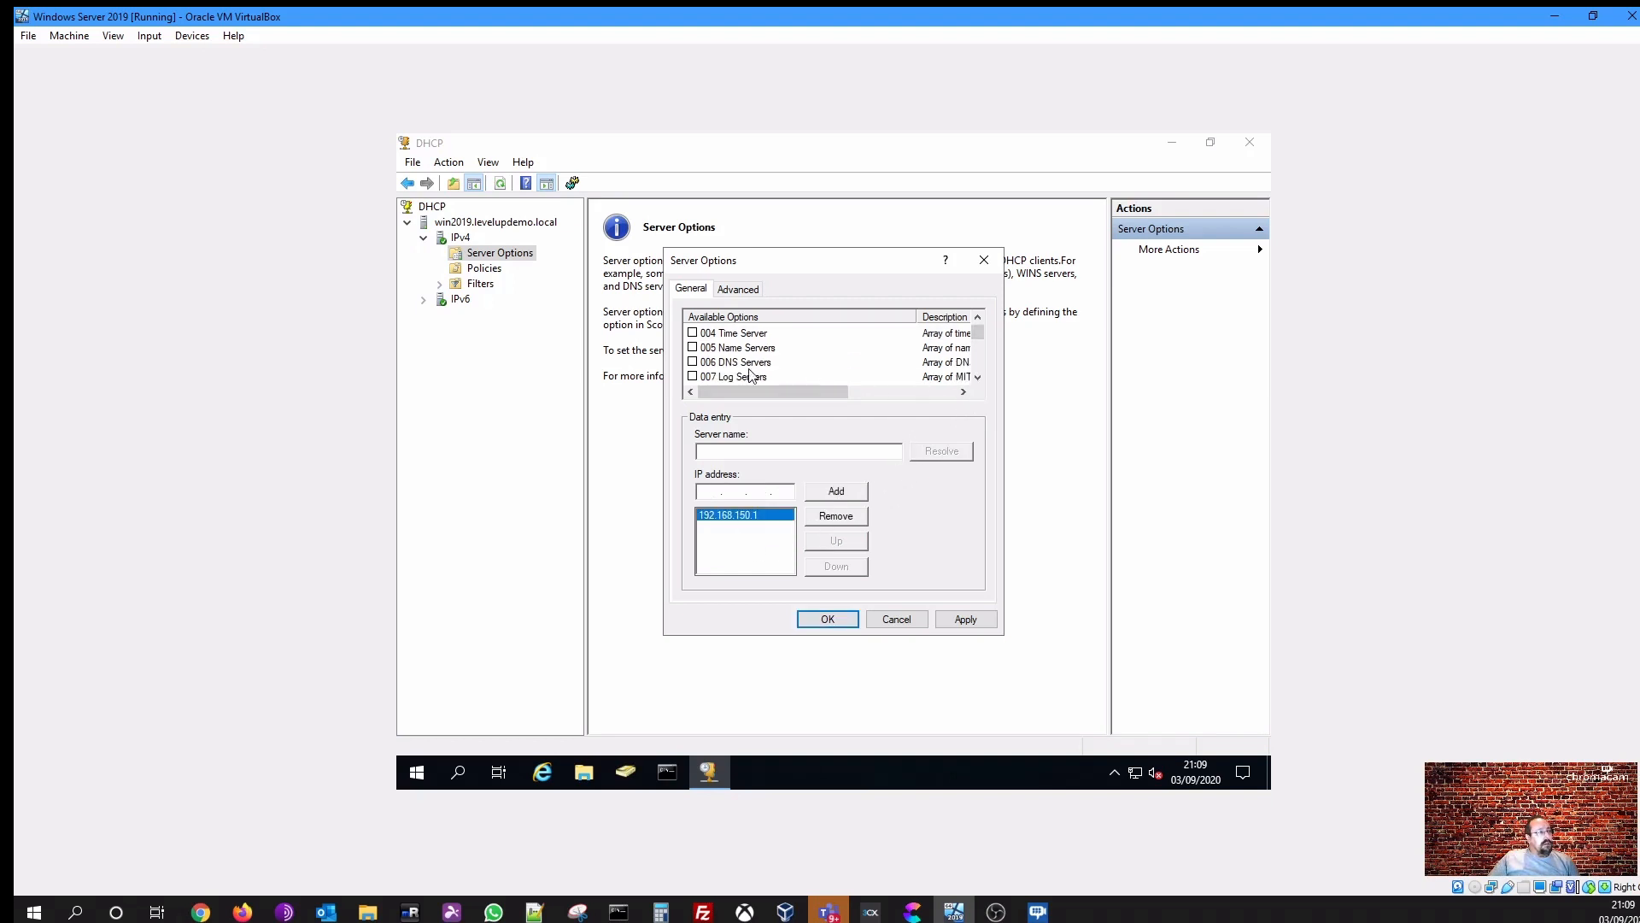
click(693, 363)
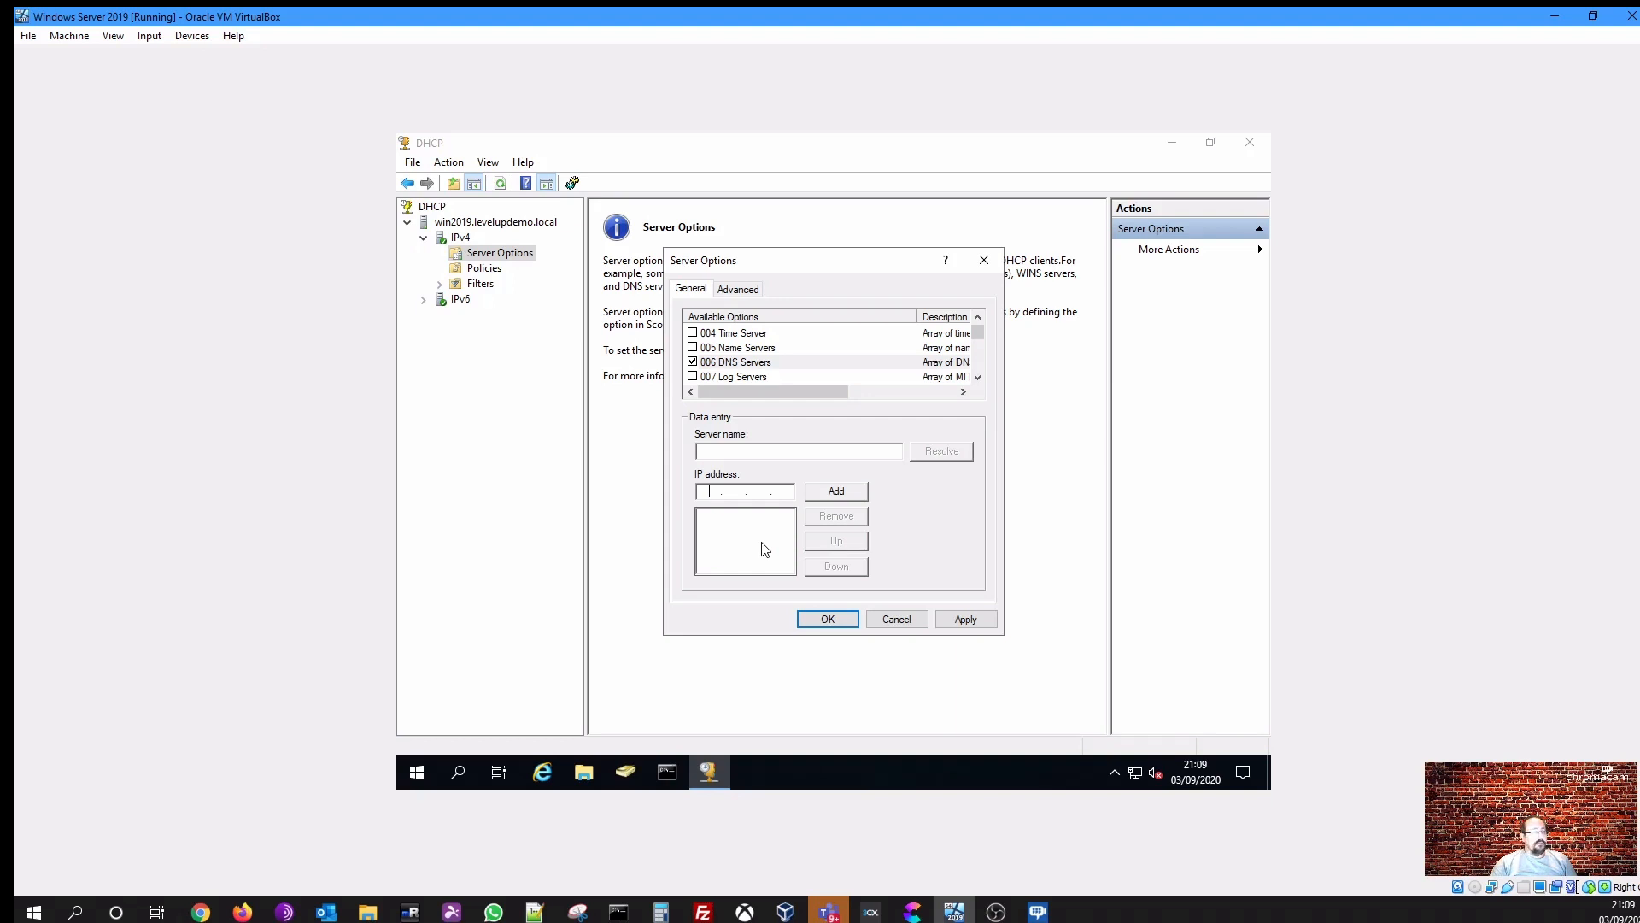
text(192 . 168 . 150 . 10)
click(837, 492)
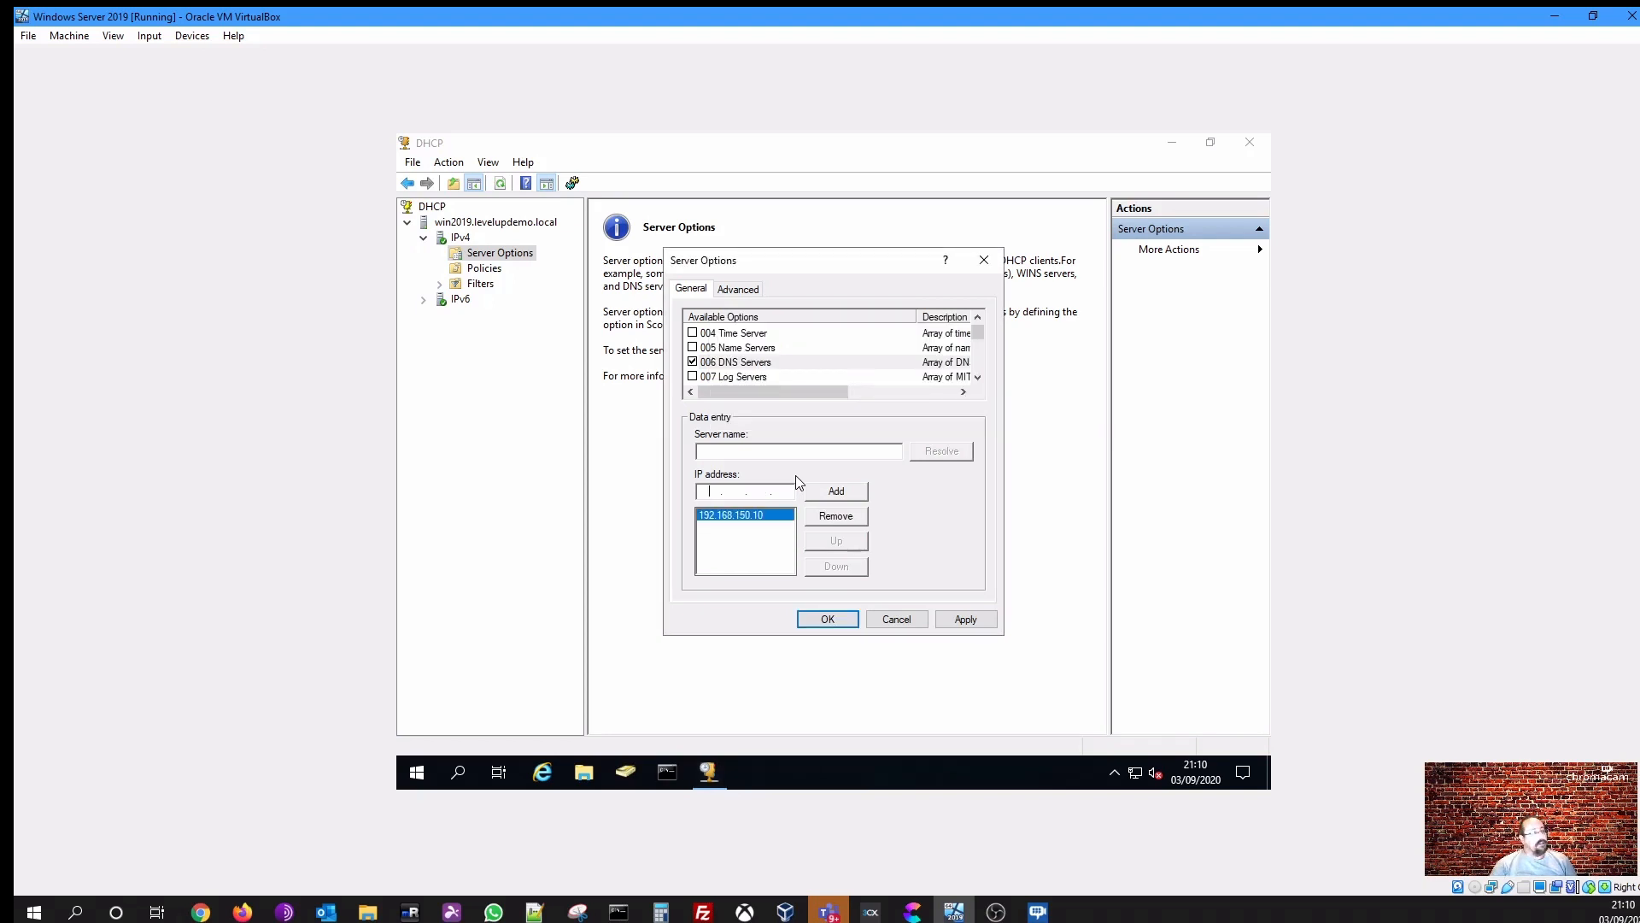
- Add 8.8.8.8 and 8.8.4.4 as further DNS server addresses
click(856, 492)
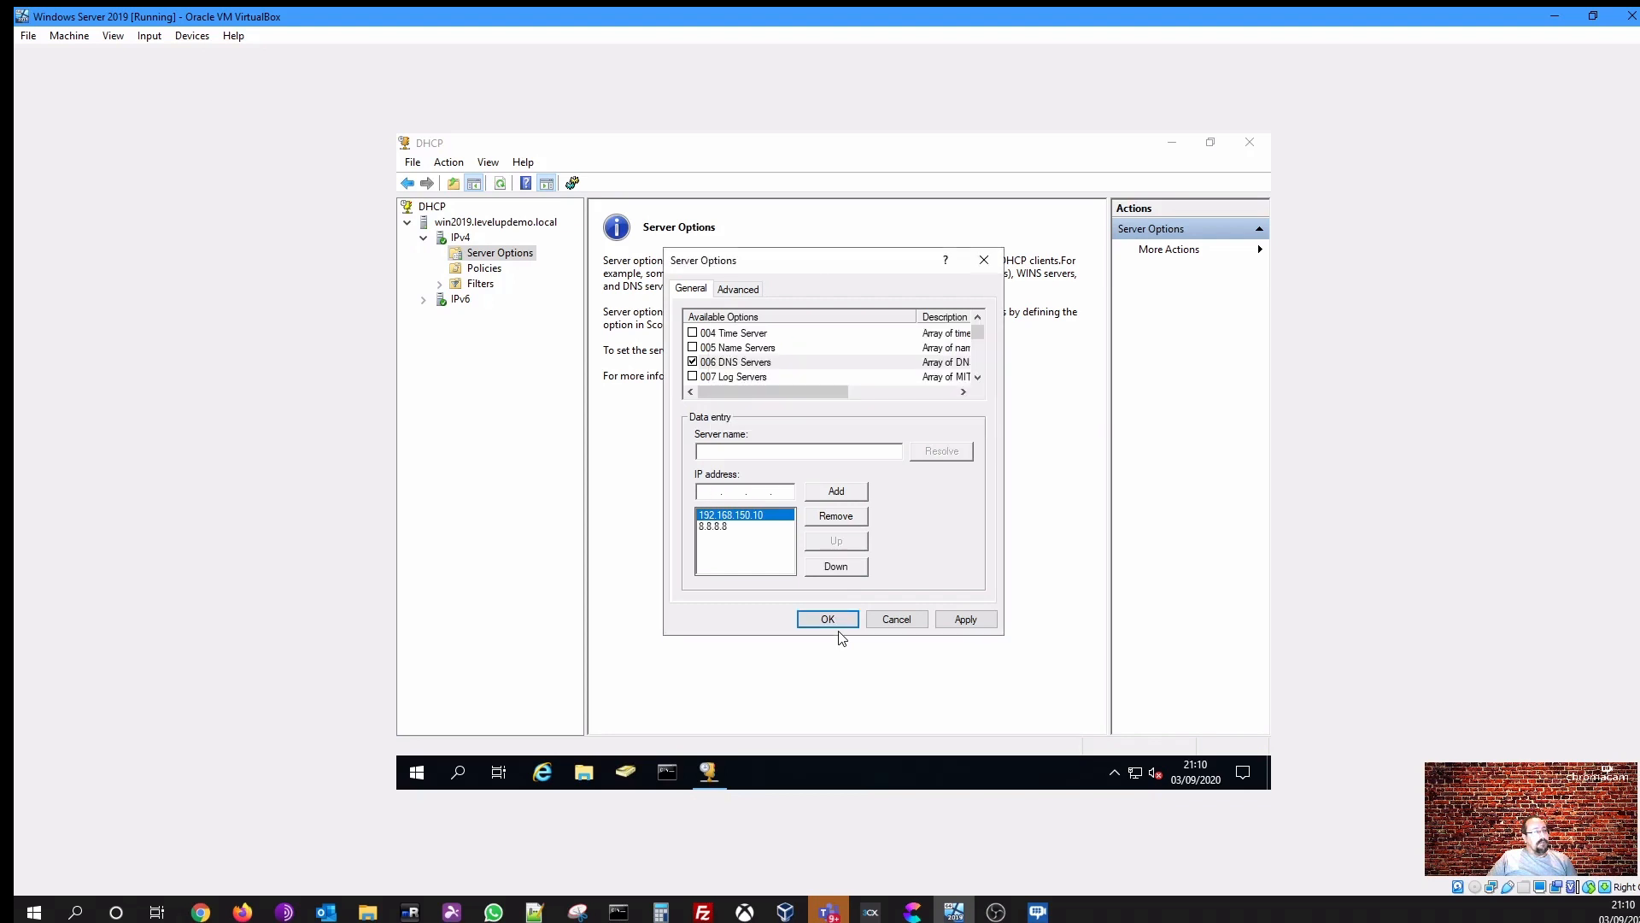
click(708, 527)
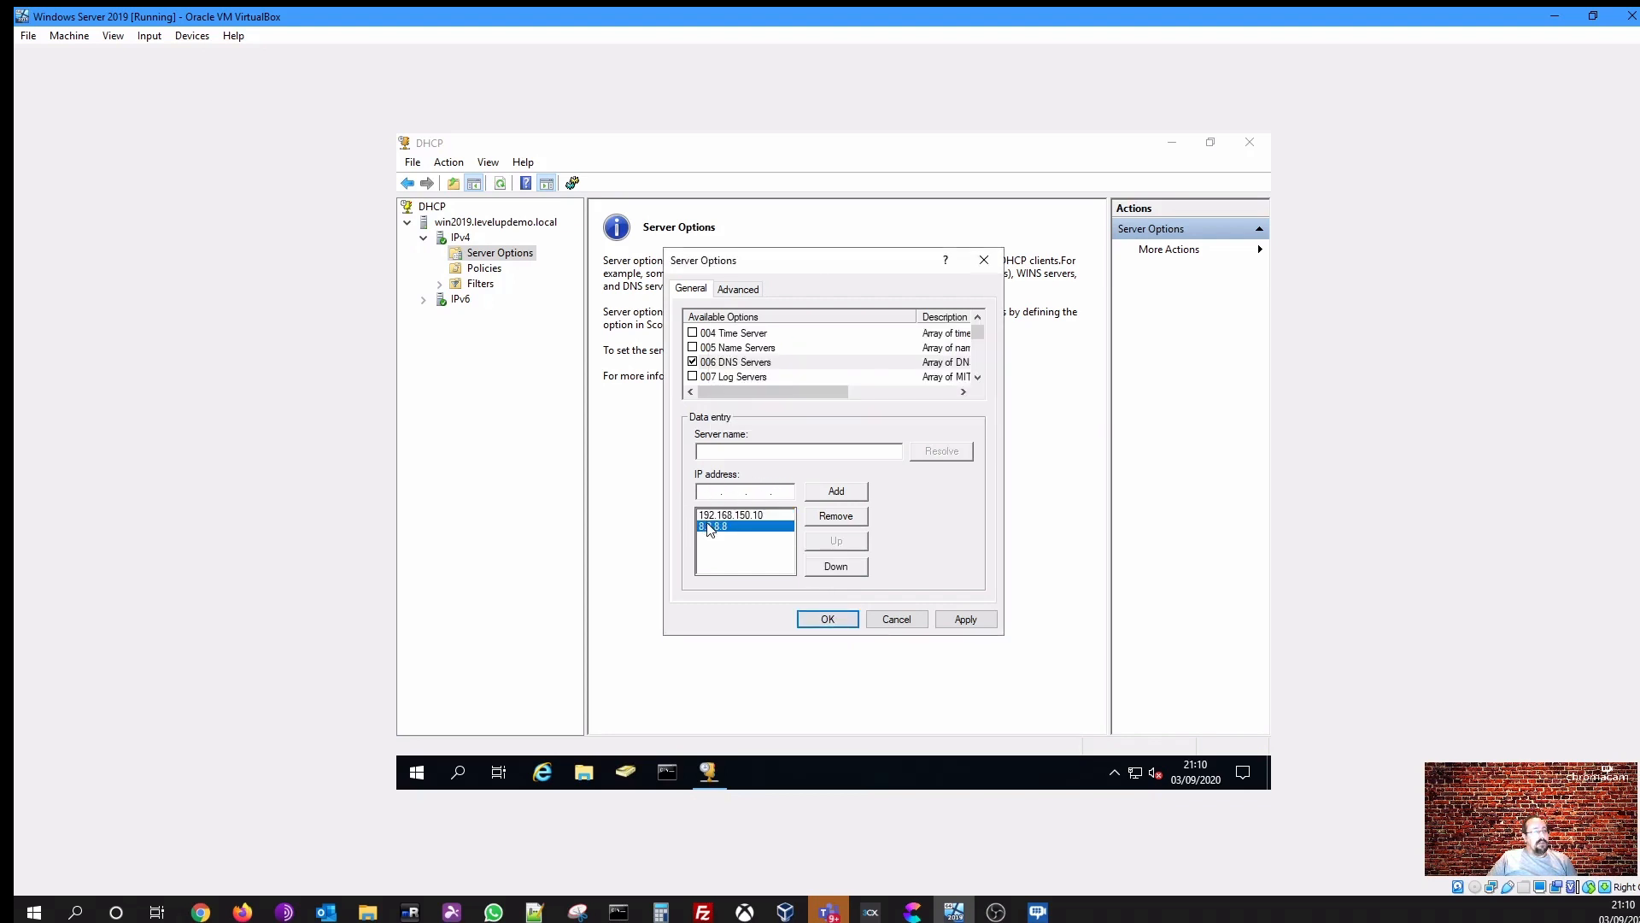
click(710, 515)
click(714, 525)
click(717, 516)
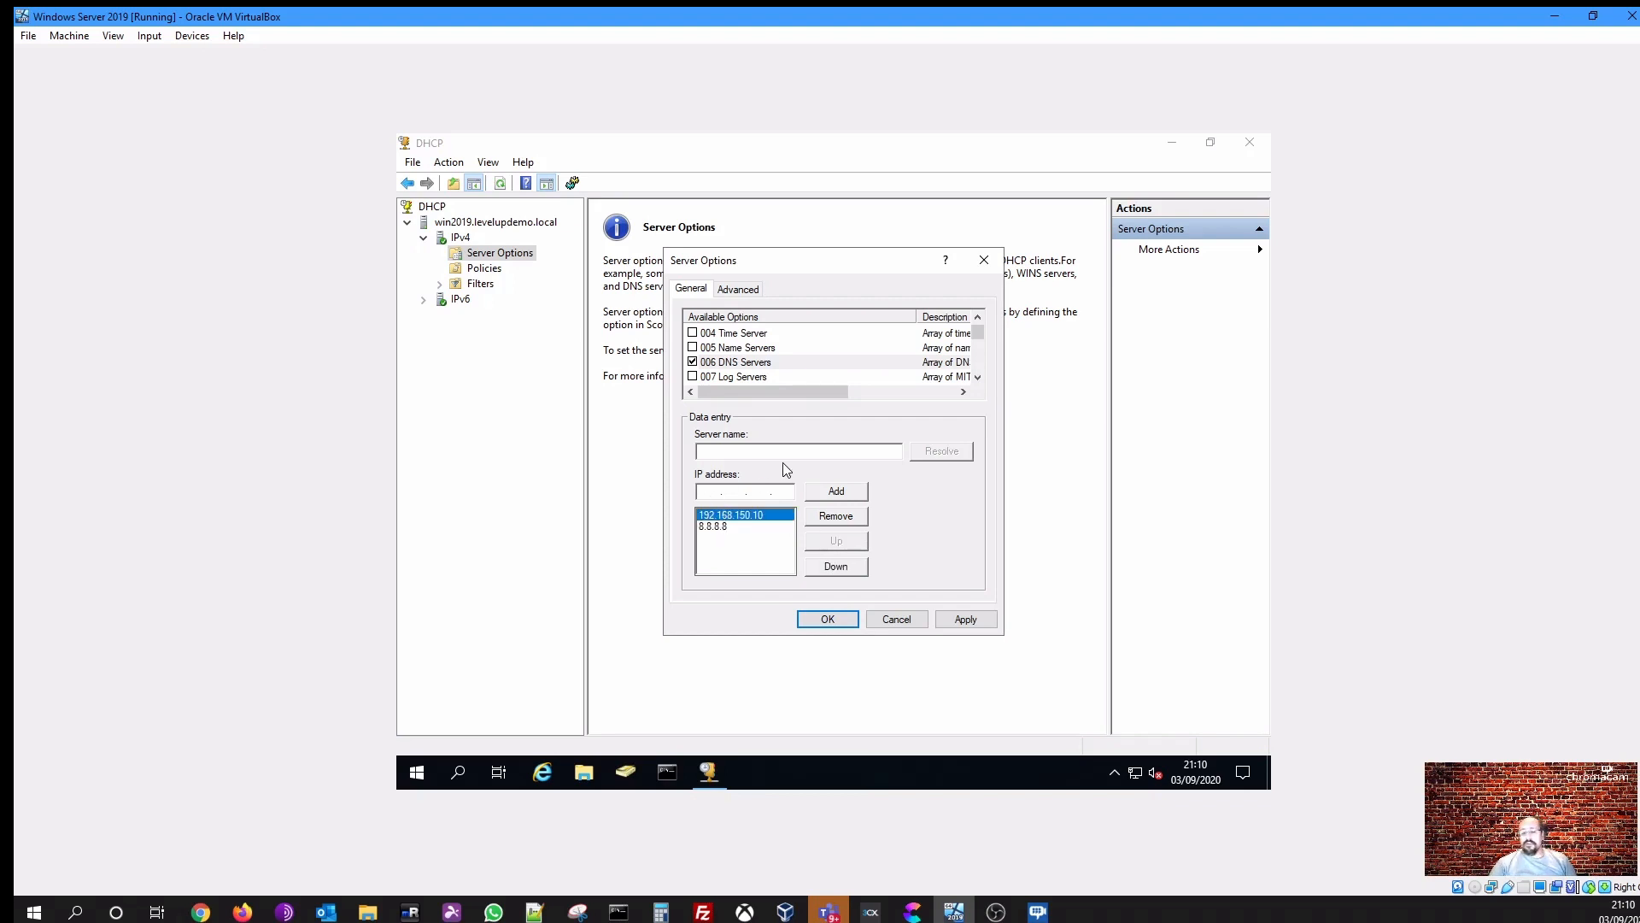
click(711, 492)
text(8 . 8 . 4 . 4)
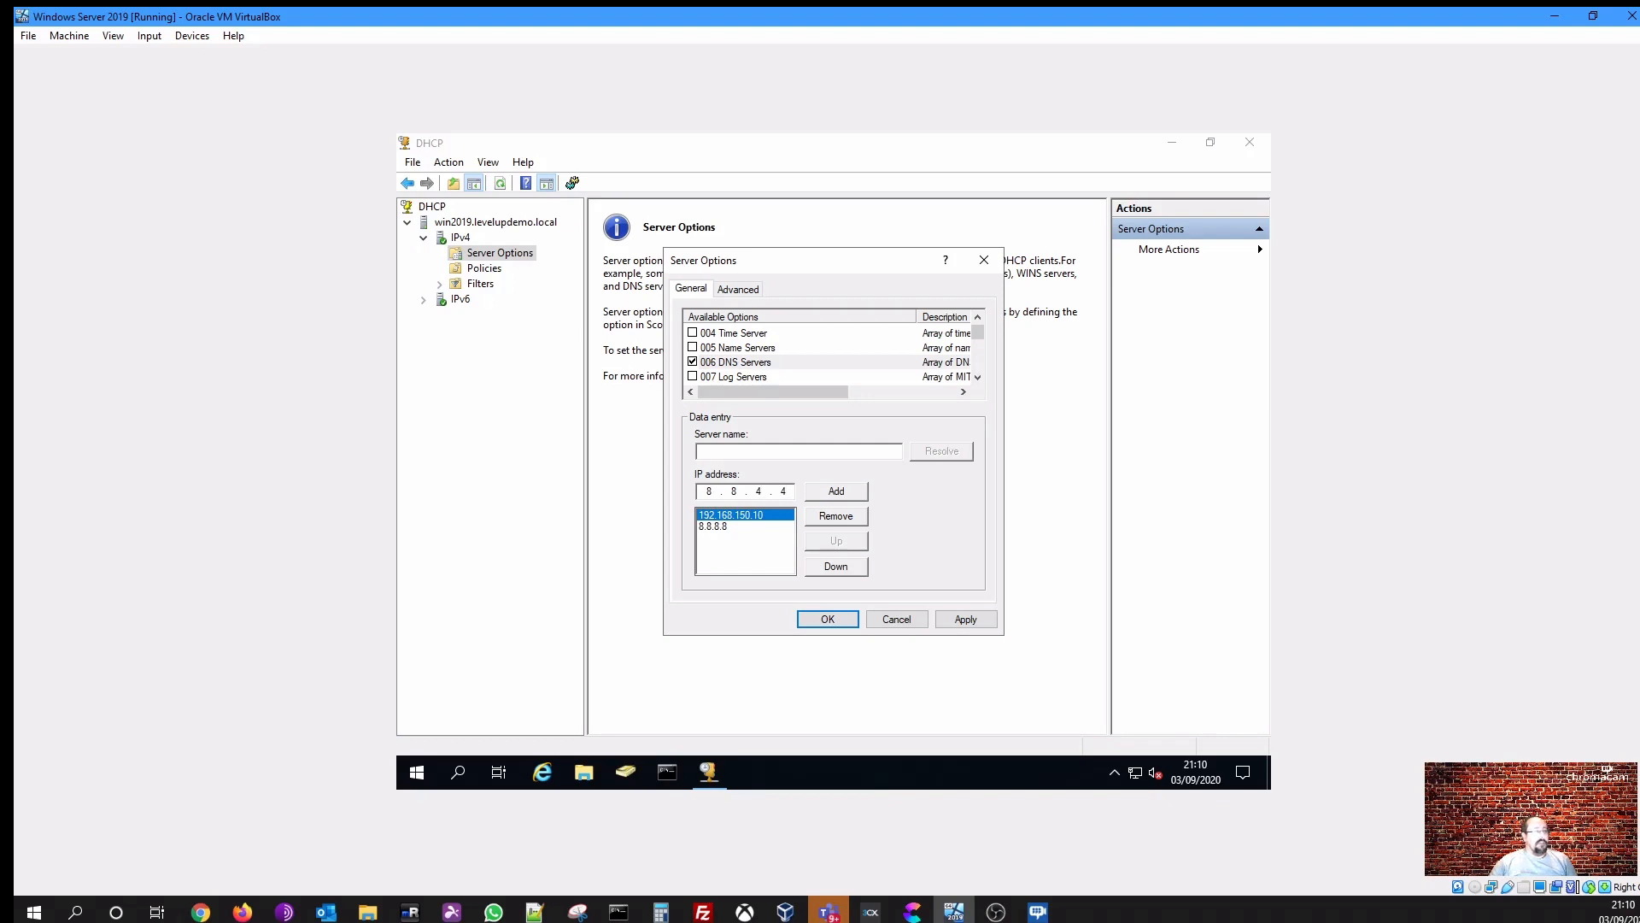
click(849, 492)
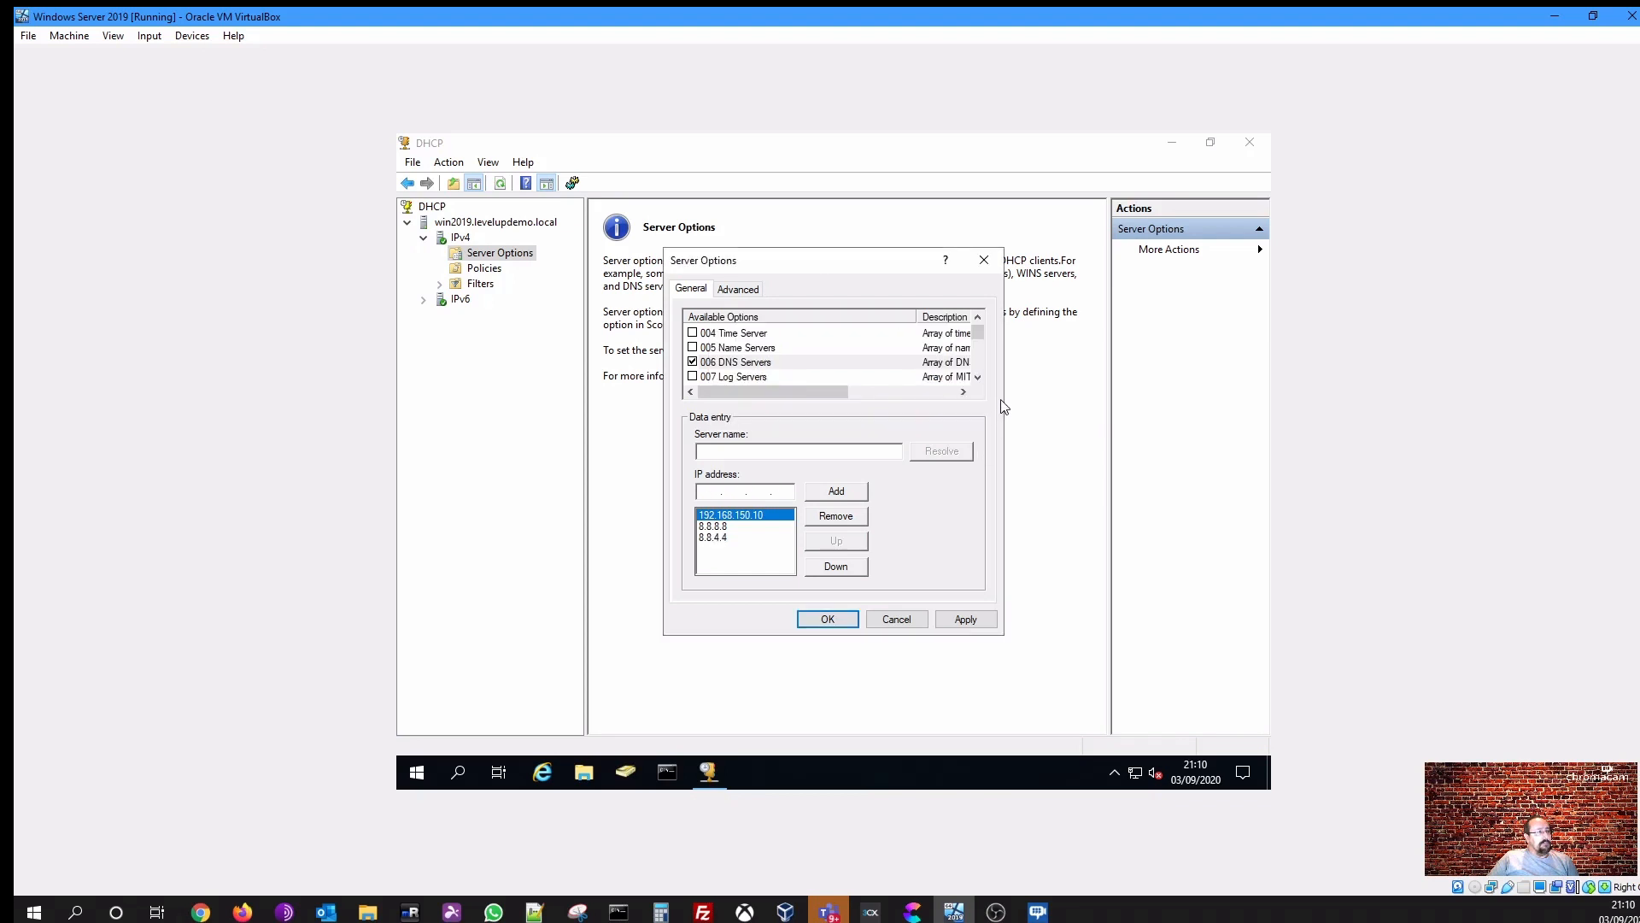
- Scroll through the list of available server options to examine what else can be configured
click(978, 378)
click(978, 377)
click(978, 377)
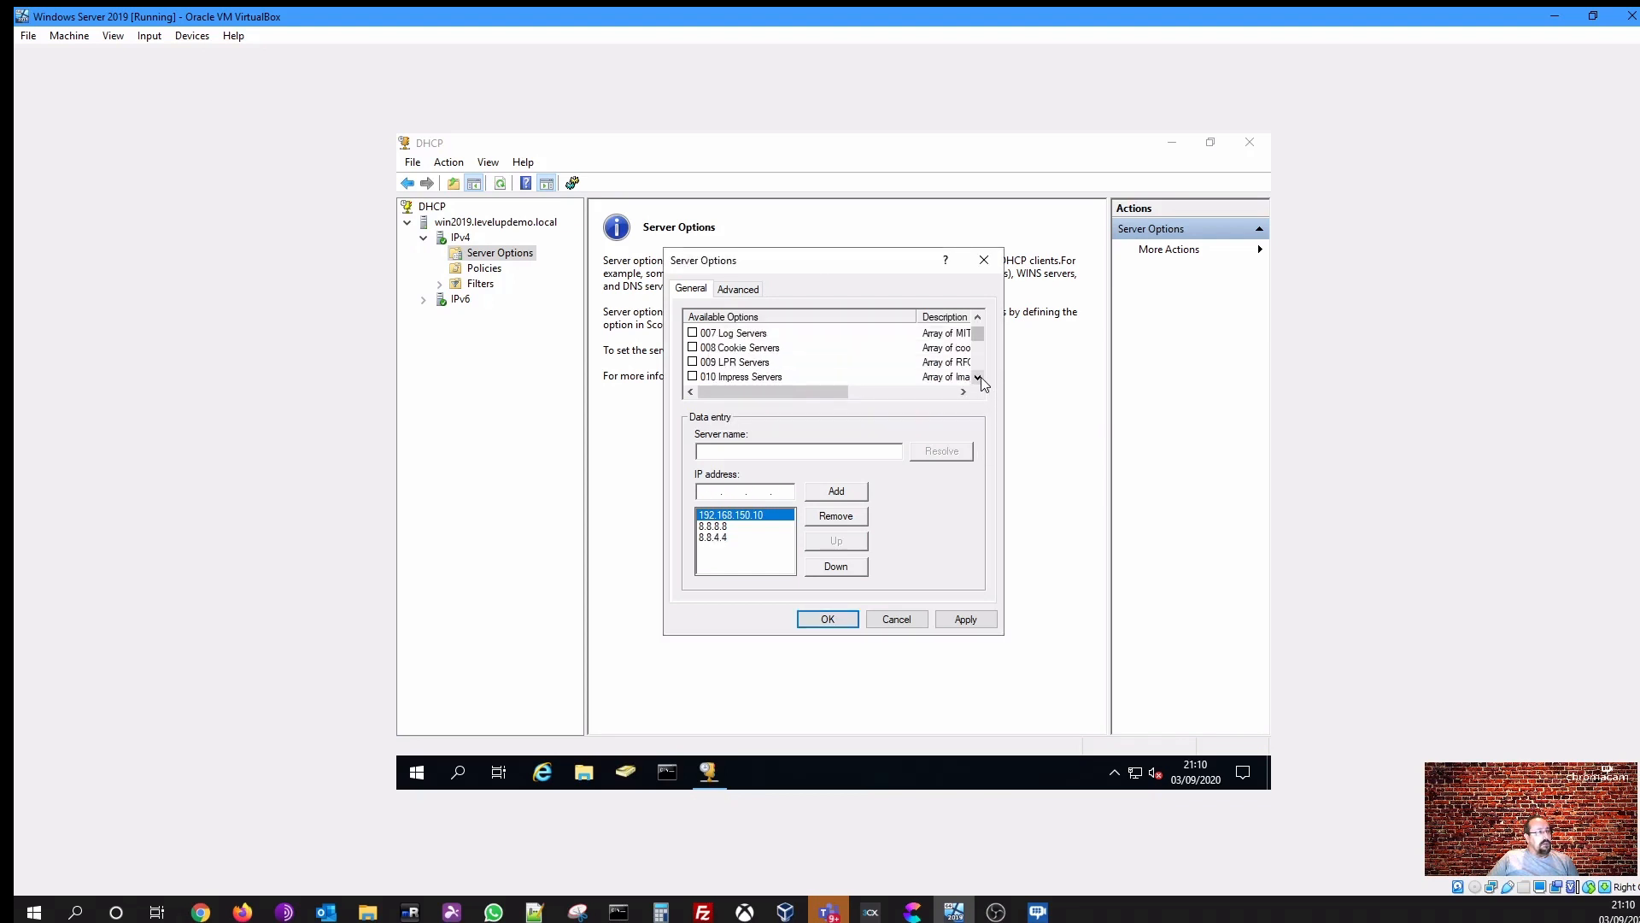
click(978, 378)
click(979, 377)
click(978, 378)
click(979, 378)
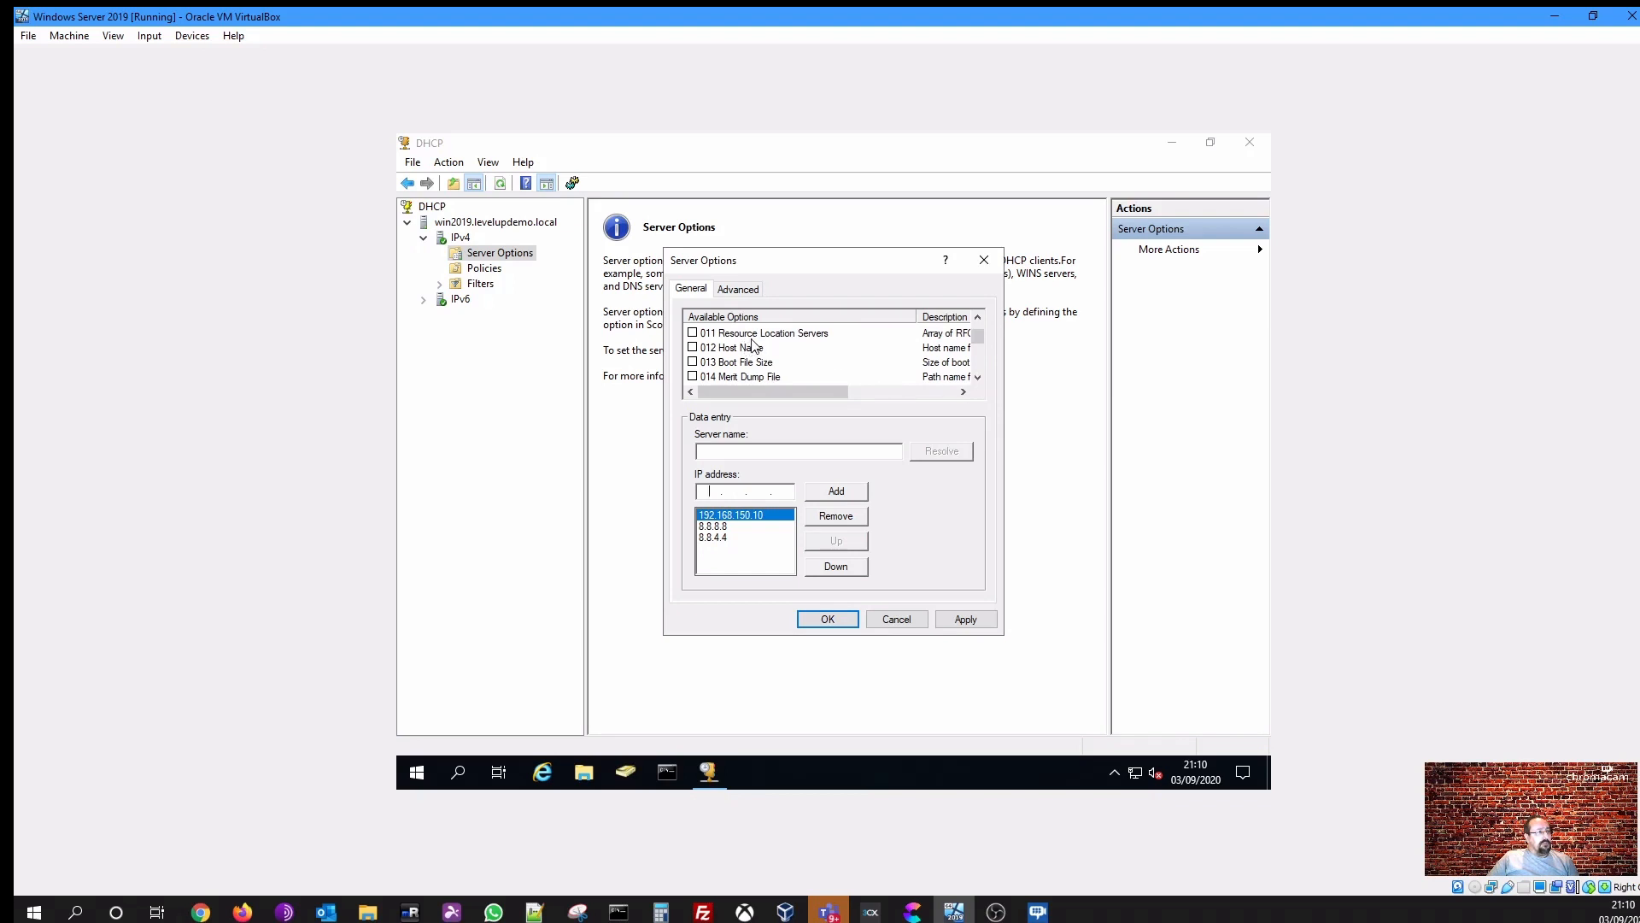
click(979, 378)
click(978, 378)
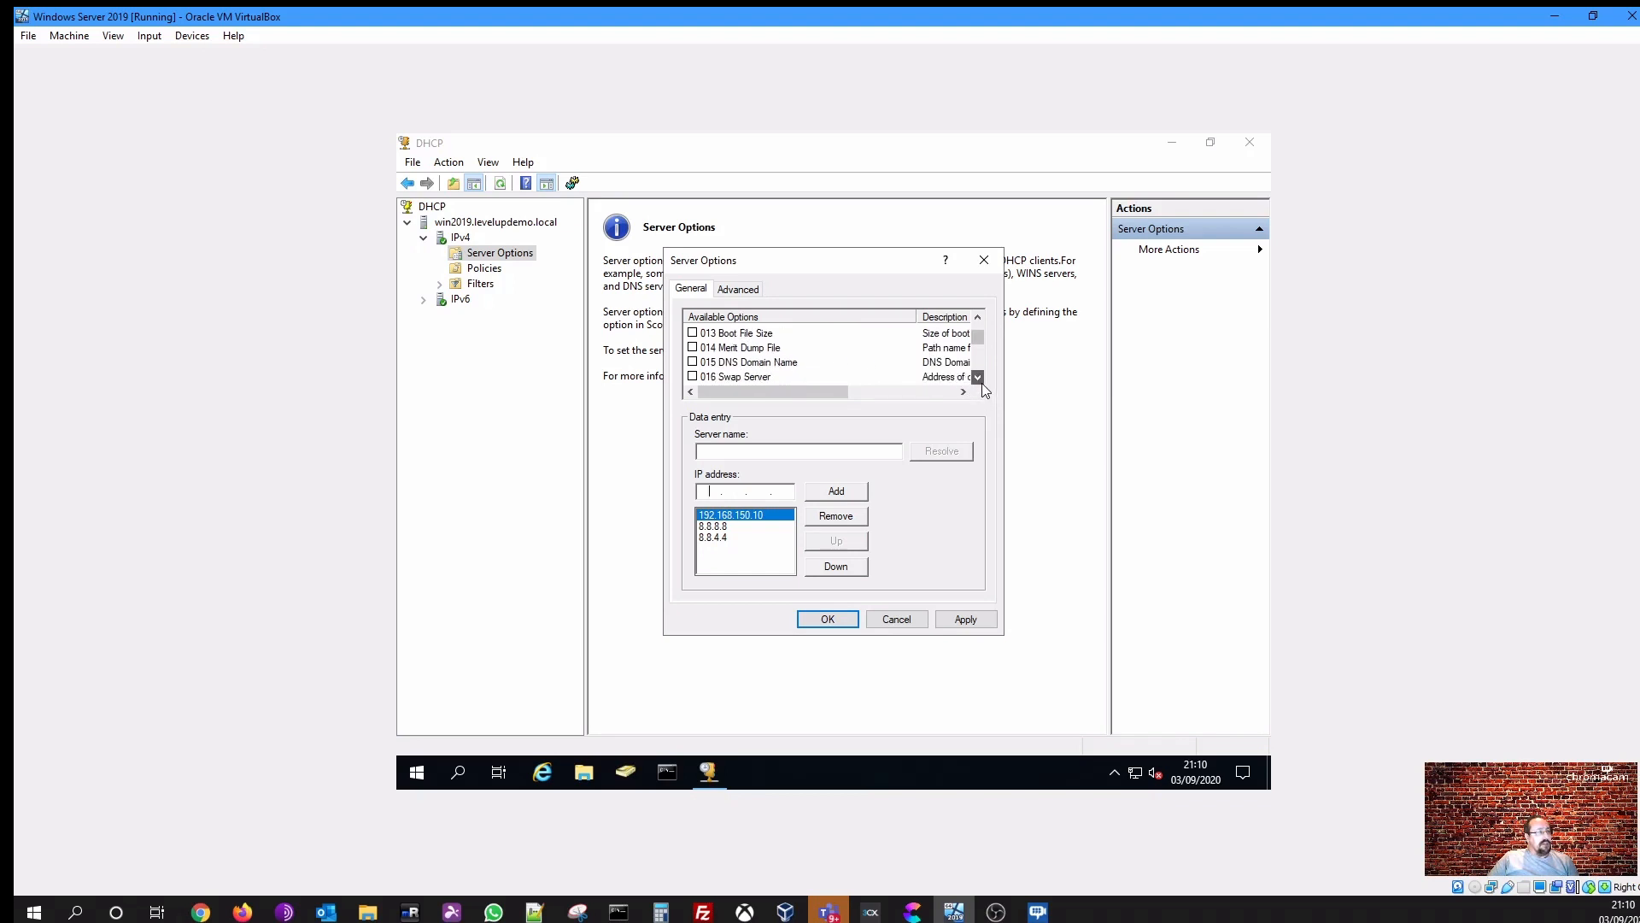
click(979, 377)
click(980, 381)
click(980, 381)
click(980, 381)
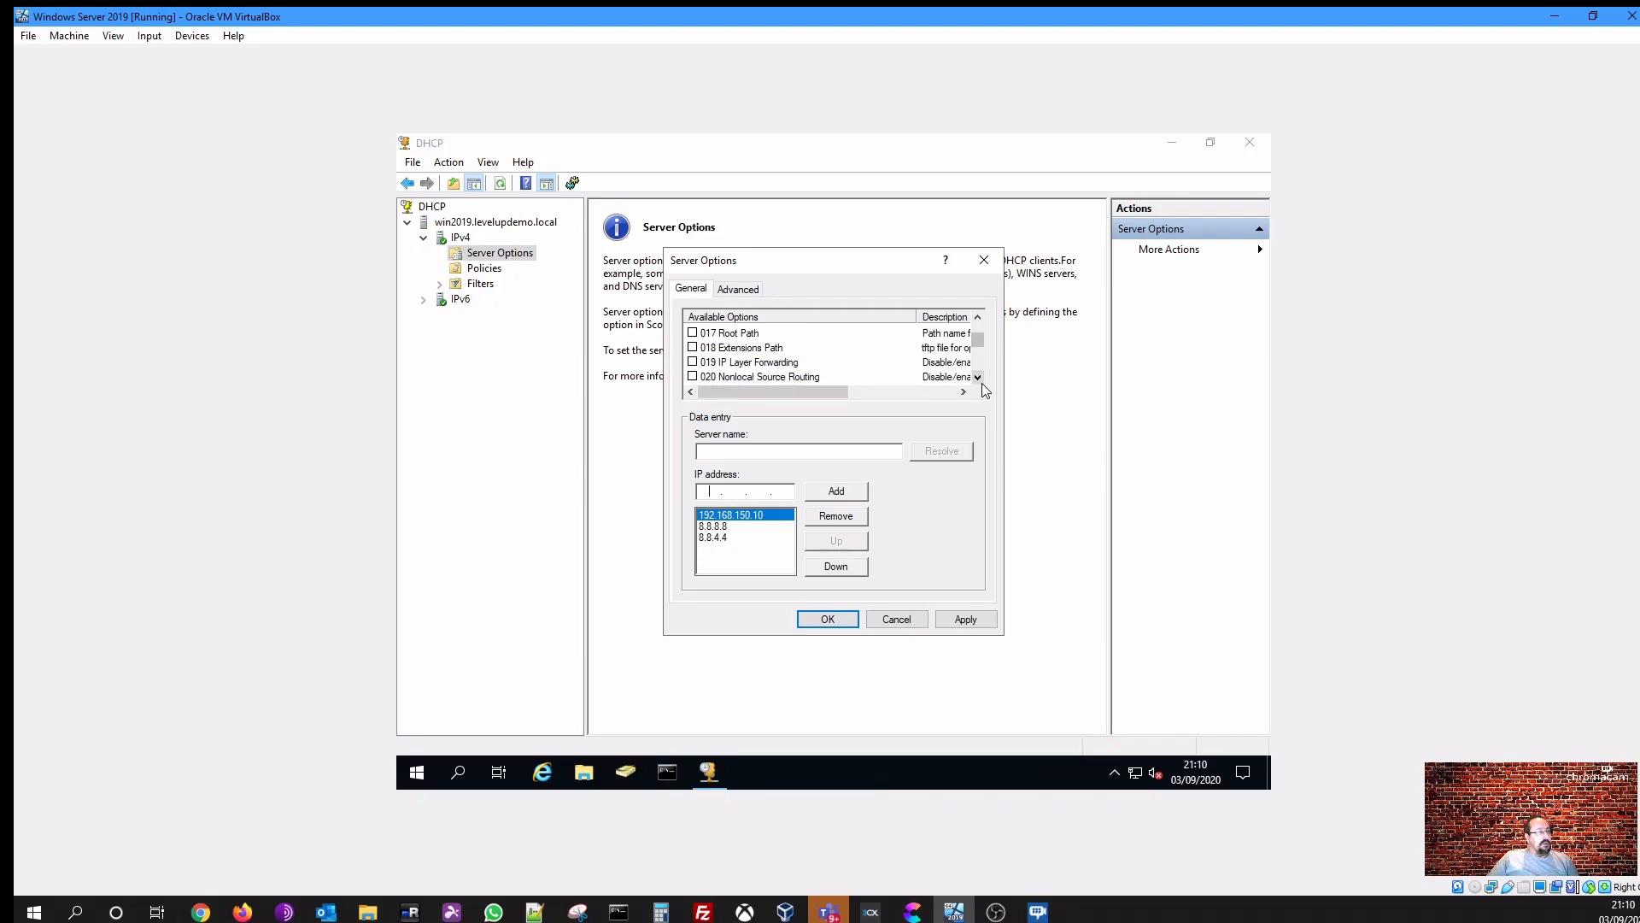
click(980, 381)
click(980, 381)
click(980, 381)
click(980, 381)
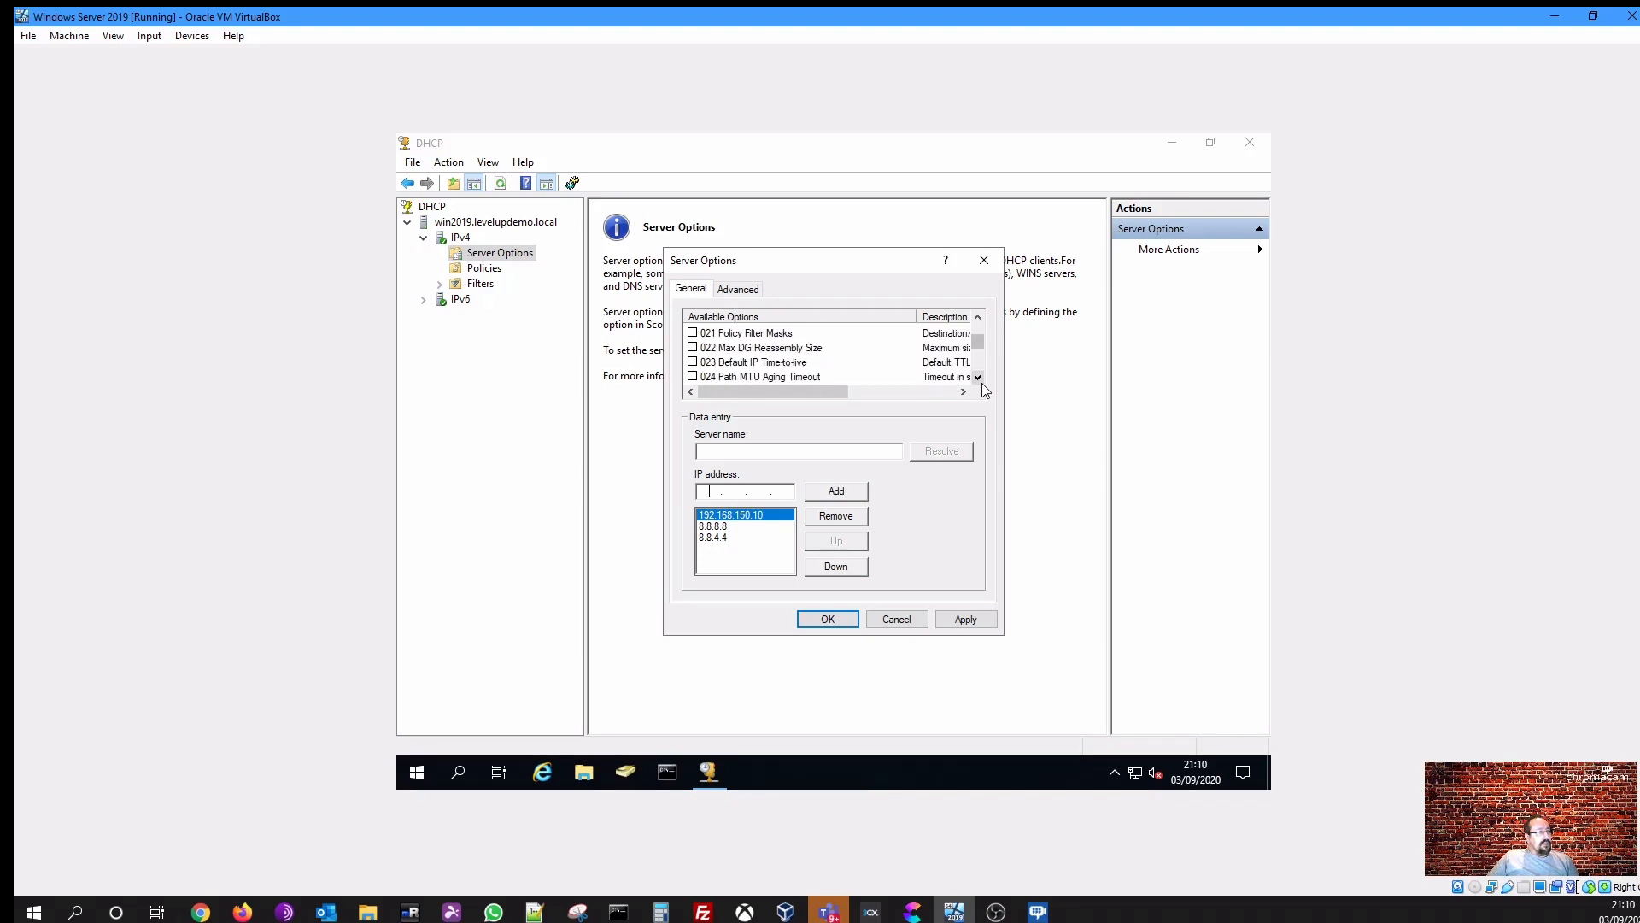
click(980, 381)
click(980, 381)
click(980, 381)
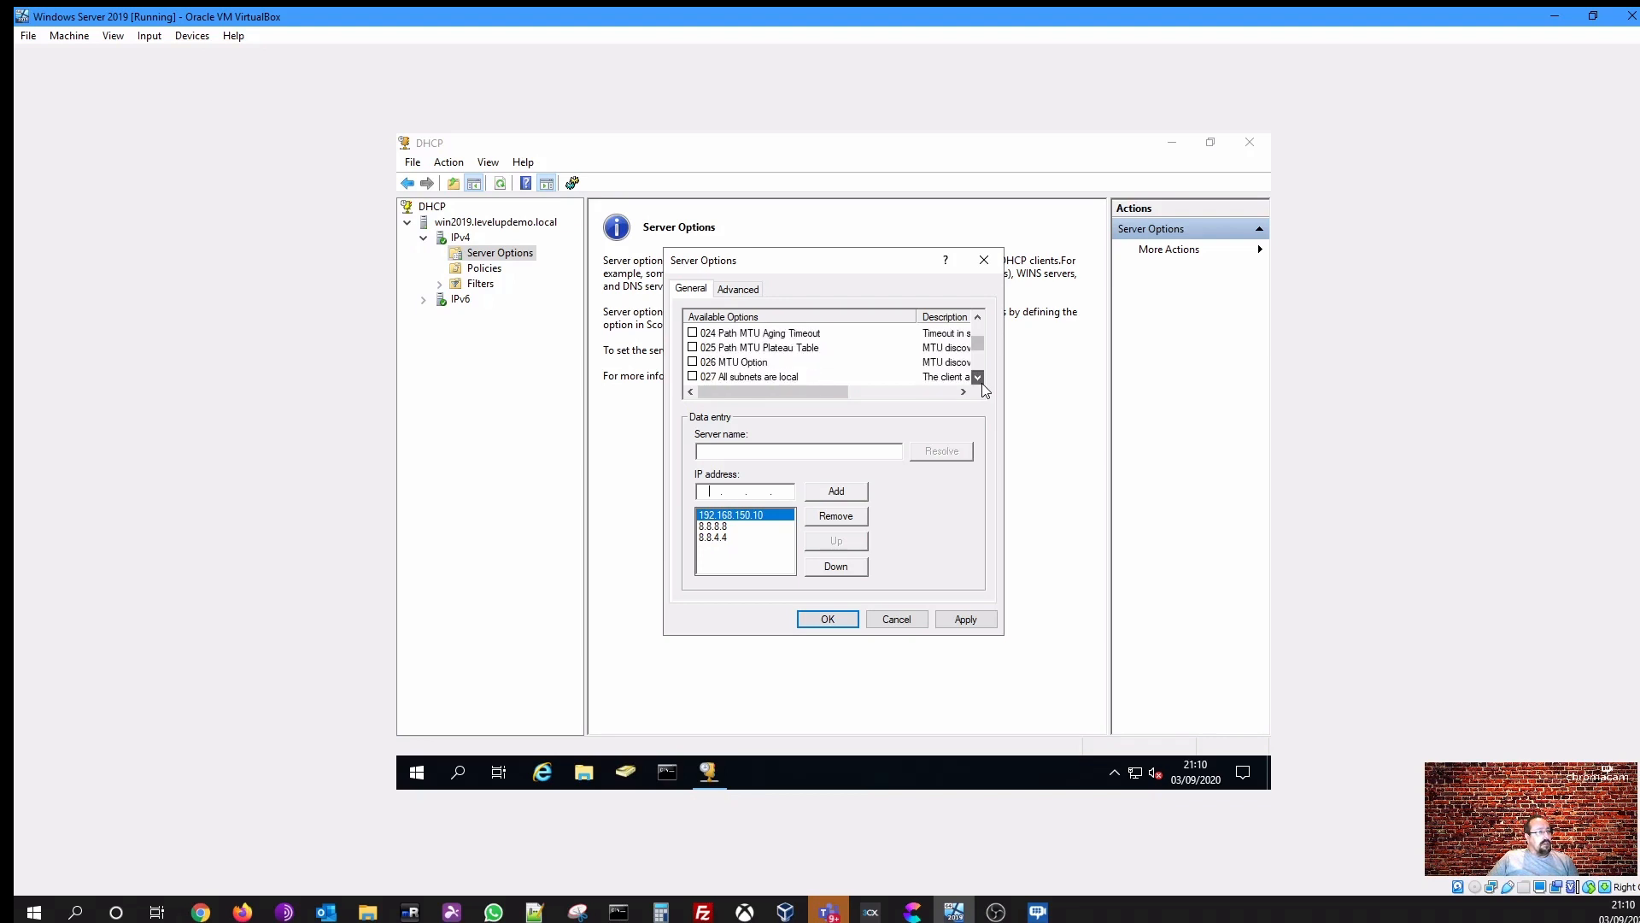
click(978, 317)
click(979, 317)
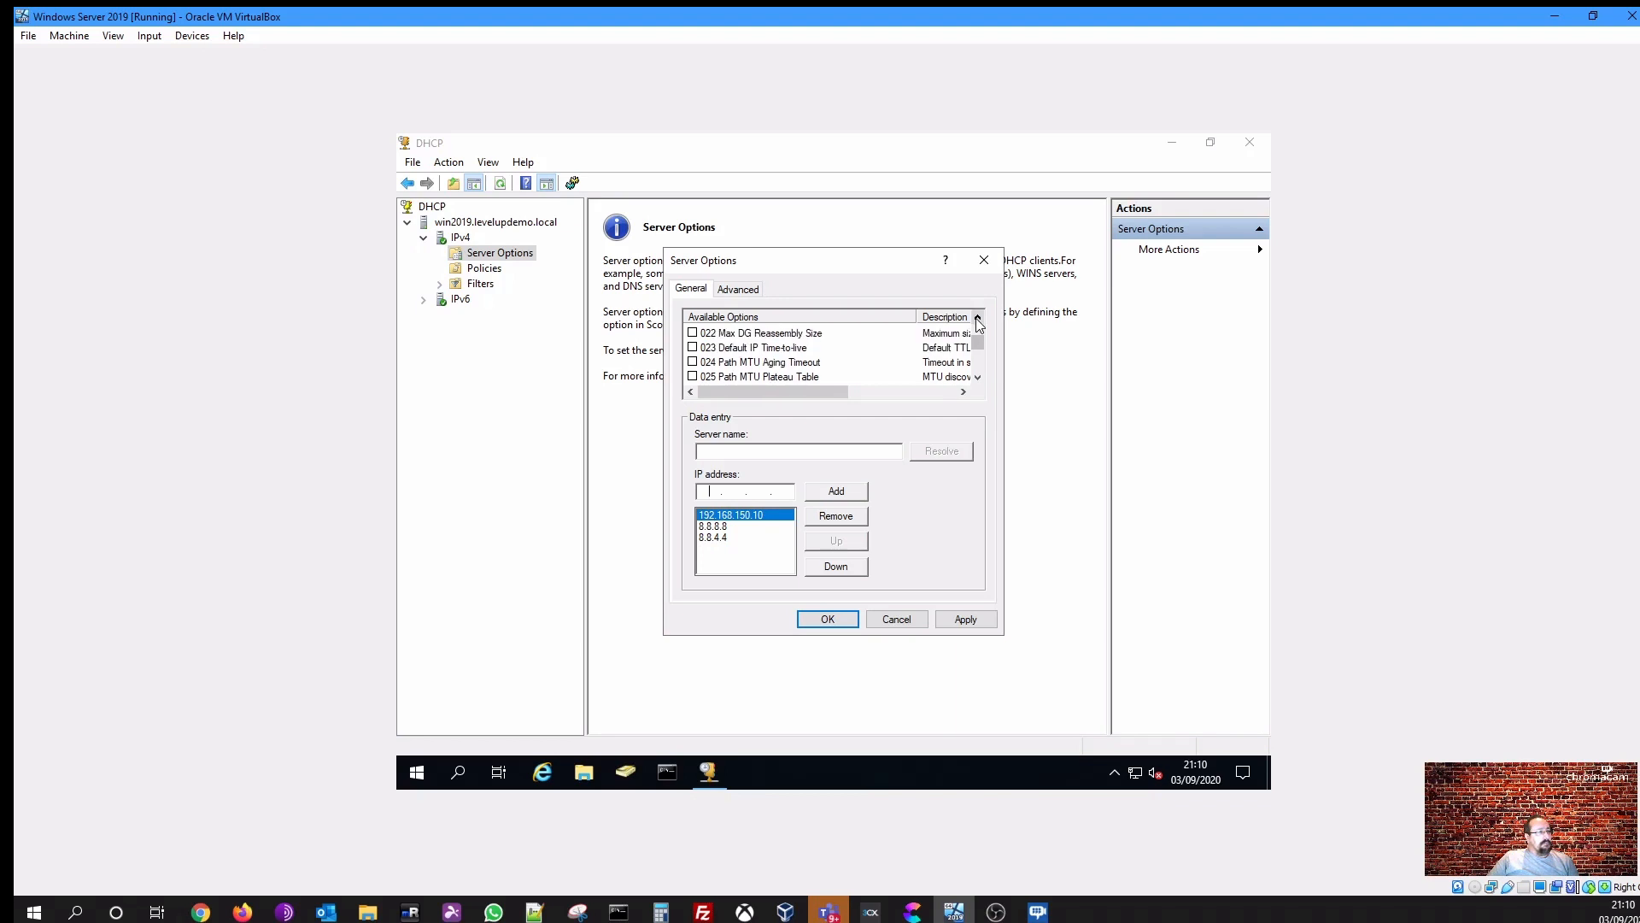
click(780, 348)
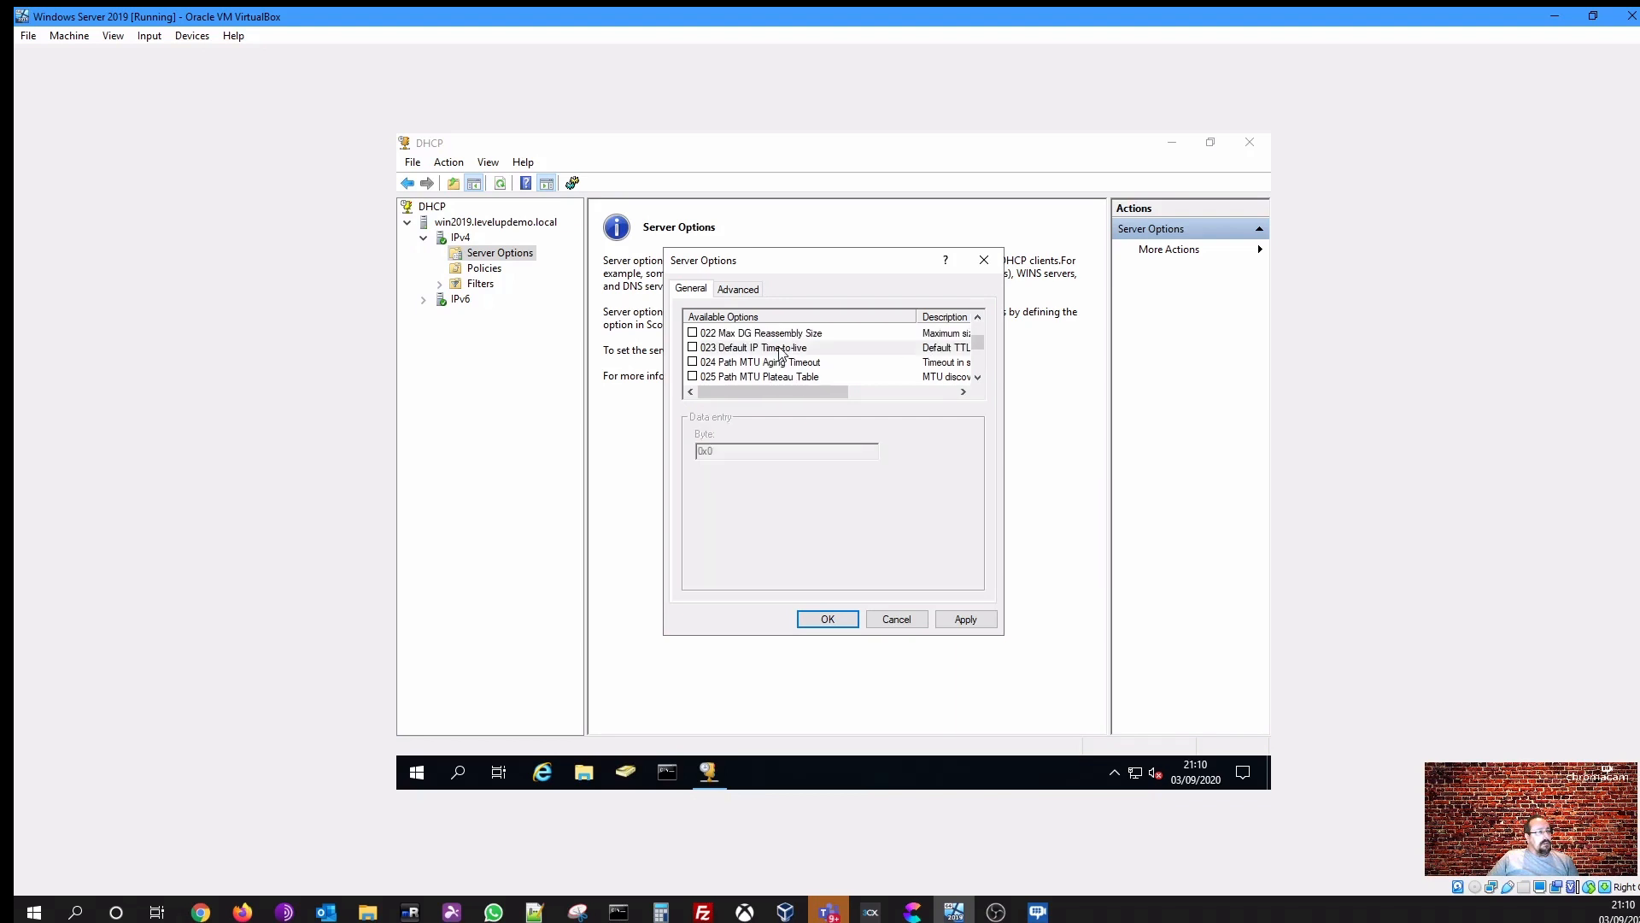
click(980, 381)
click(980, 381)
click(980, 381)
click(980, 381)
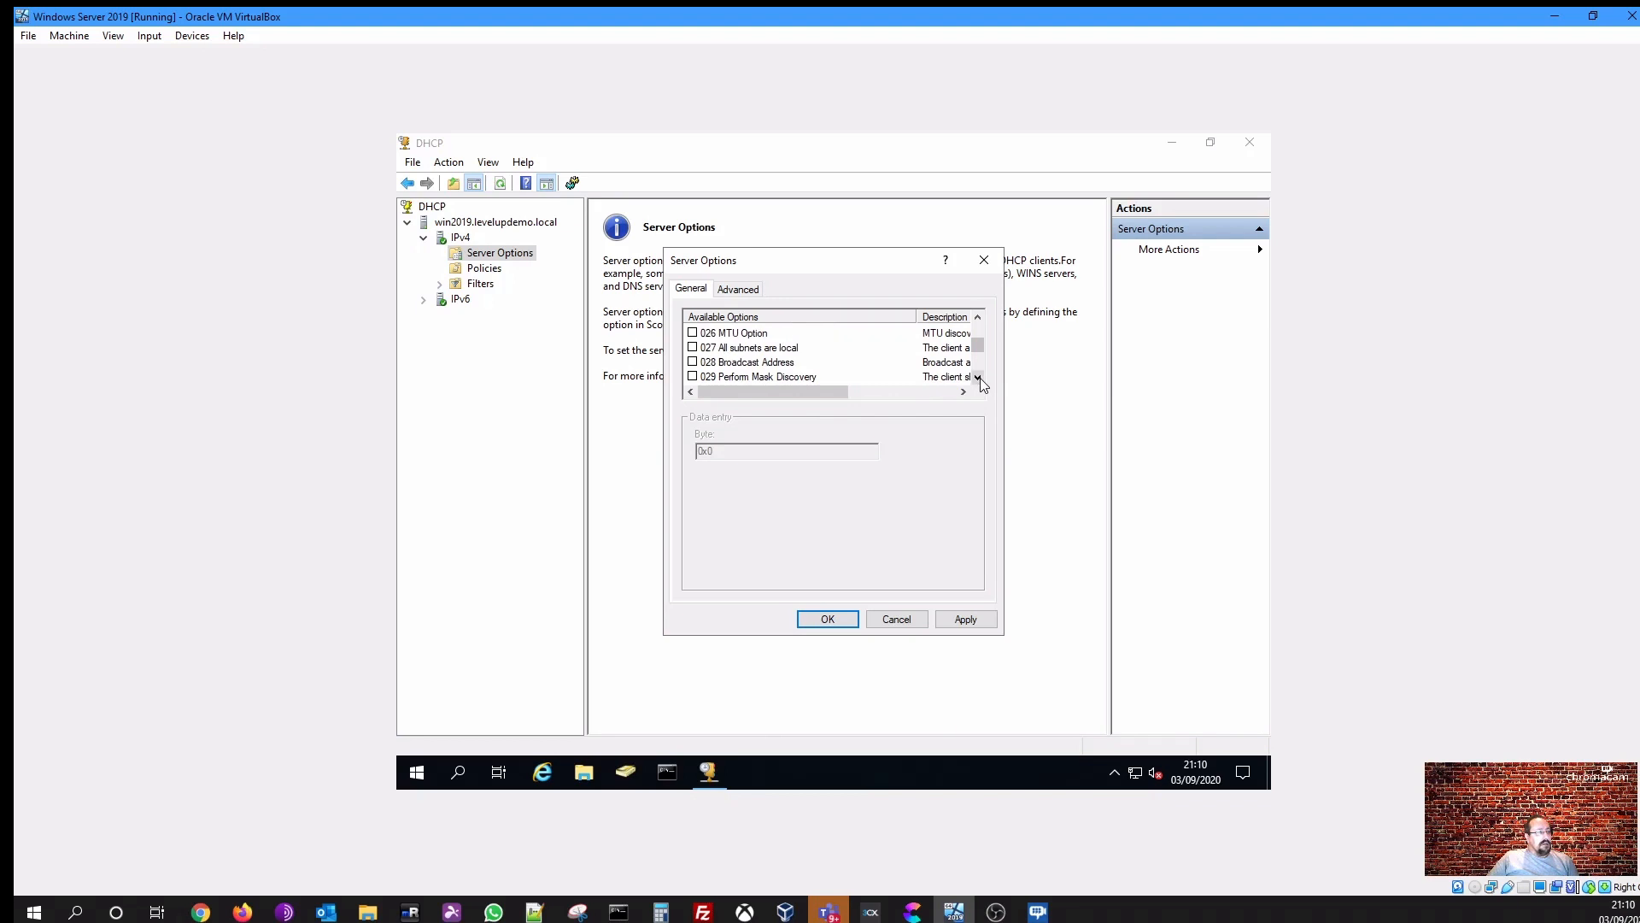
click(979, 378)
click(978, 377)
click(979, 378)
- Browse further down the available server options and close the Server Options dialog
click(979, 378)
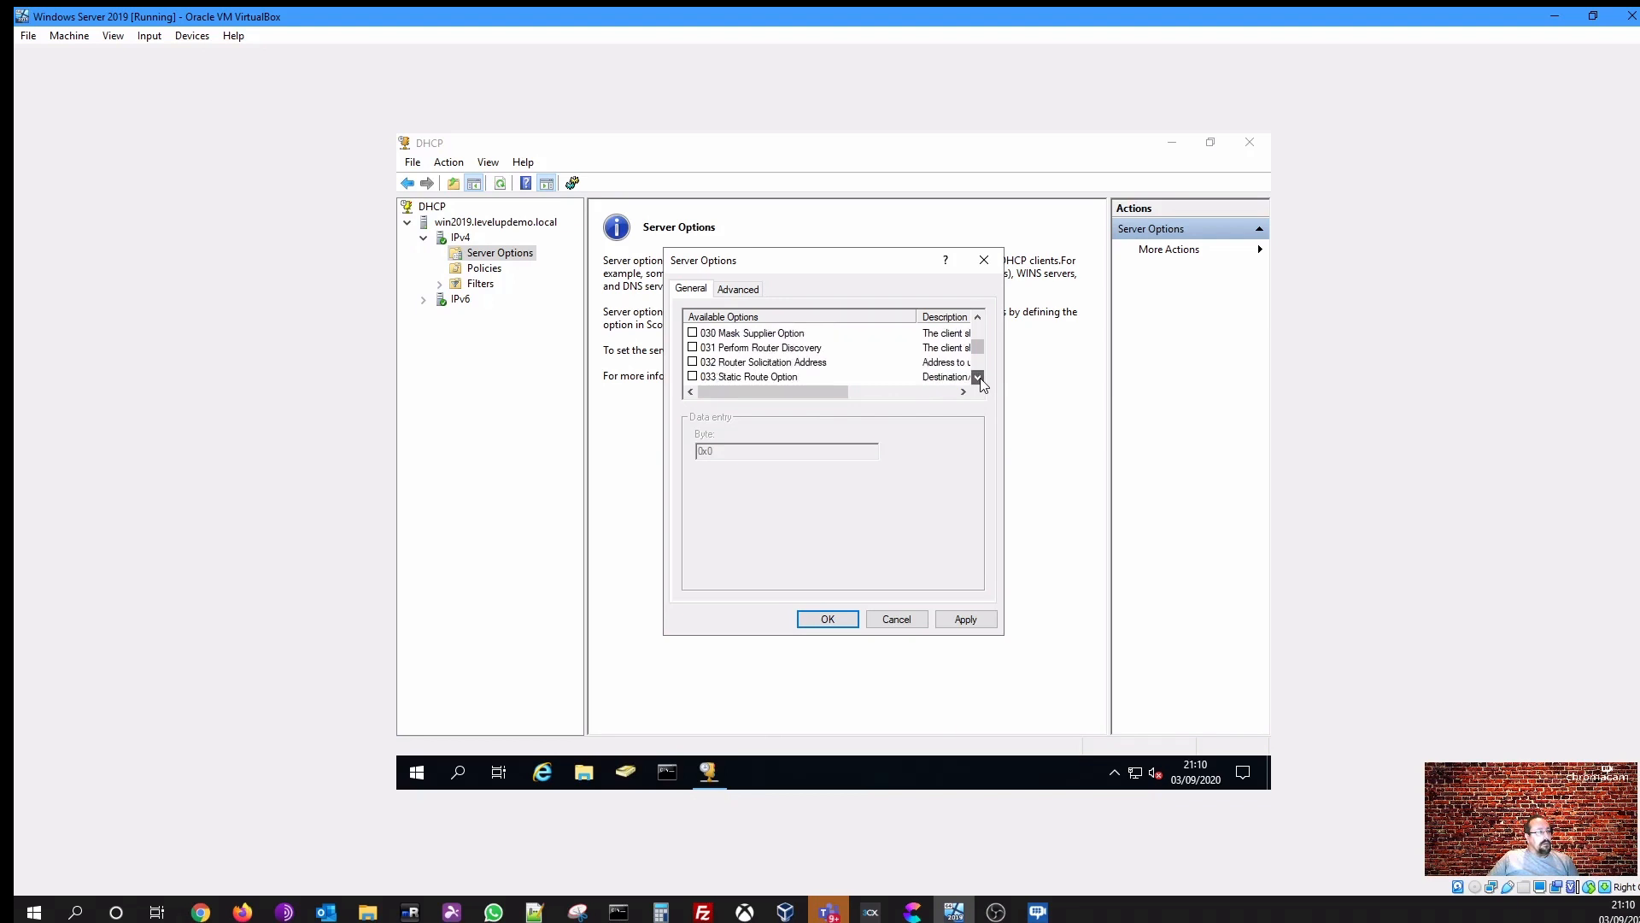
click(979, 378)
click(978, 378)
click(979, 378)
click(978, 378)
click(979, 377)
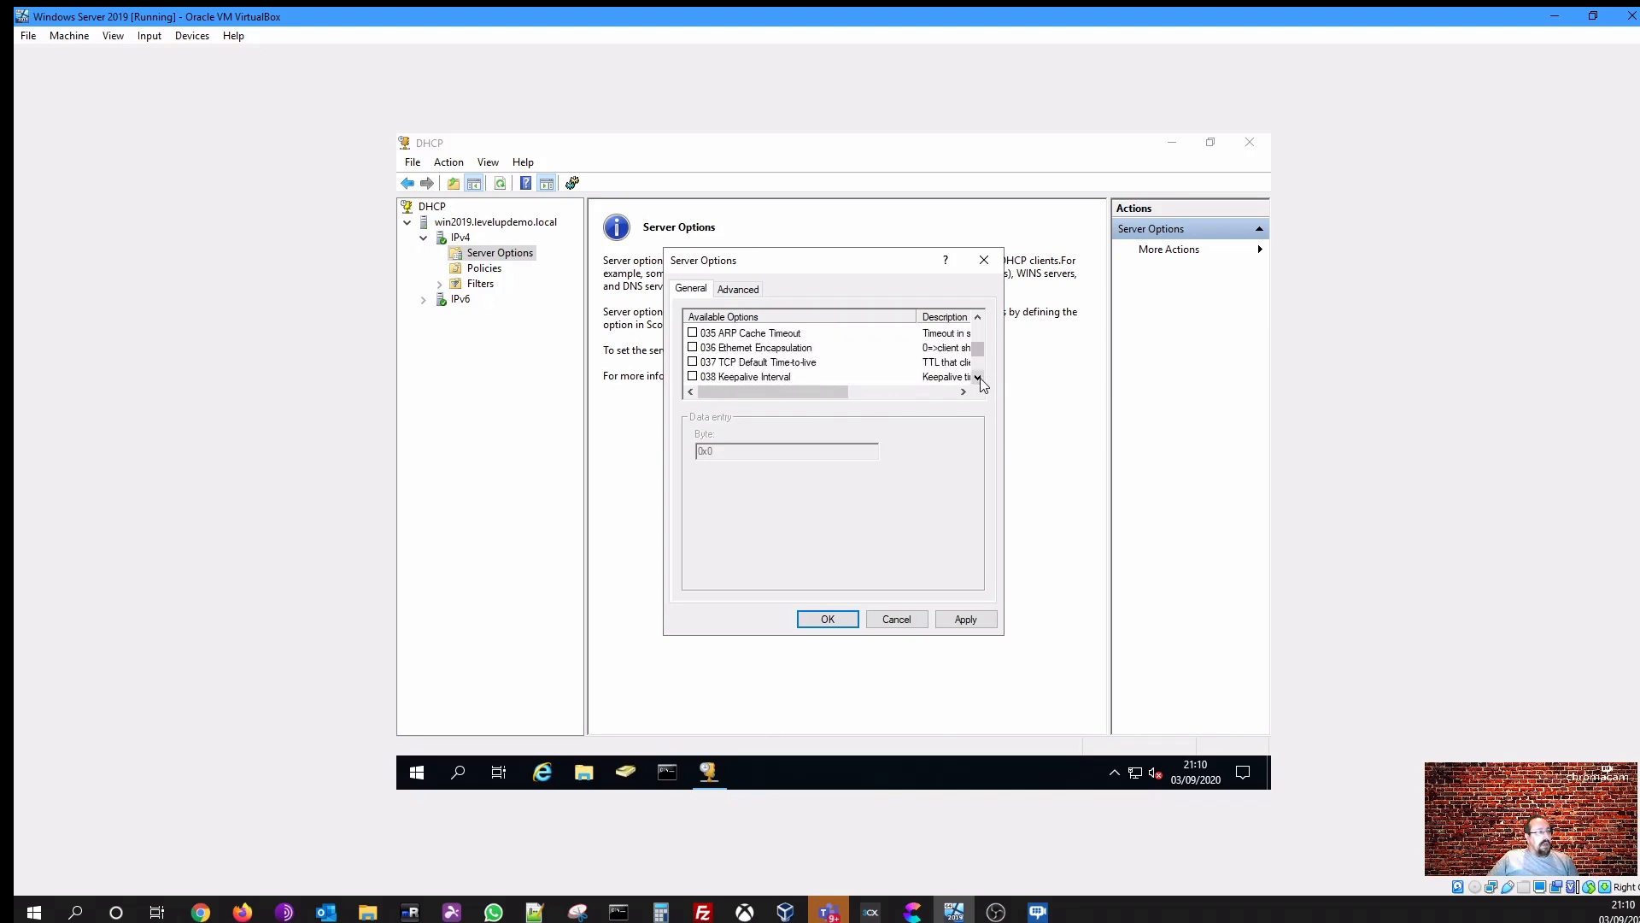
click(978, 377)
click(978, 378)
click(978, 378)
click(979, 378)
click(978, 378)
click(978, 378)
click(979, 377)
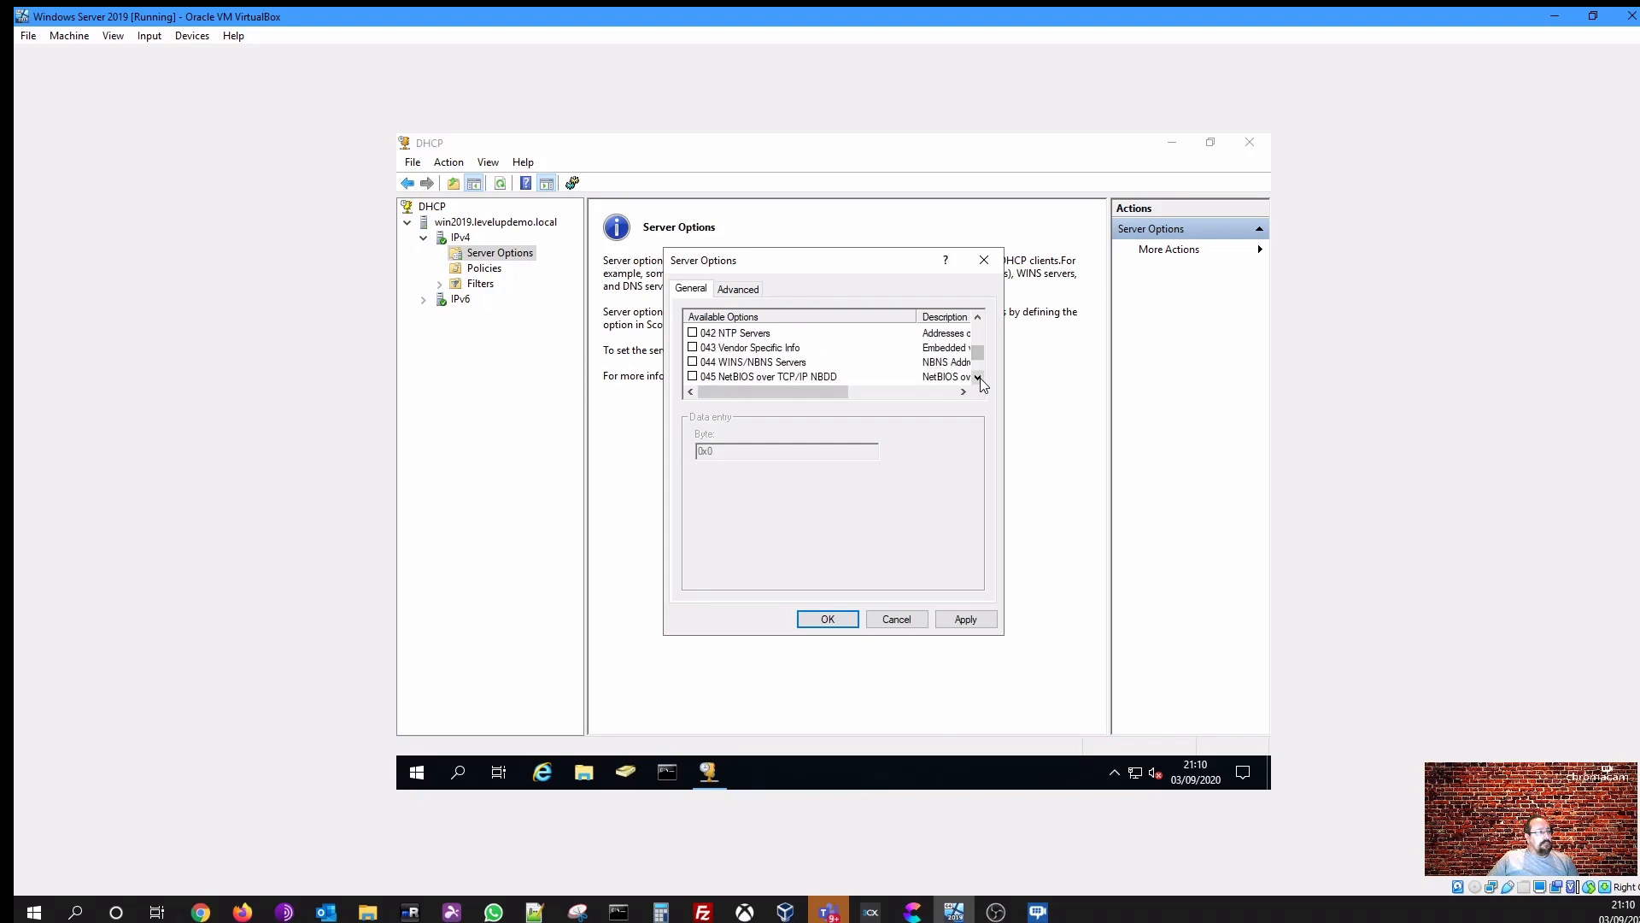
click(978, 378)
click(978, 378)
click(978, 377)
click(979, 378)
click(978, 378)
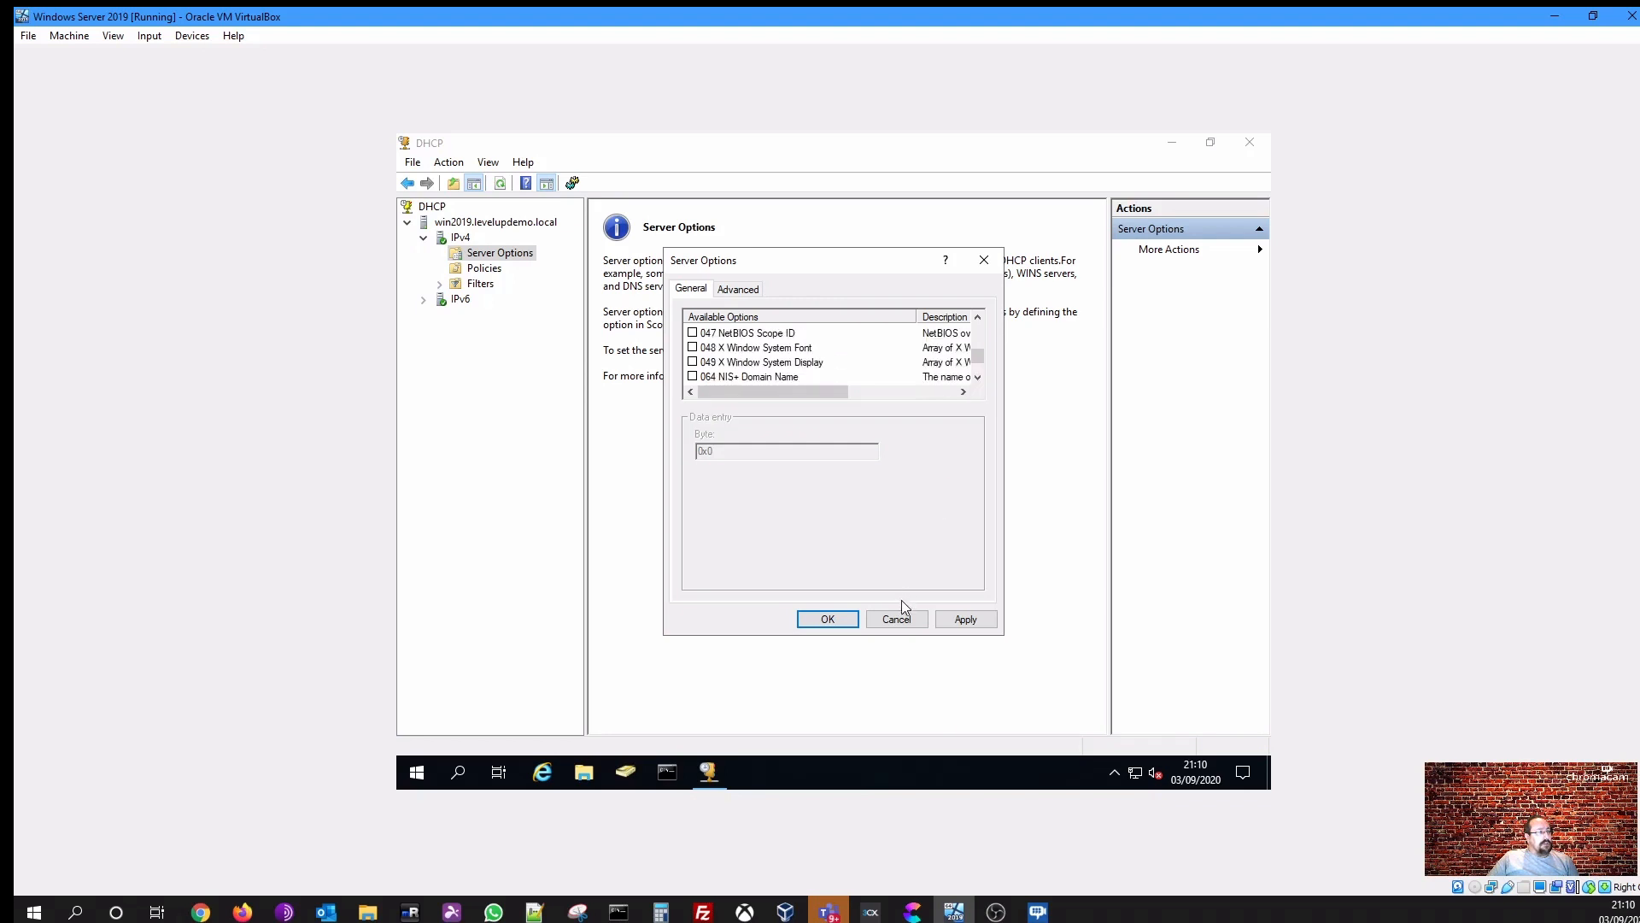
click(848, 619)
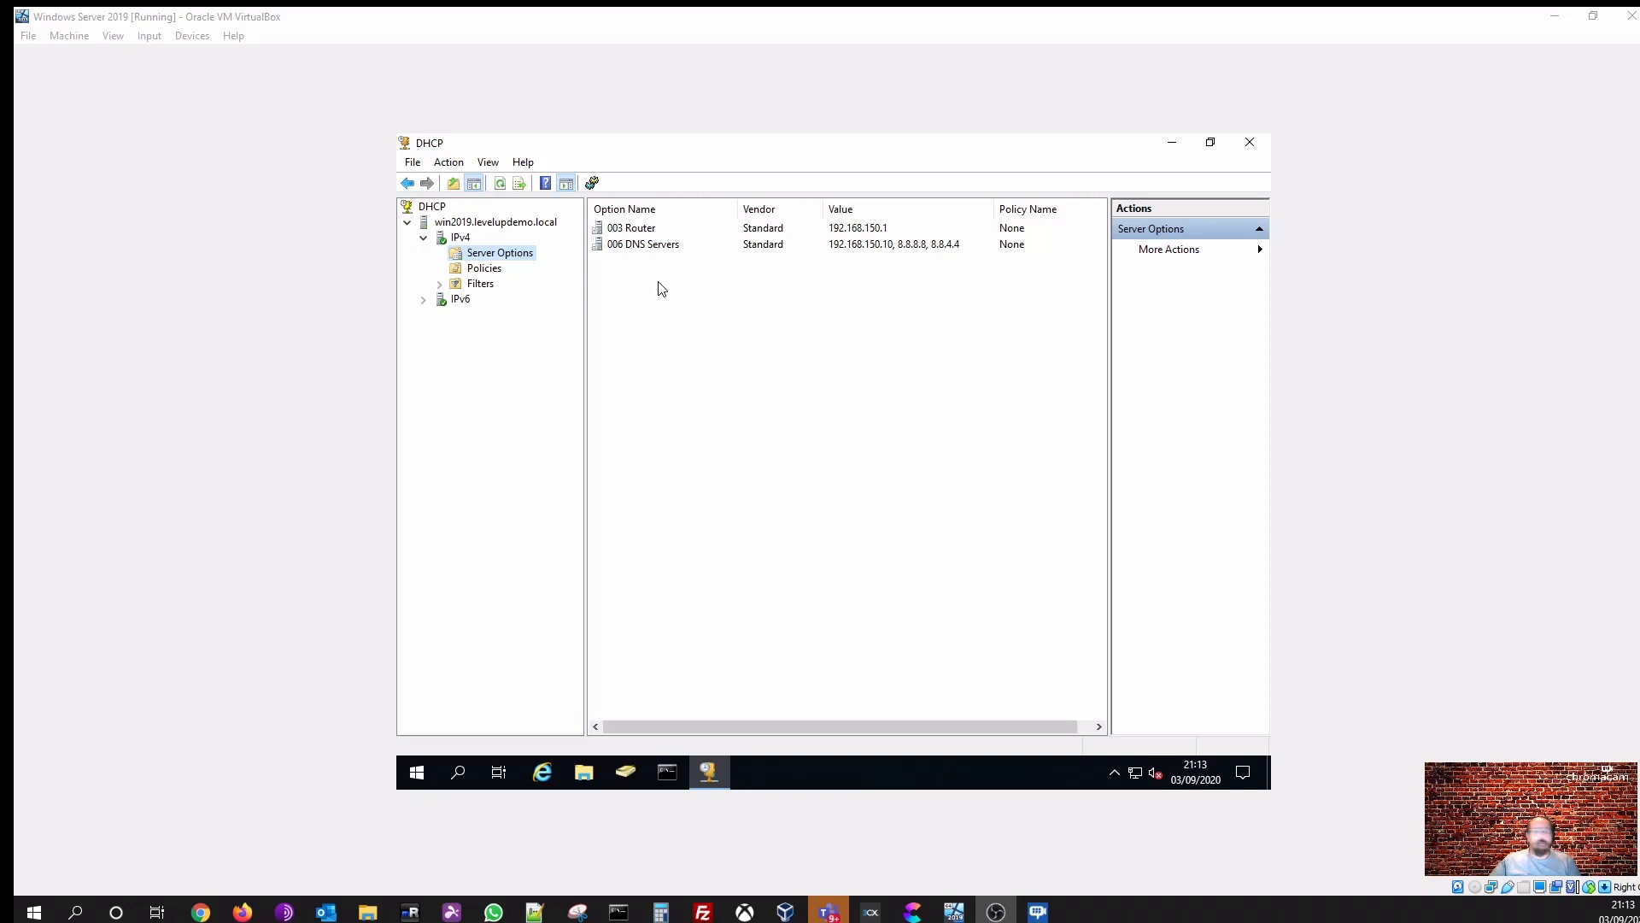
- Start a new IPv4 scope and name it LevelUp DHCP Scope
right_click(466, 236)
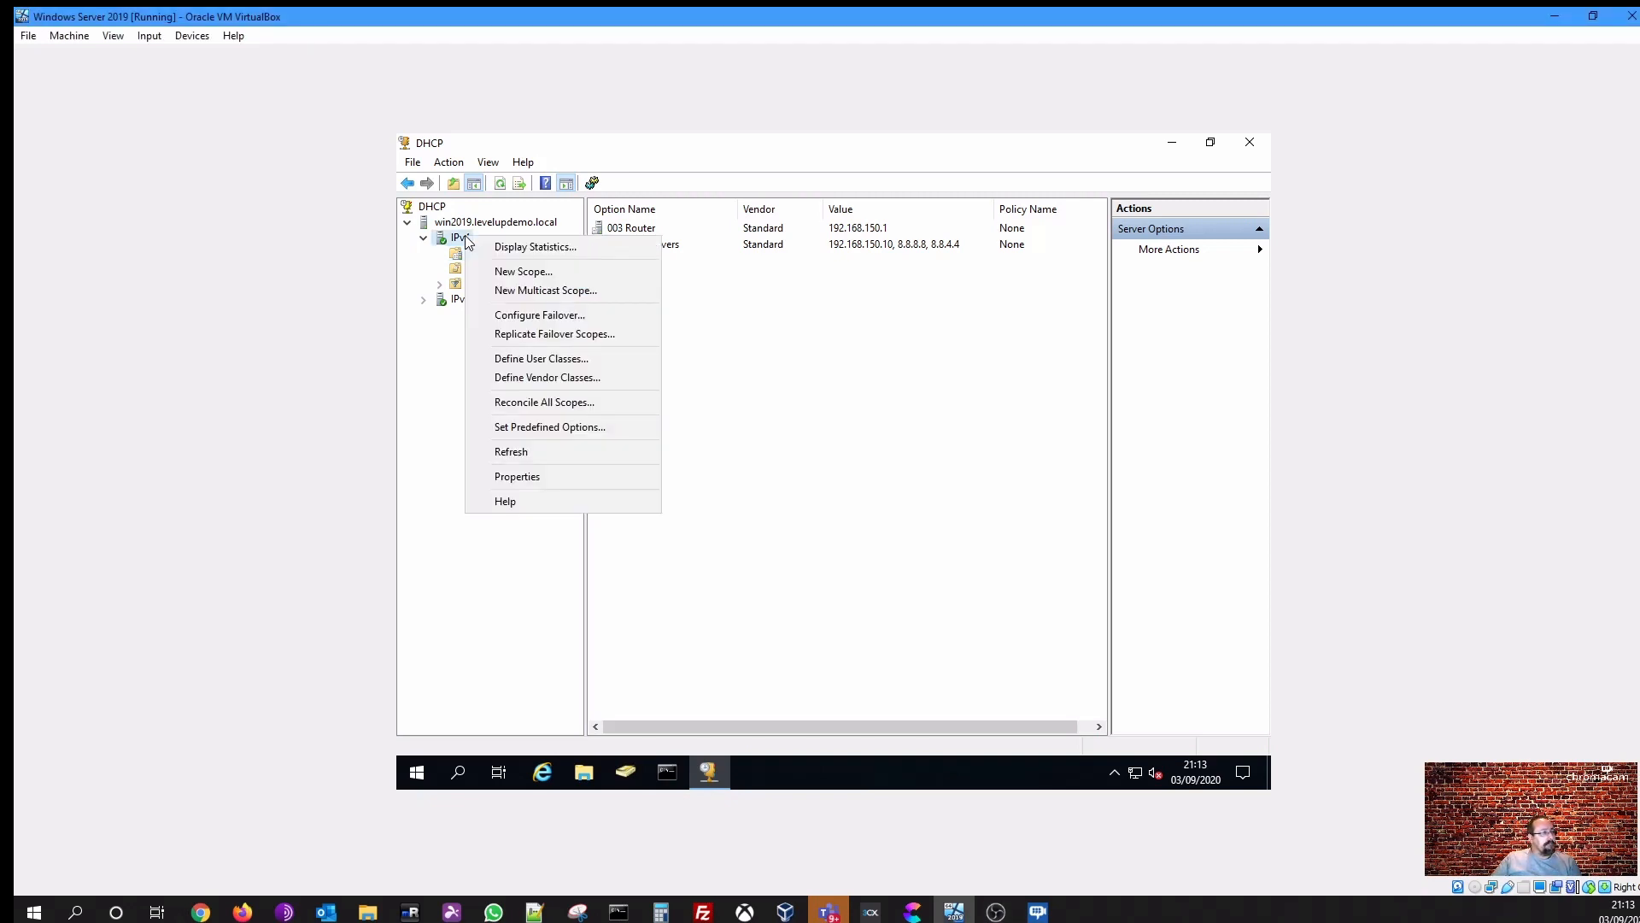
click(559, 273)
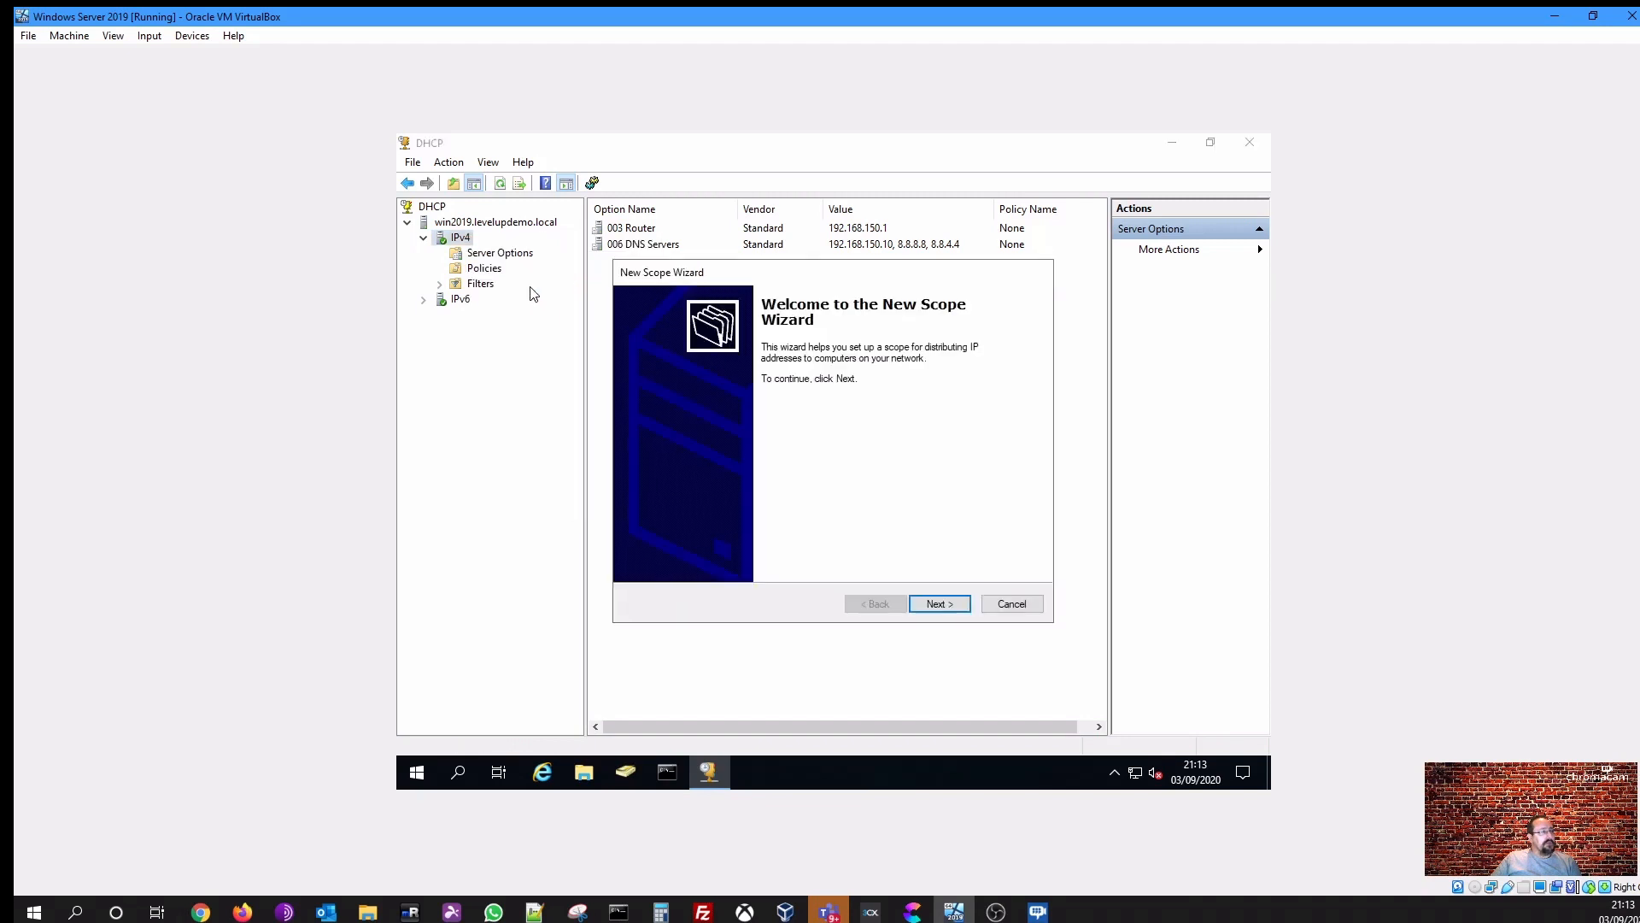
click(957, 605)
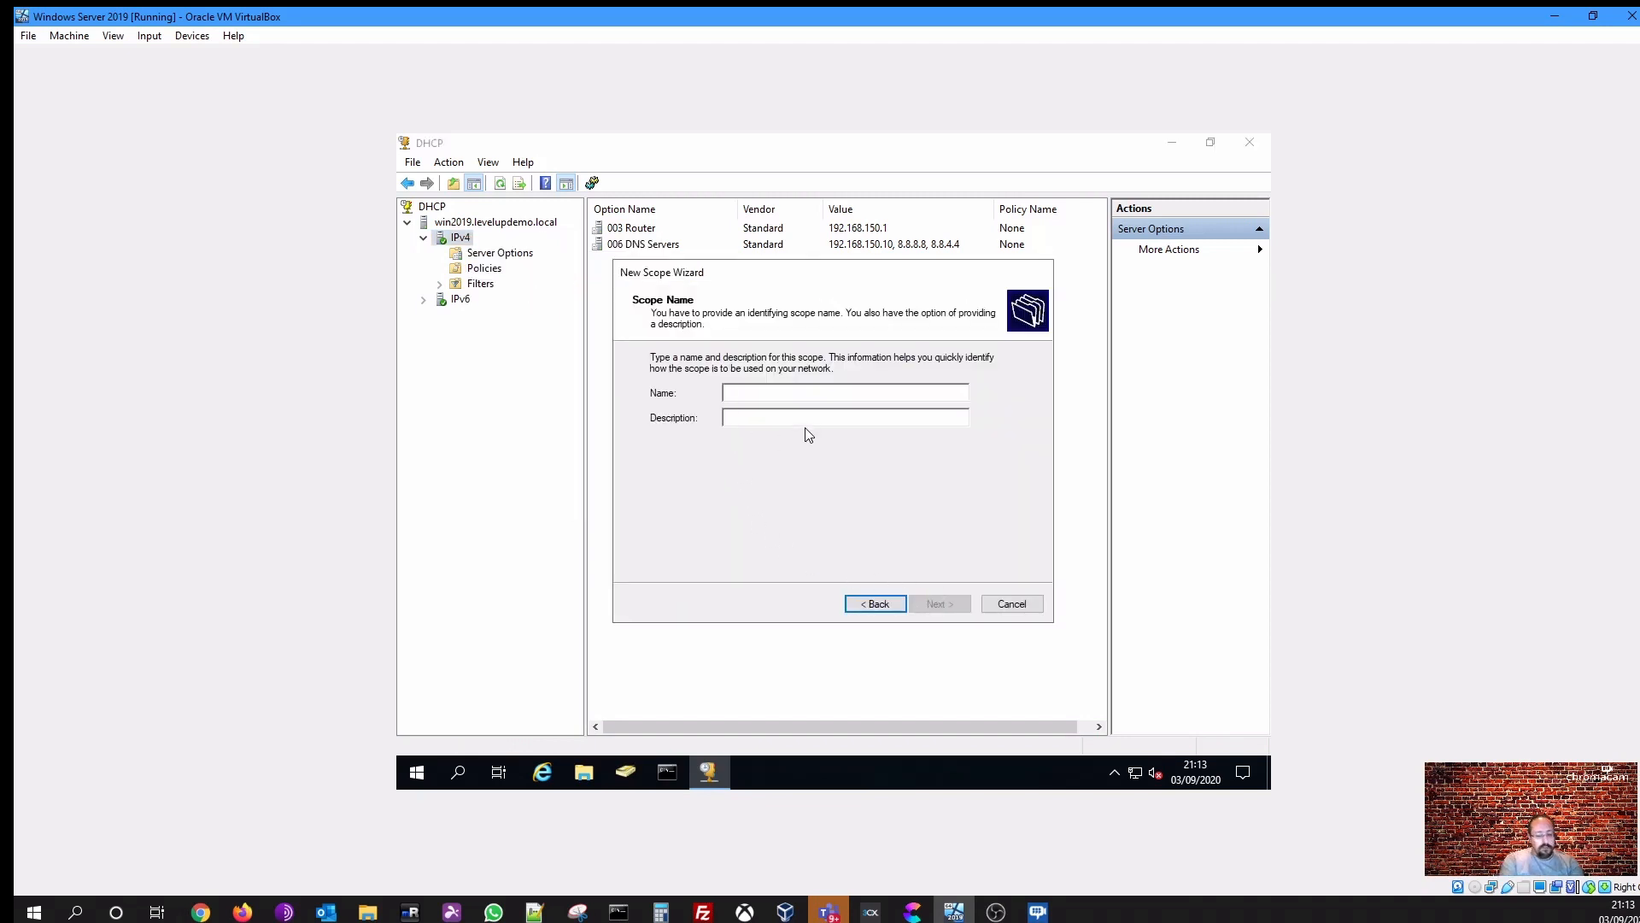
text(LevelUp)
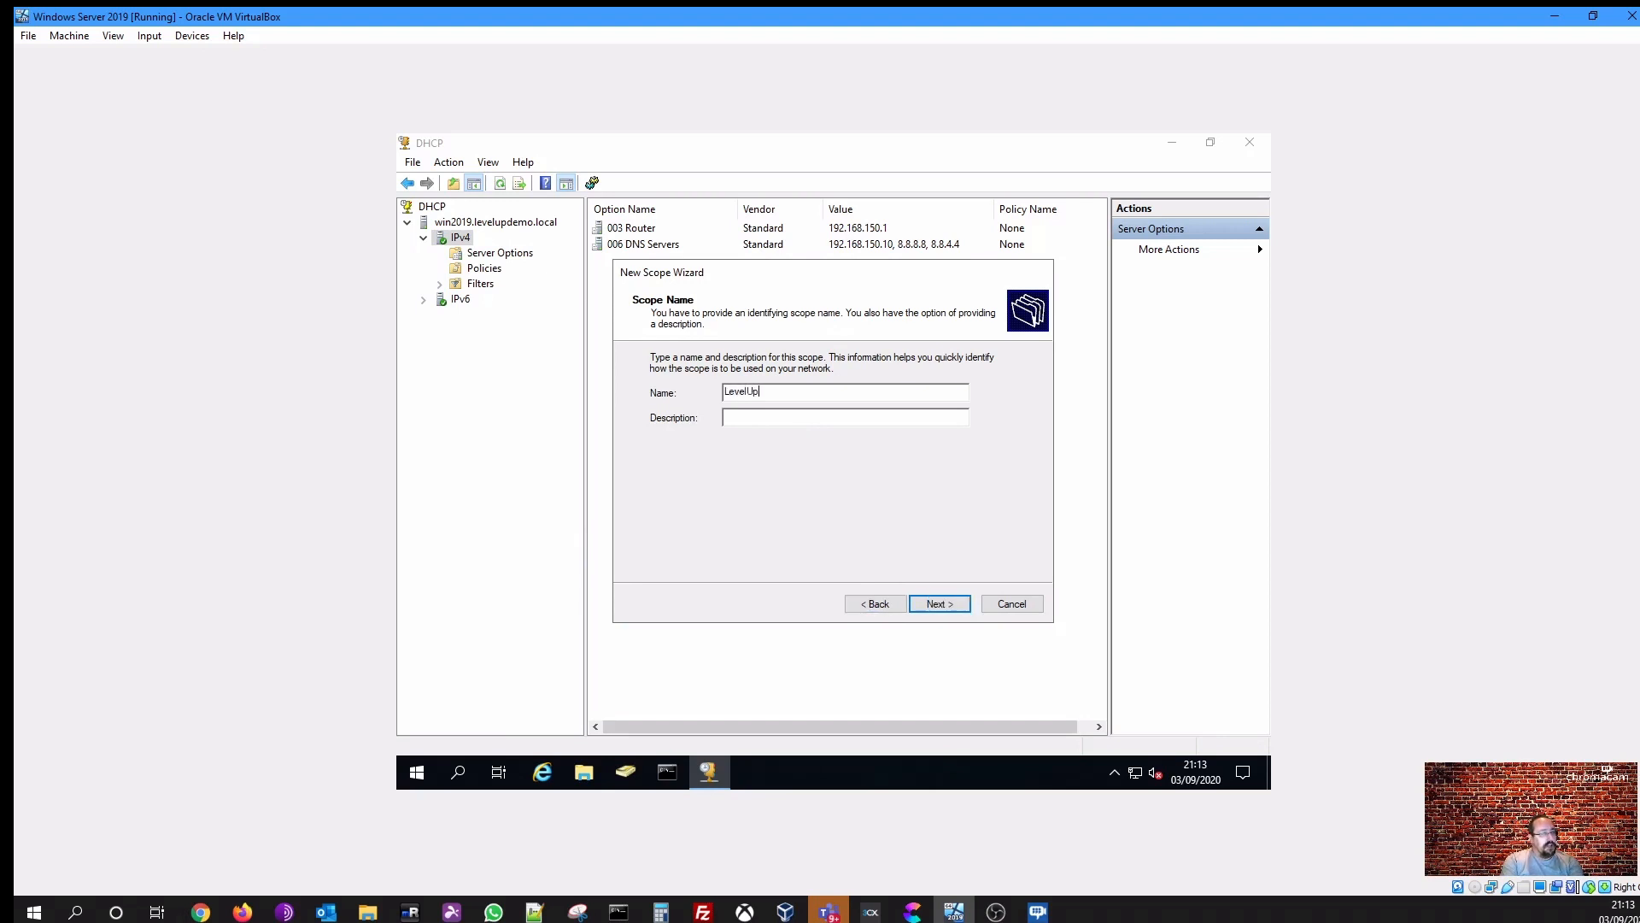
text( DHCP Scope)
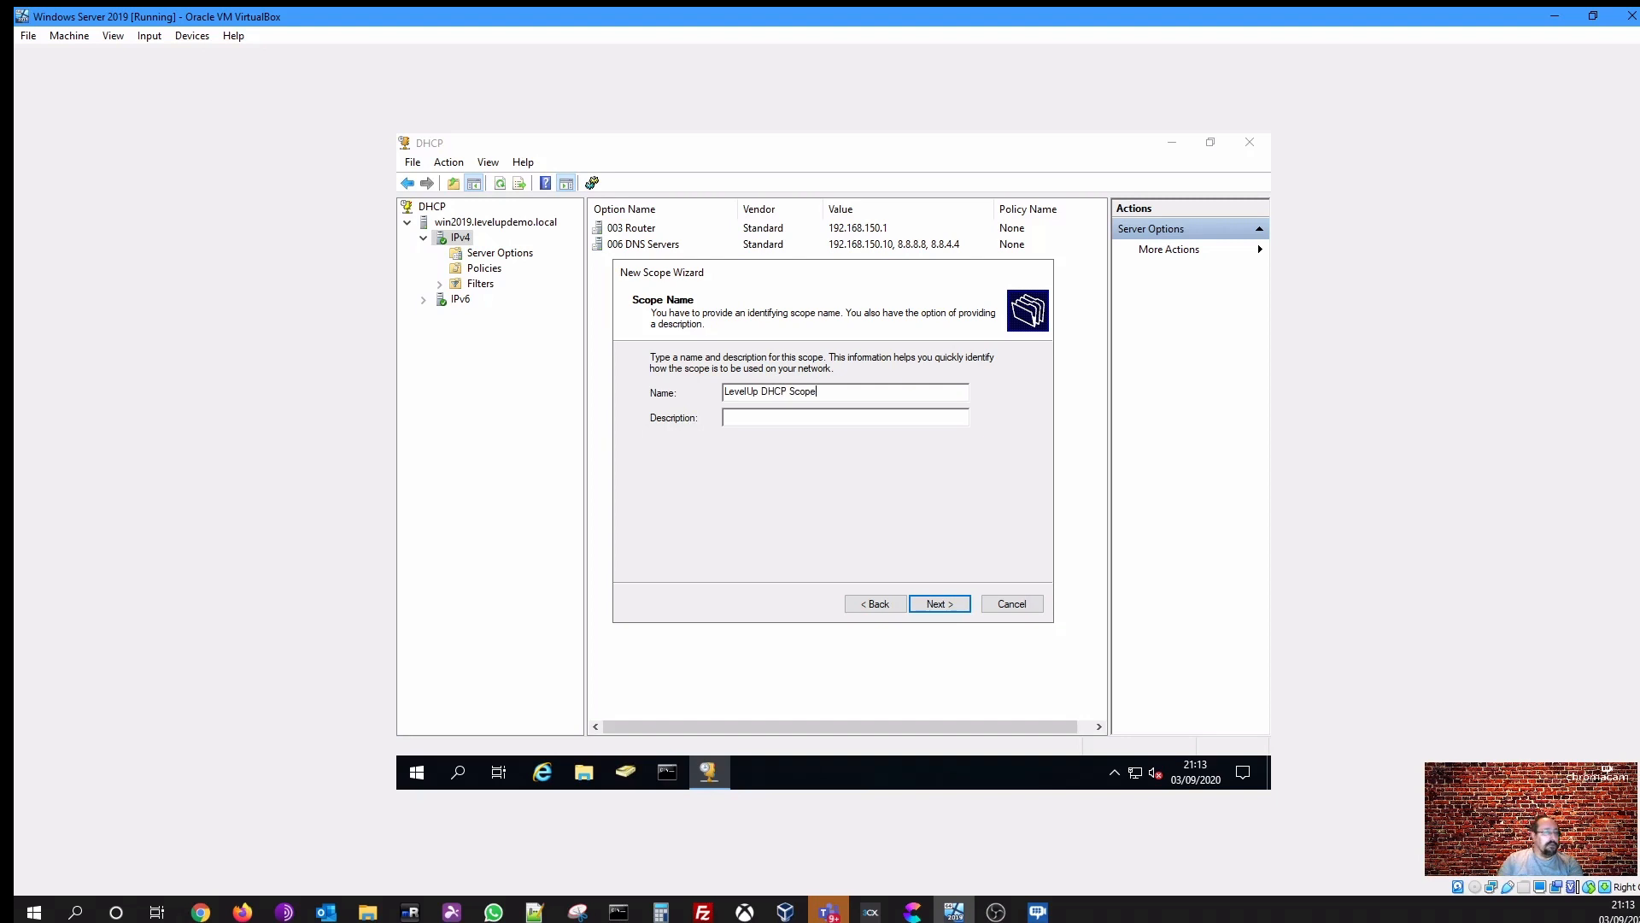
click(936, 605)
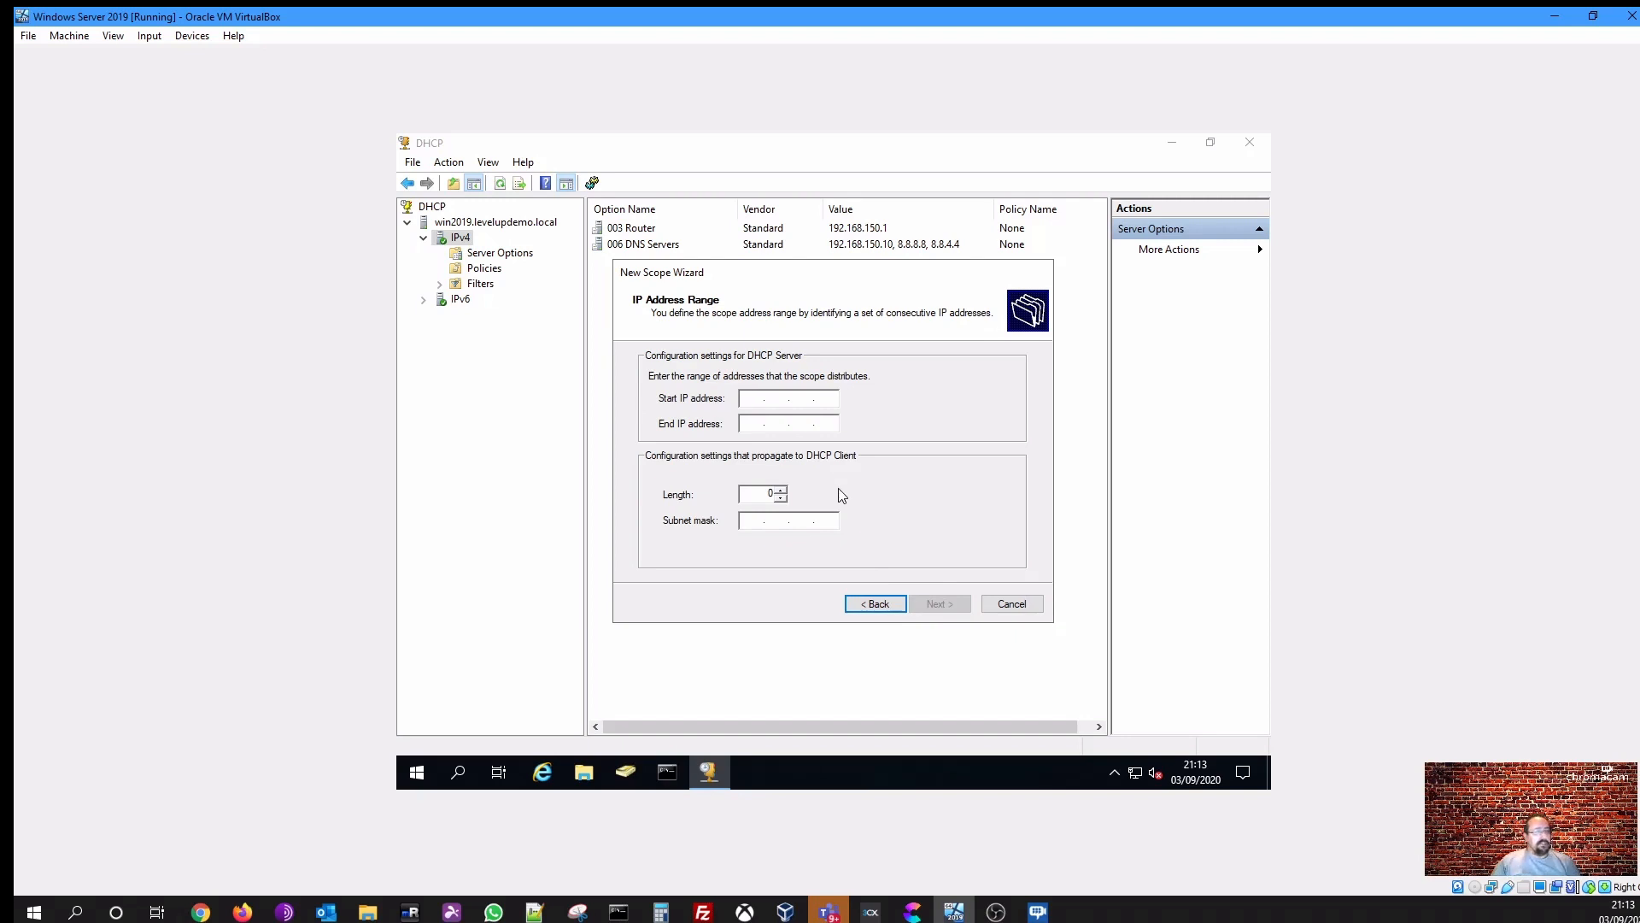
- Set the scope's address range from 192.168.150.25 to 192.168.150.200 with a 24-bit subnet mask
text(192 . )
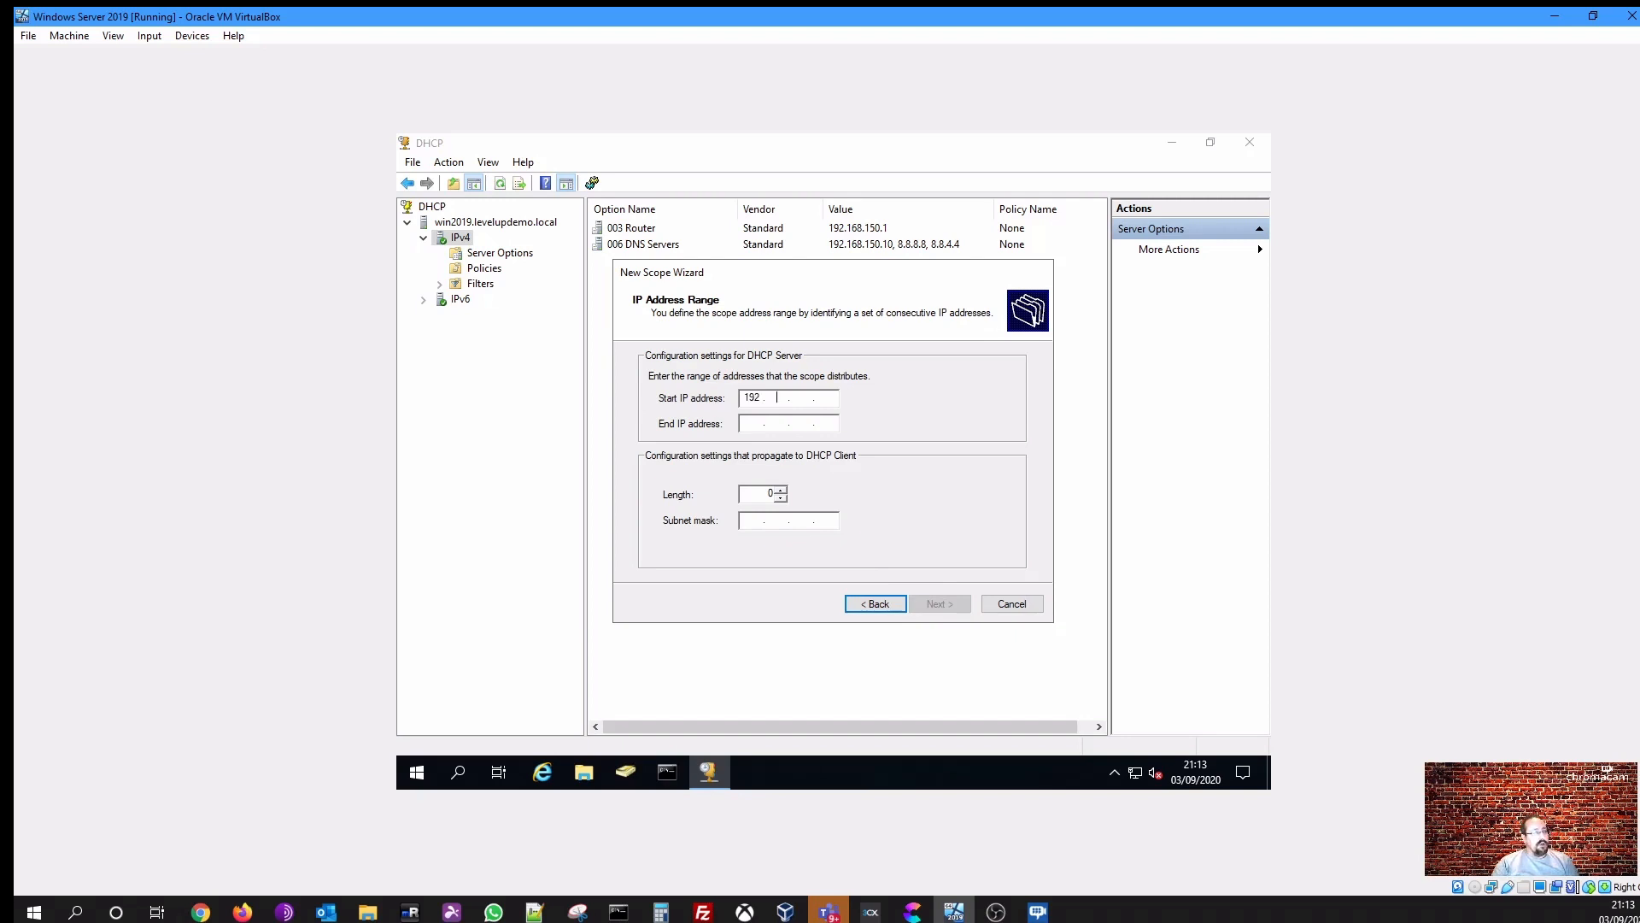
text(168 . 150 . 25)
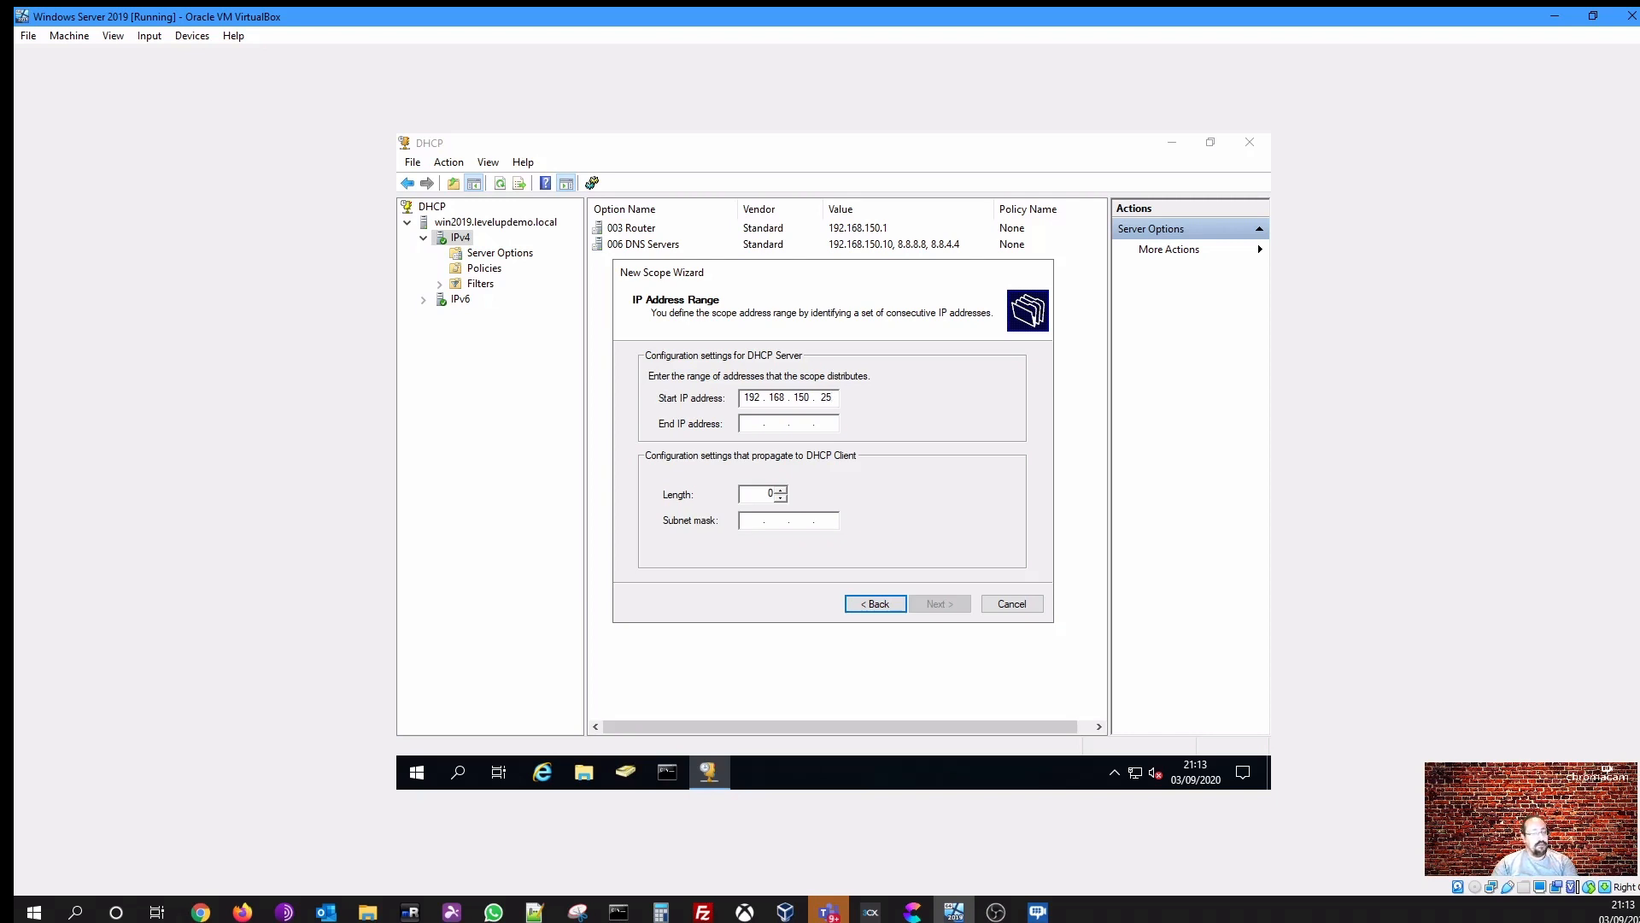
key(Tab)
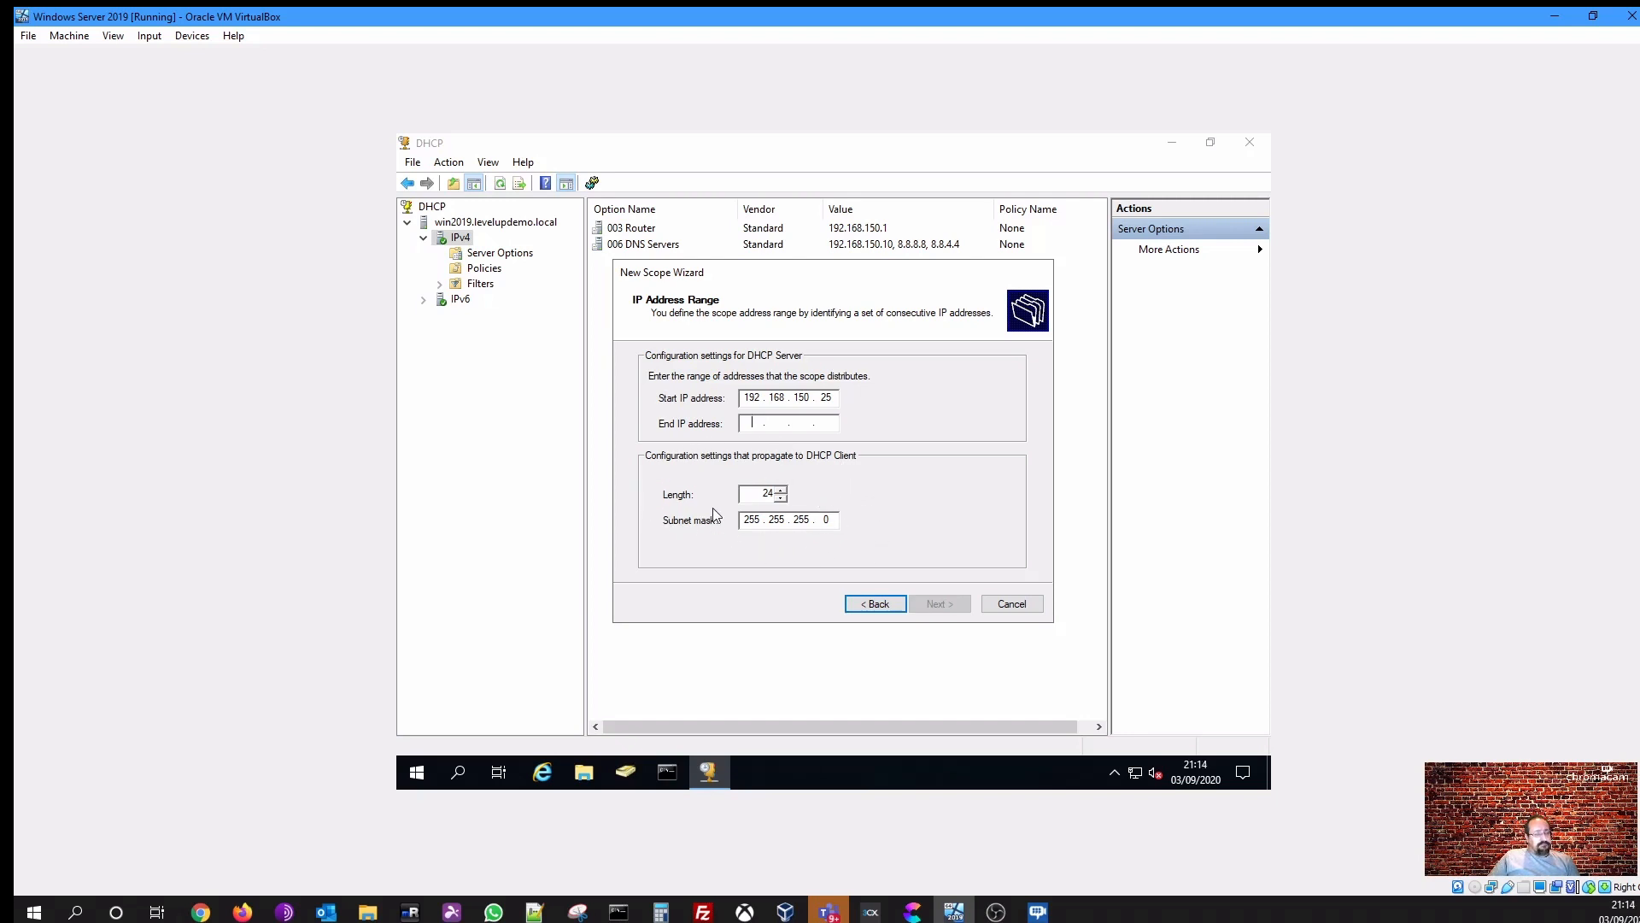
click(781, 489)
click(781, 490)
click(781, 490)
click(784, 499)
click(784, 499)
click(783, 499)
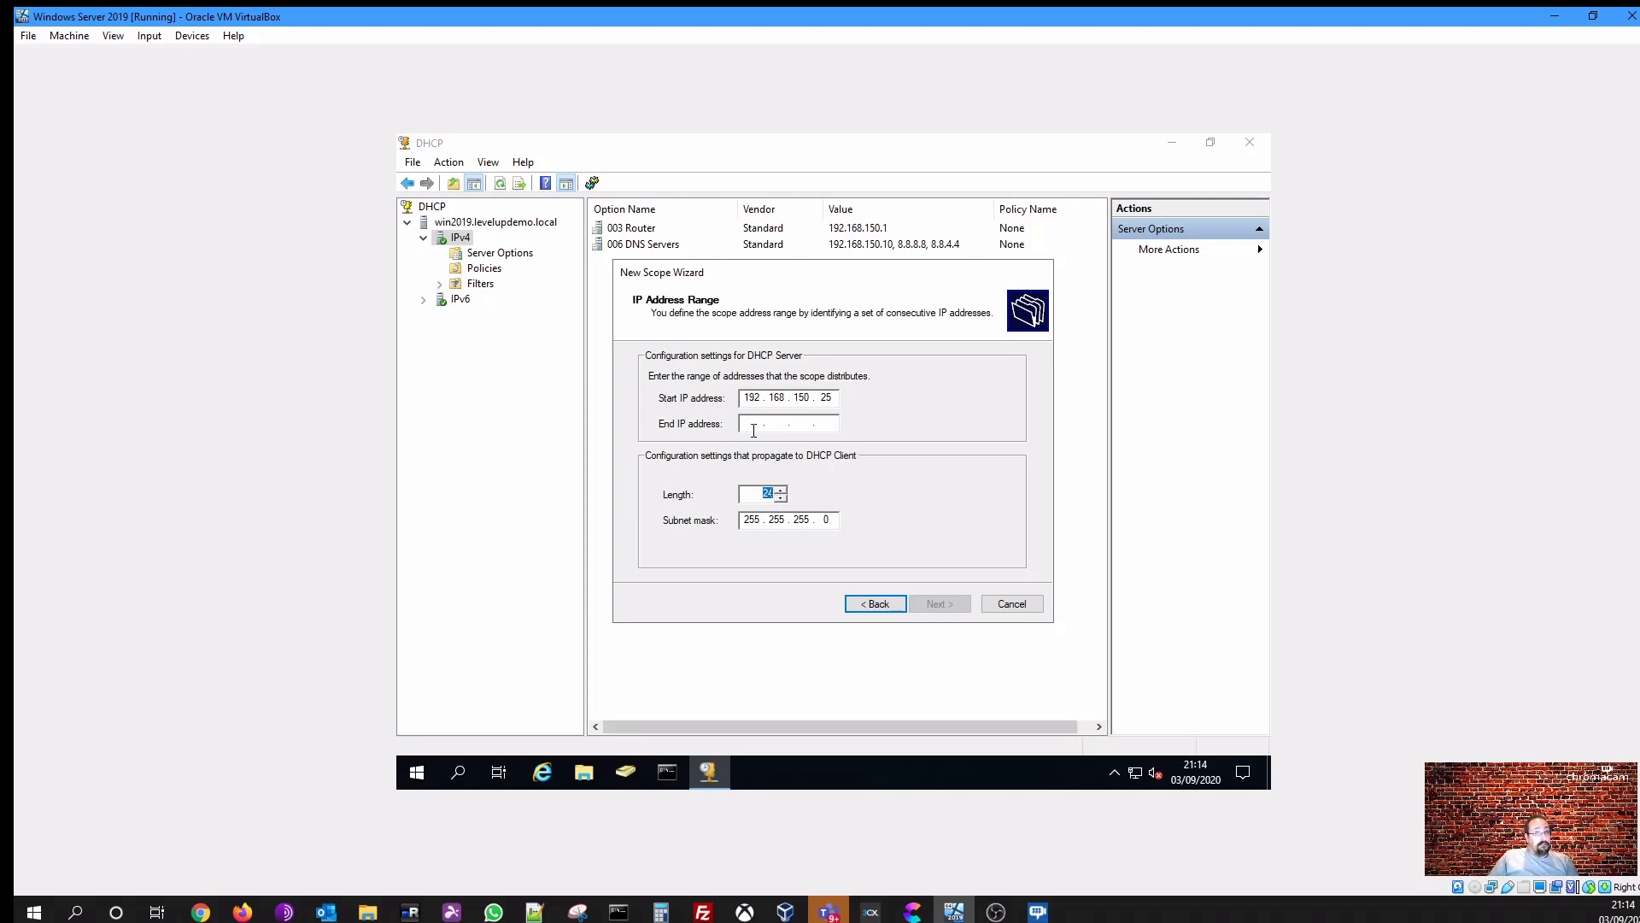
click(754, 430)
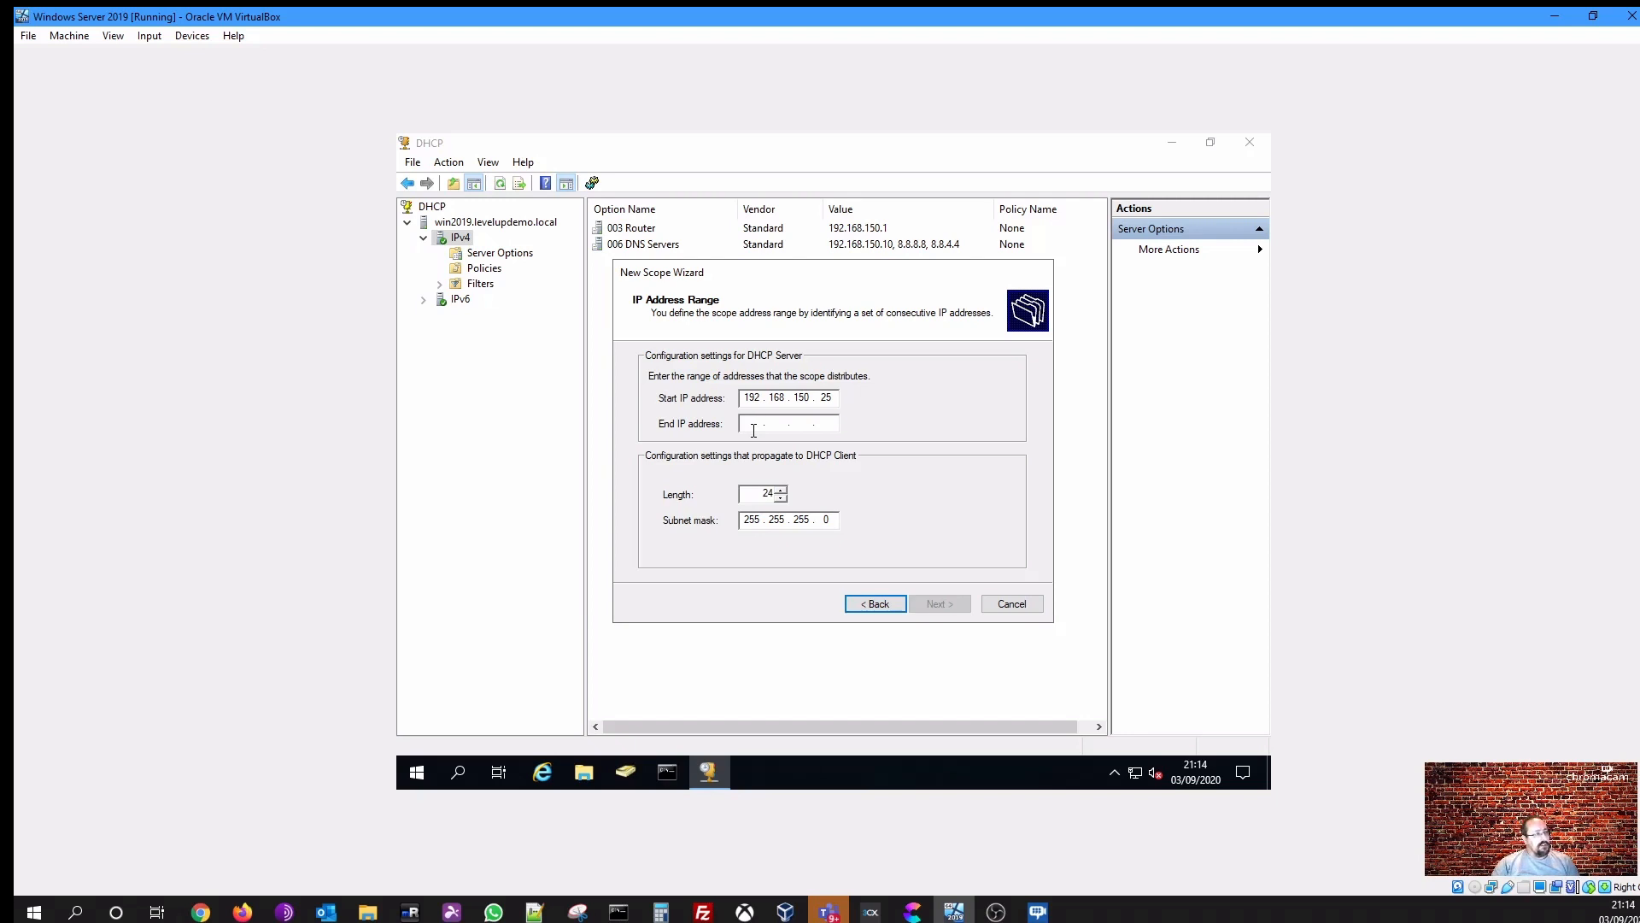
text(192 . 168 . 150 . )
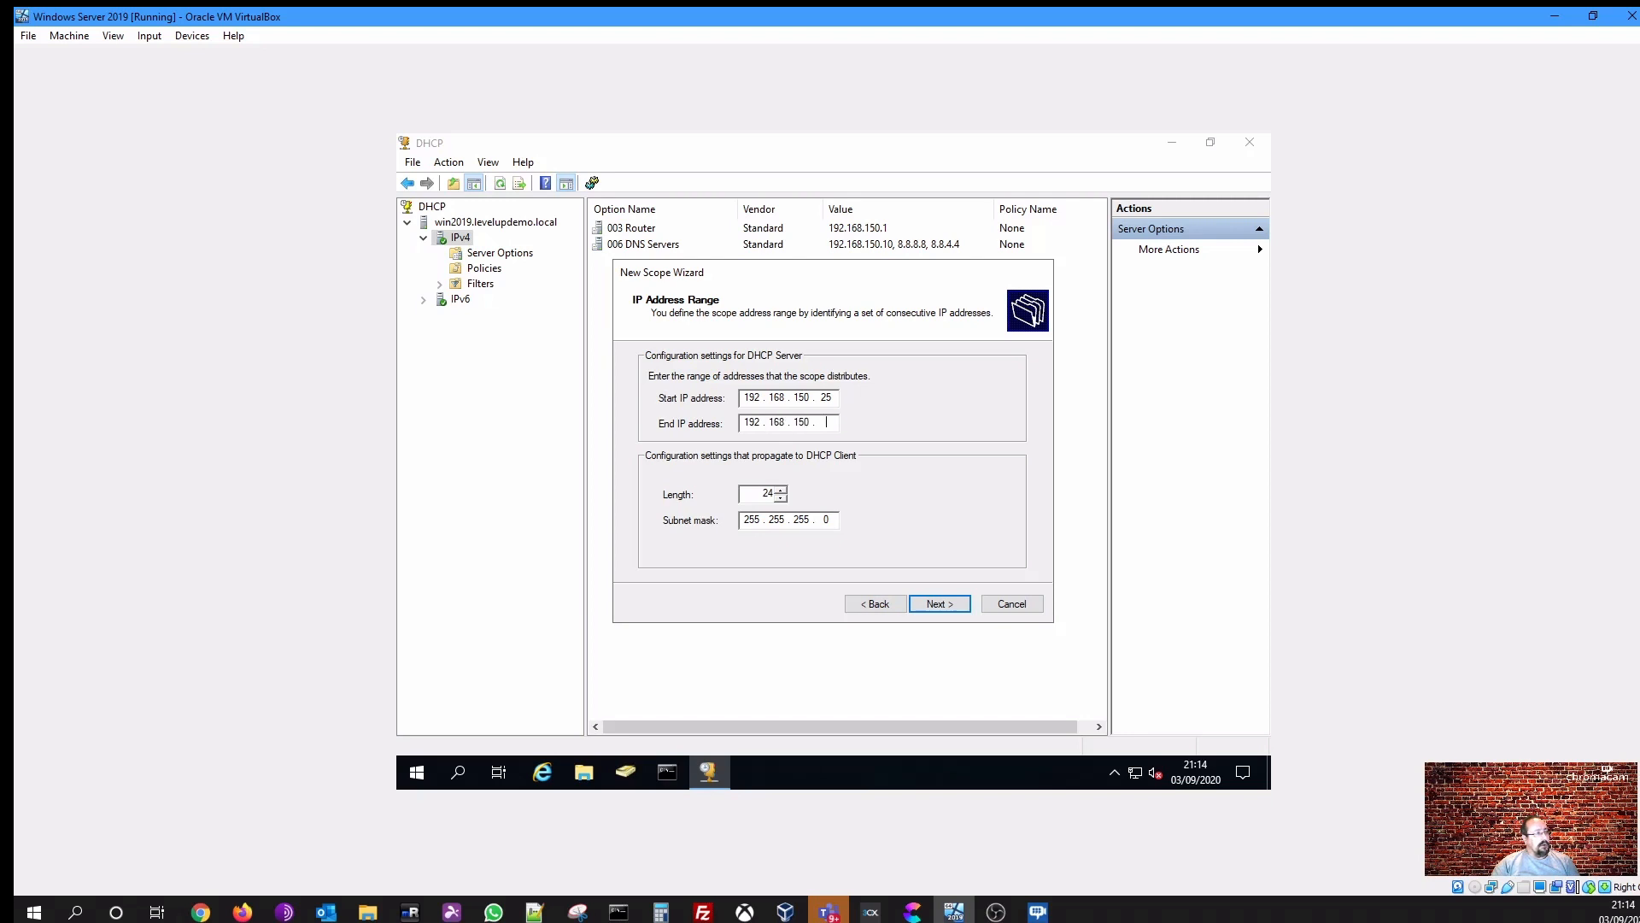
text(200)
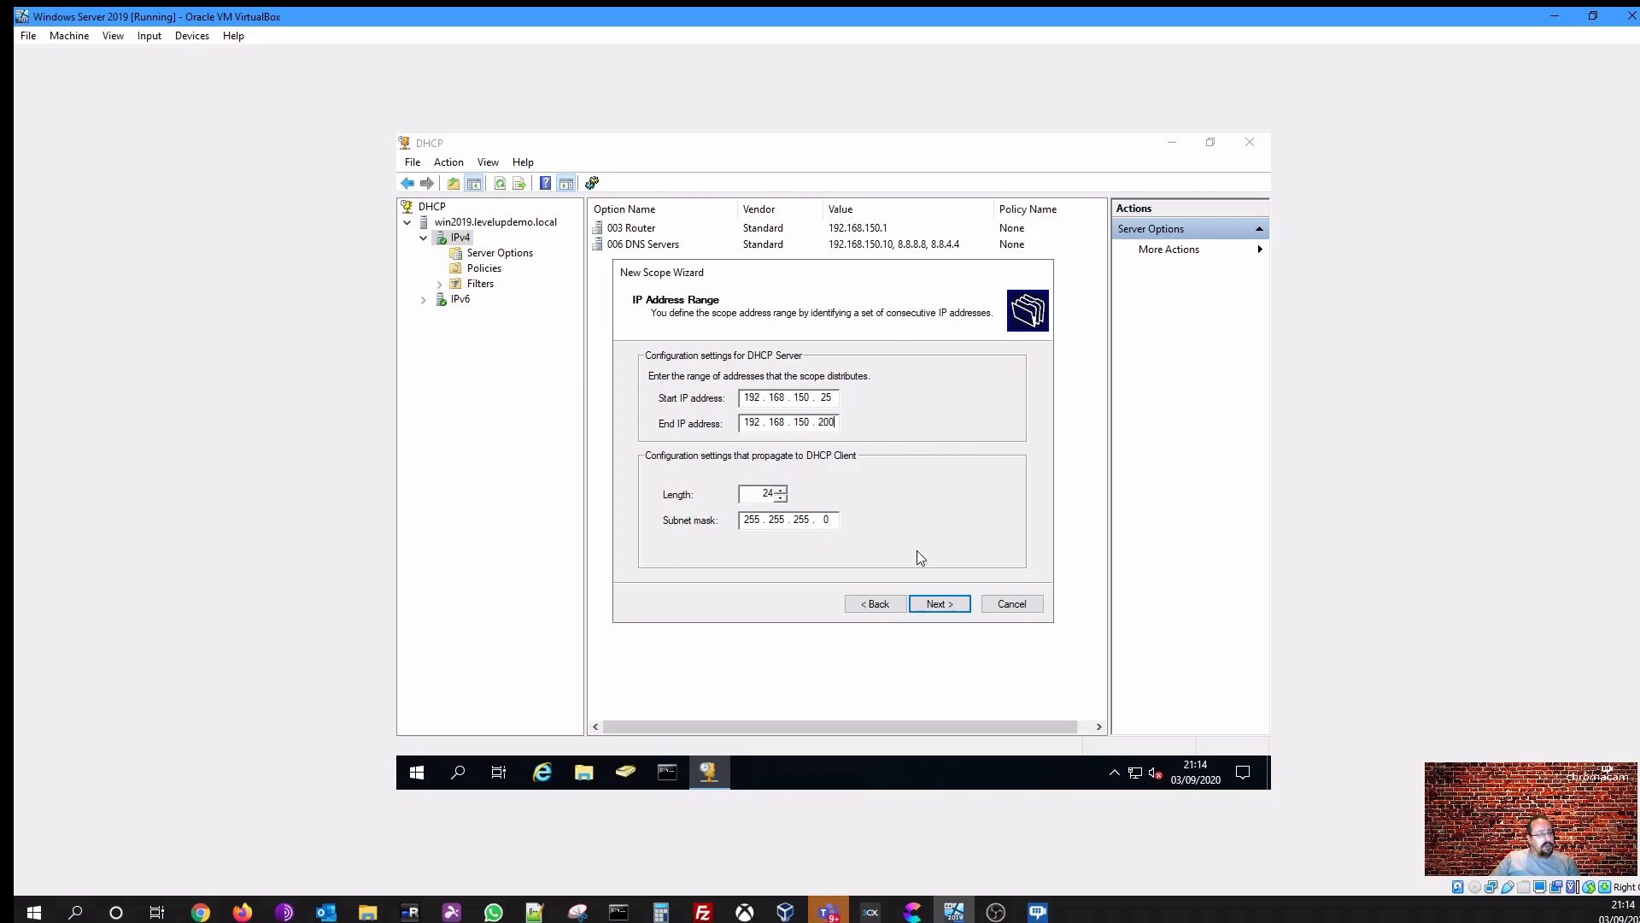
click(949, 606)
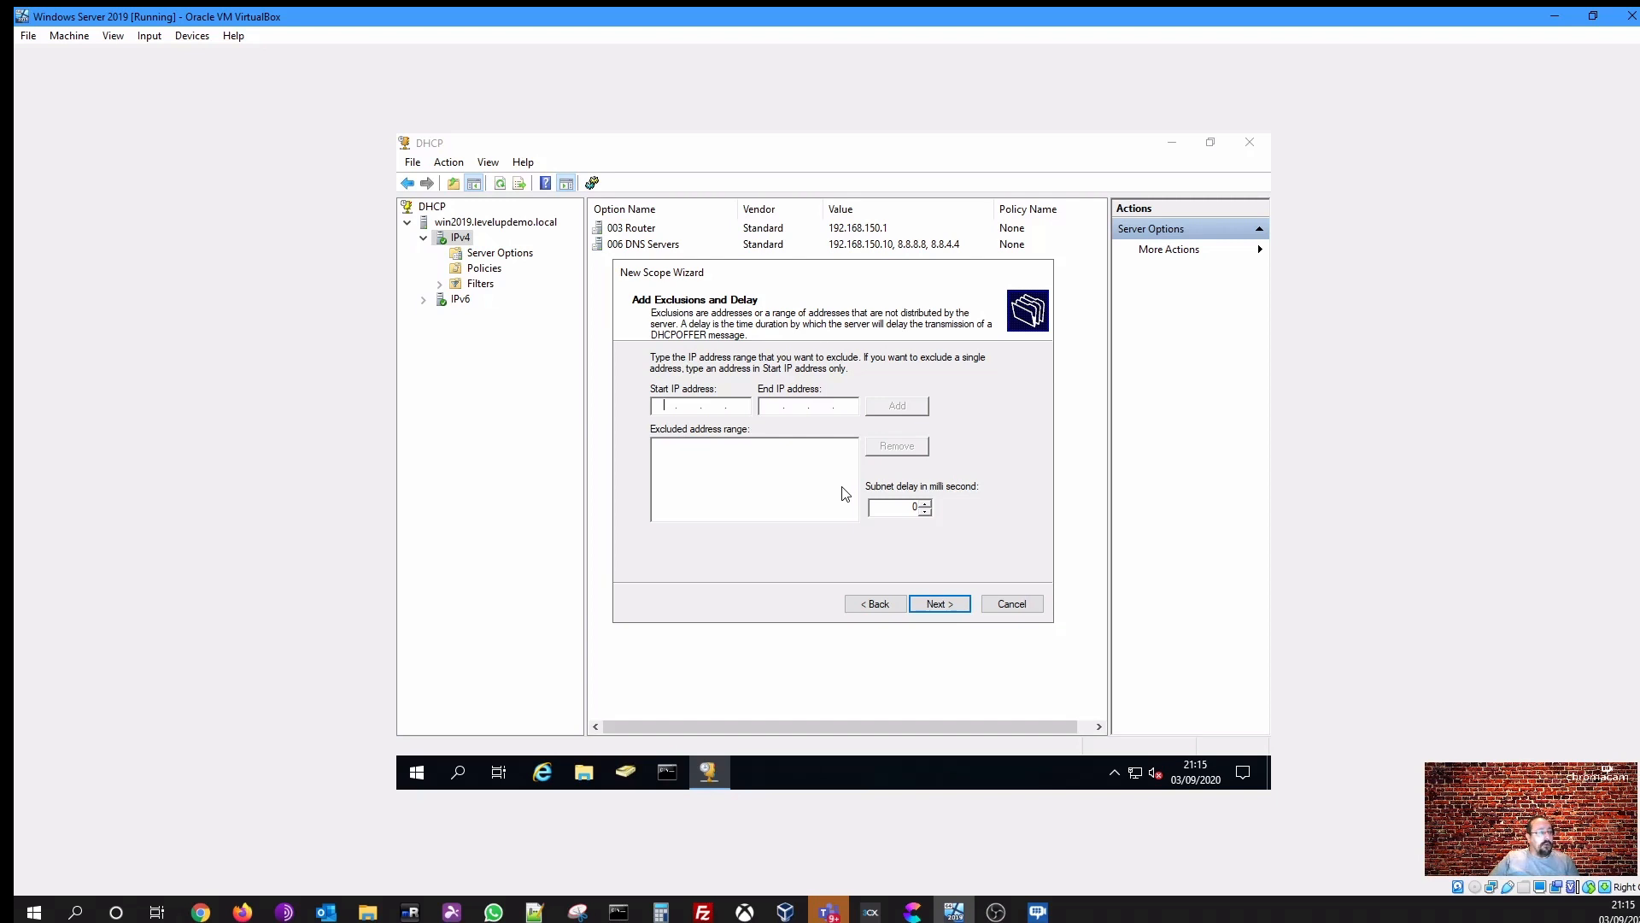
- Continue past the exclusions, lease duration and configure-options pages with their defaults
click(950, 605)
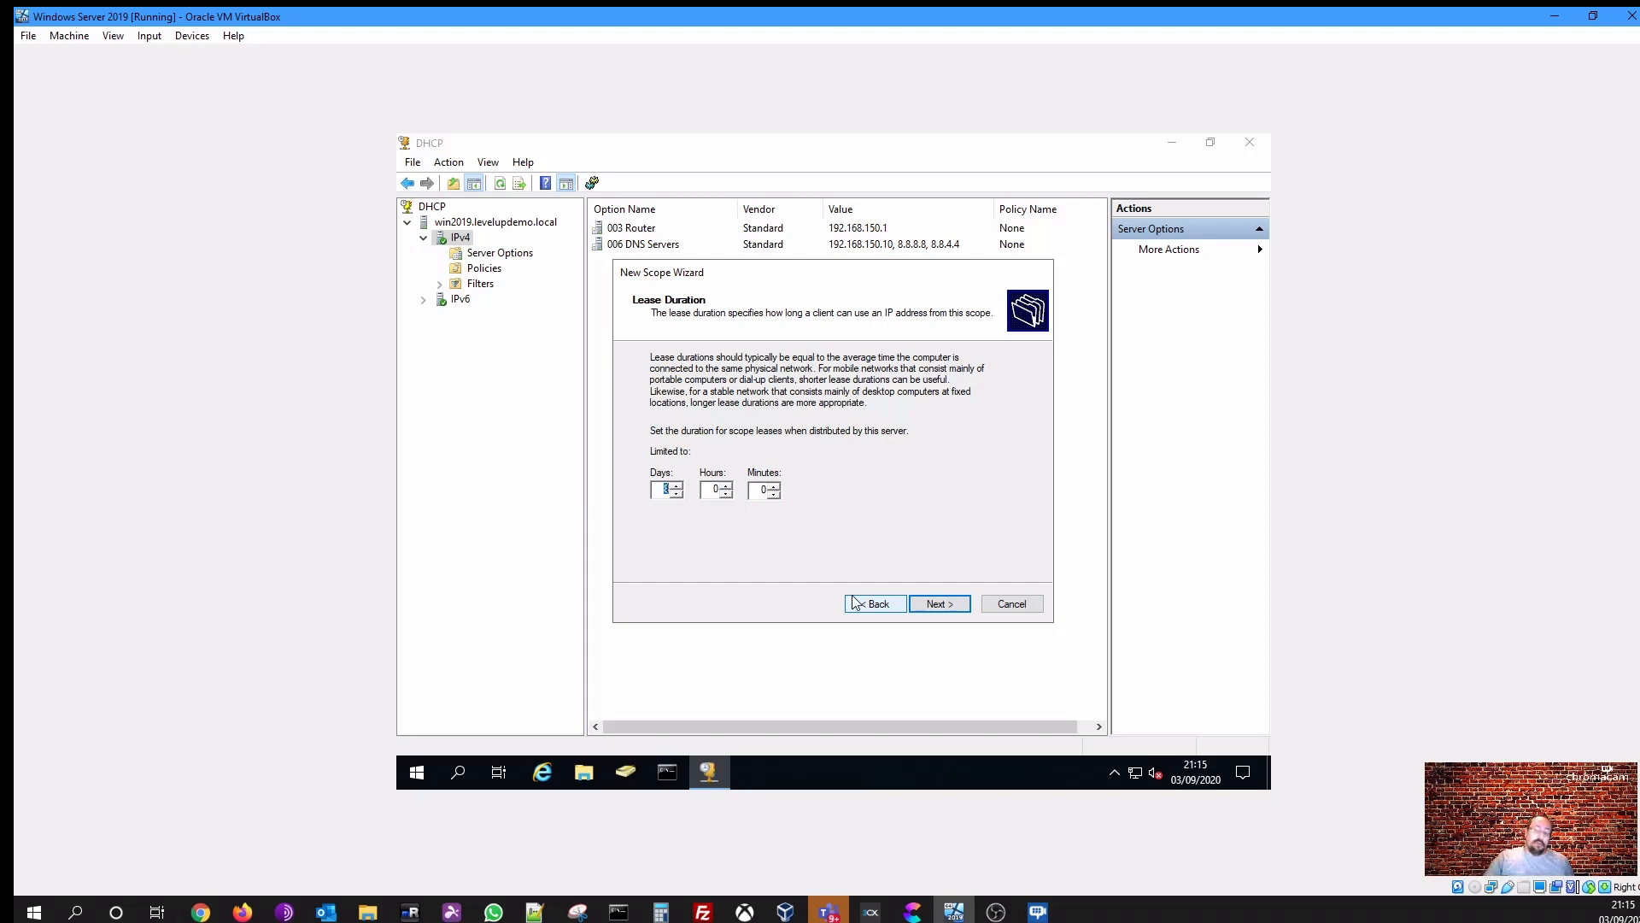
click(932, 610)
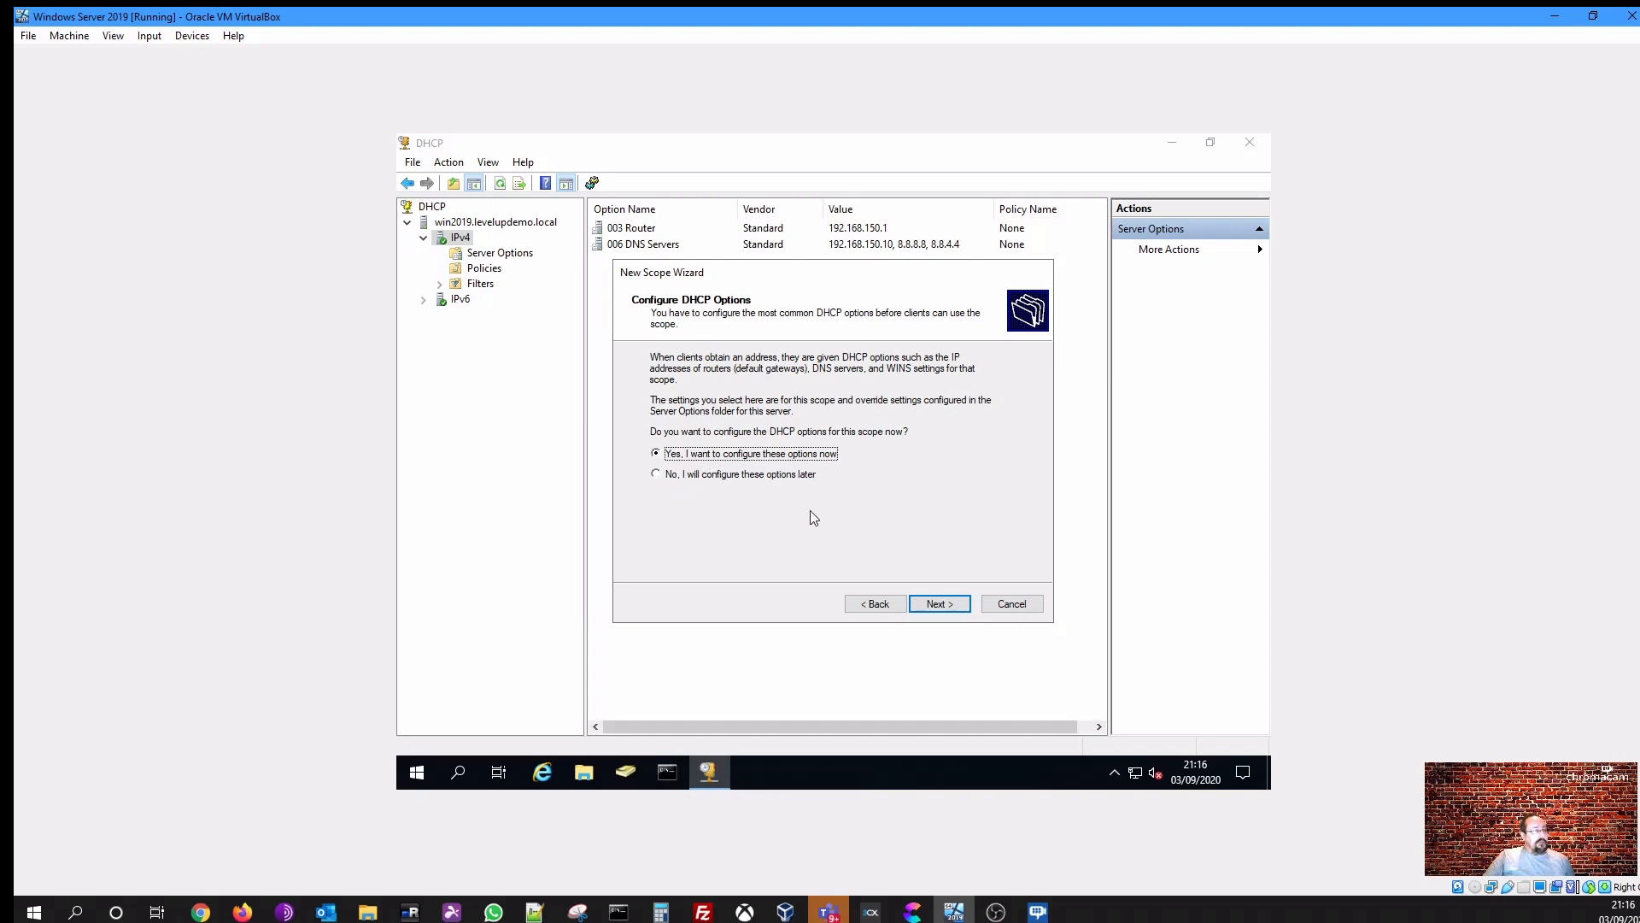
click(939, 607)
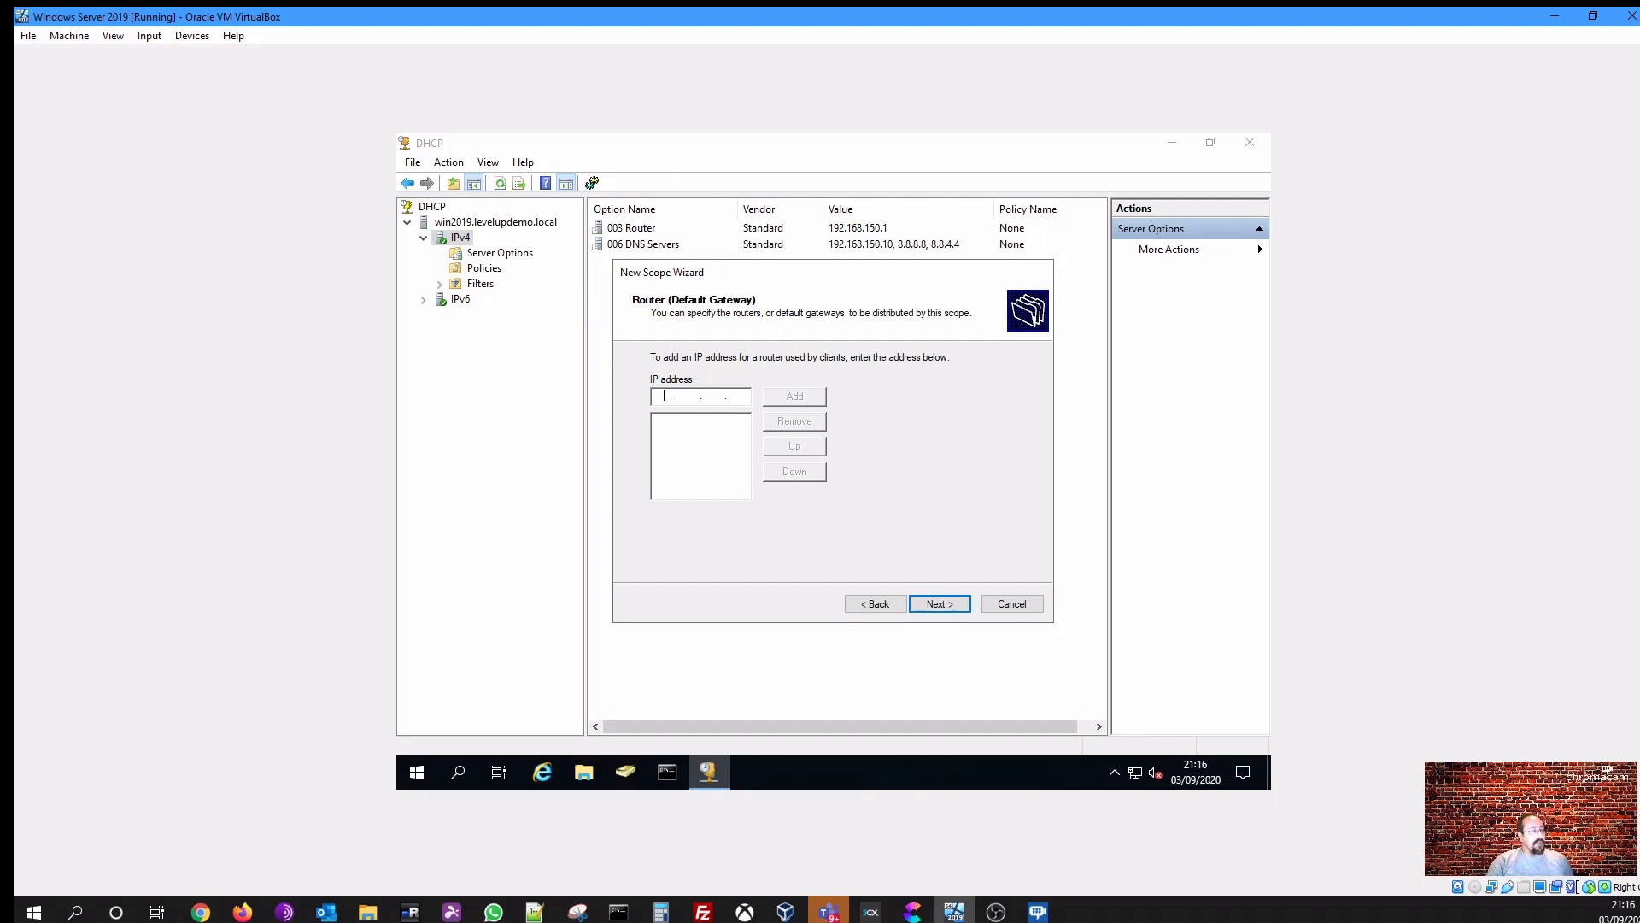
- Add 192.168.150.1 as the scope's router (default gateway) and continue
text(192 . 168 . 150 . 1)
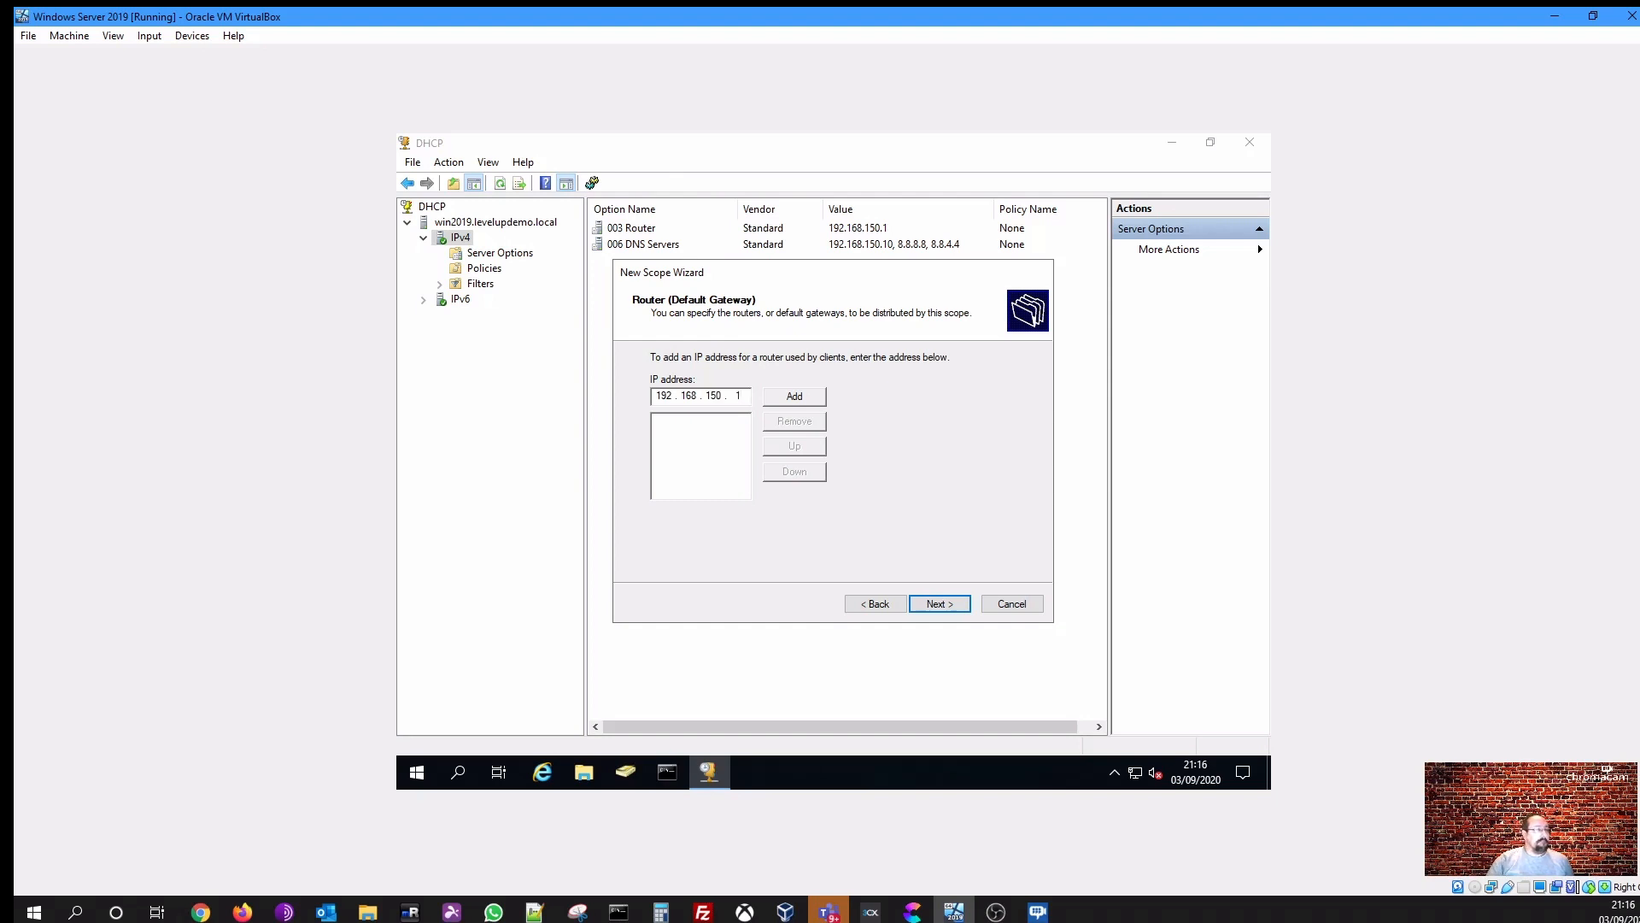
click(795, 395)
click(937, 604)
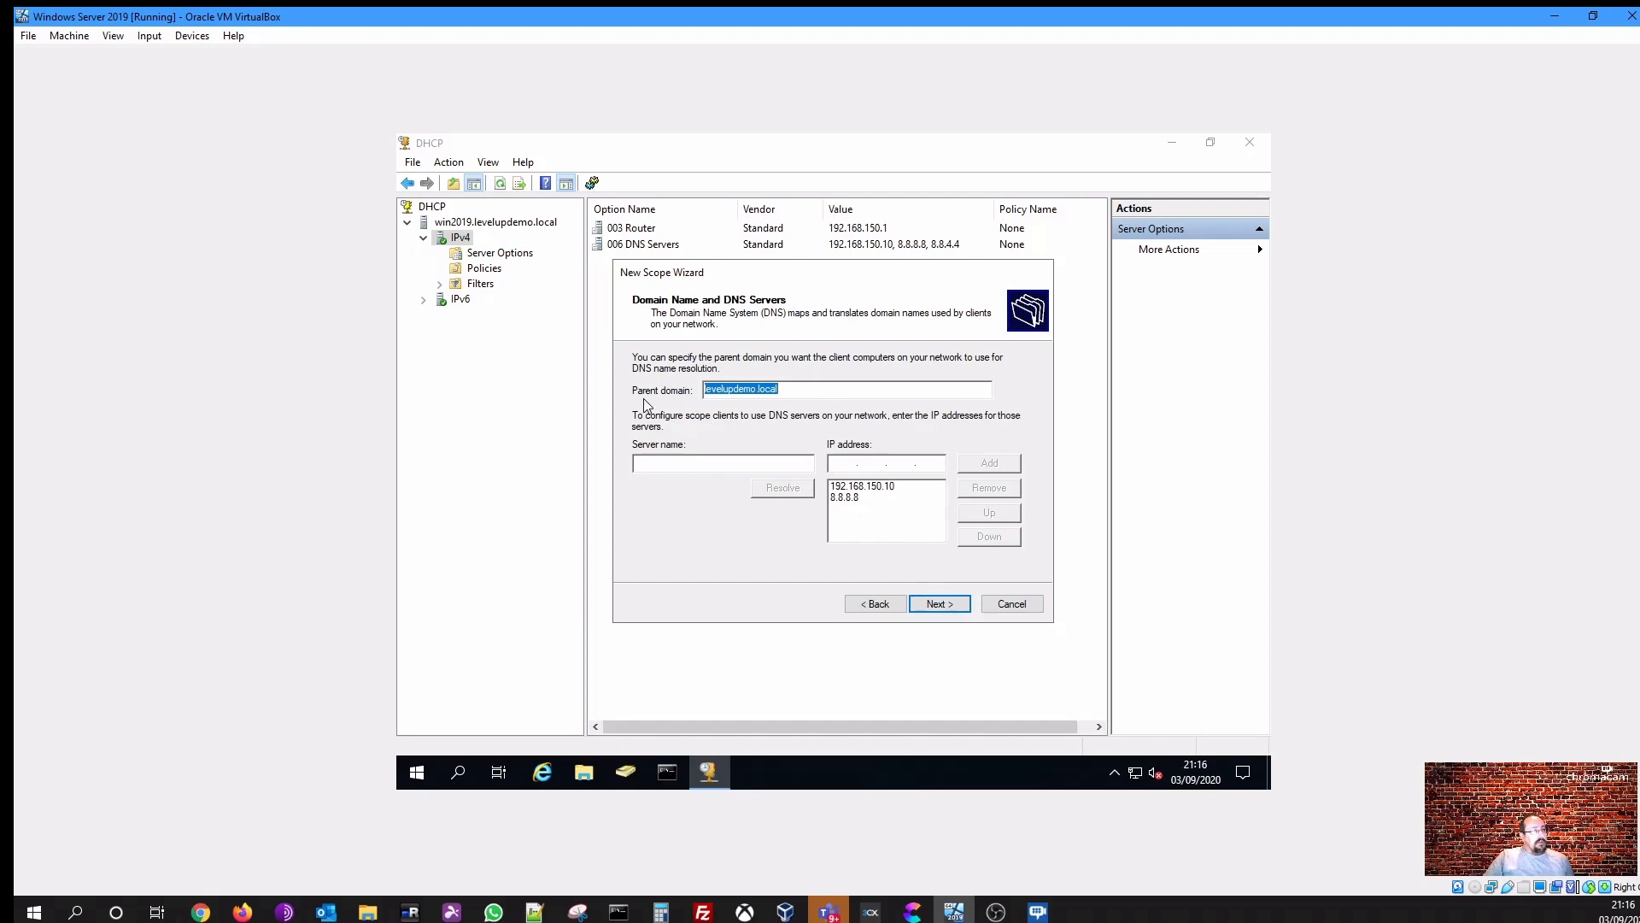
- Review the parent domain and DNS server entries for the scope and continue
click(744, 396)
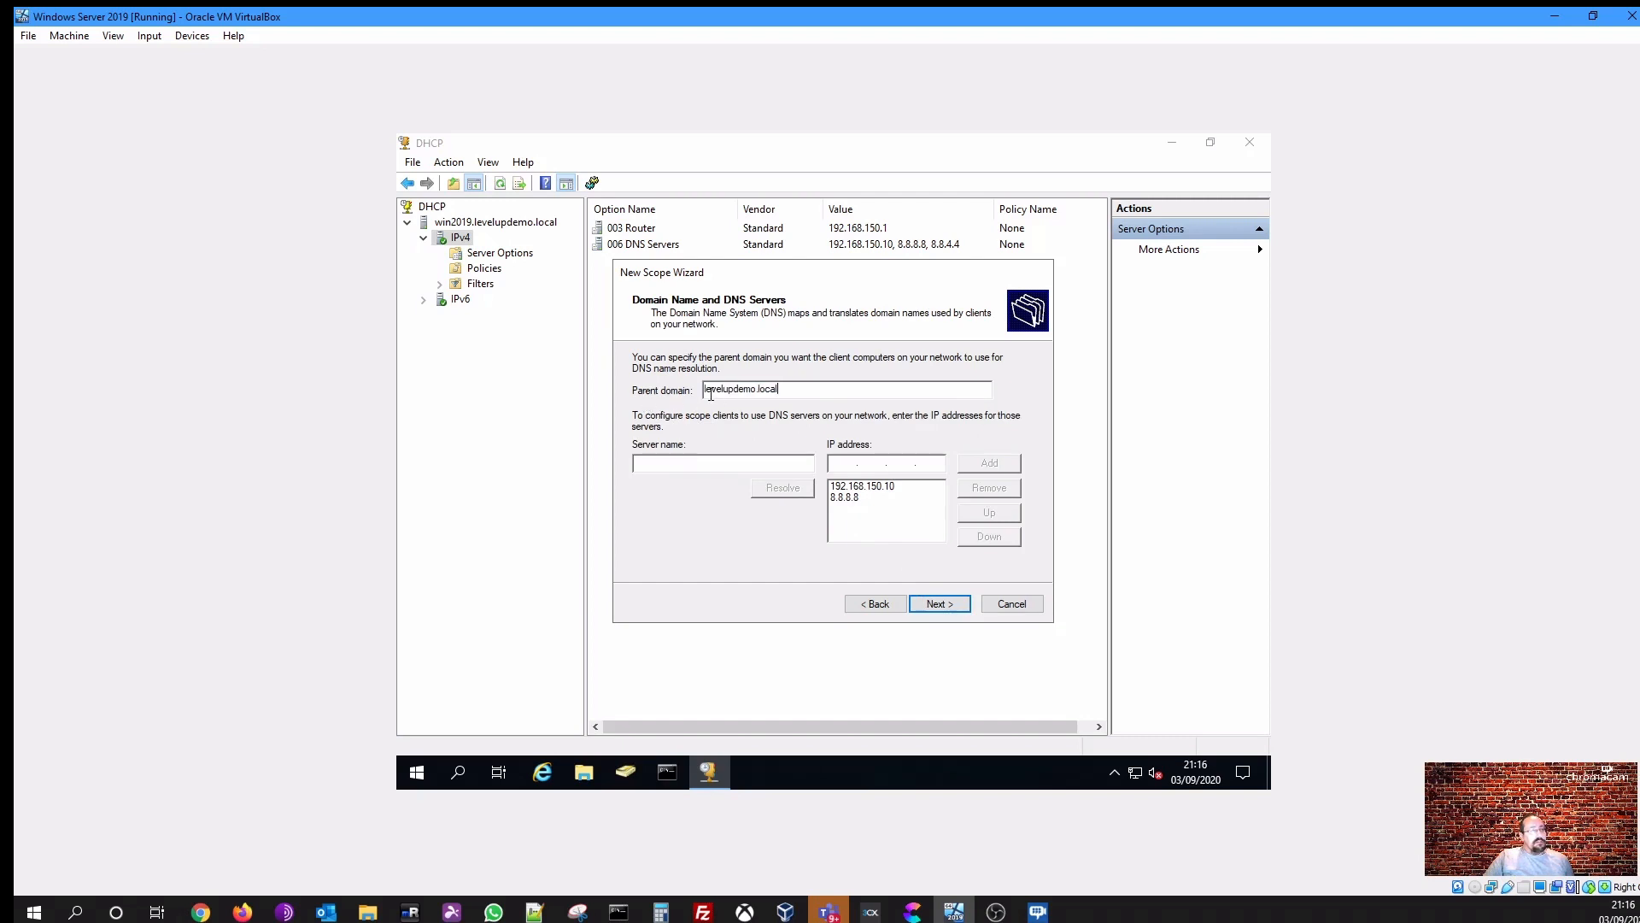
drag(757, 389, 675, 398)
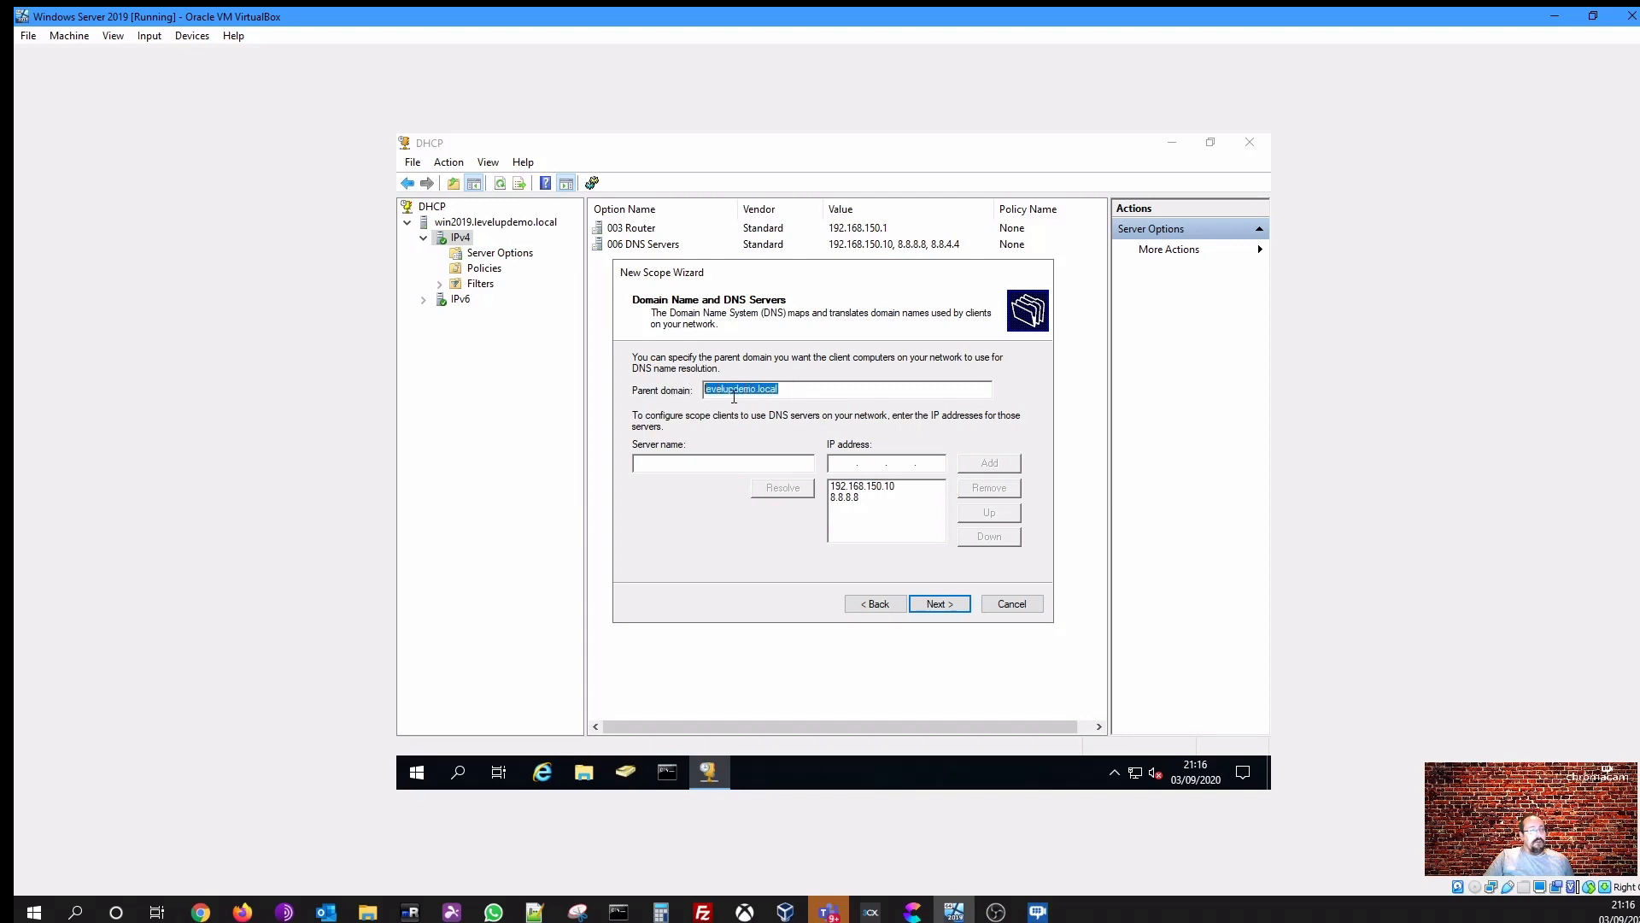
click(878, 486)
click(855, 498)
click(869, 487)
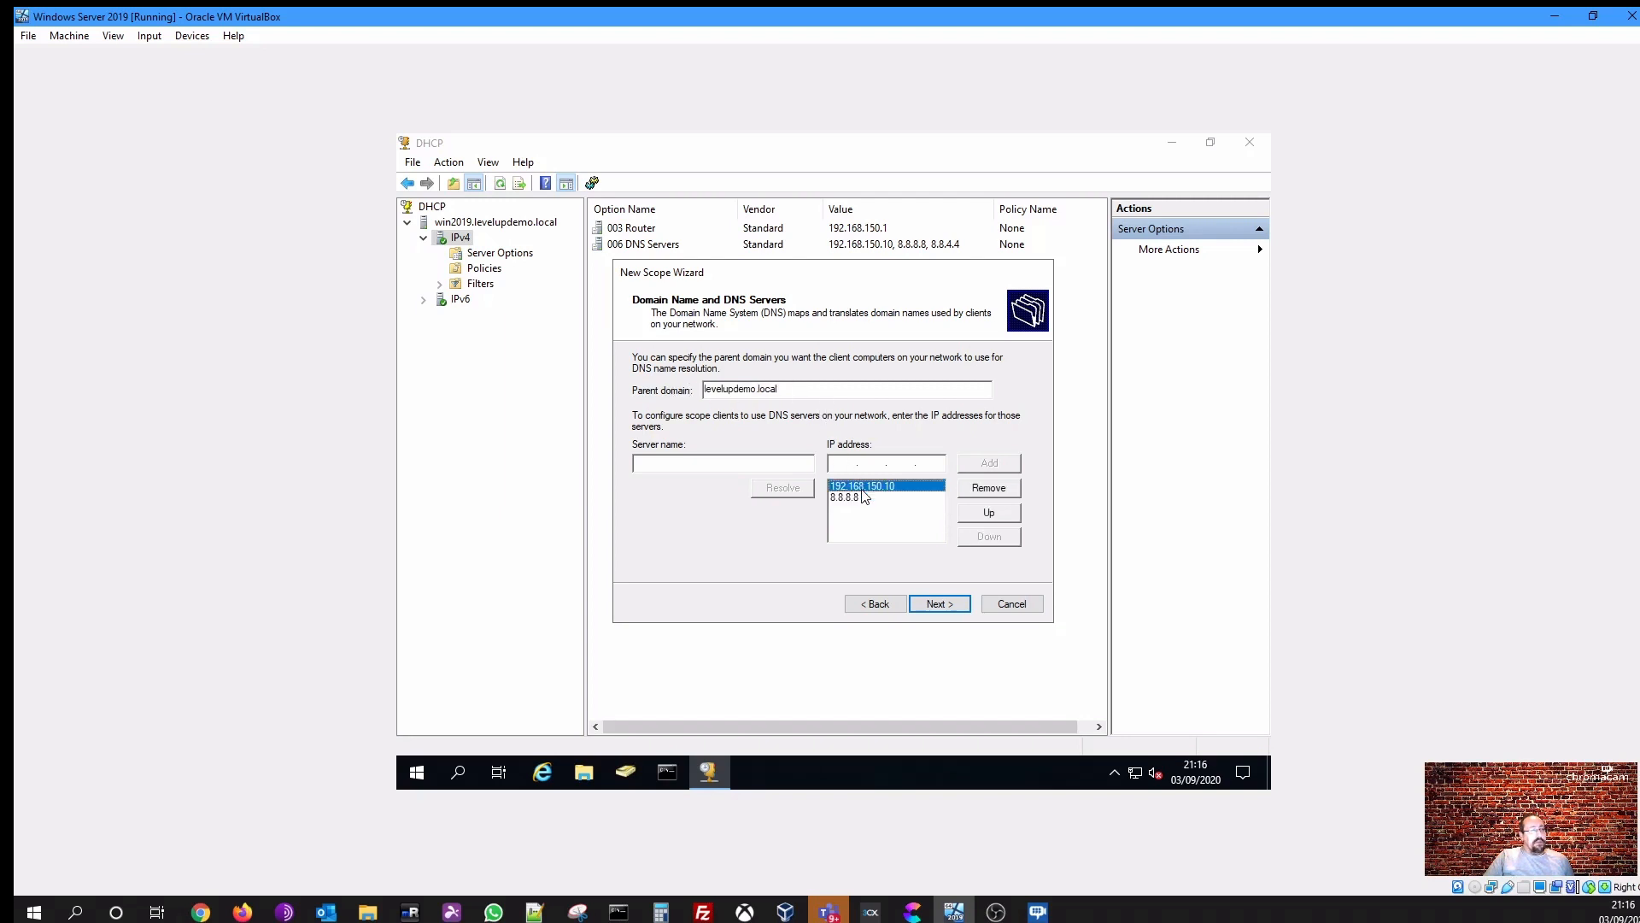
click(856, 499)
click(872, 487)
click(867, 498)
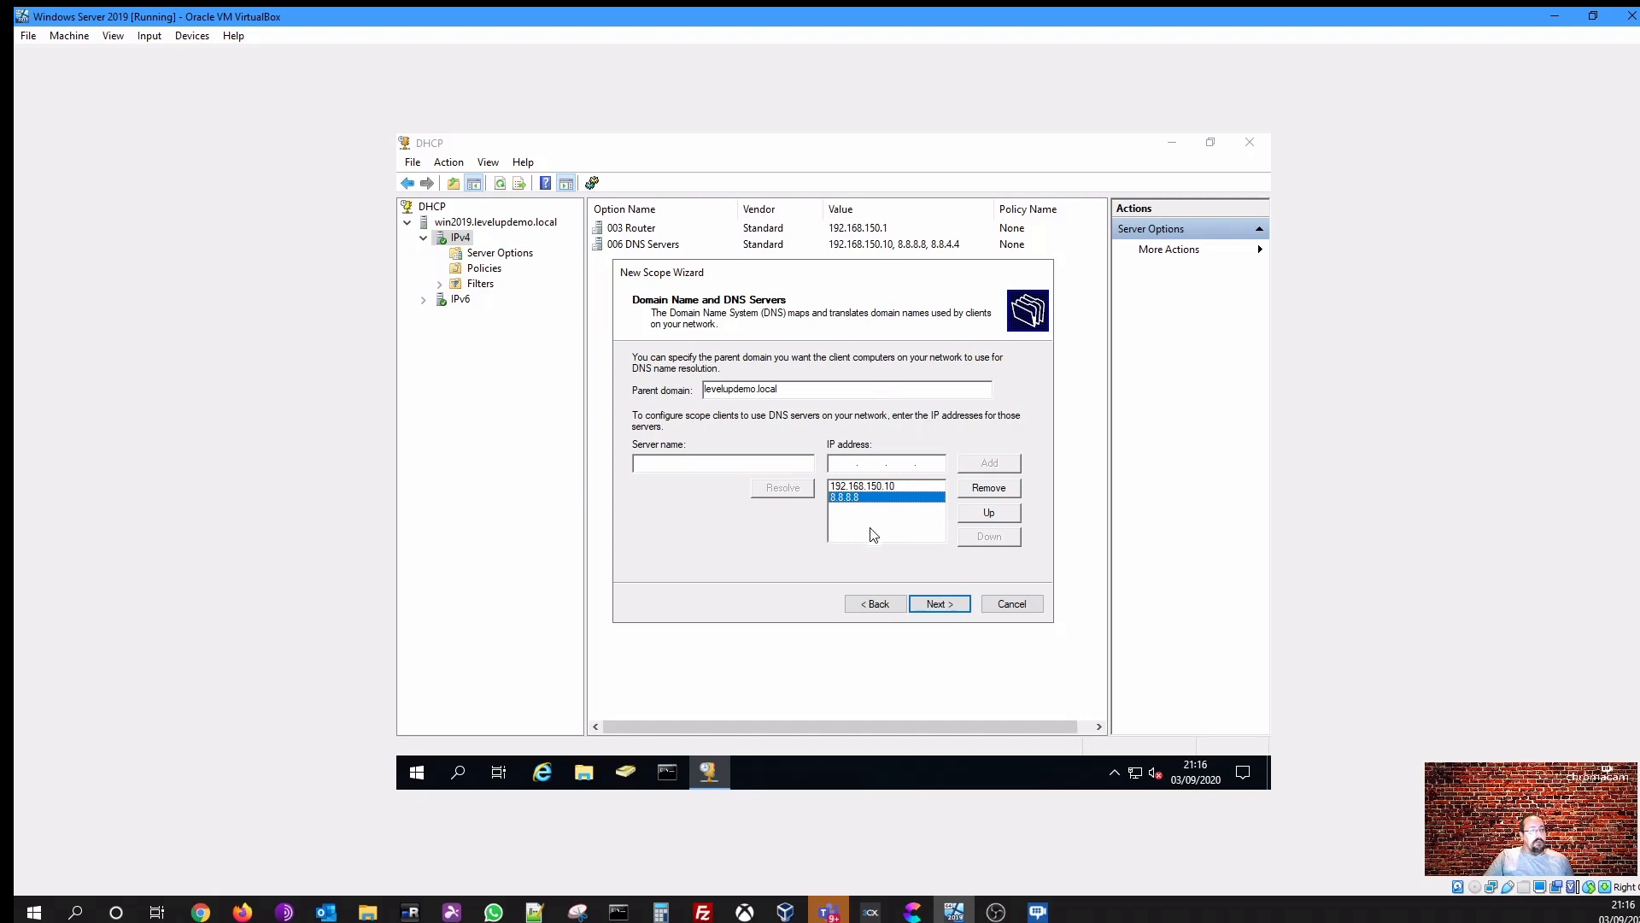
click(933, 604)
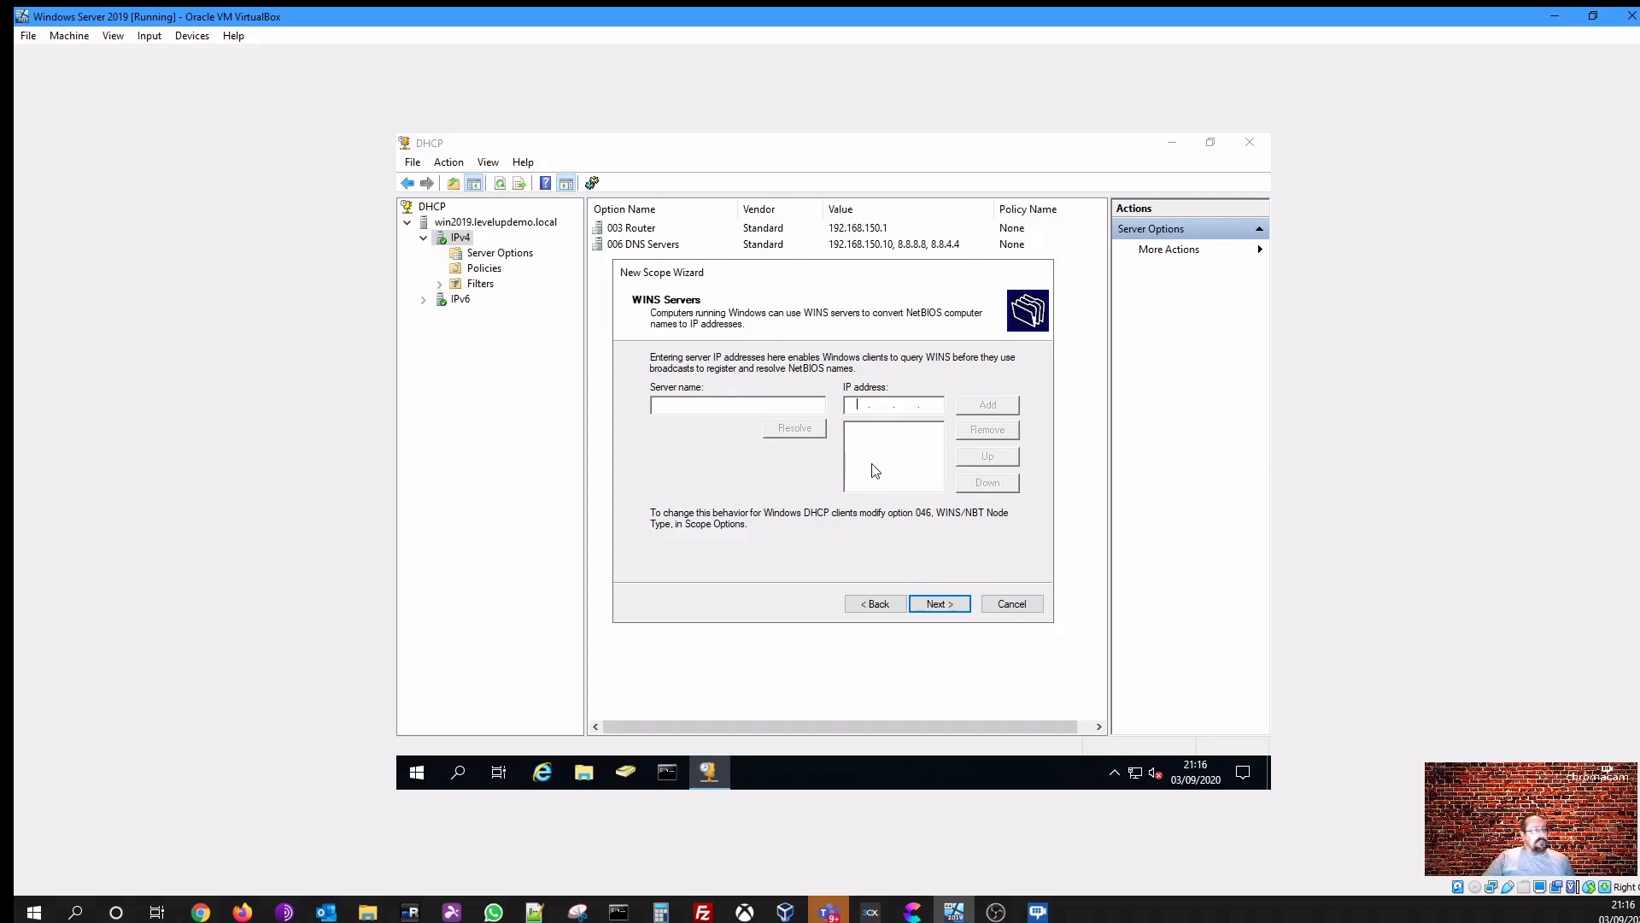
- Skip WINS servers, choose to activate the scope now, and finish the wizard
click(937, 607)
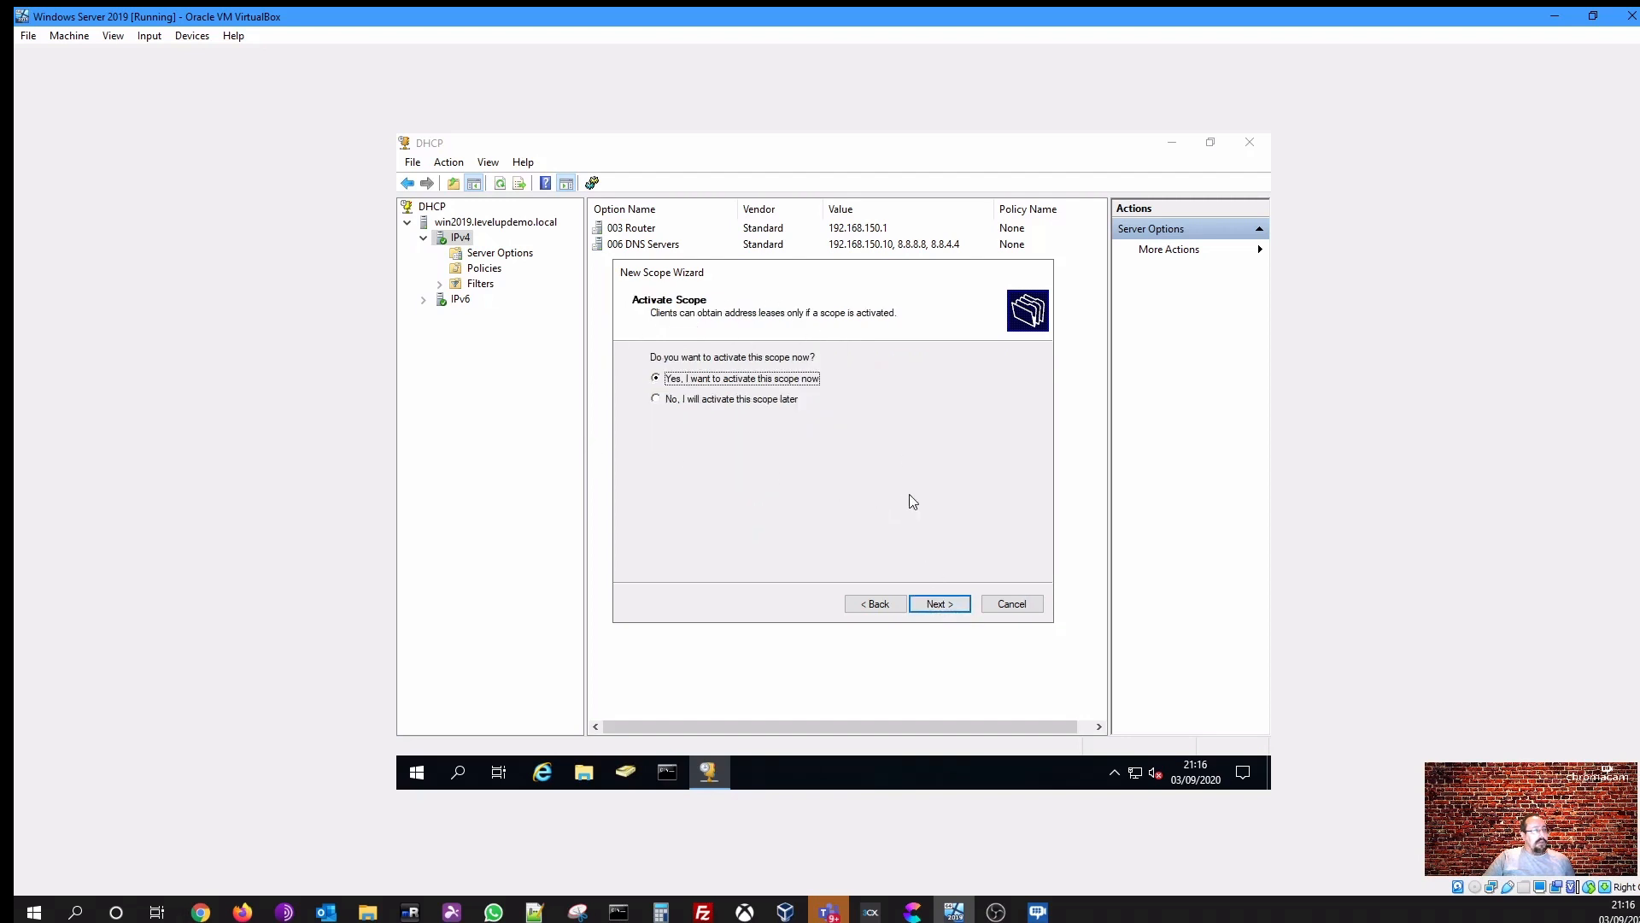
click(934, 608)
click(937, 605)
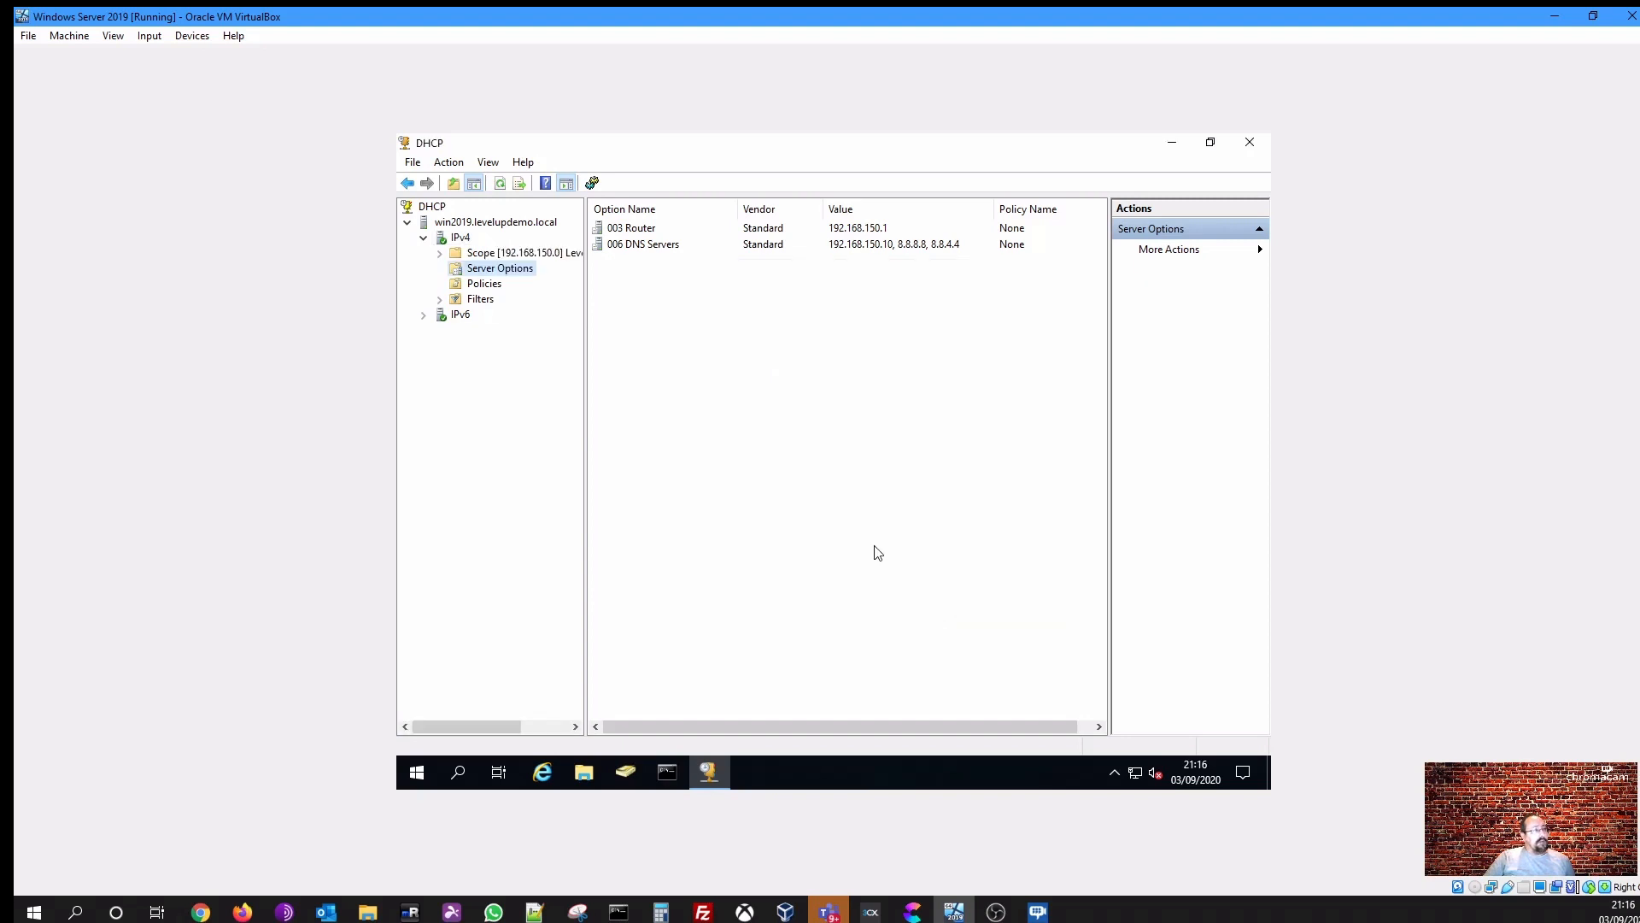
- Expand the new scope and inspect its address pool, address leases and reservations
double_click(498, 256)
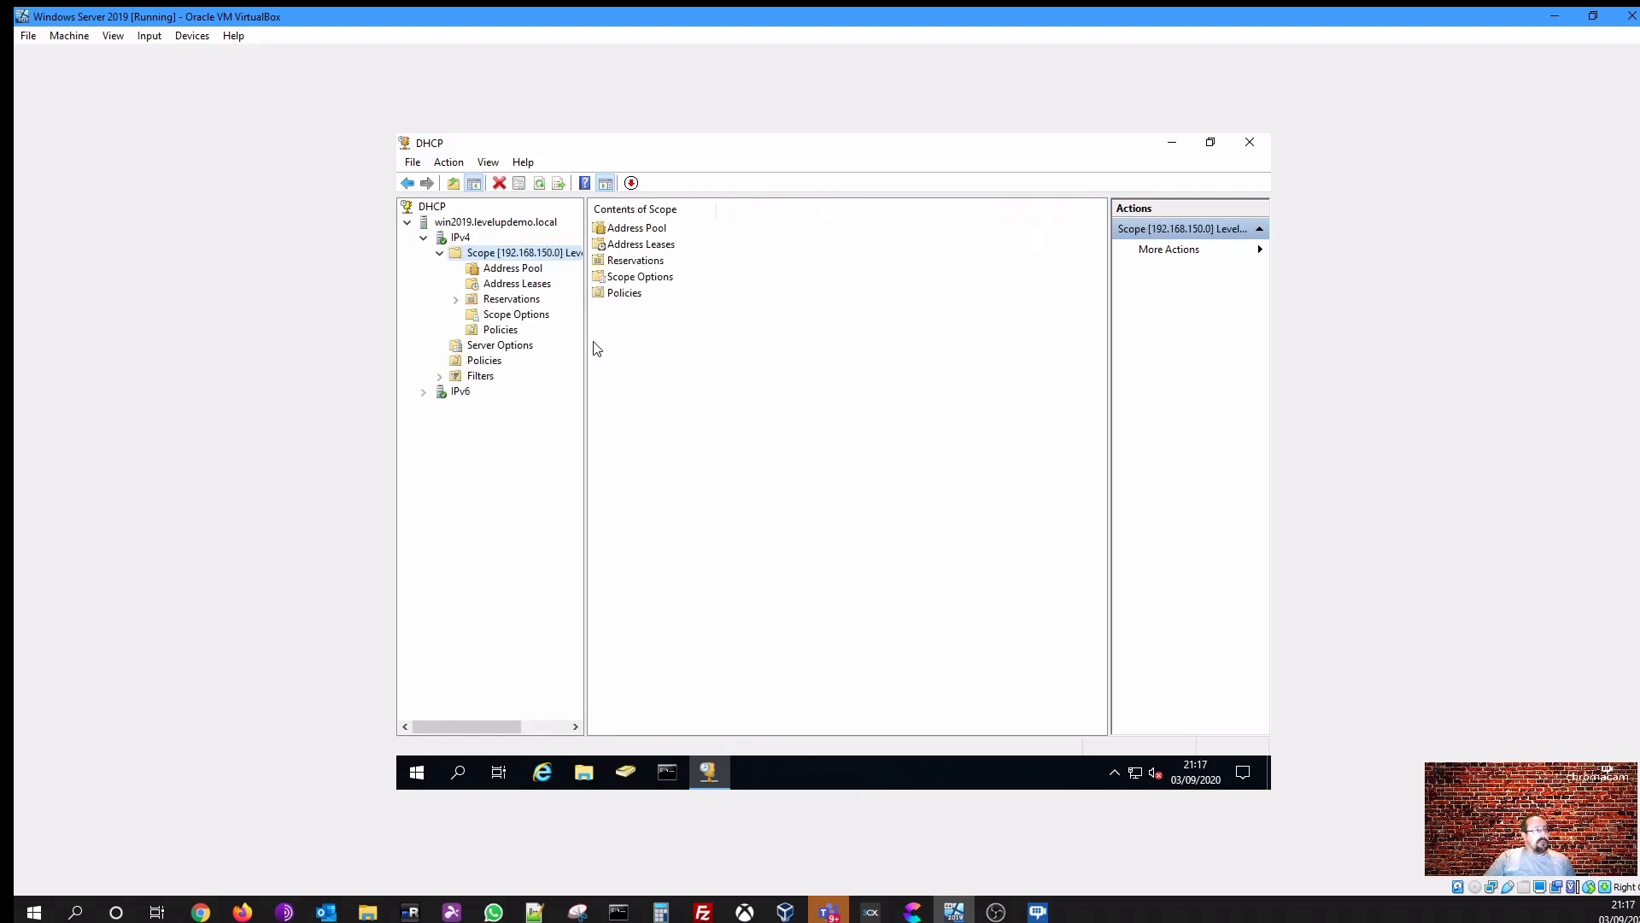
drag(584, 339, 644, 335)
click(517, 268)
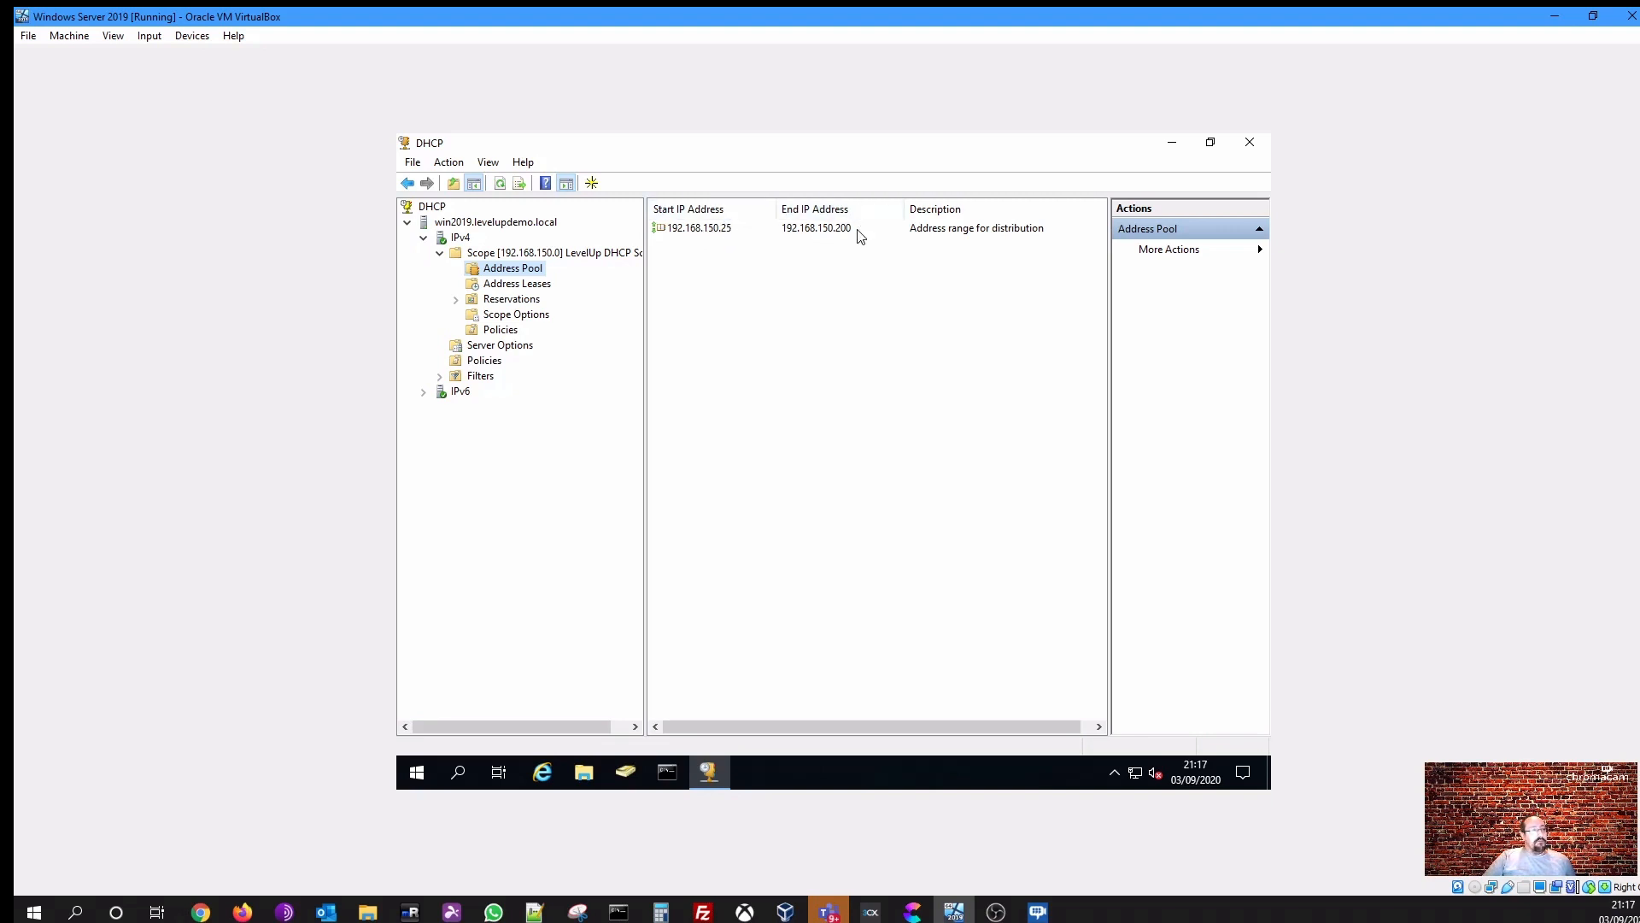
click(521, 282)
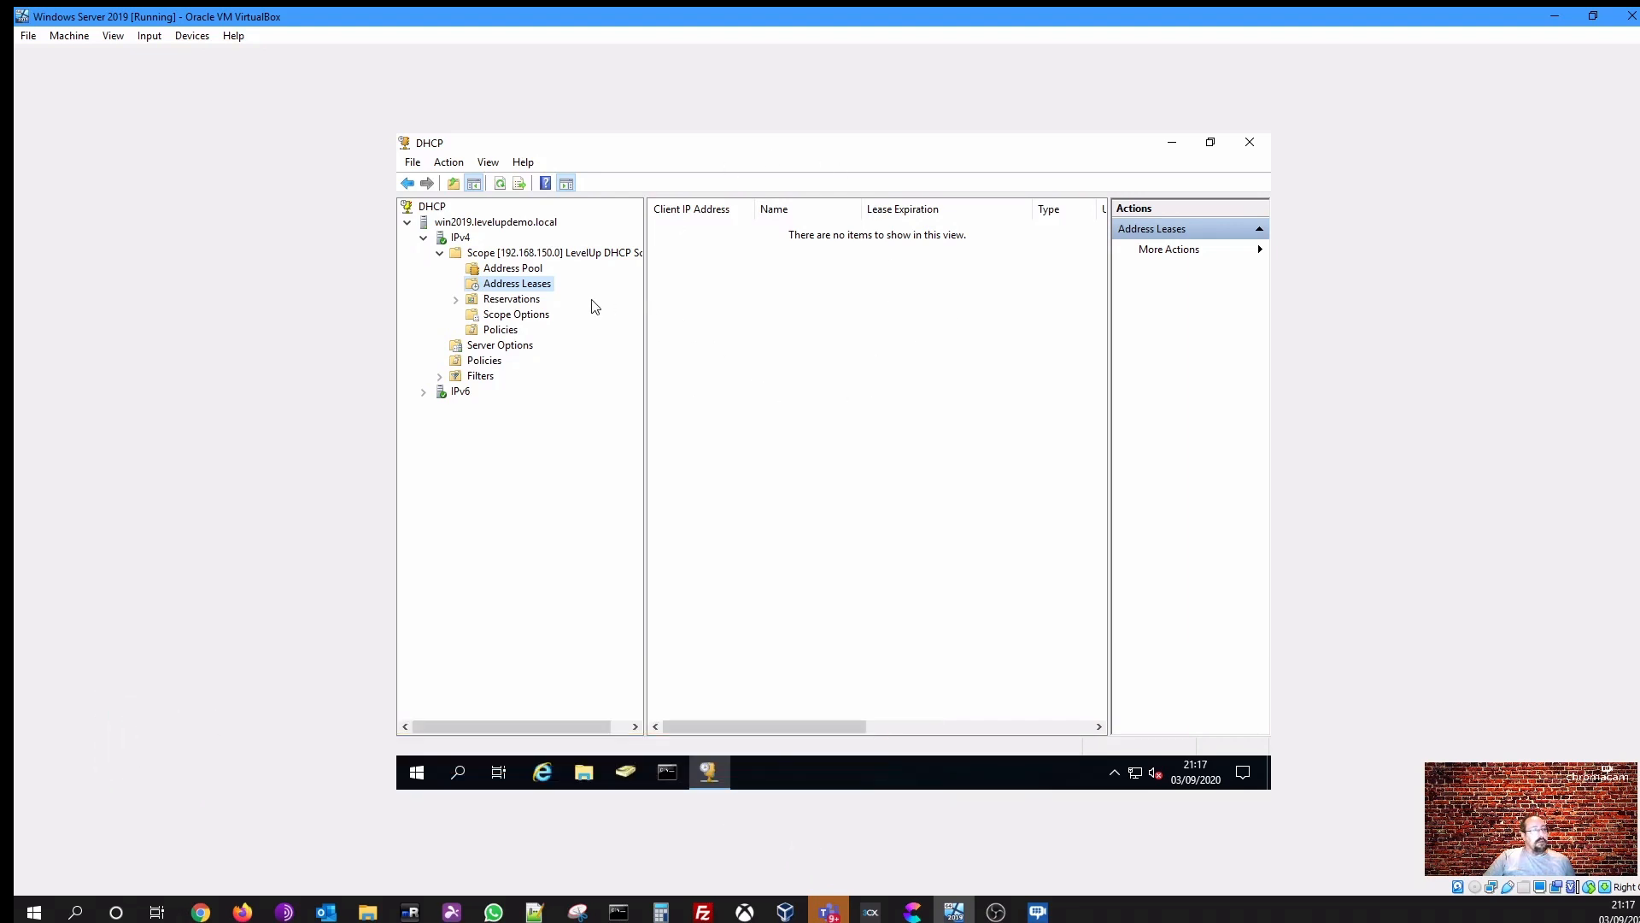
click(525, 301)
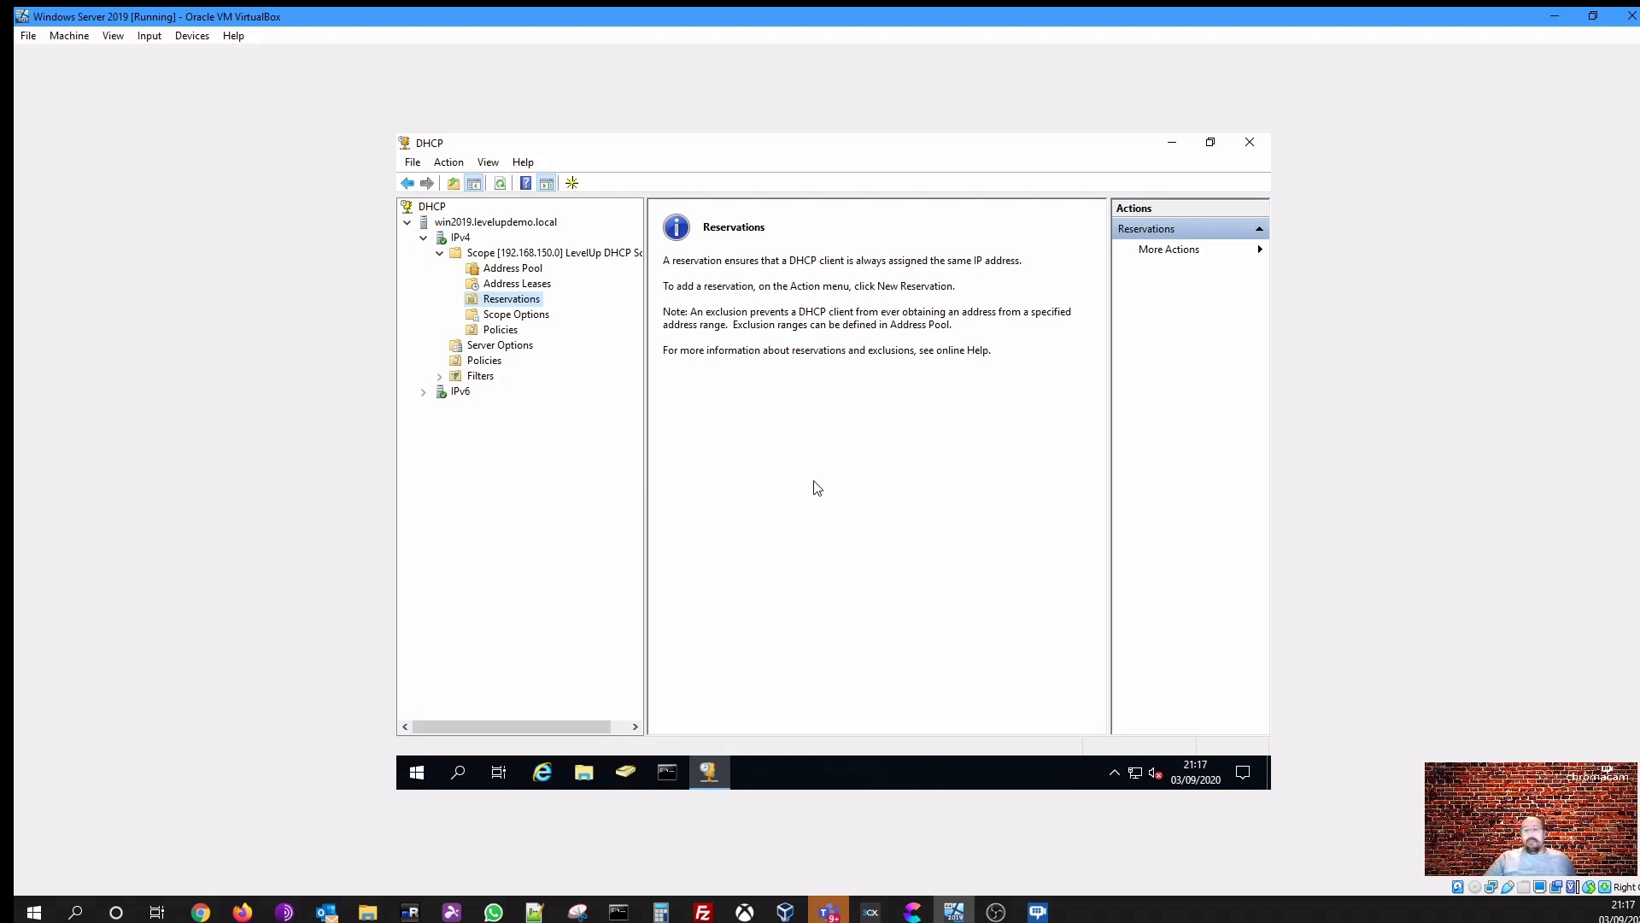
- Open Command Prompt and run ipconfig /all to check the server's network configuration
click(671, 780)
mouse_move(722, 791)
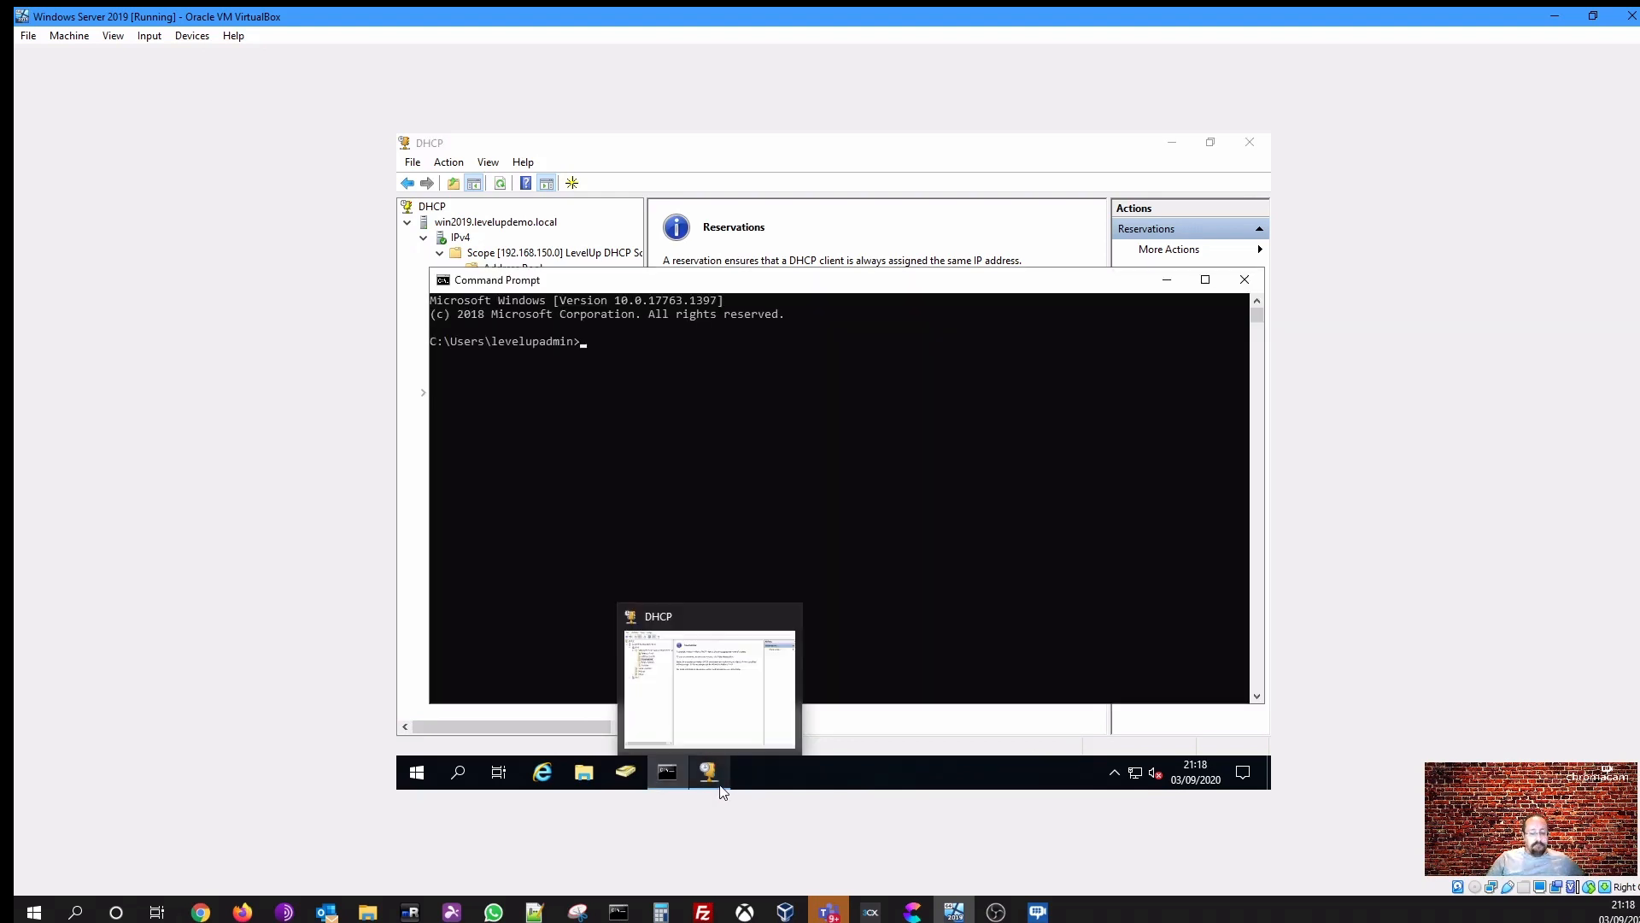
text(ipconfig /a)
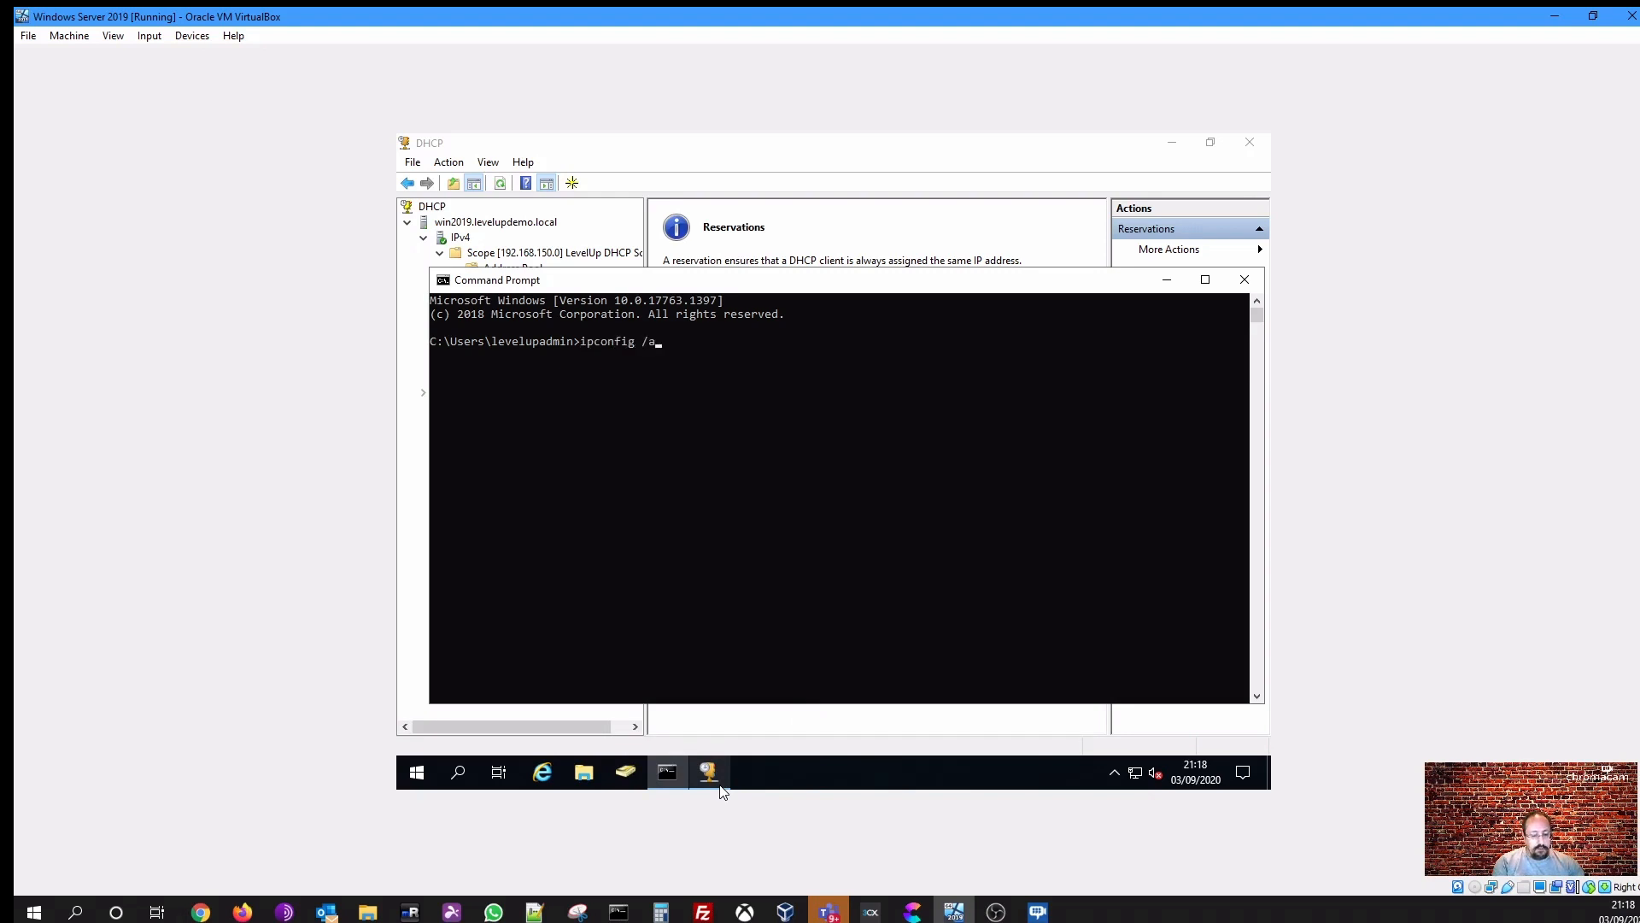
text(ll)
key(Return)
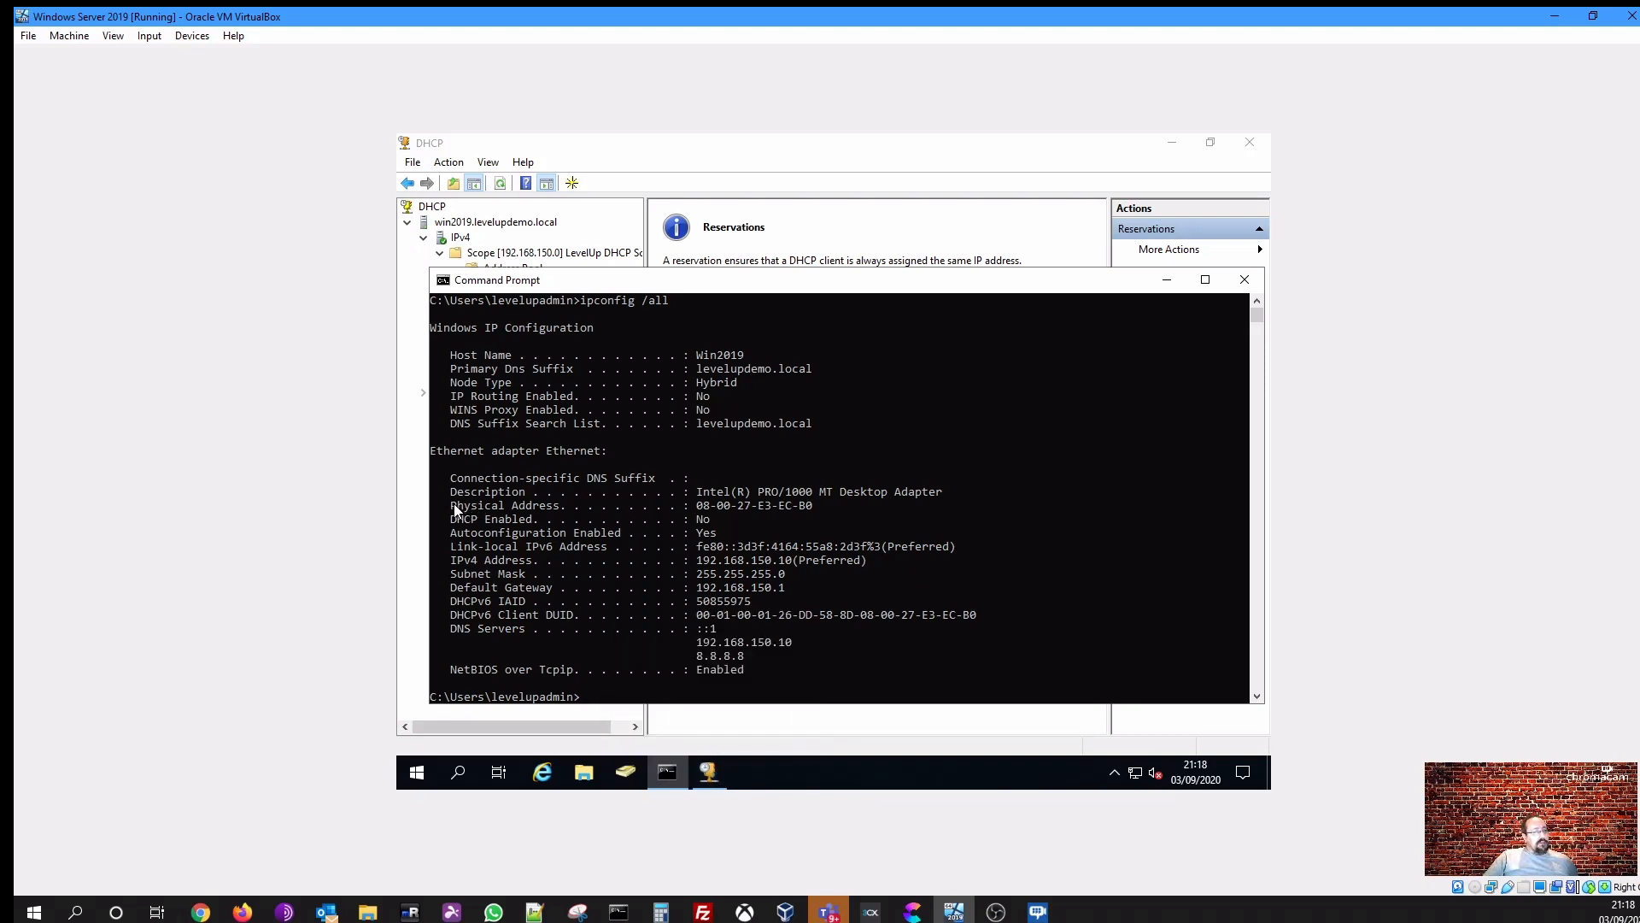
- Highlight the physical address and DHCP Enabled lines in the ipconfig output, then close Command Prompt
drag(450, 505, 818, 511)
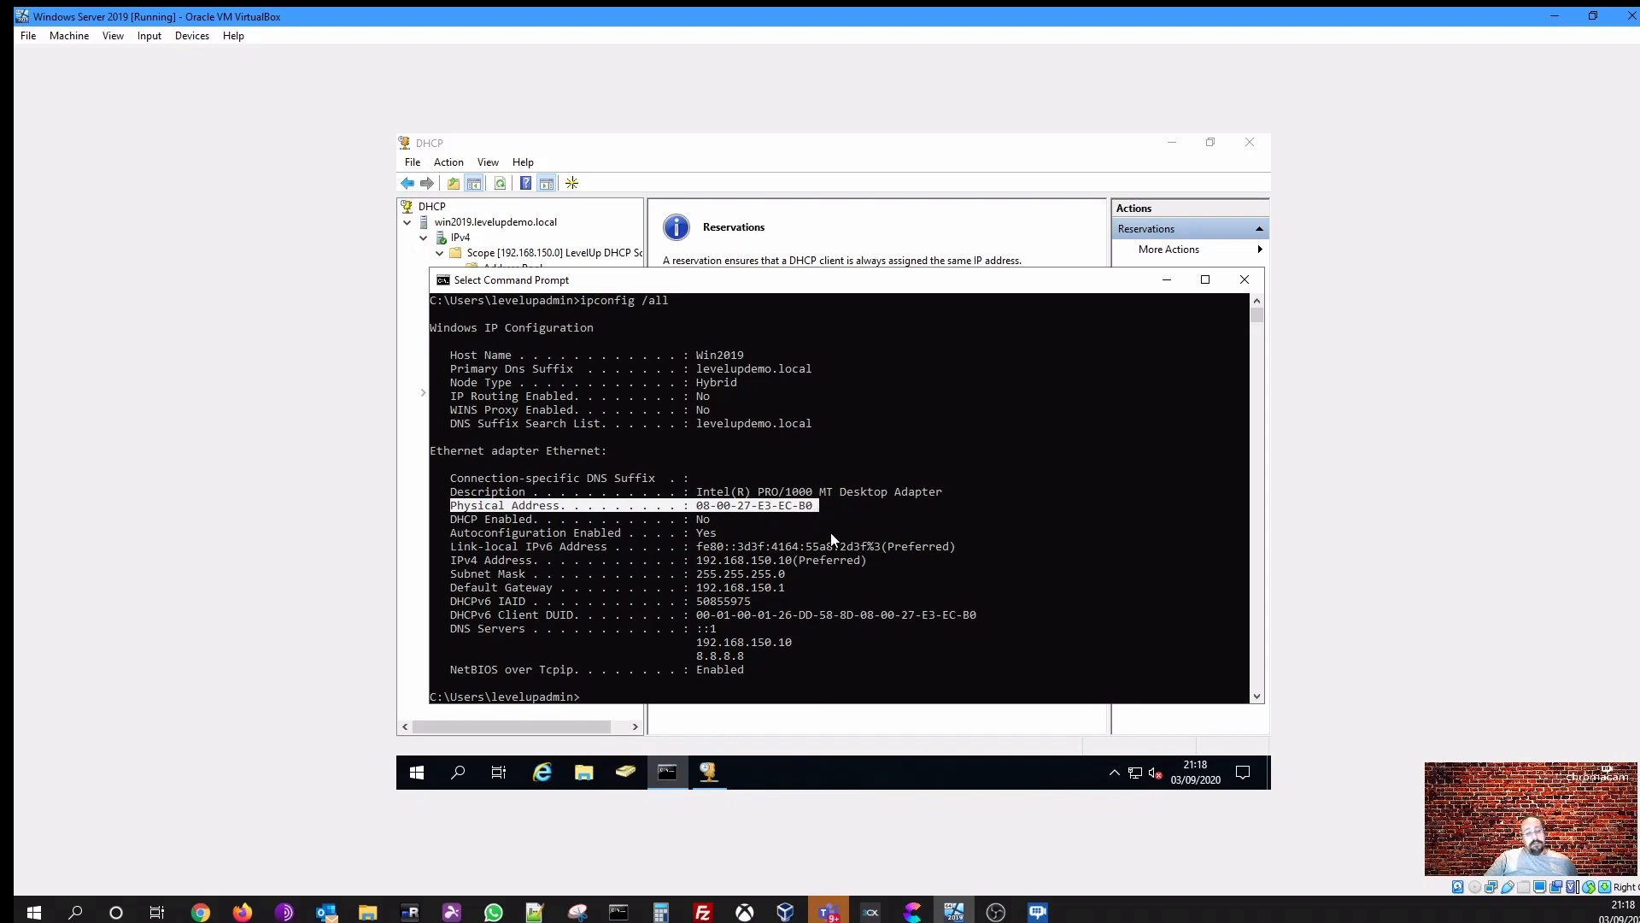
click(754, 519)
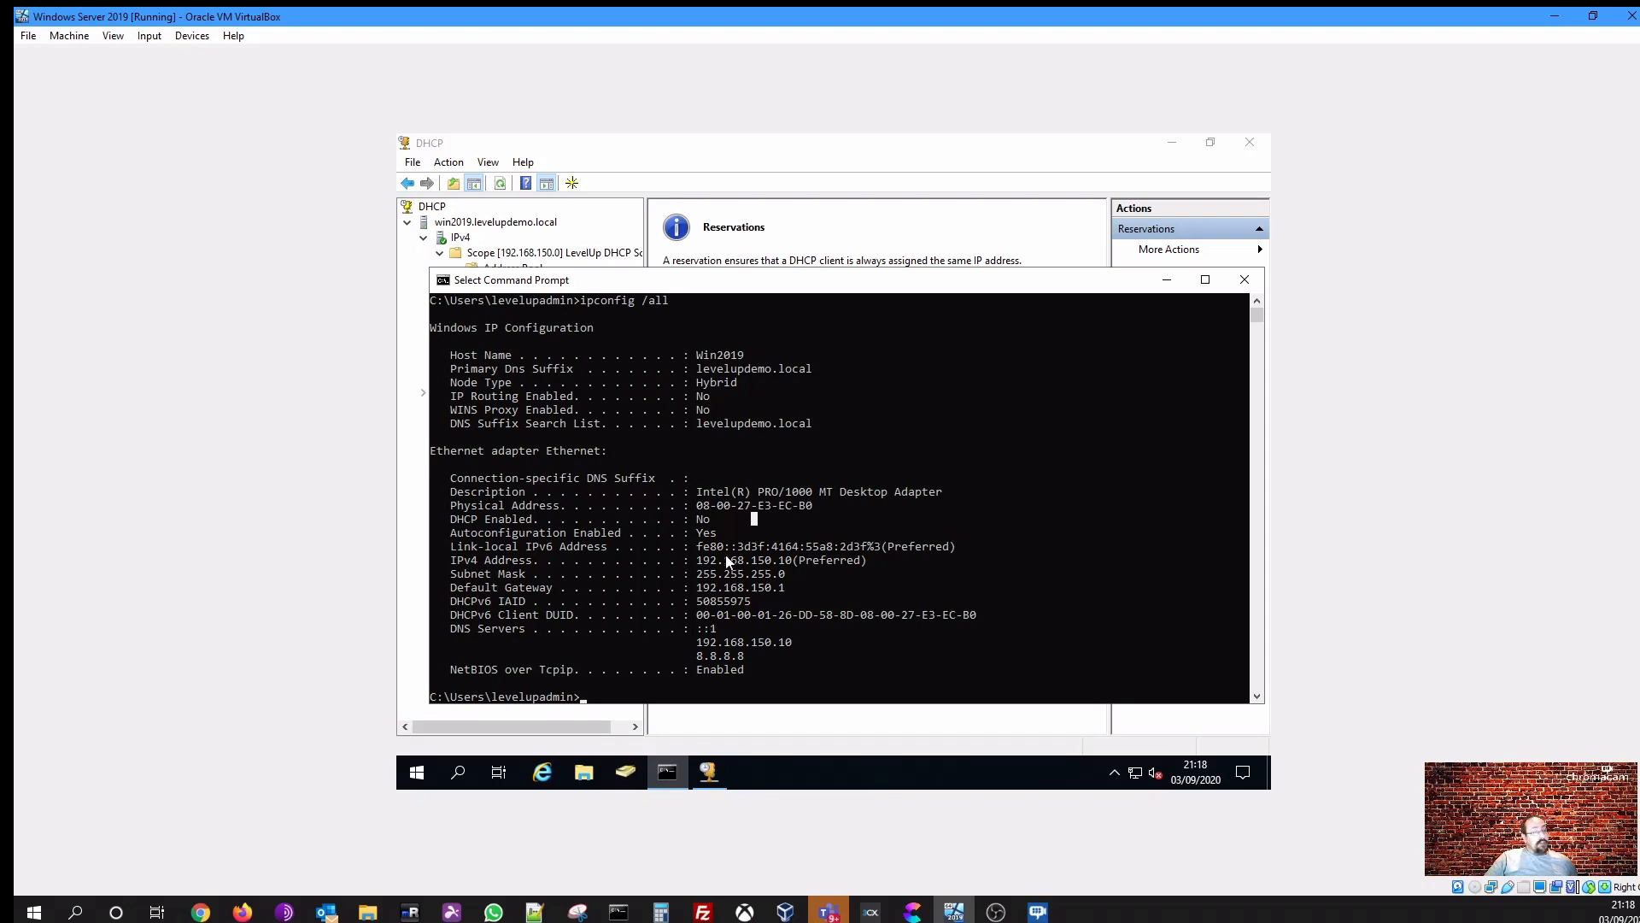
drag(699, 506, 792, 523)
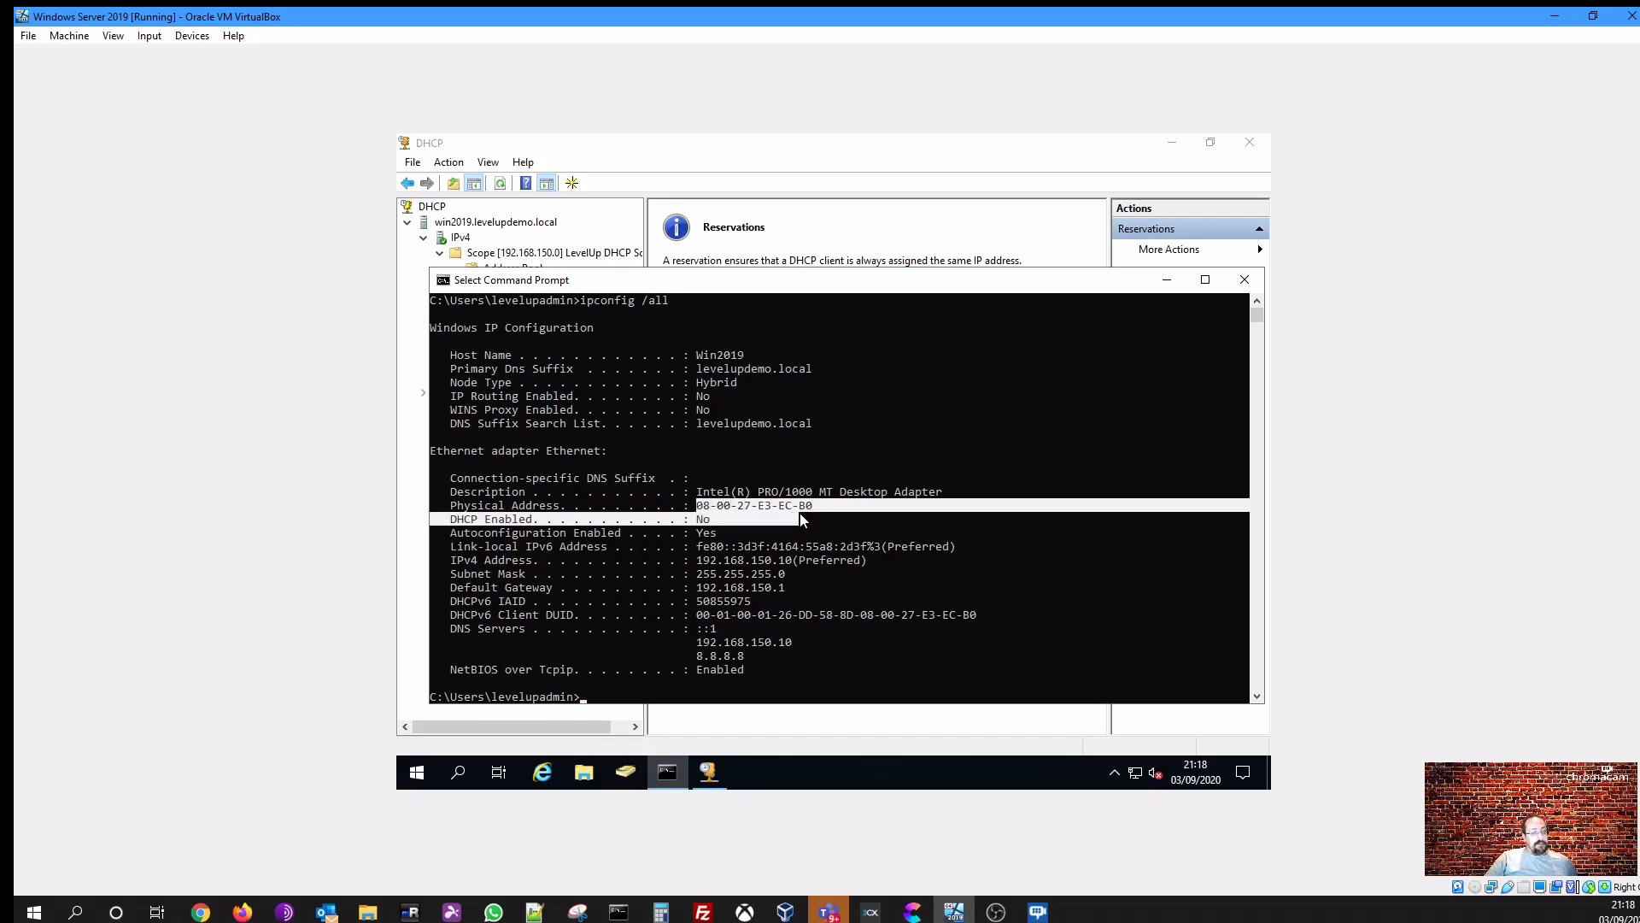
click(1243, 282)
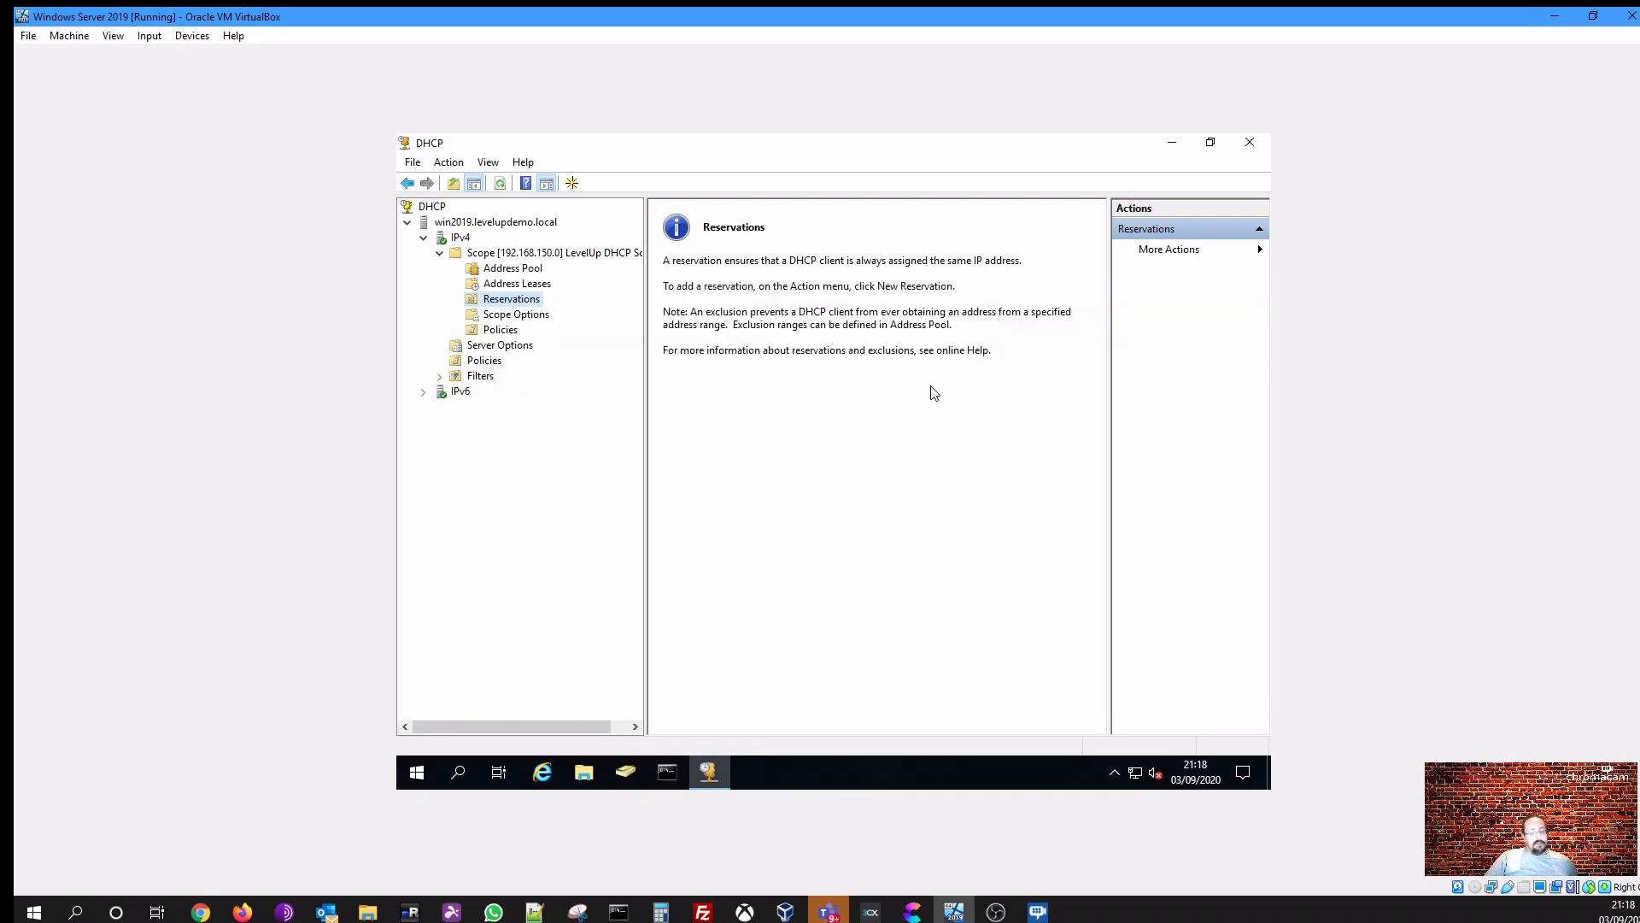
- Open the server's Ethernet network settings and review the connection's properties, then close Settings
right_click(1137, 774)
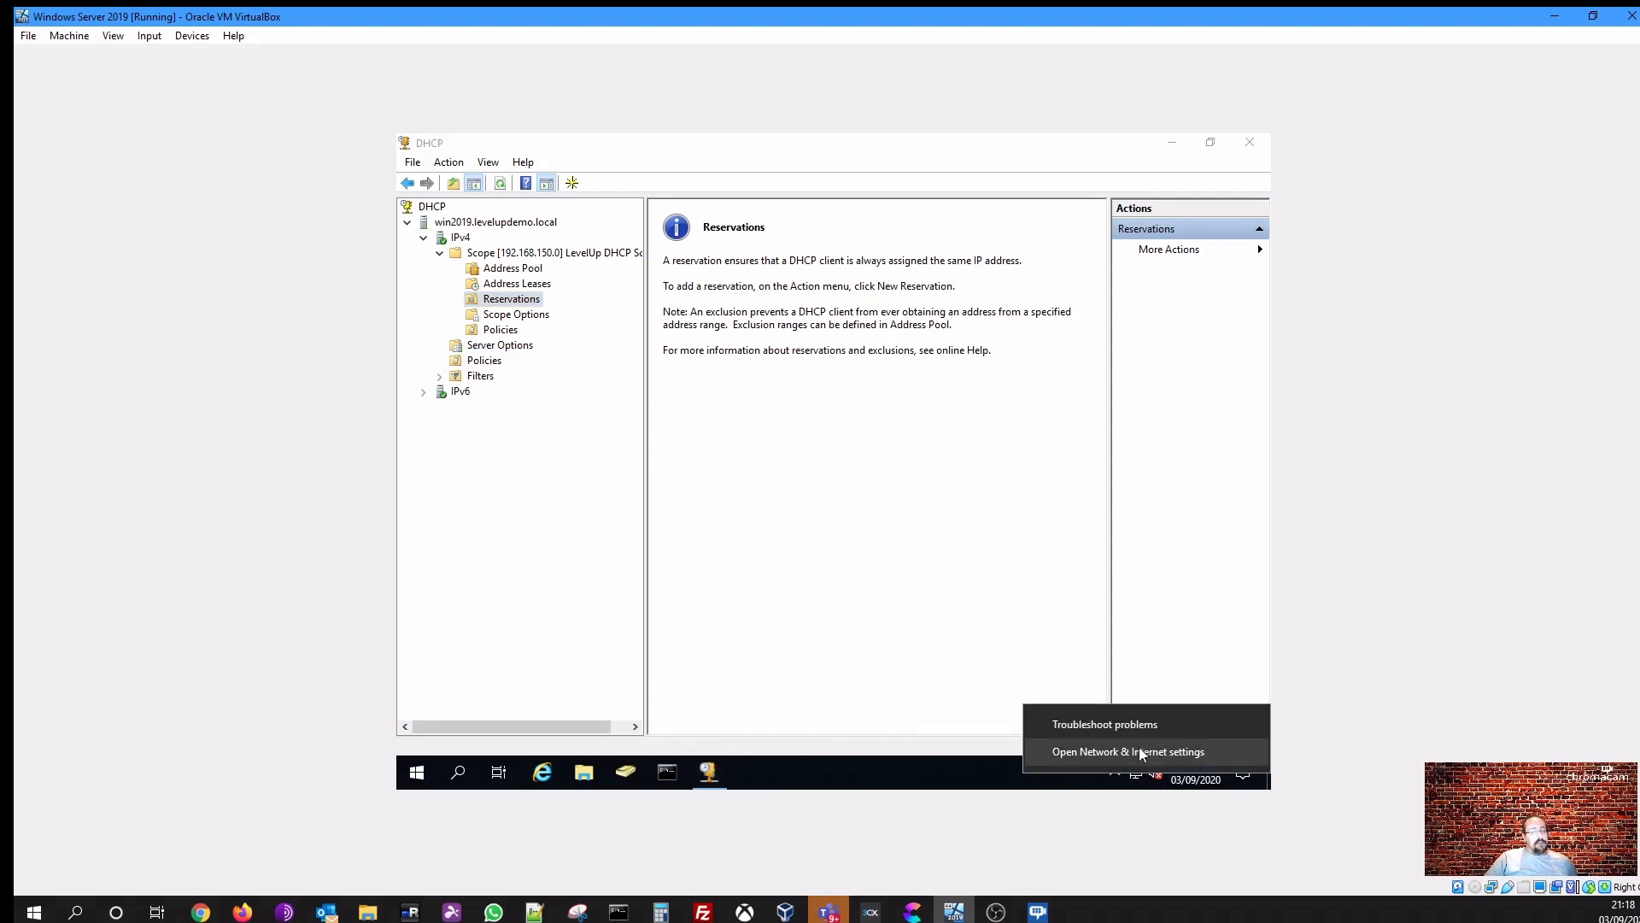
click(1141, 752)
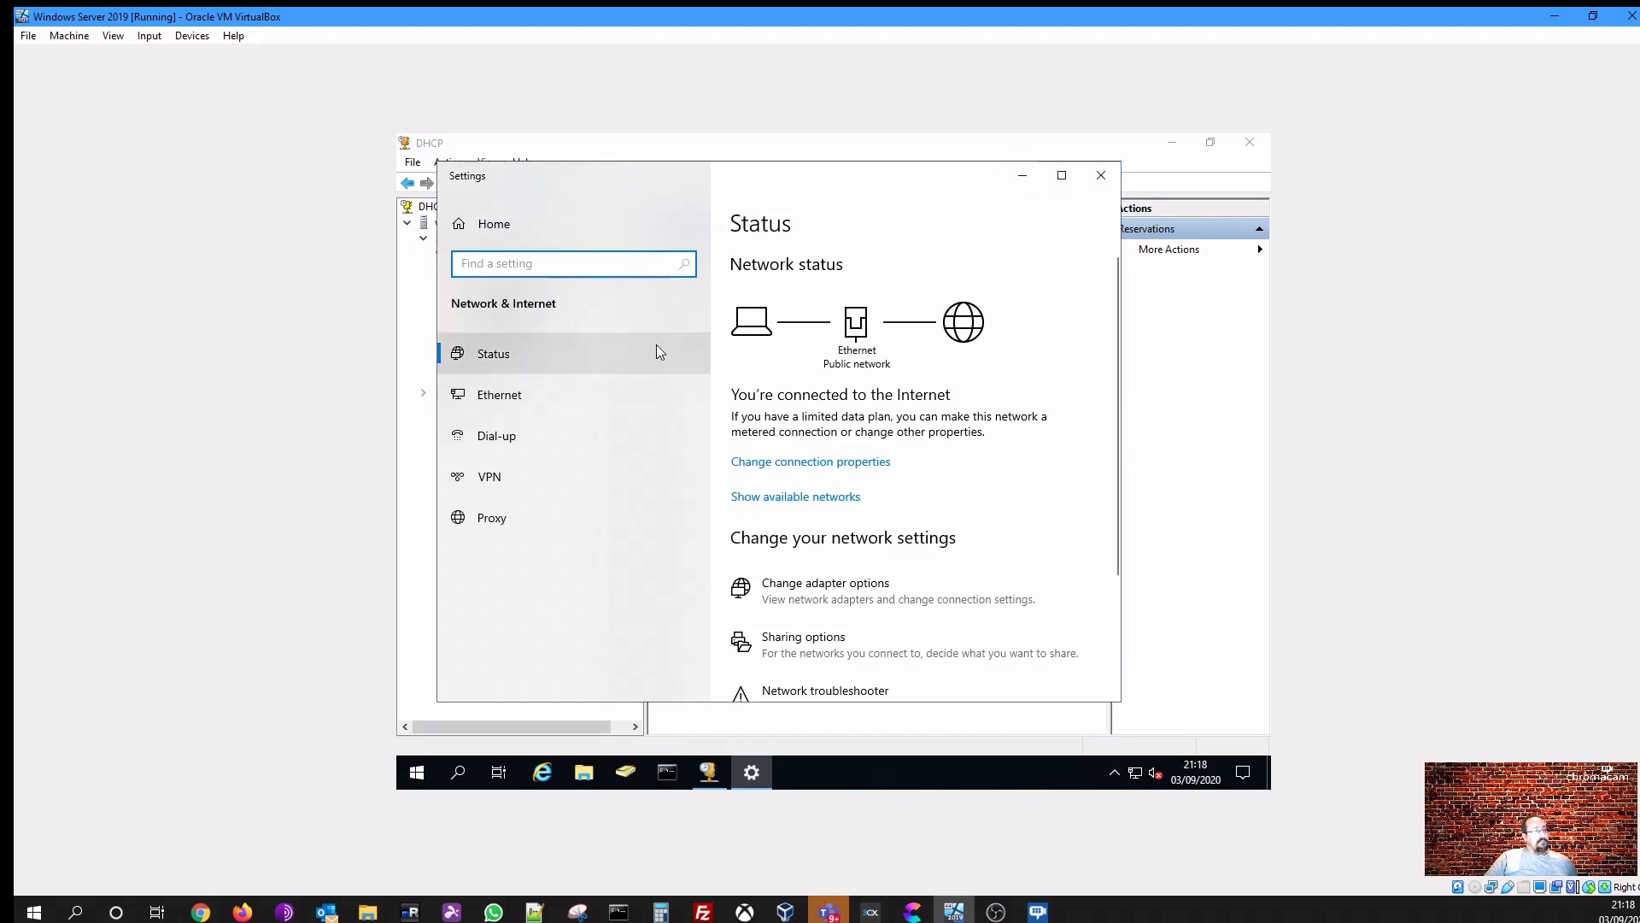
click(503, 400)
click(1062, 175)
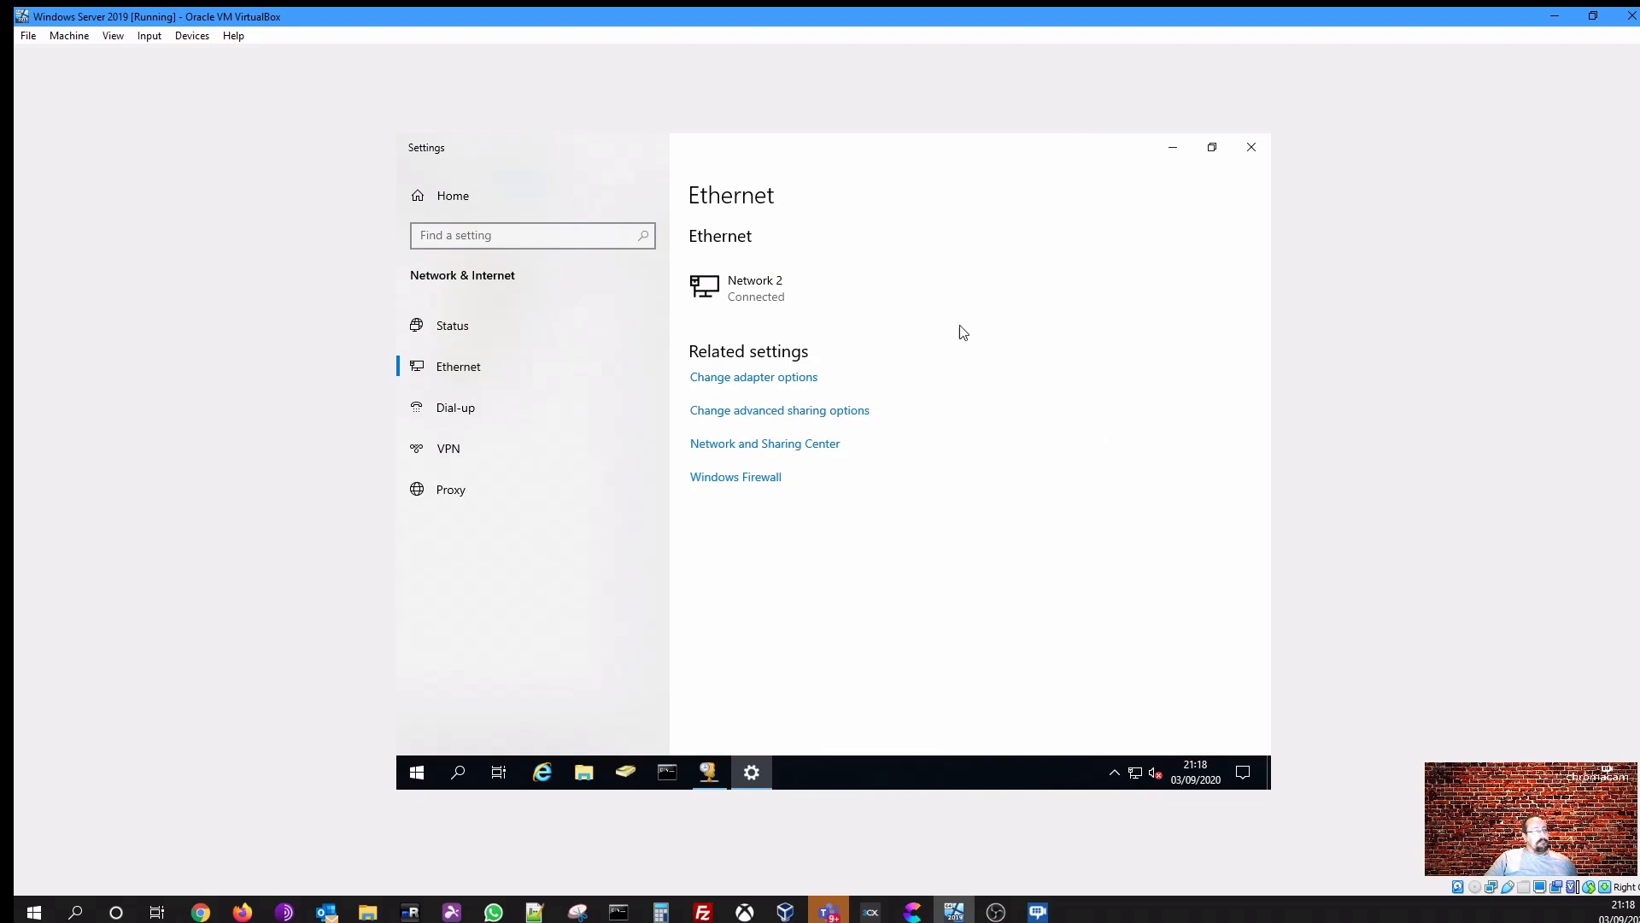
click(733, 288)
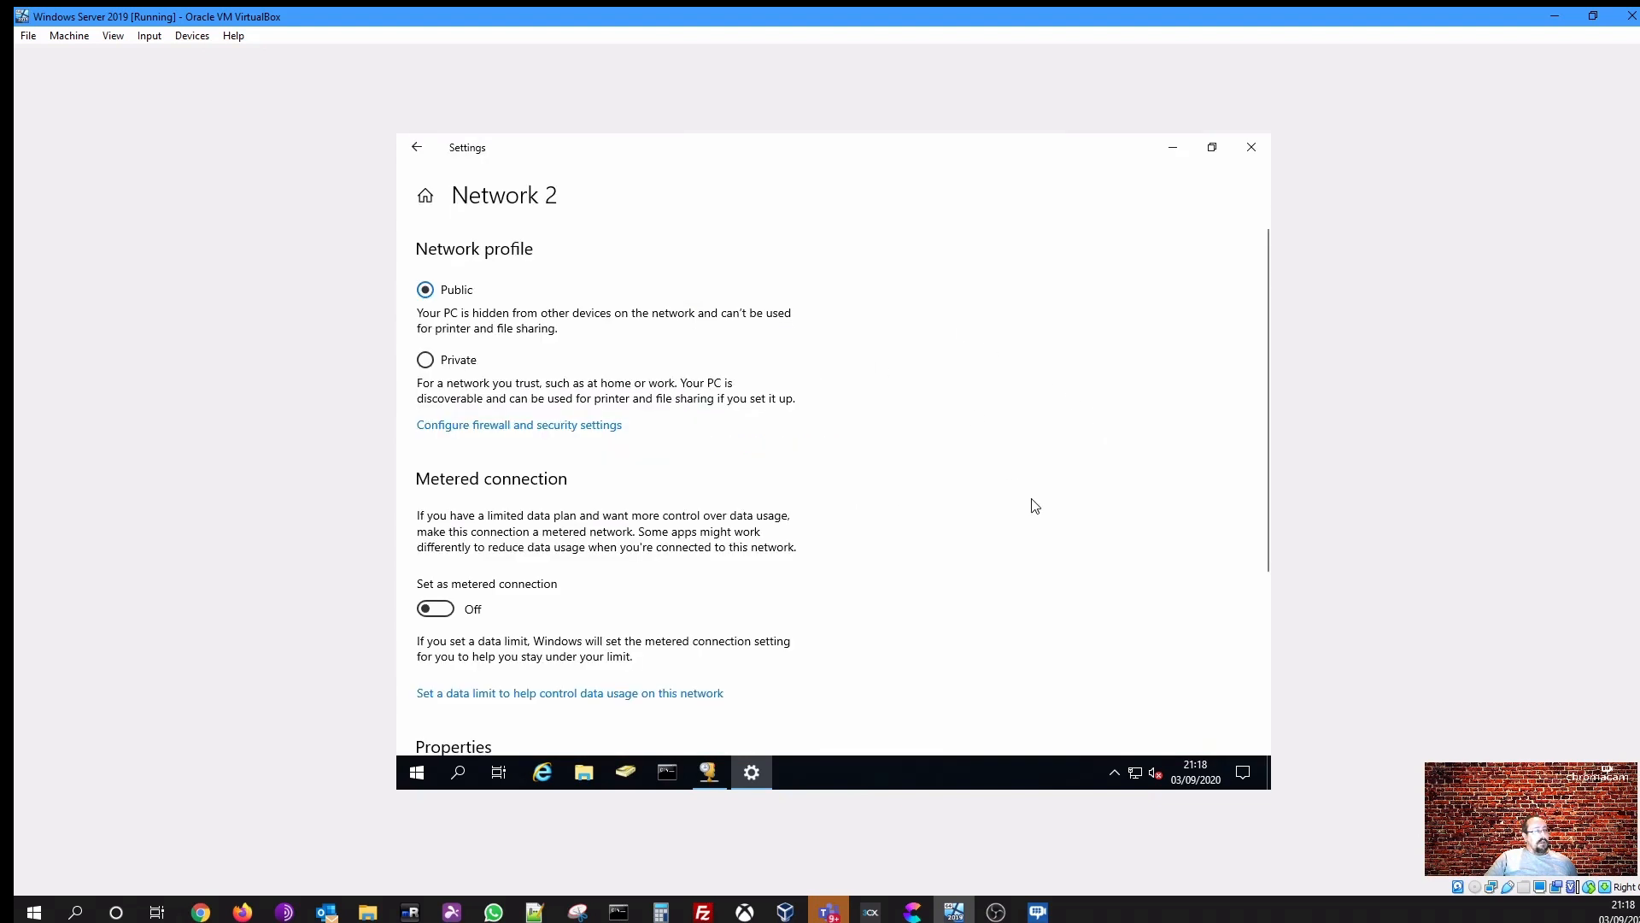
scroll(984, 523, down, 4)
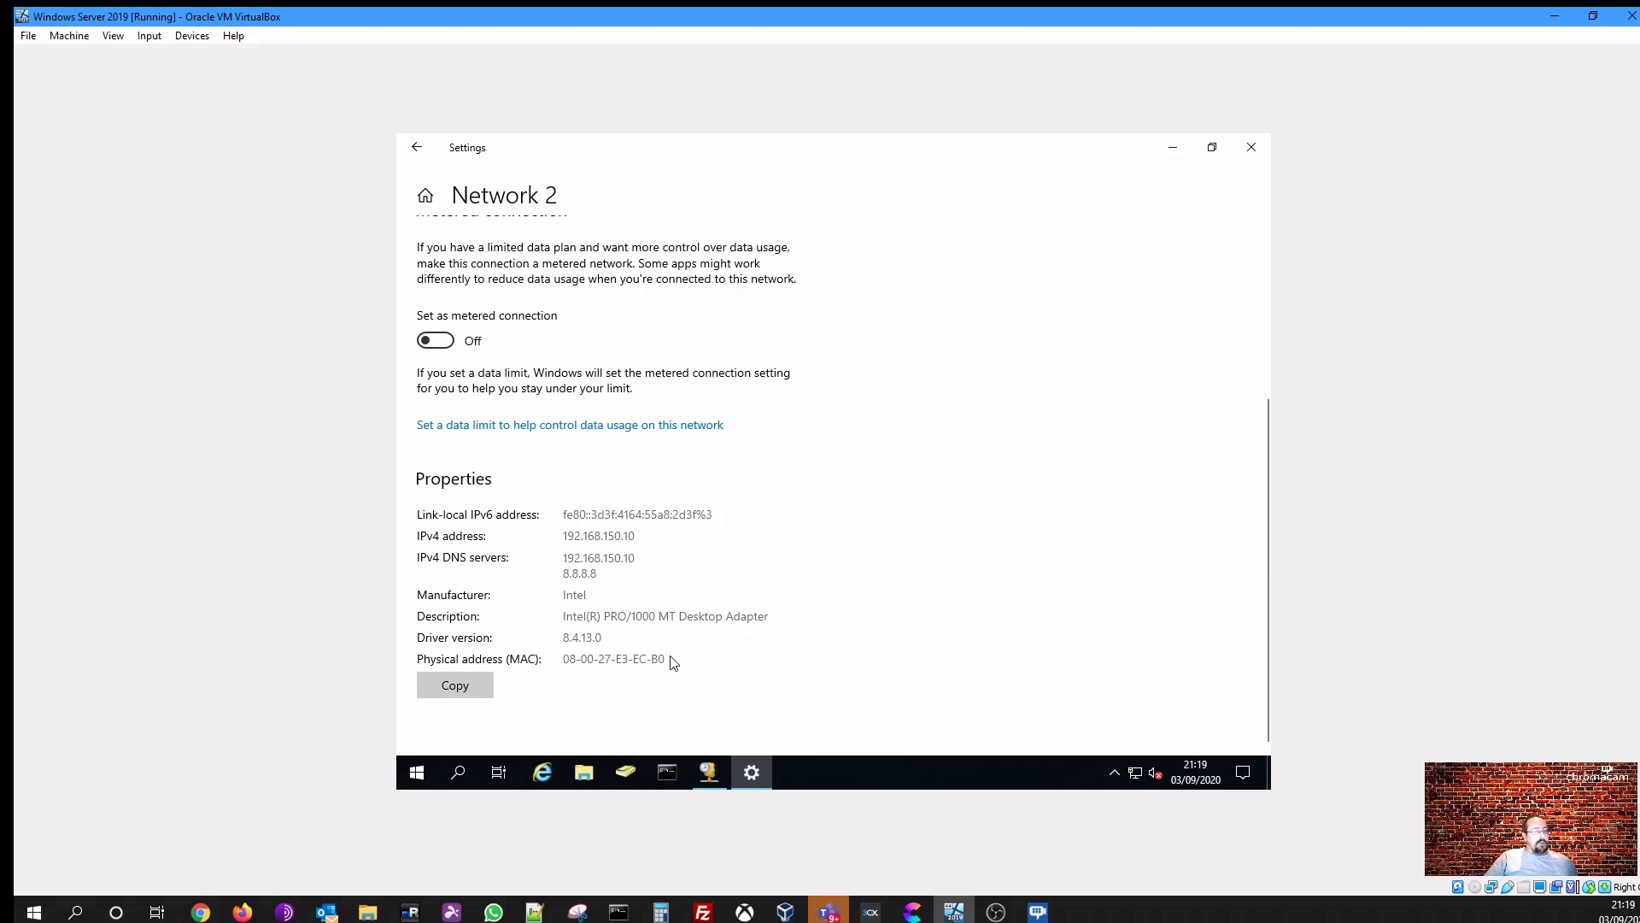
click(1253, 148)
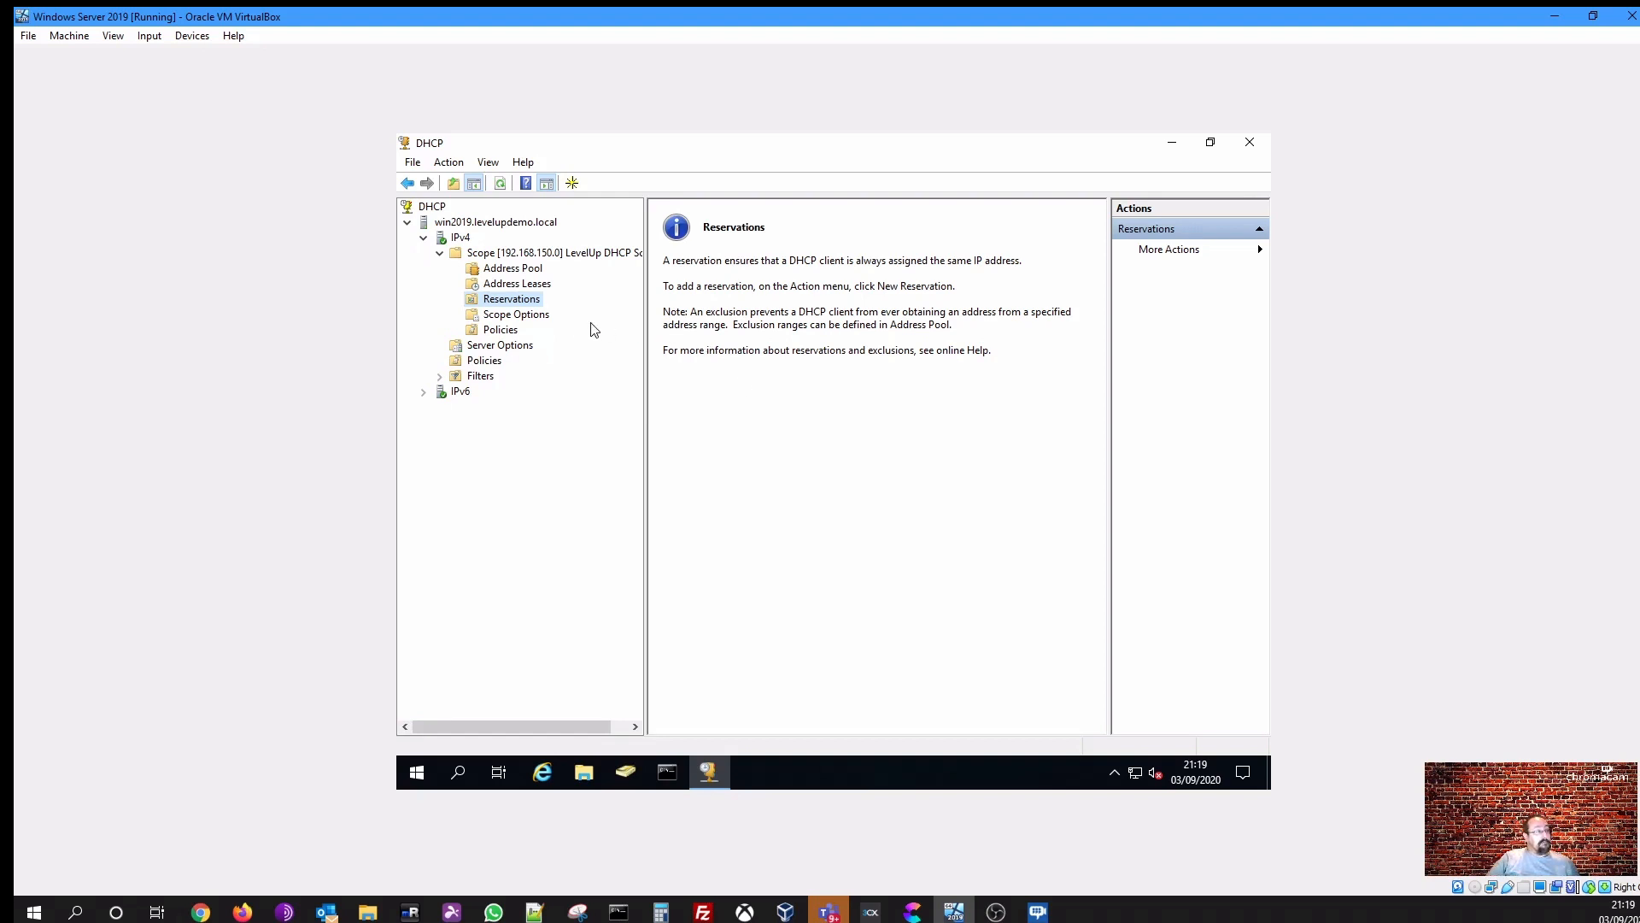
- Browse the scope's Scope Options, Policies and contents in the DHCP console
click(545, 316)
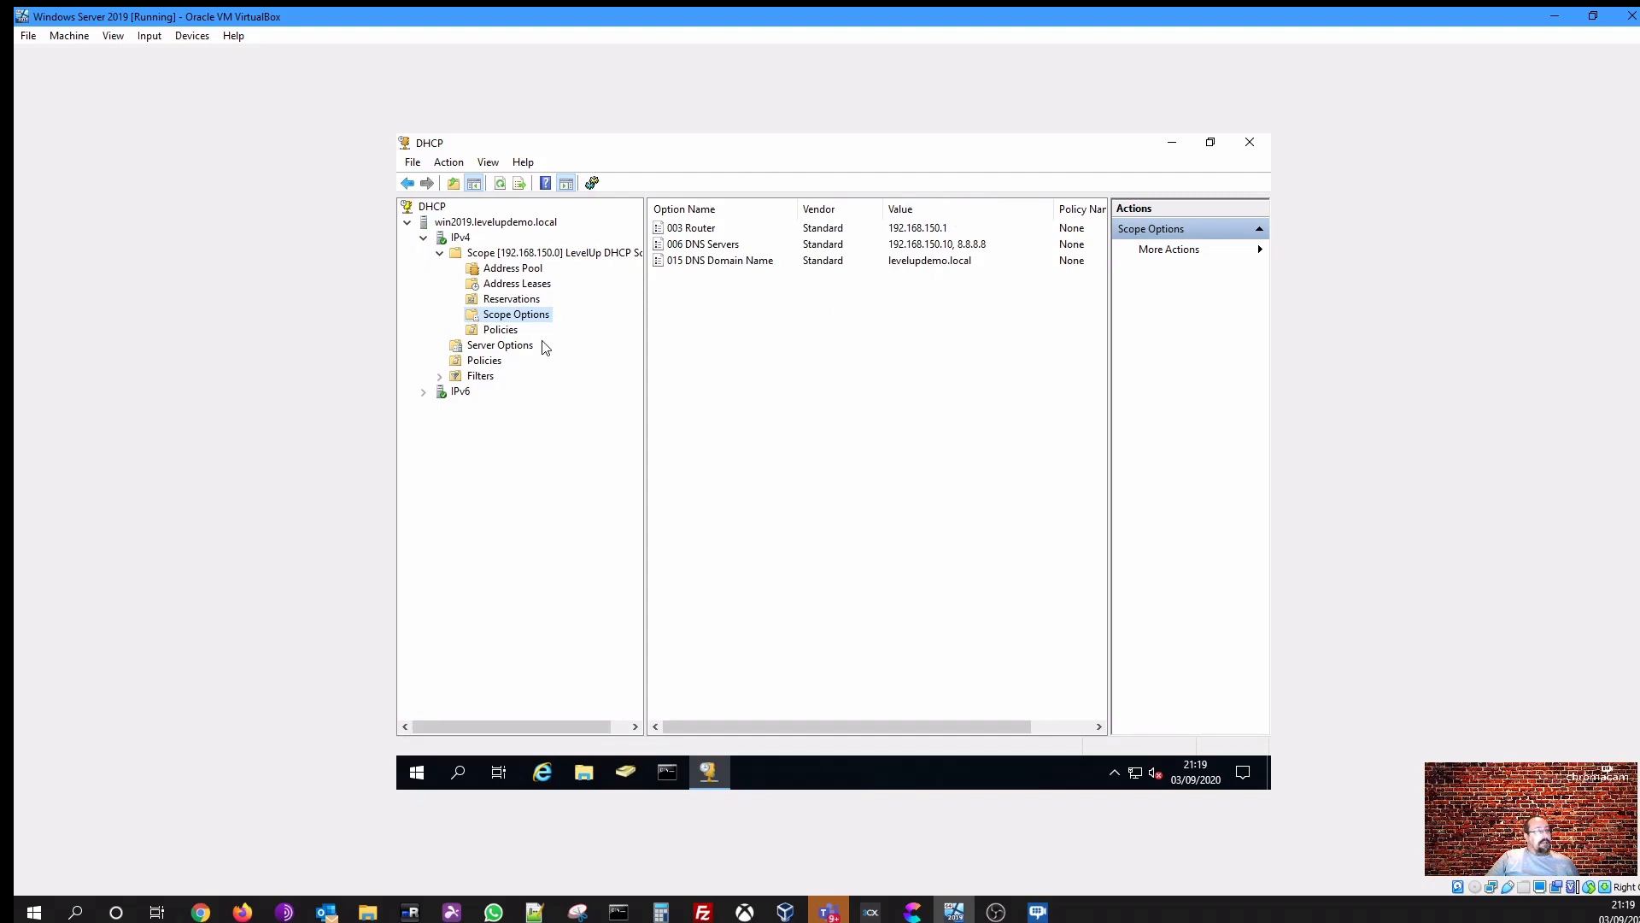
click(517, 333)
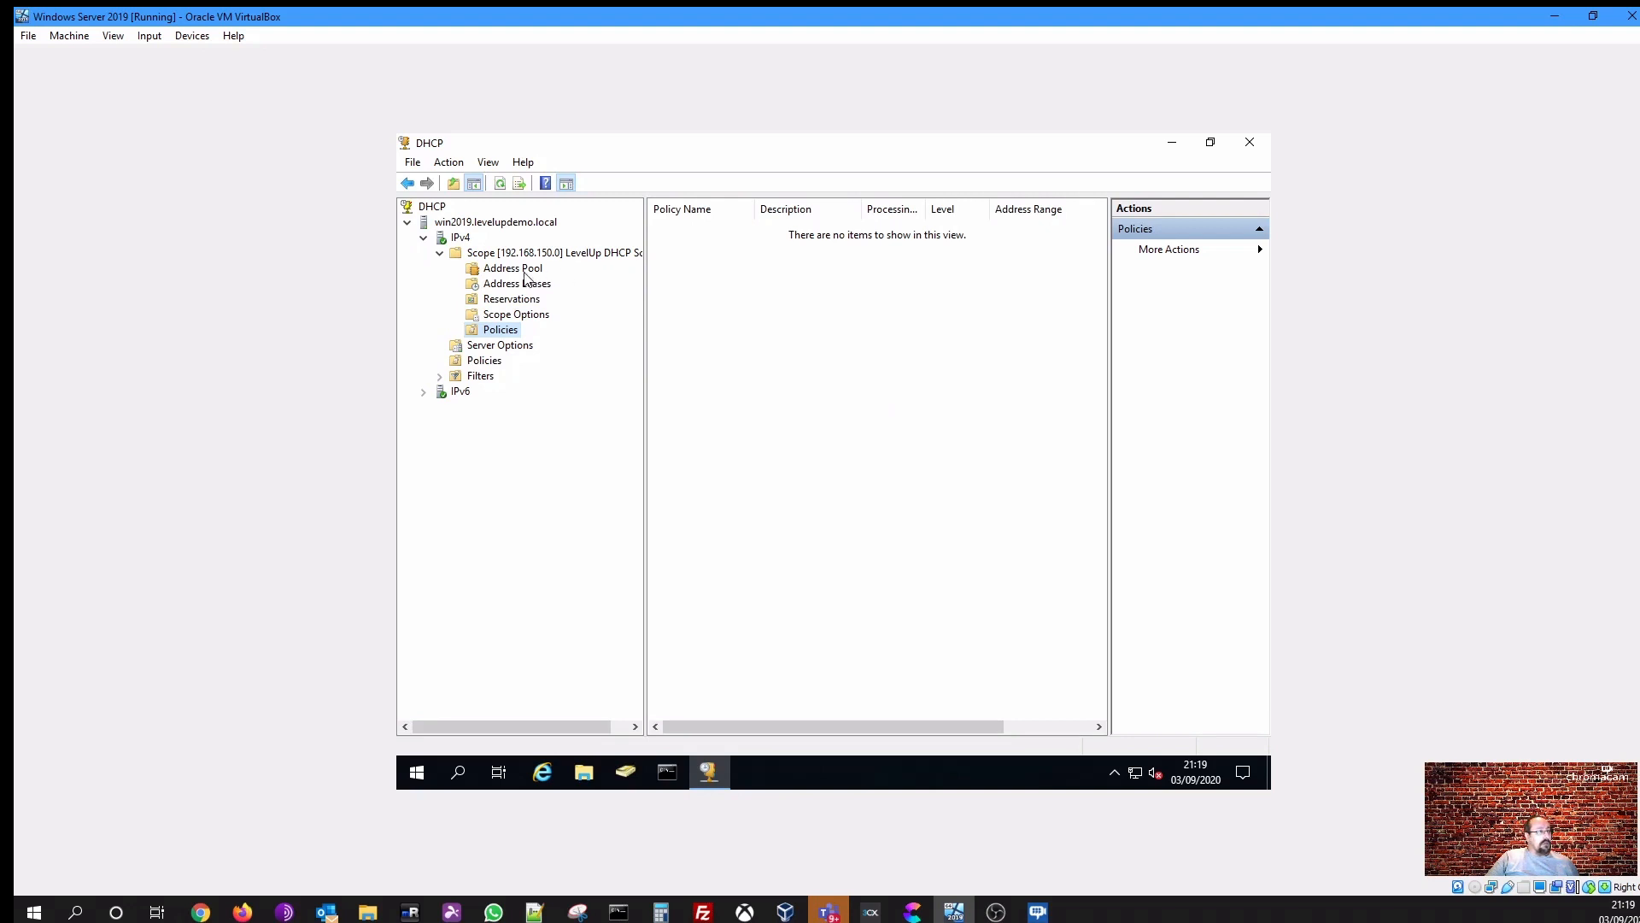
click(498, 261)
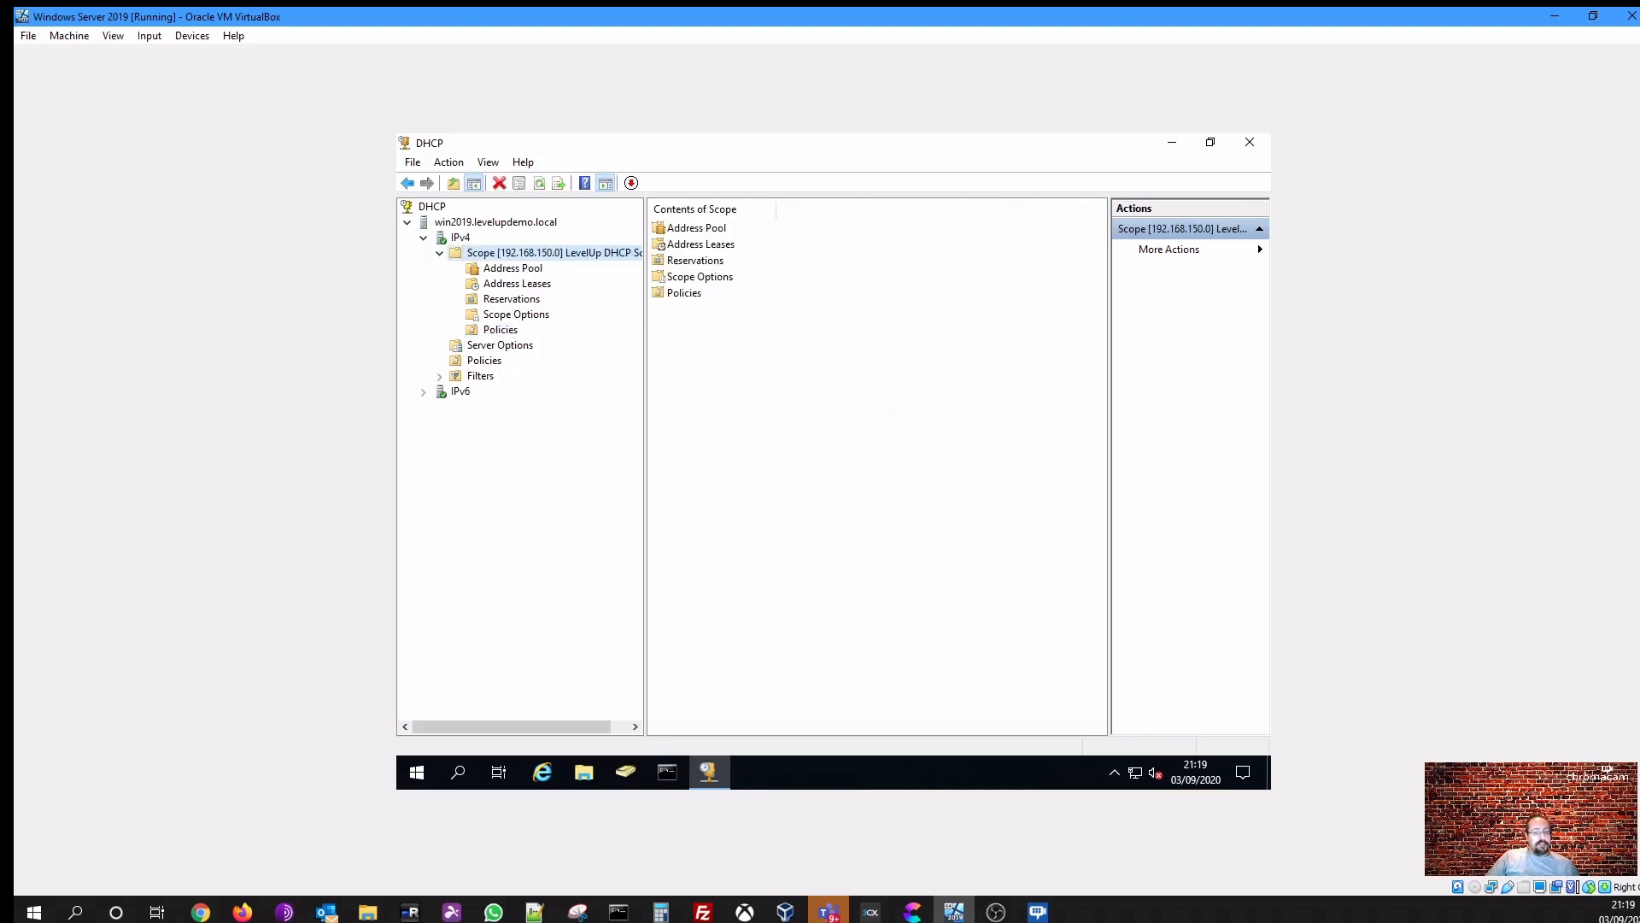
- Minimize the server VM and start the Windows 10 - DMZ virtual machine, positioning its window
click(1555, 16)
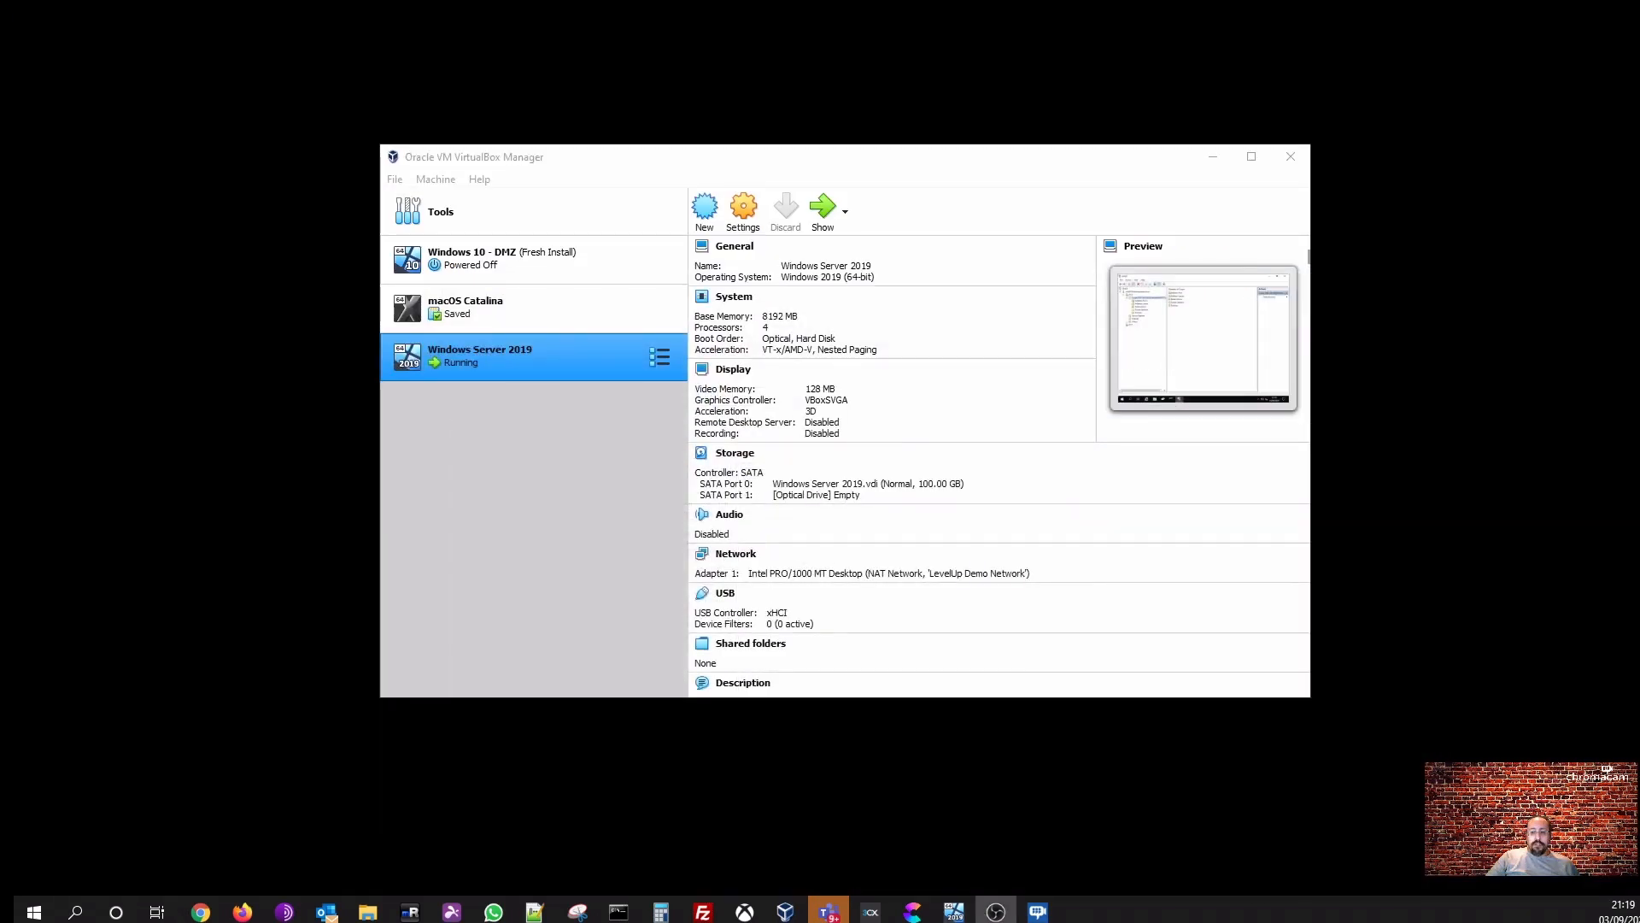
click(464, 251)
click(822, 209)
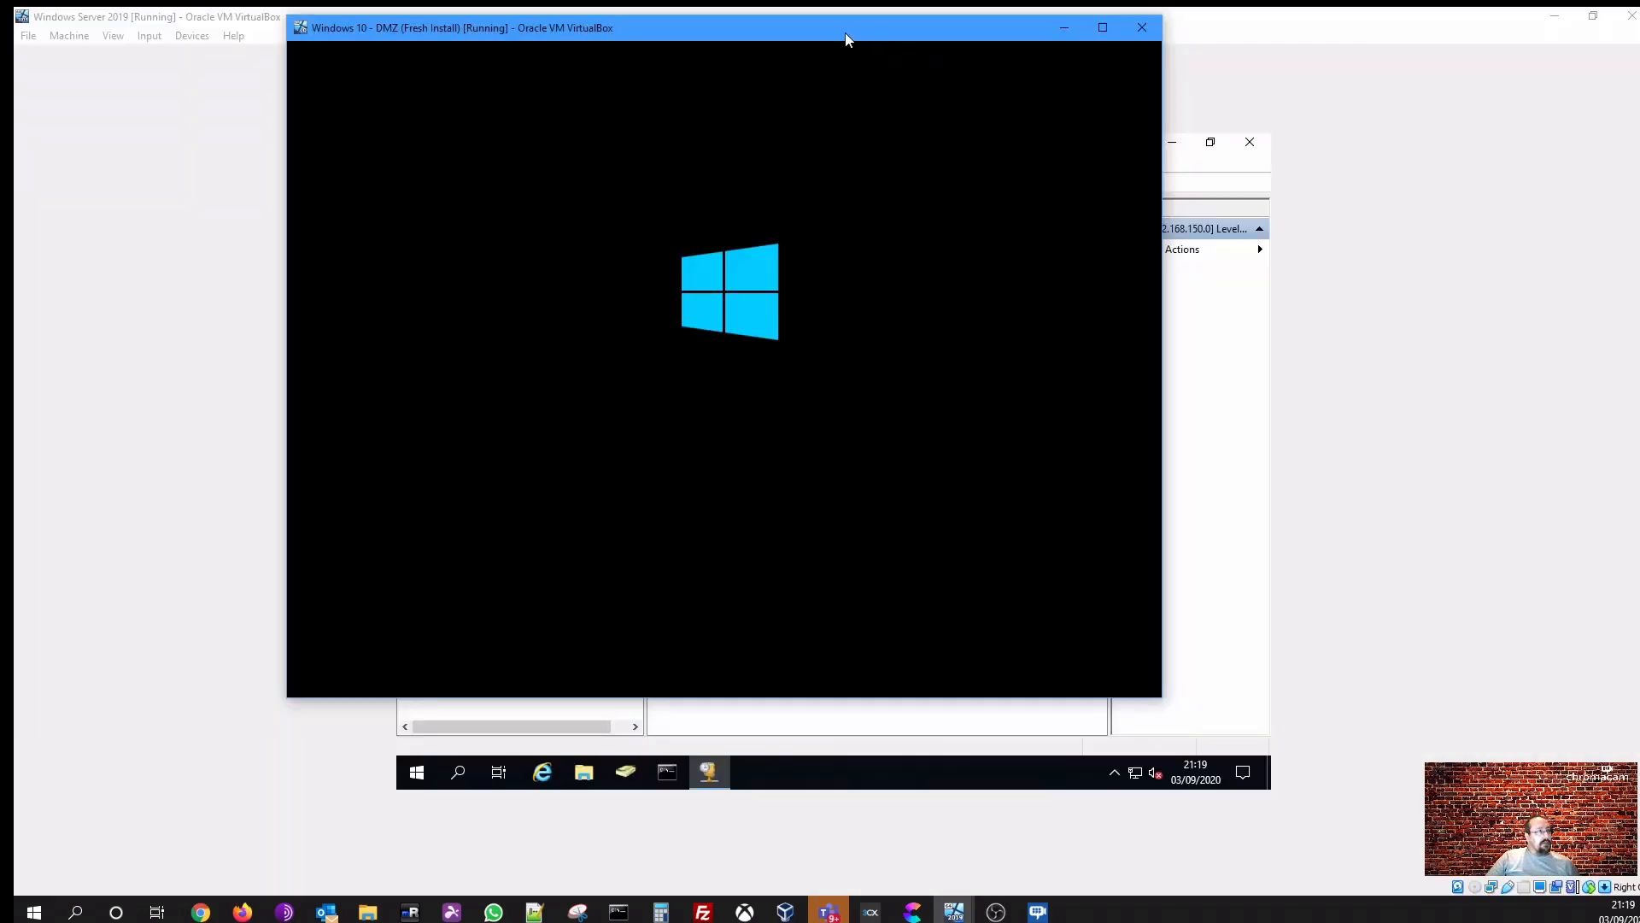
drag(846, 40, 648, 67)
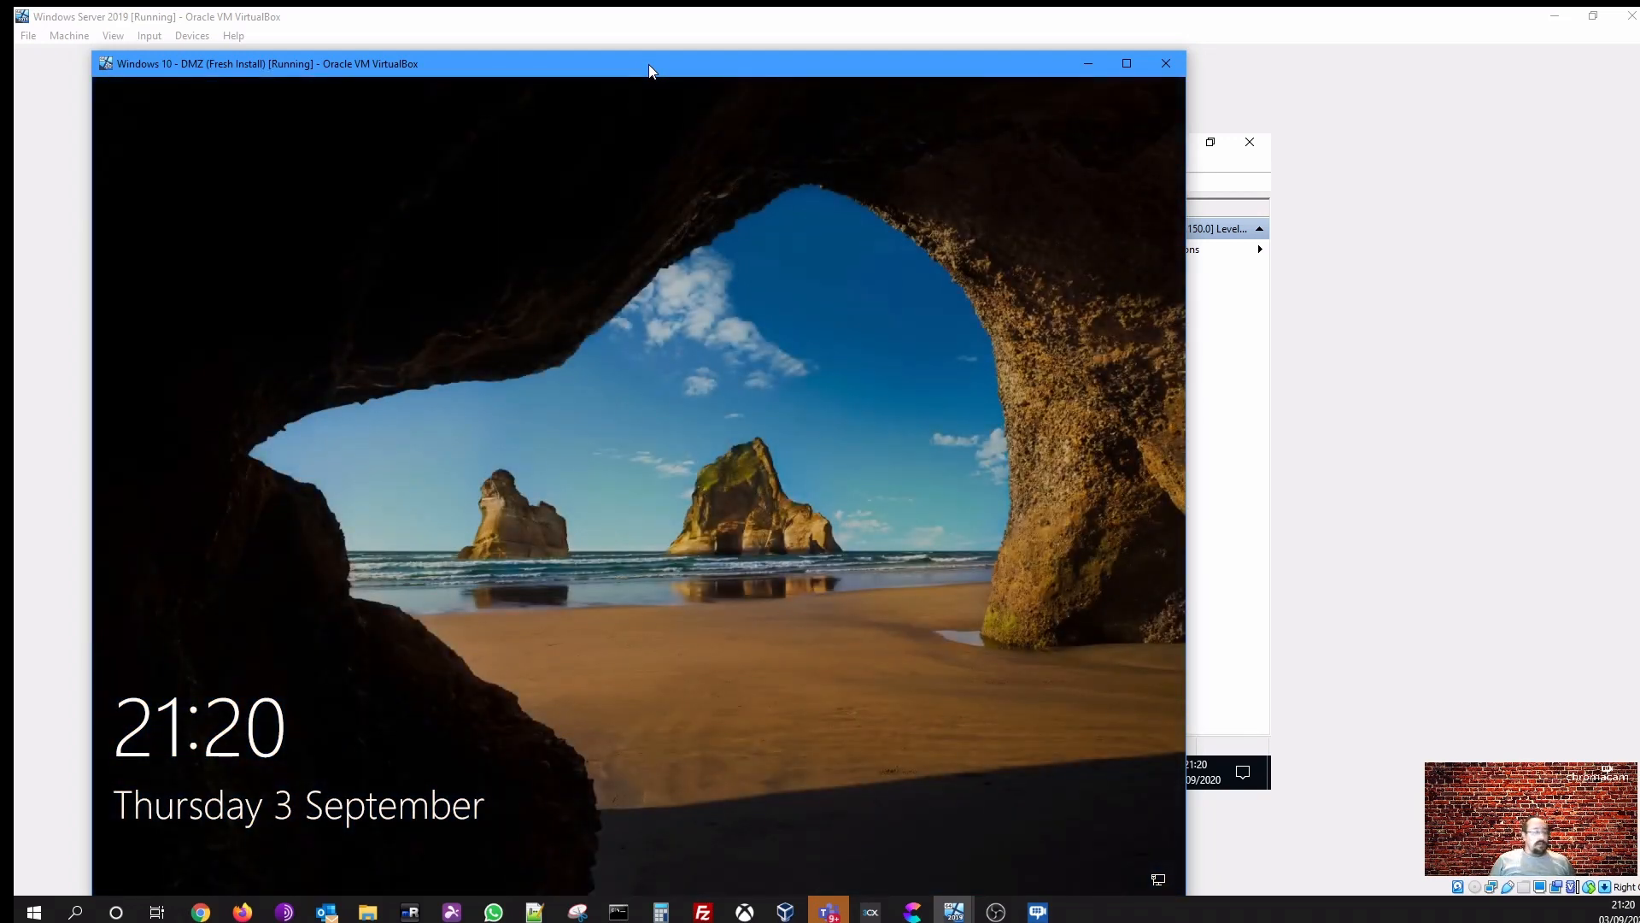
drag(648, 64, 714, 39)
- Sign in to the Windows 10 client with the user account's password
click(603, 473)
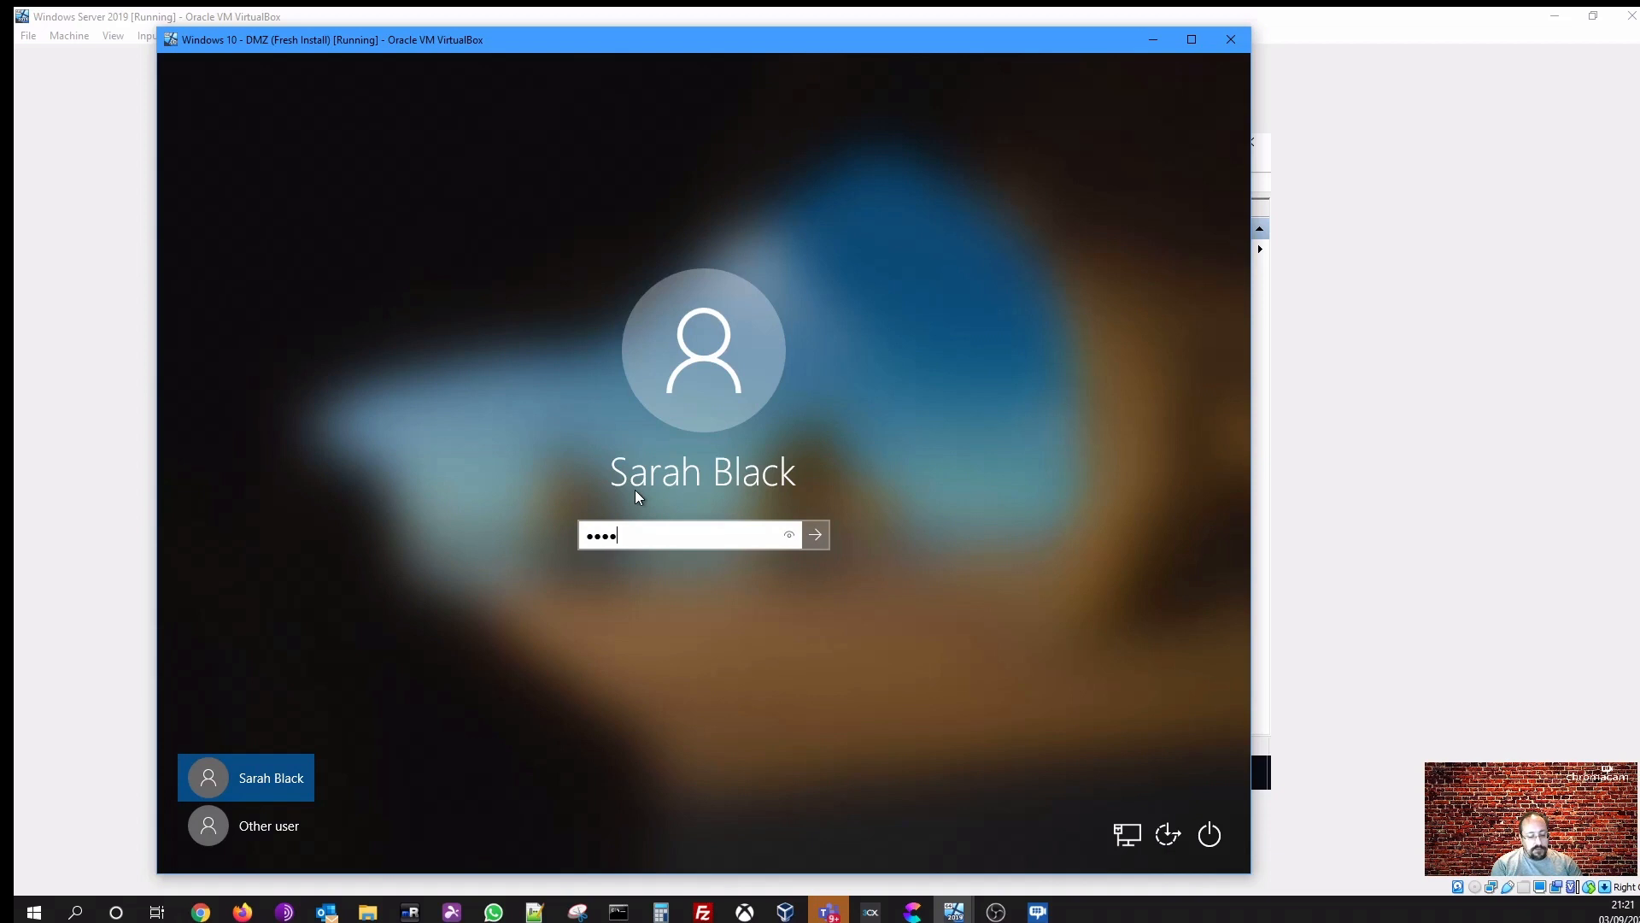
key(Return)
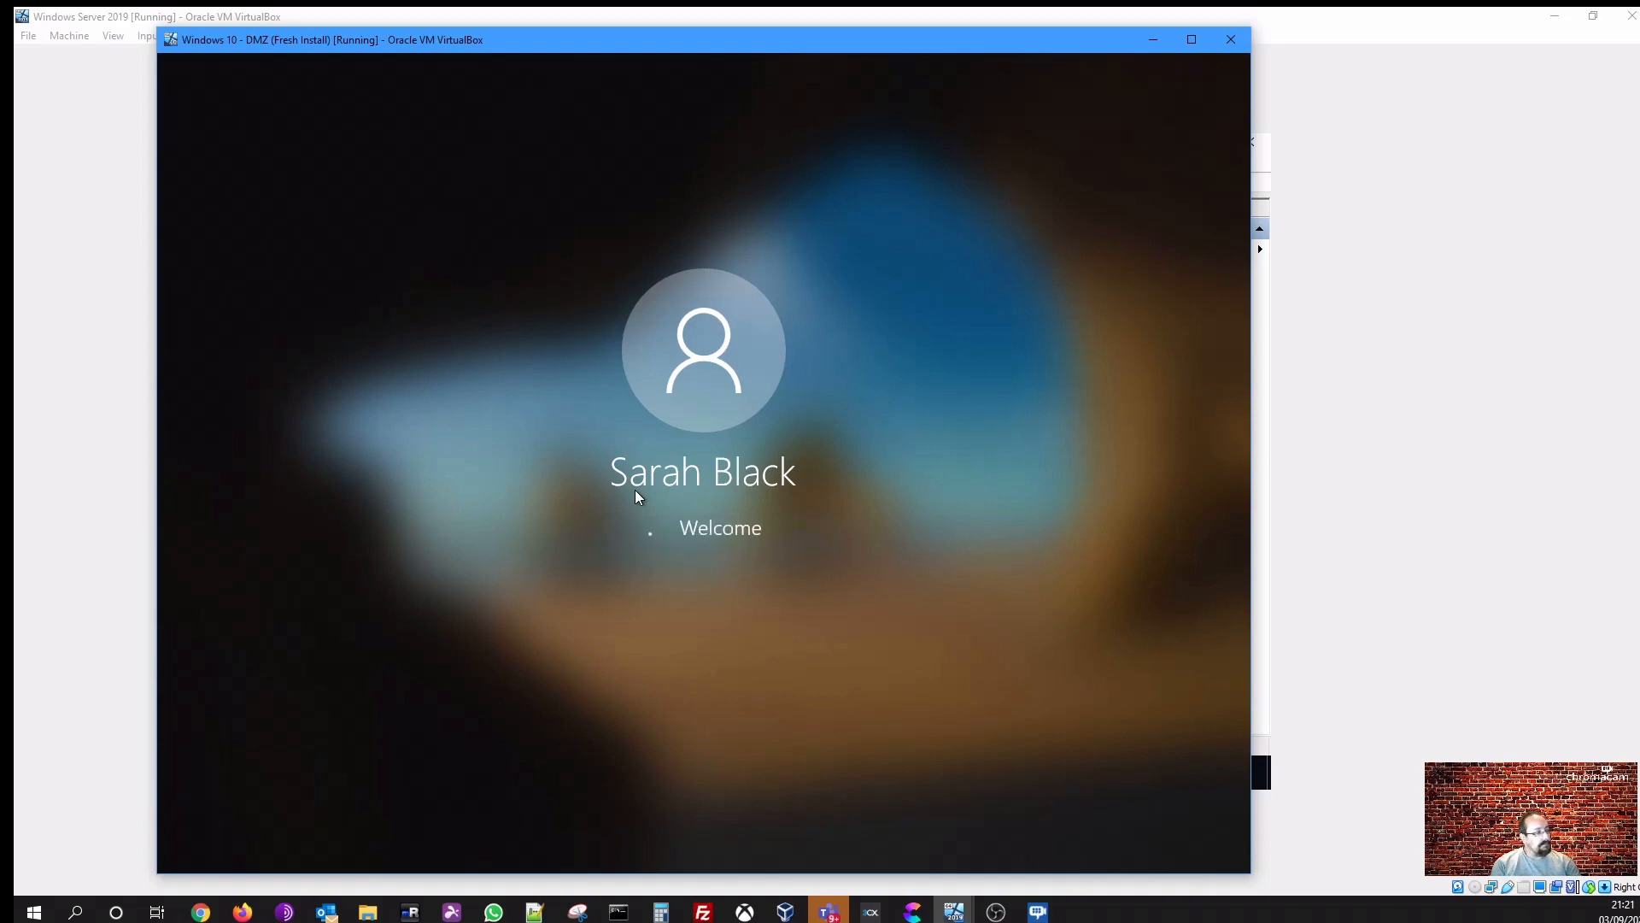
key(Return)
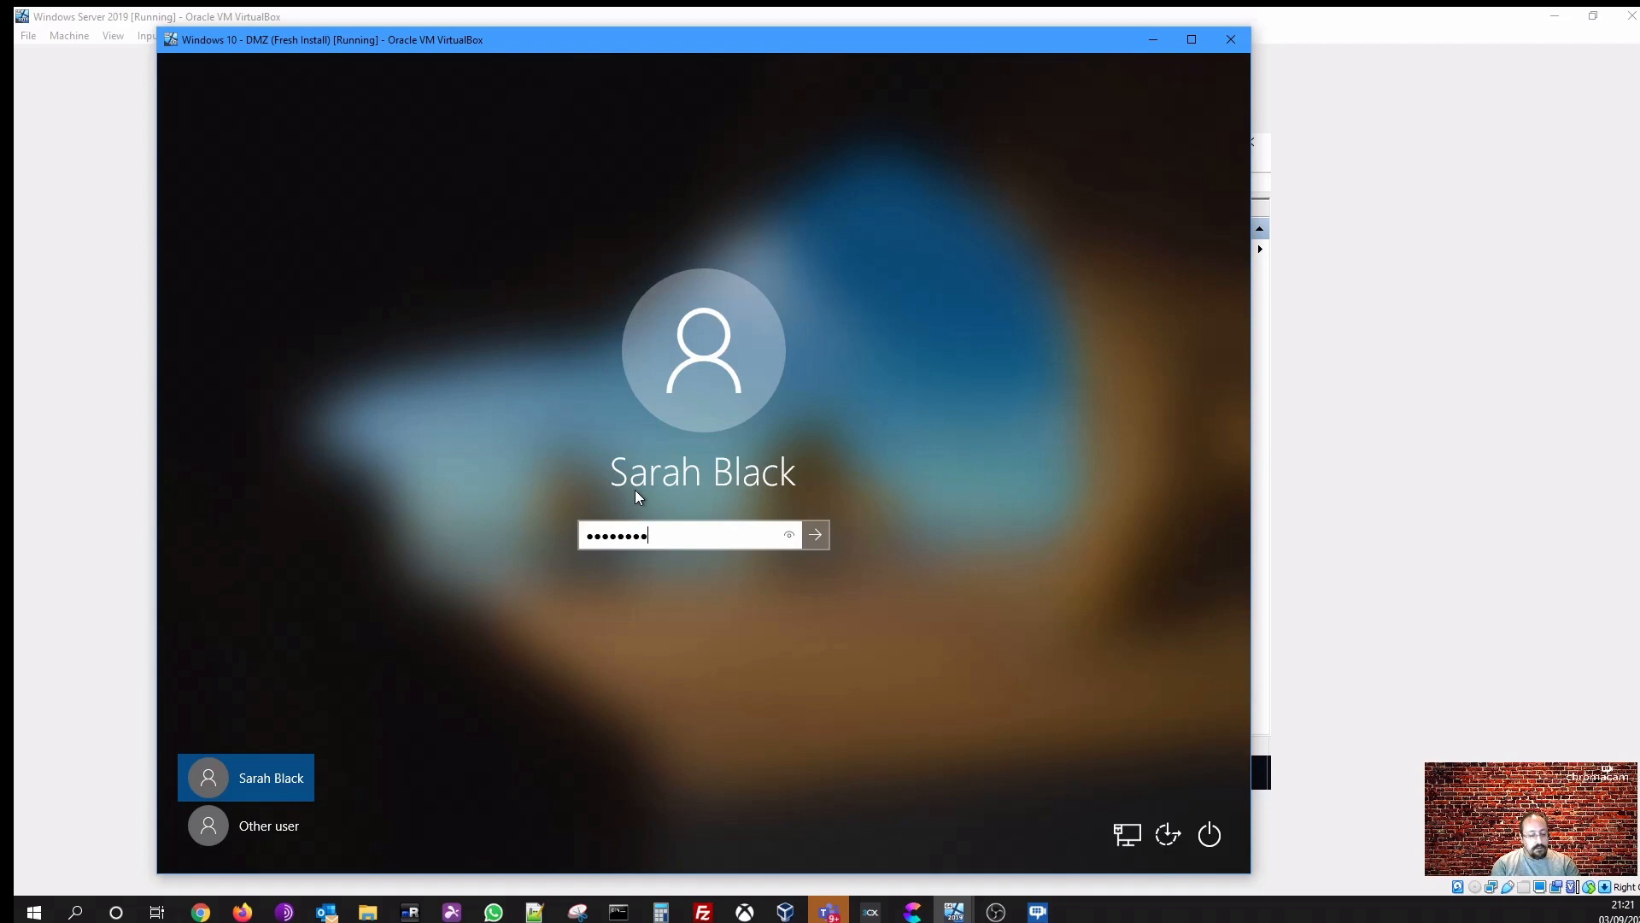
key(Return)
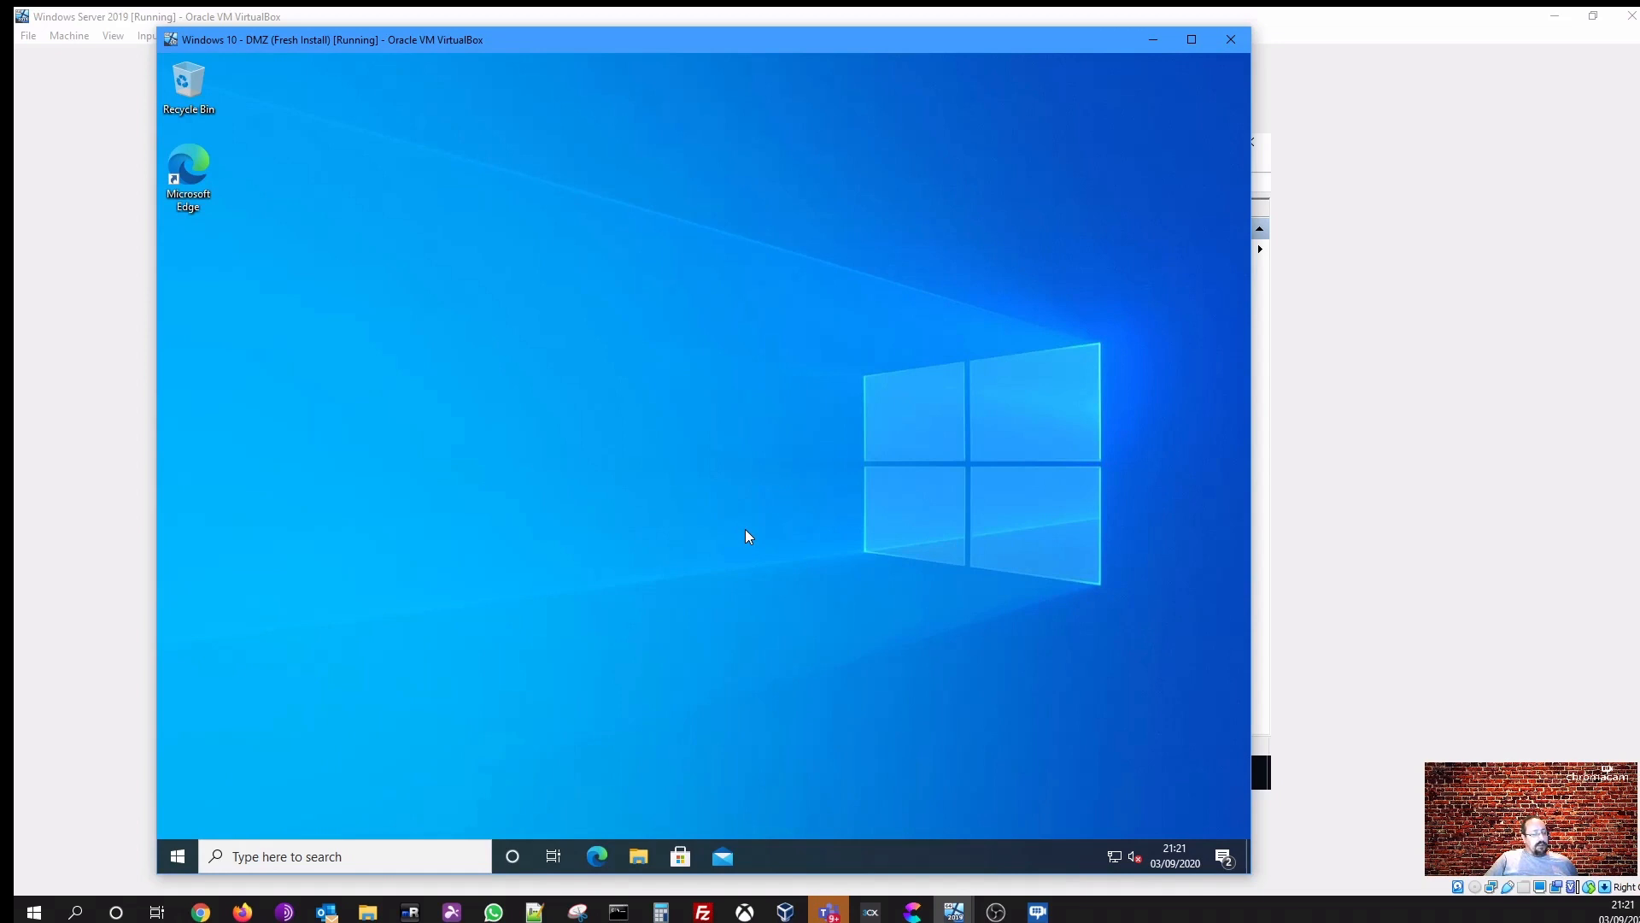
- Open Command Prompt on the Windows 10 client and run ipconfig /all
click(177, 855)
text(cm)
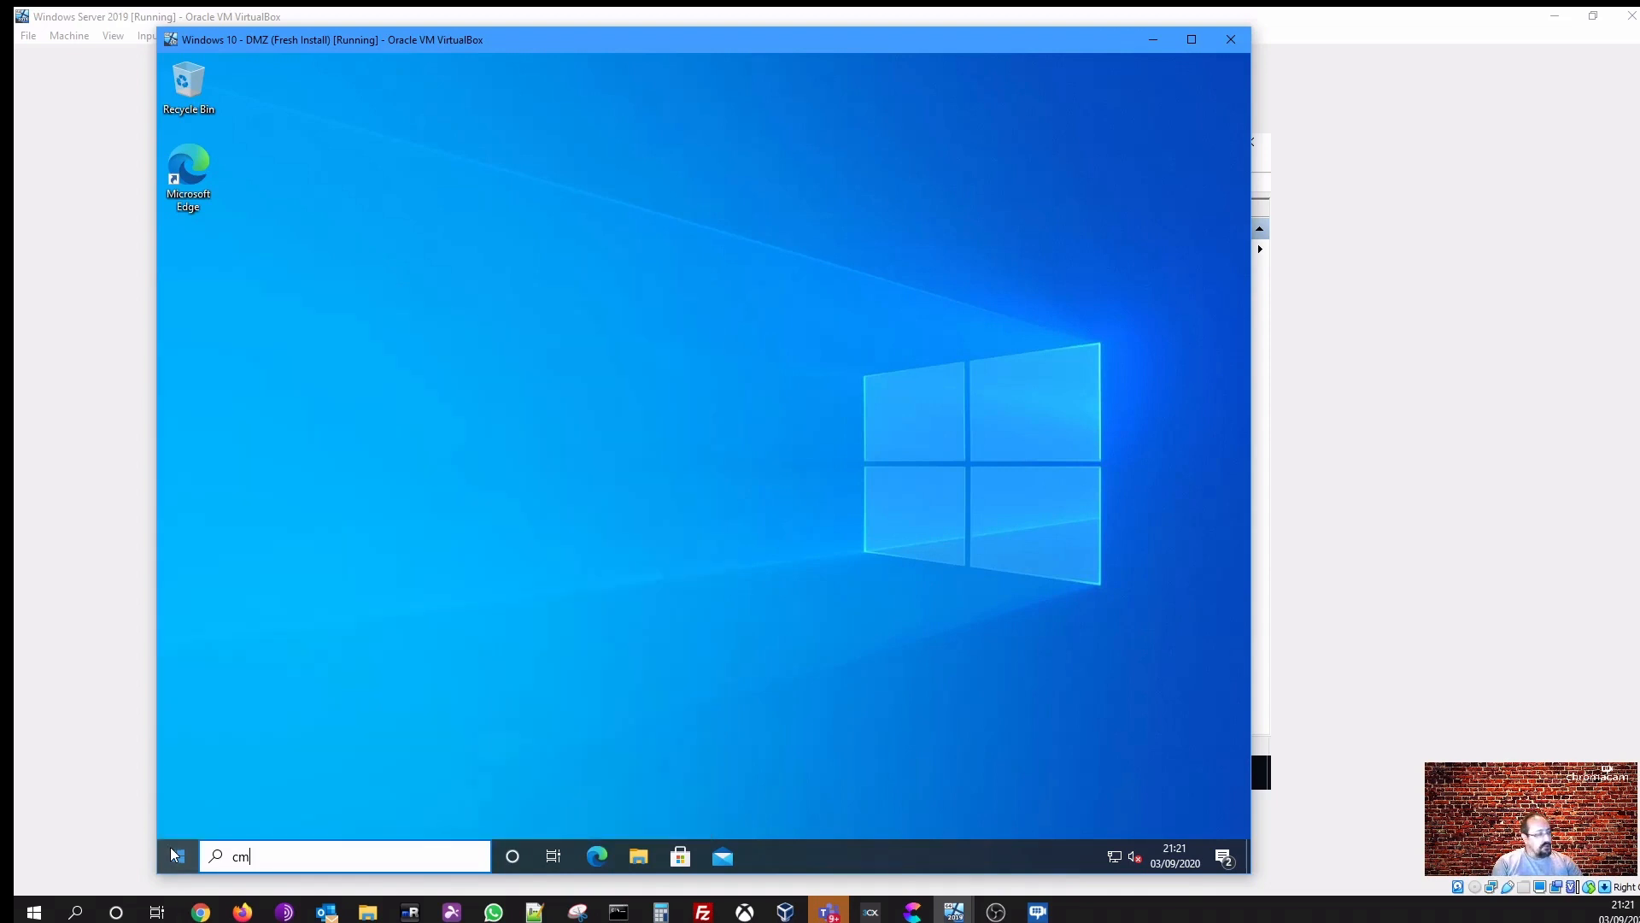
text(d)
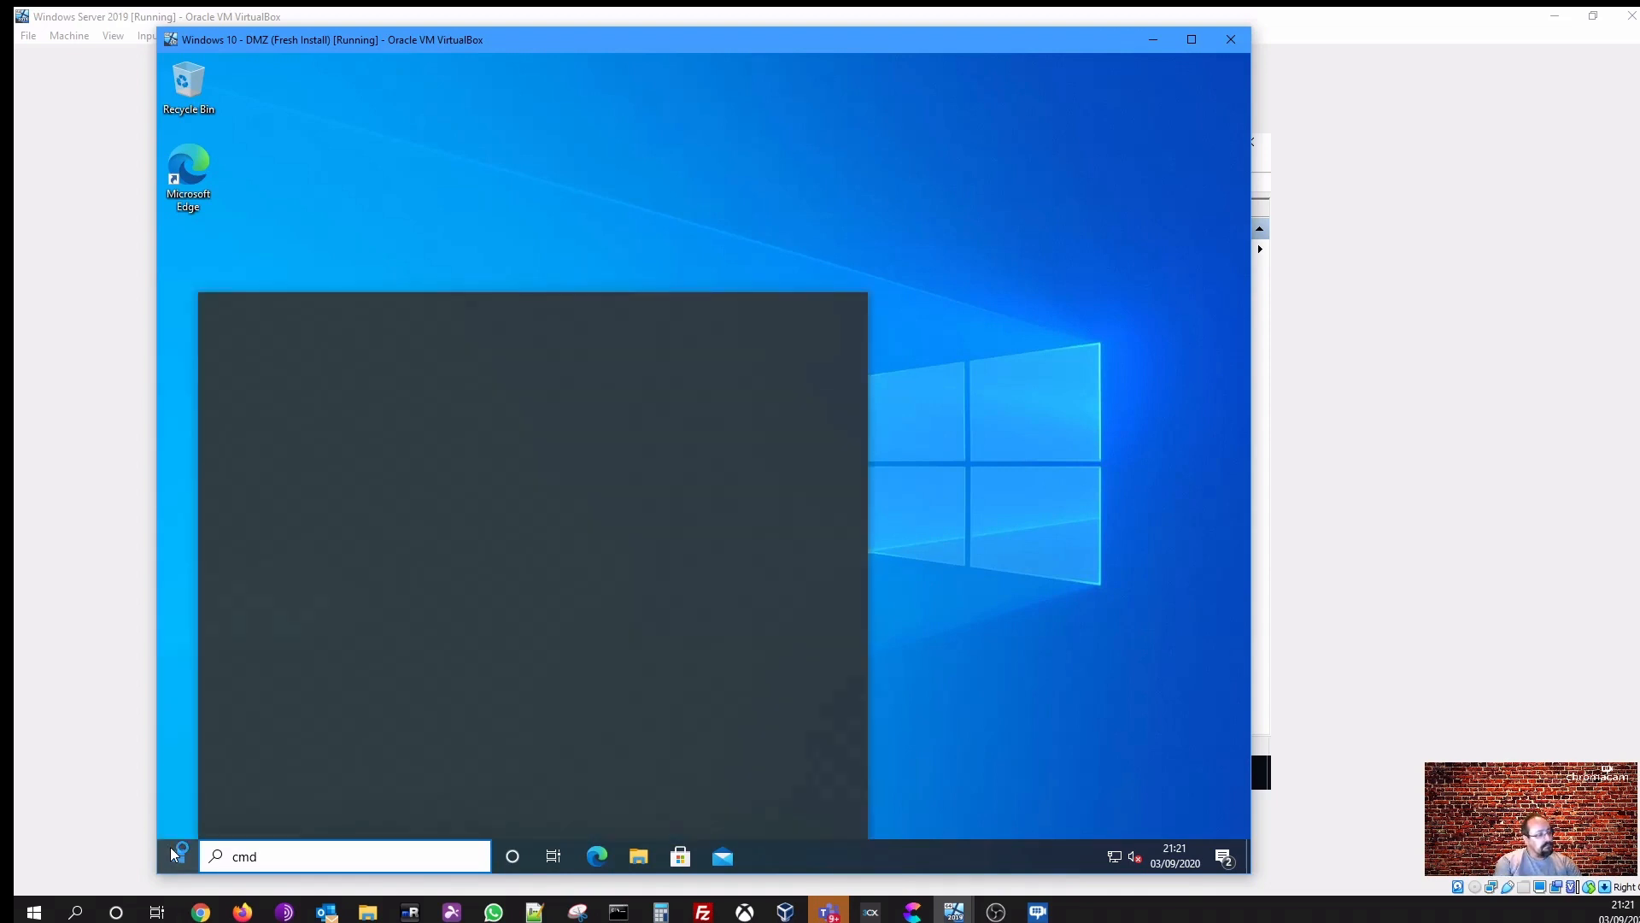
key(Return)
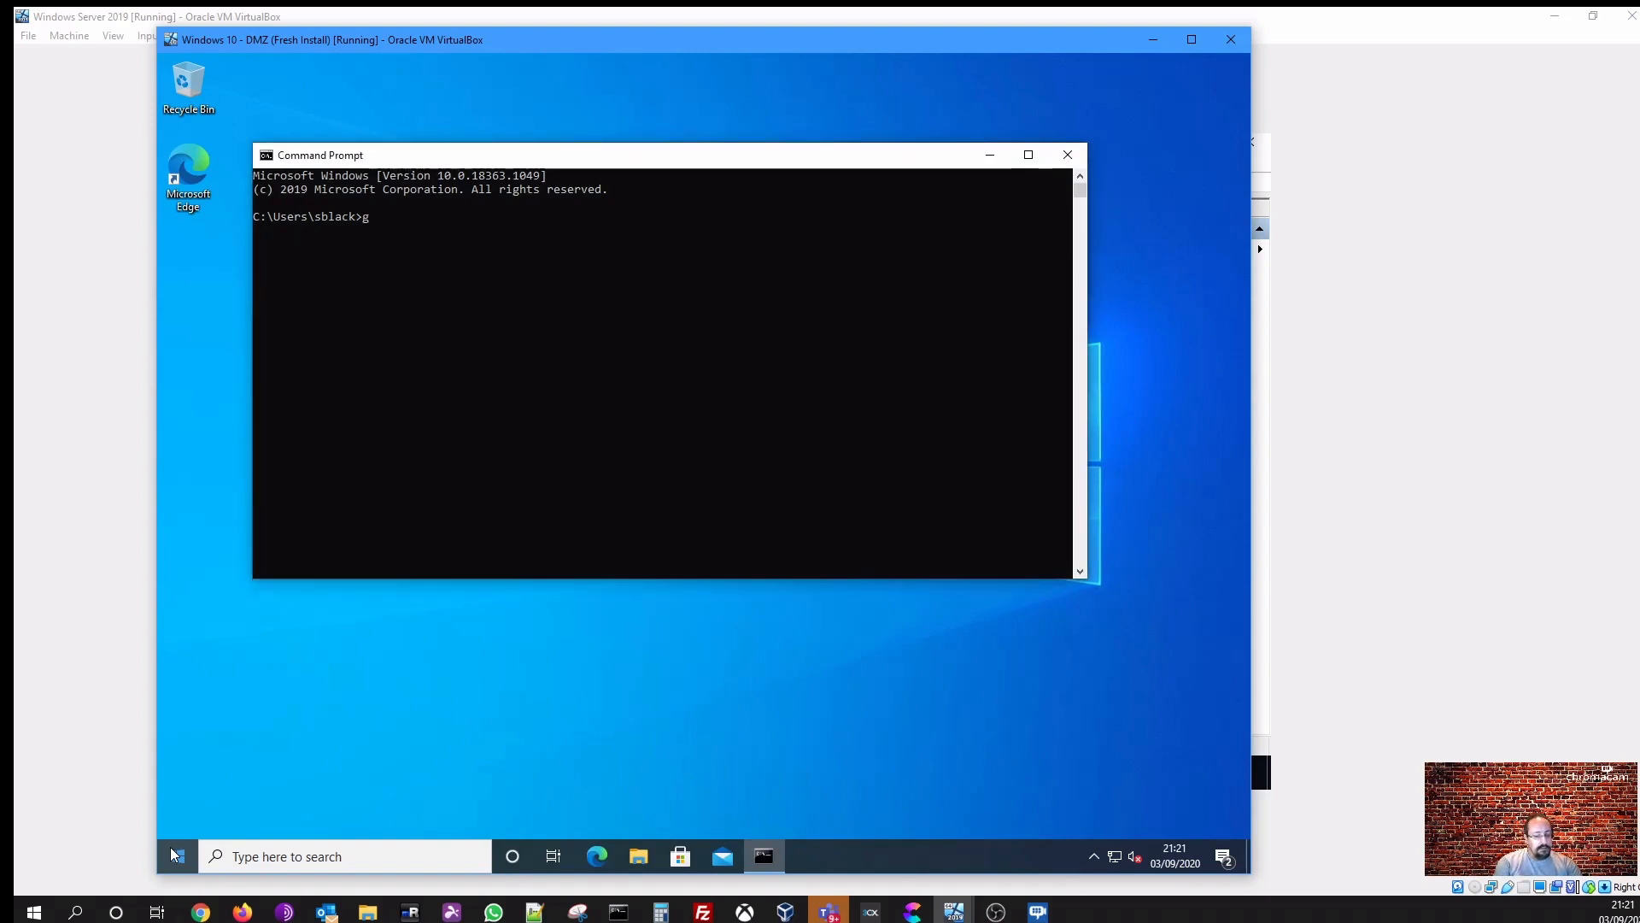
text(g /all)
key(BackSpace)
key(BackSpace)
key(BackSpace)
key(BackSpace)
key(BackSpace)
key(BackSpace)
text(ipcof)
key(BackSpace)
text(nfig /a)
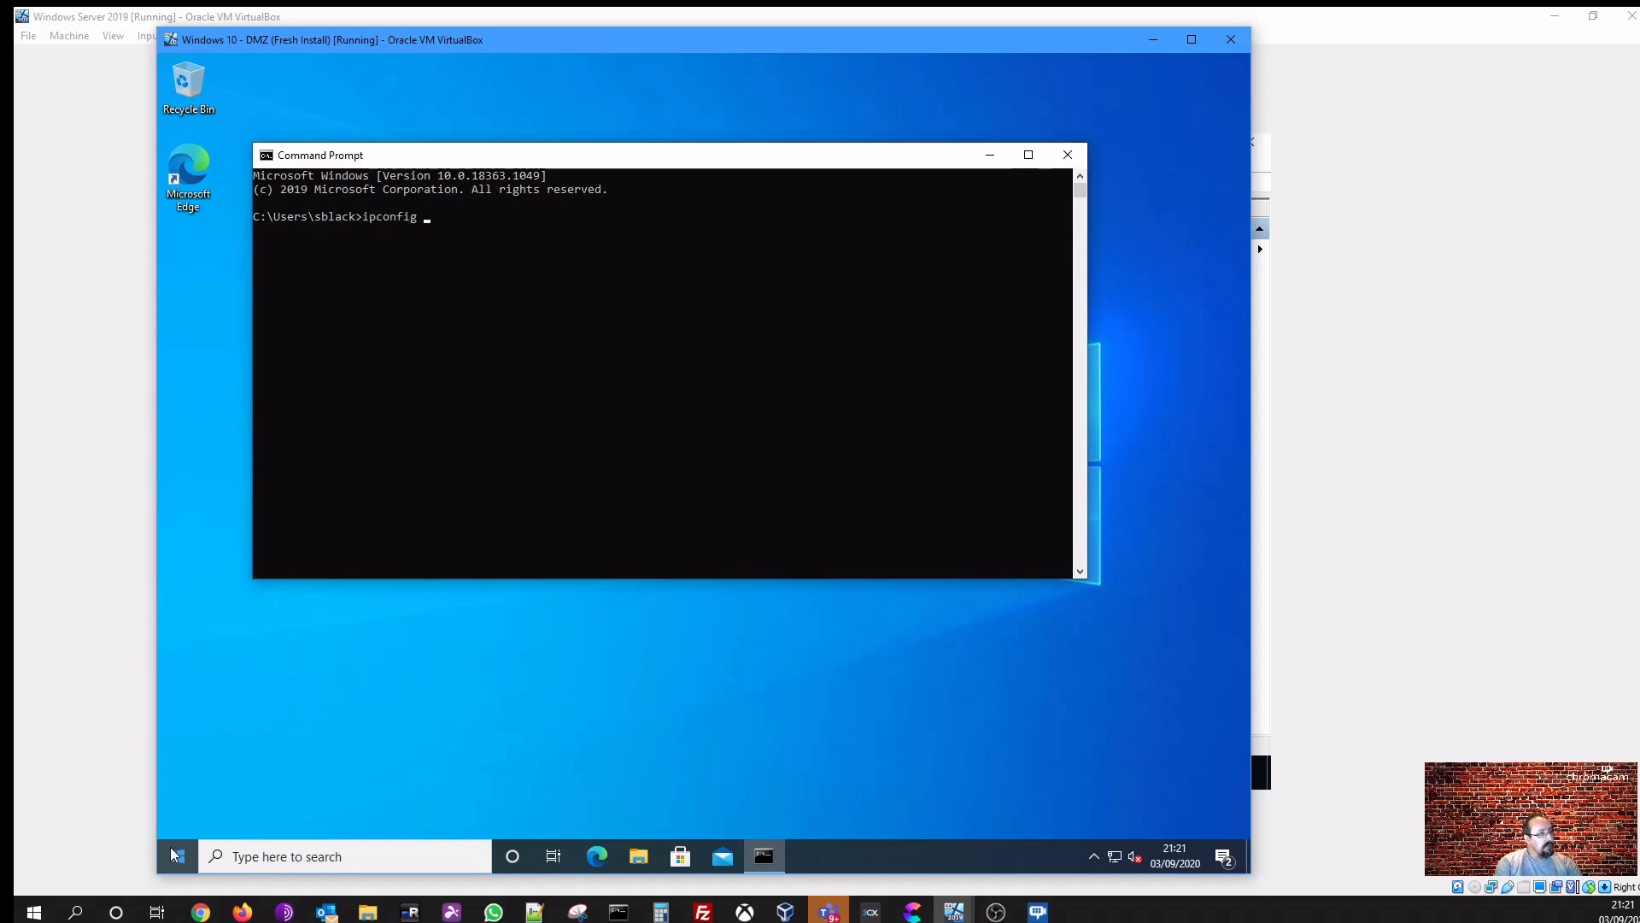
text(ll)
key(Return)
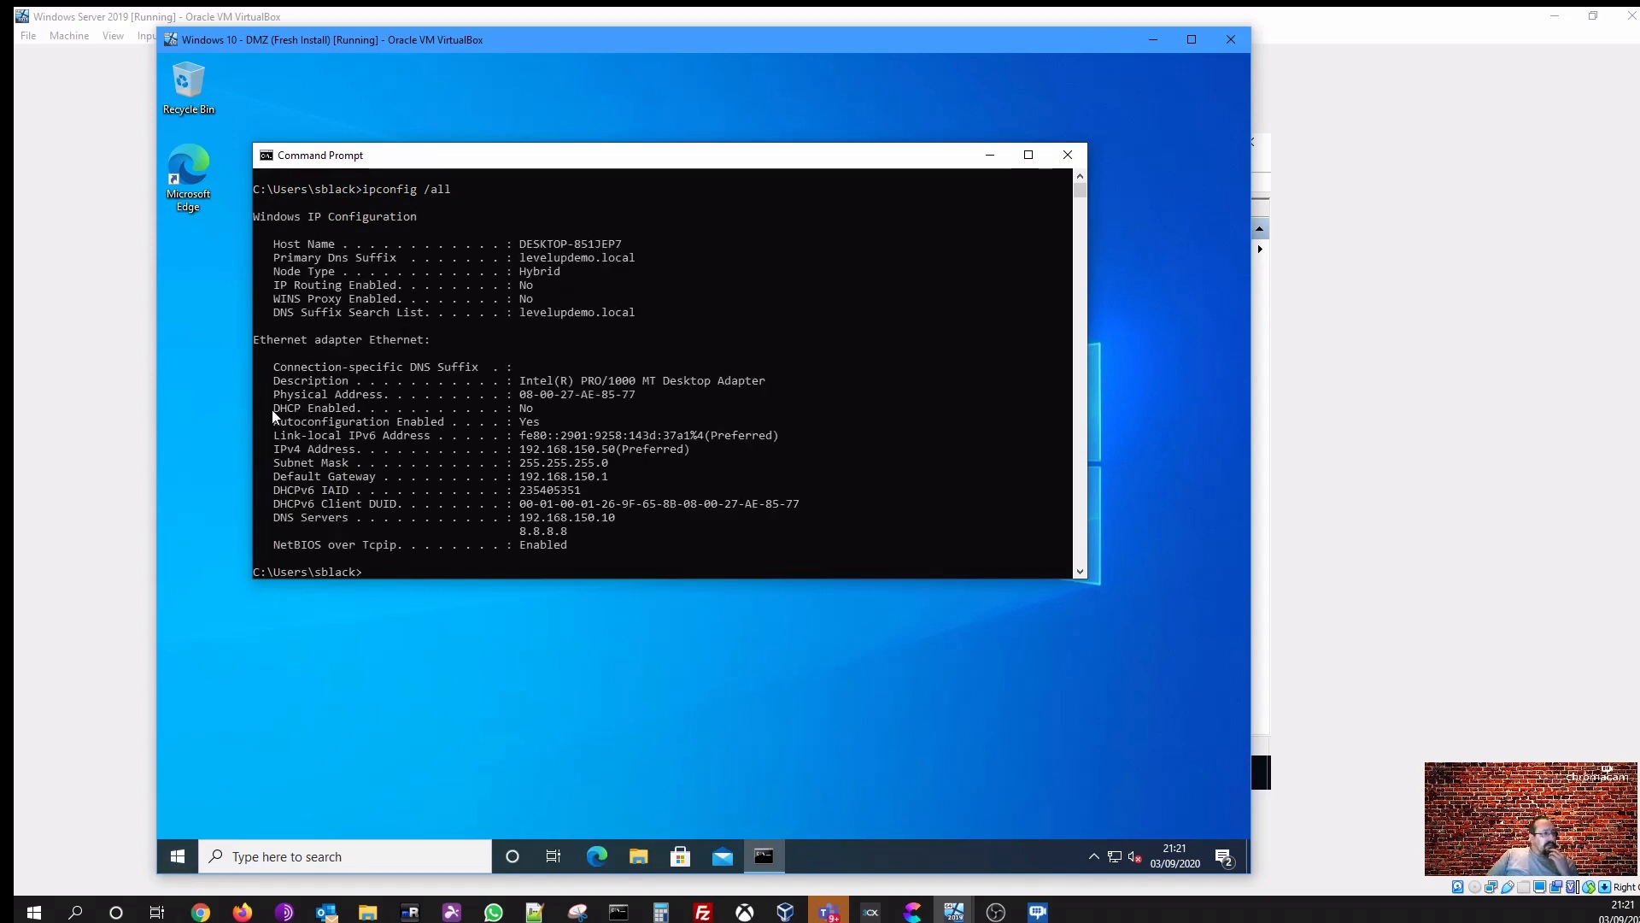
- Highlight the DHCP Enabled and IPv4 Address entries in the client's ipconfig output
drag(272, 409, 355, 413)
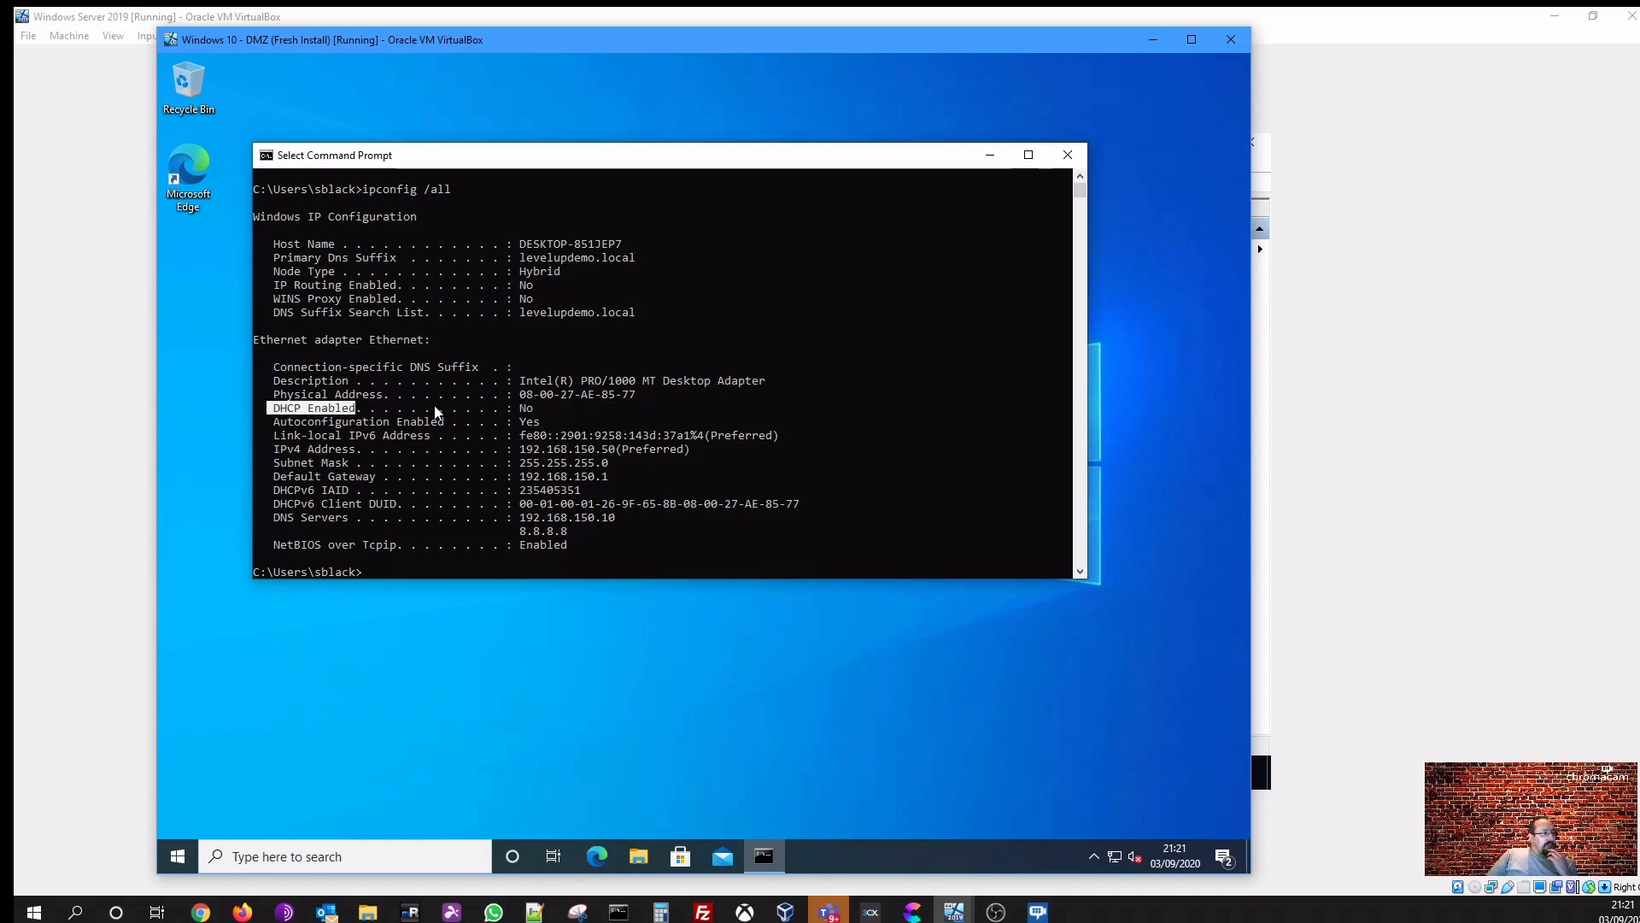
click(524, 405)
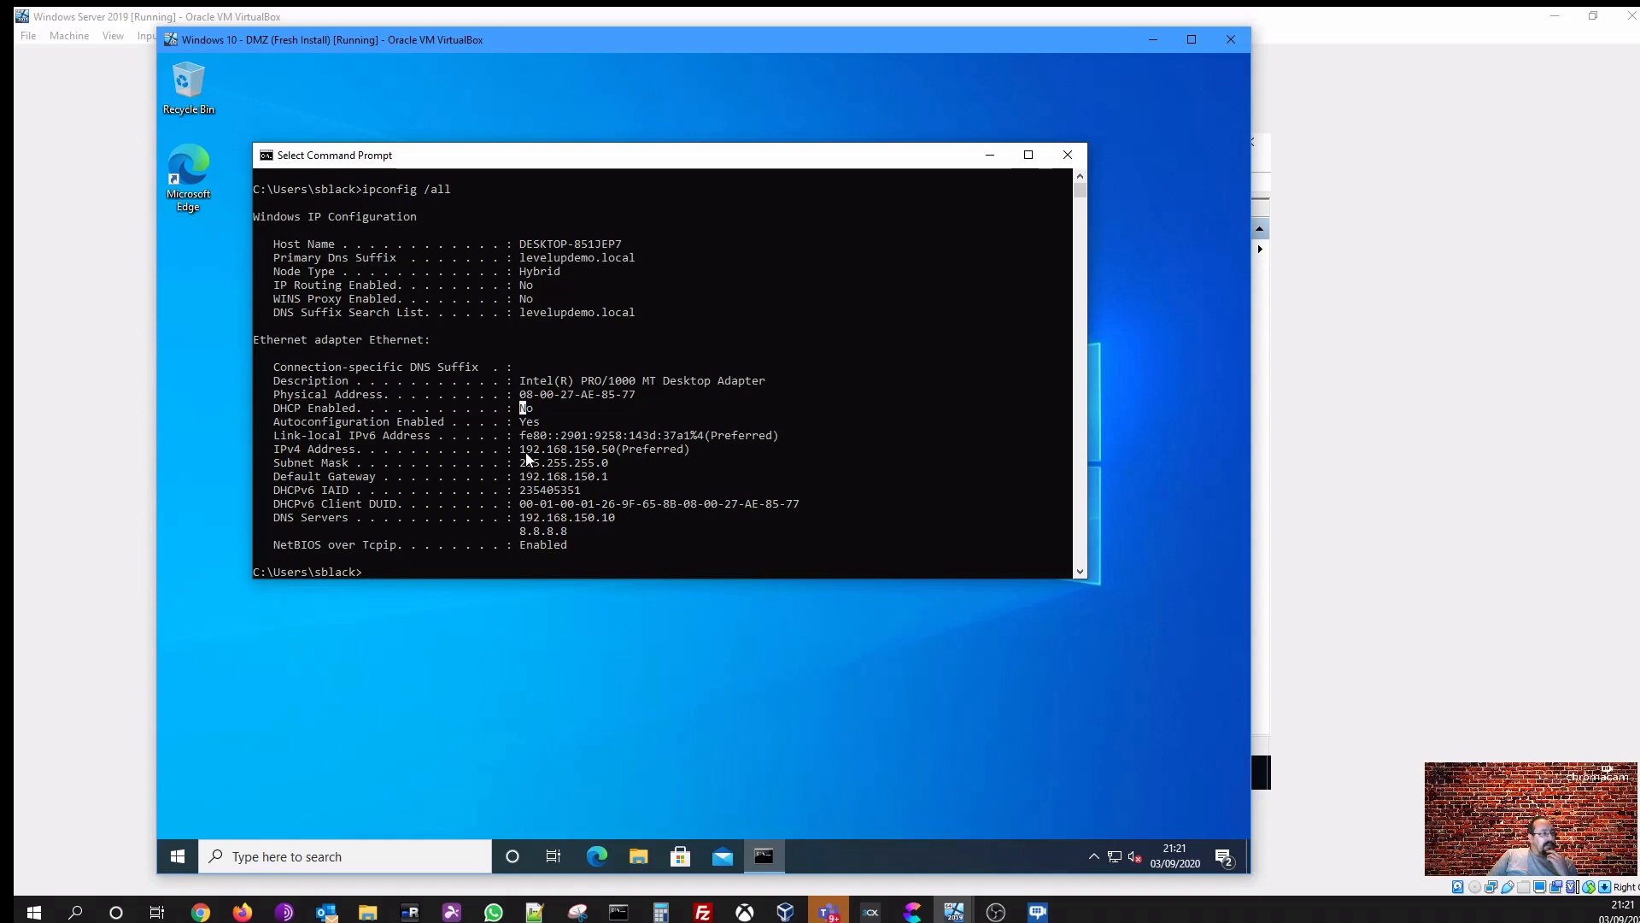
drag(526, 453, 612, 455)
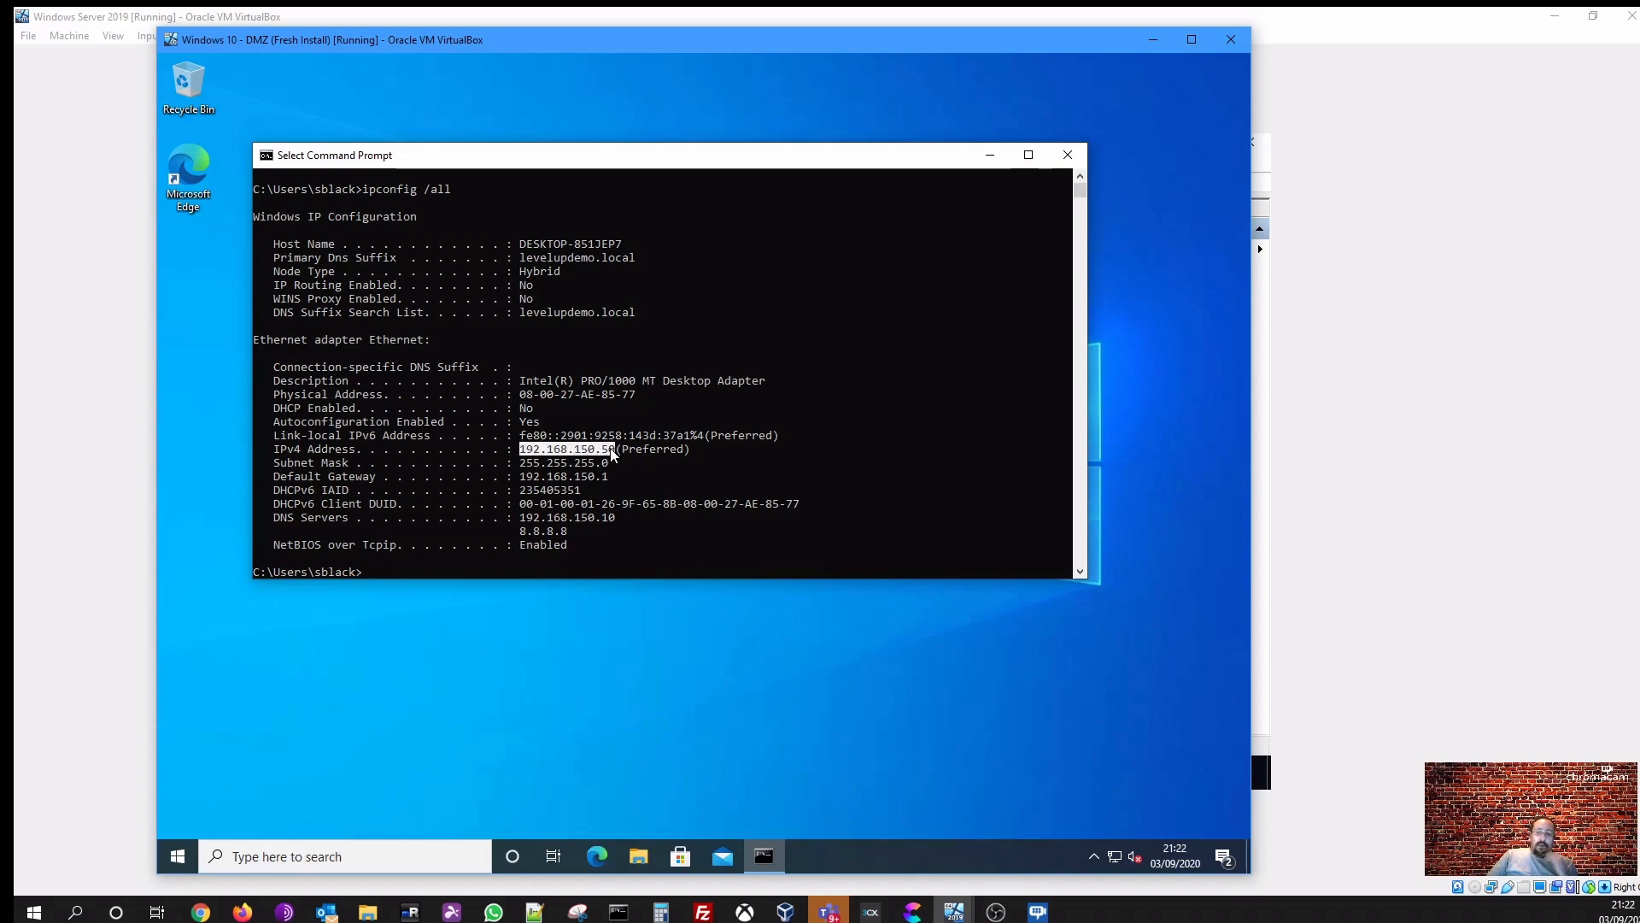
click(685, 544)
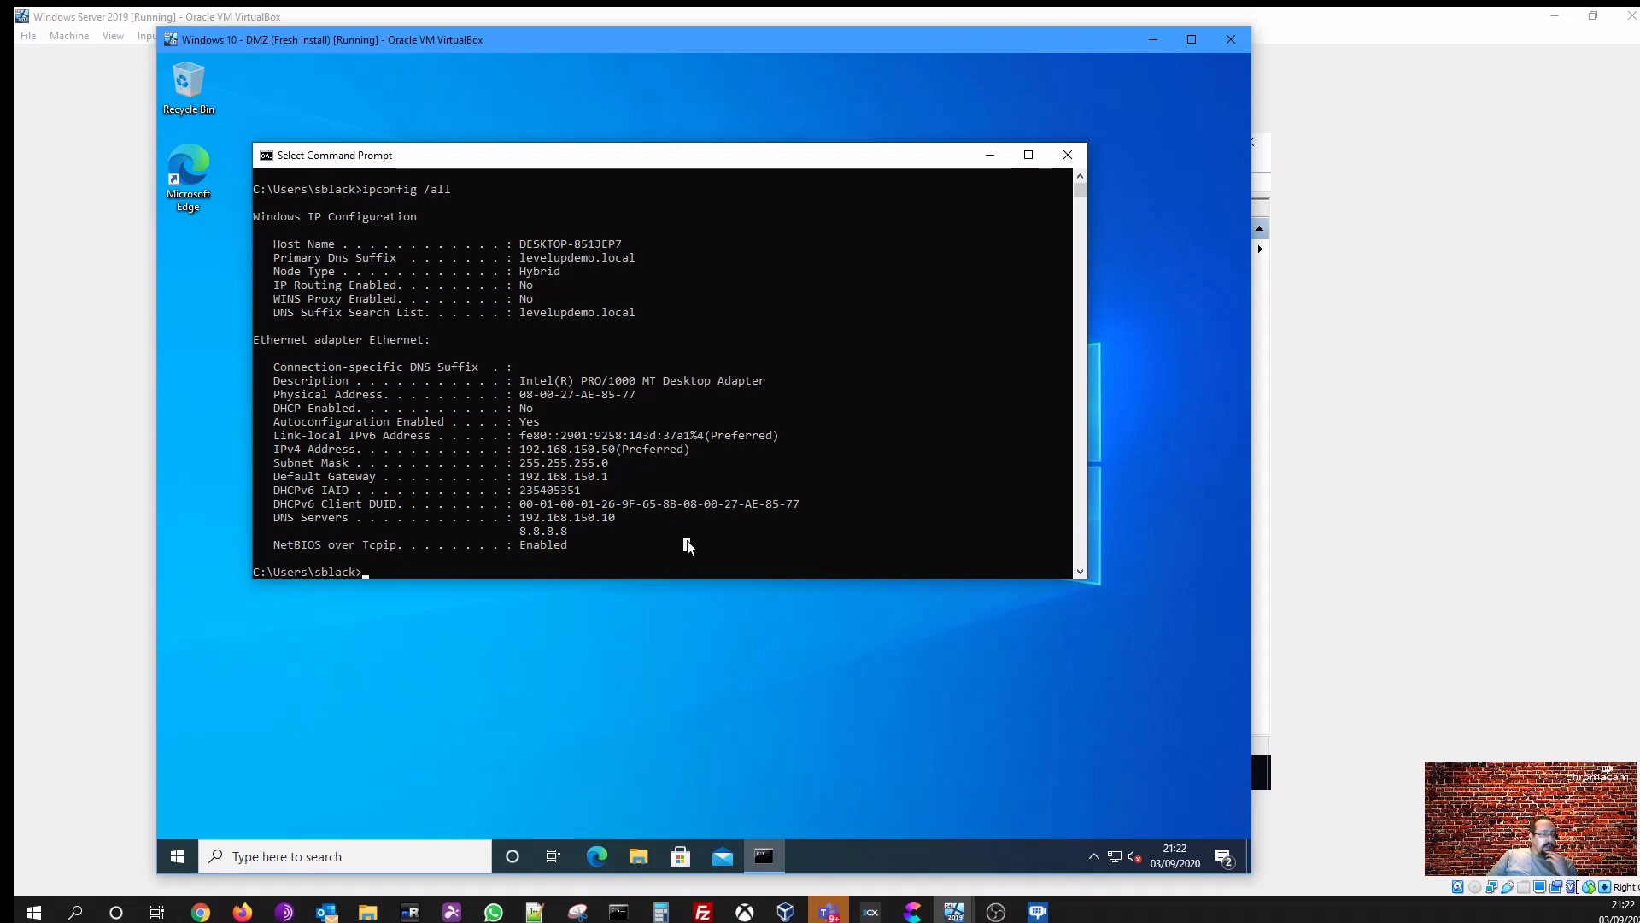
click(776, 569)
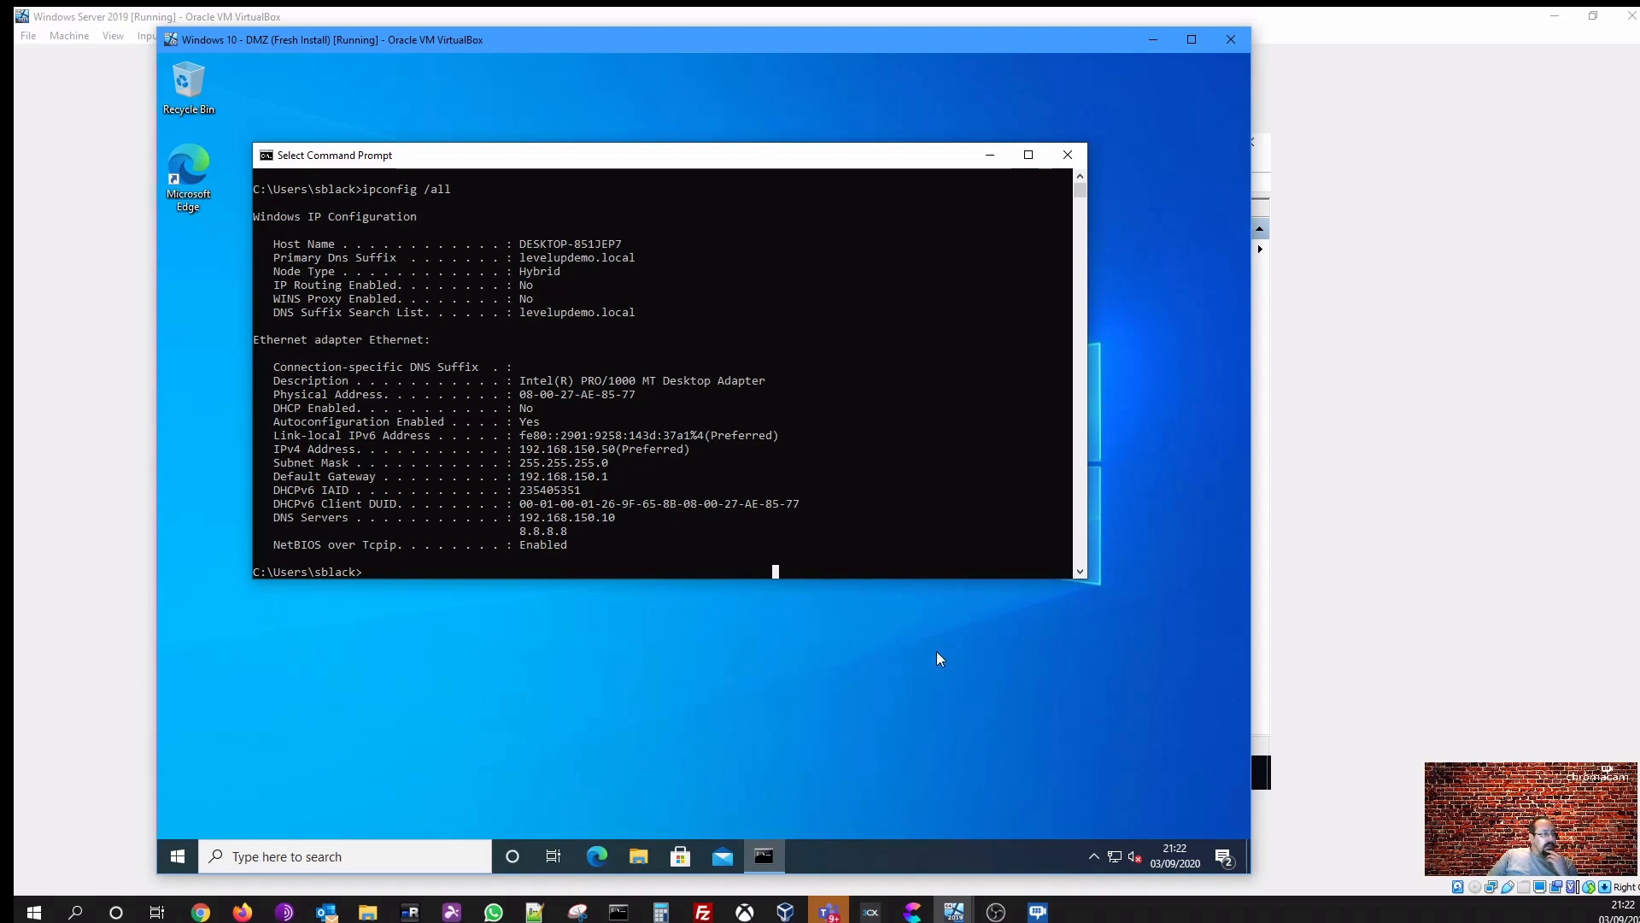
- Open the client's Ethernet adapter properties from the network and internet settings' adapter options
right_click(1110, 856)
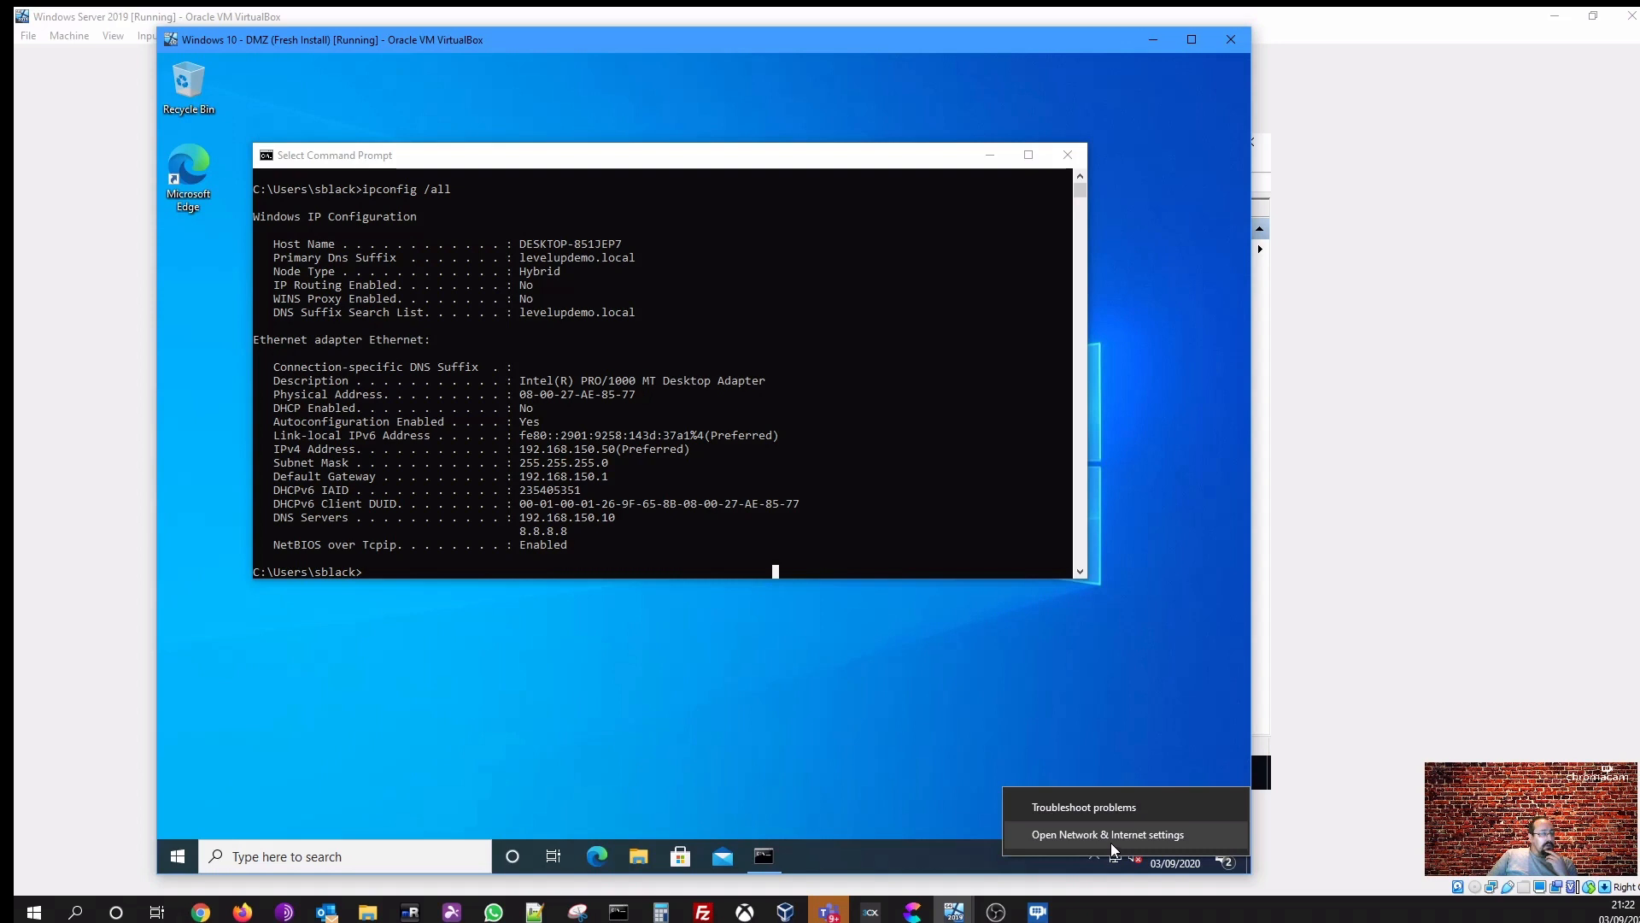
click(1111, 843)
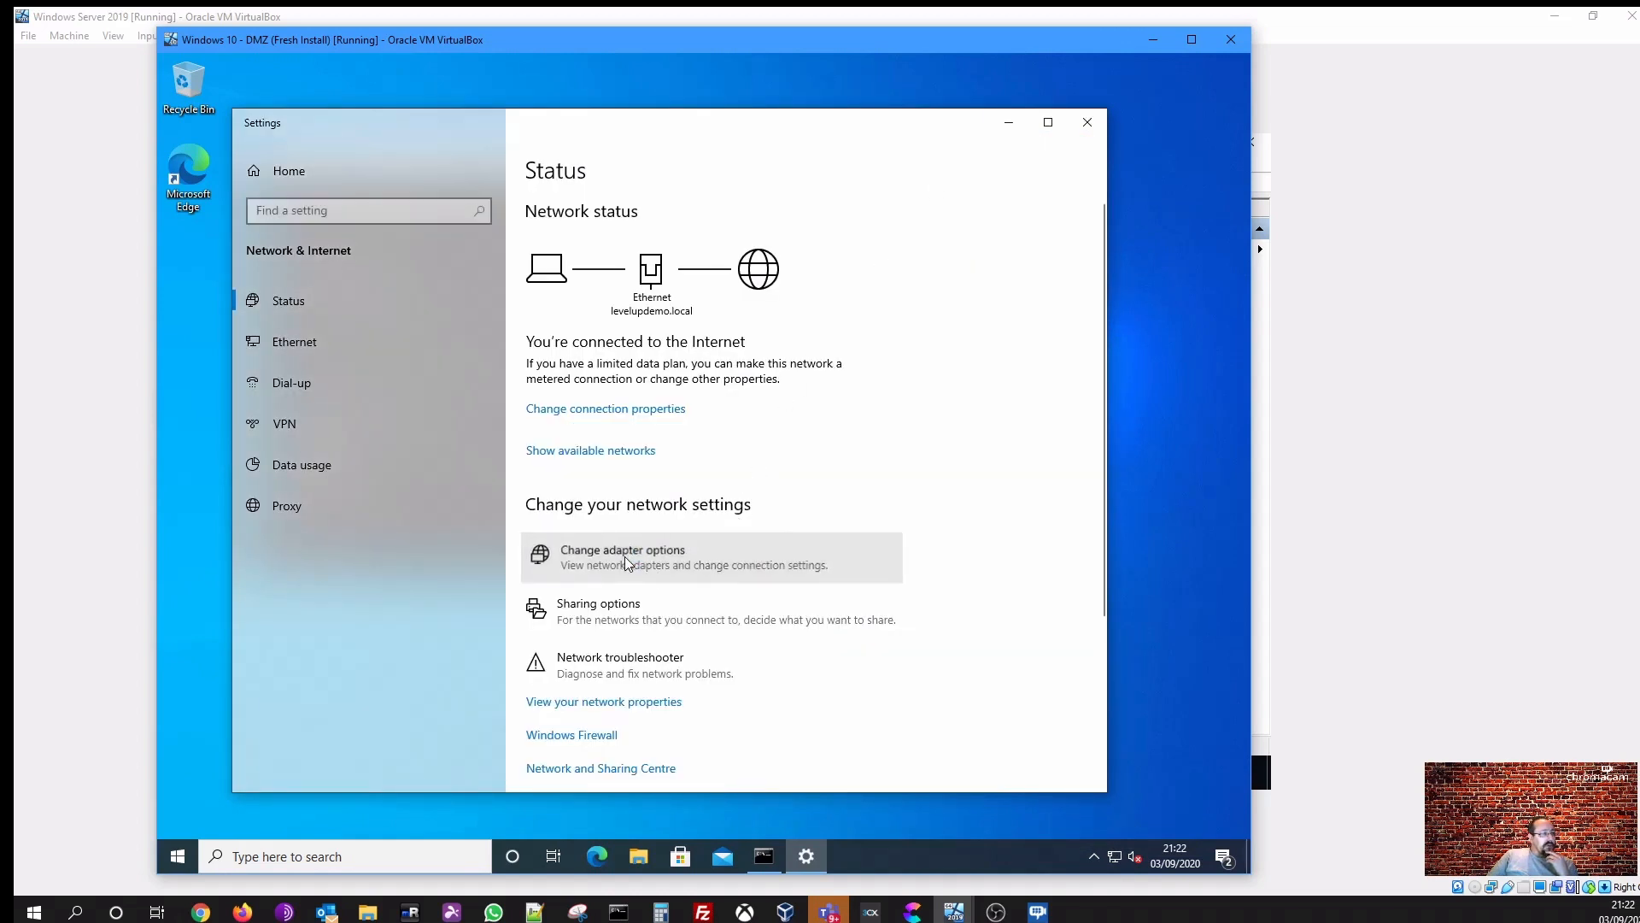
click(730, 564)
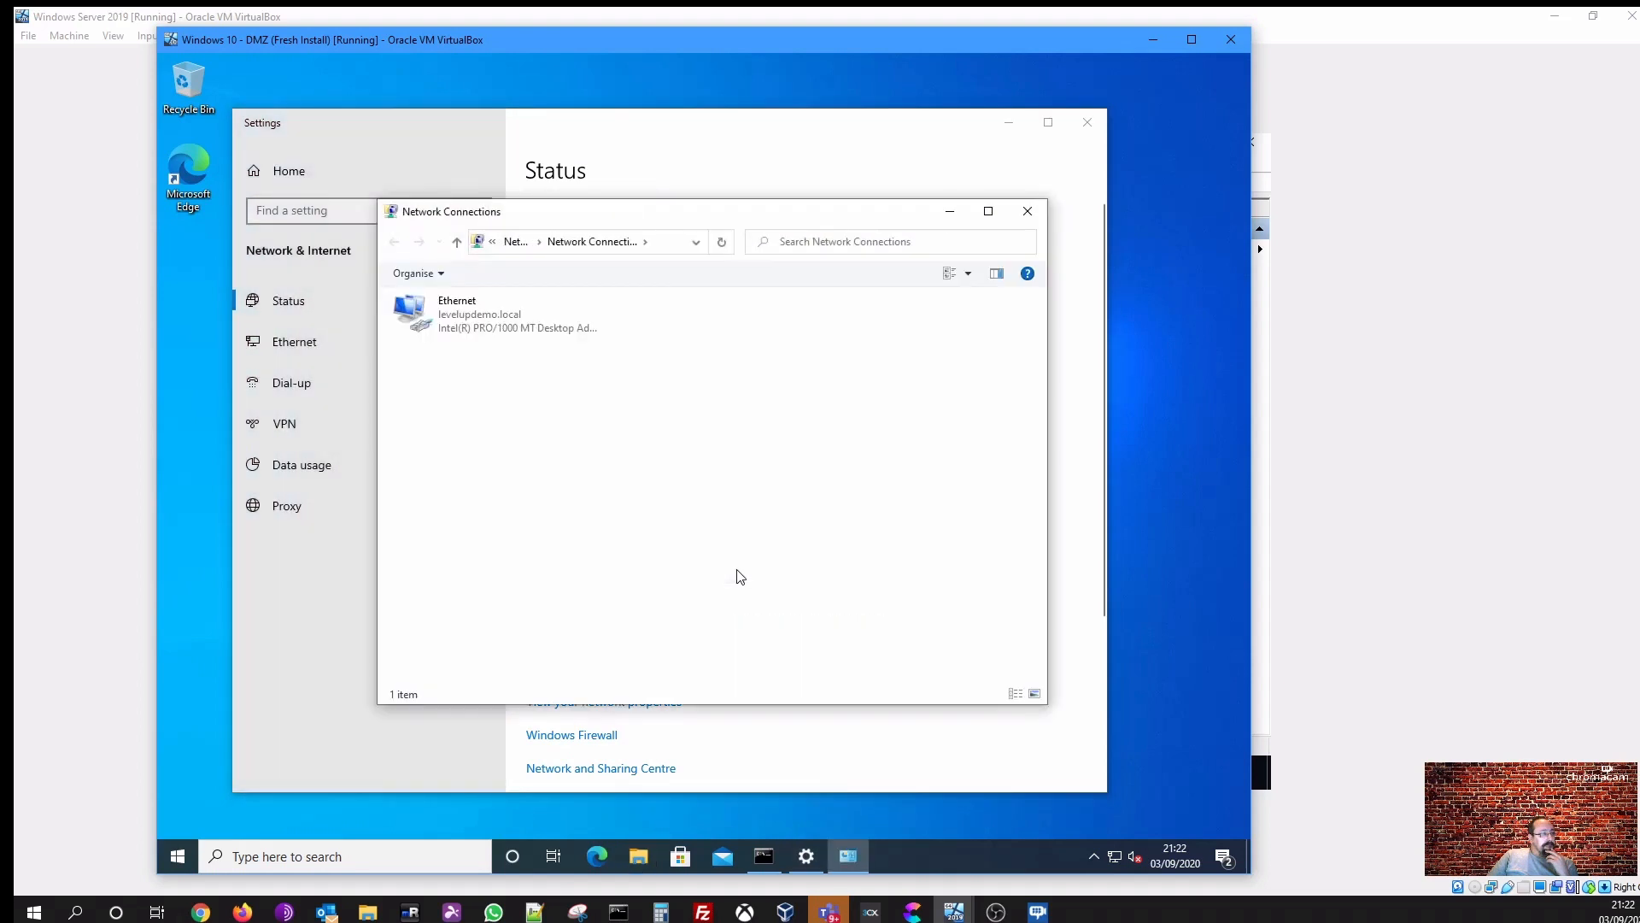
right_click(520, 335)
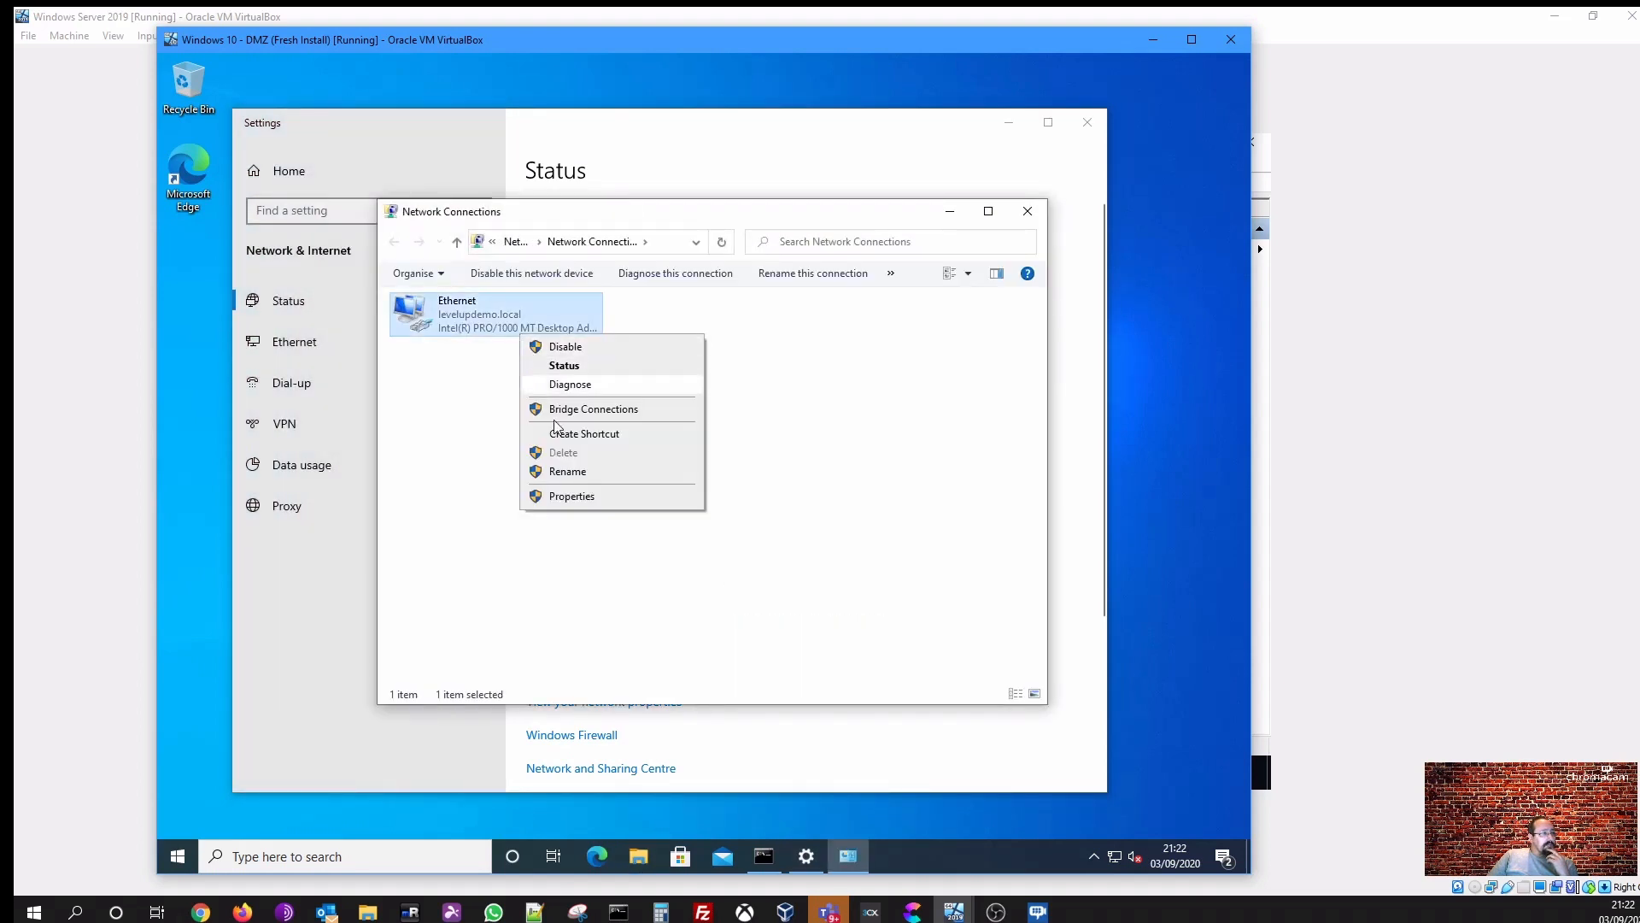
click(572, 496)
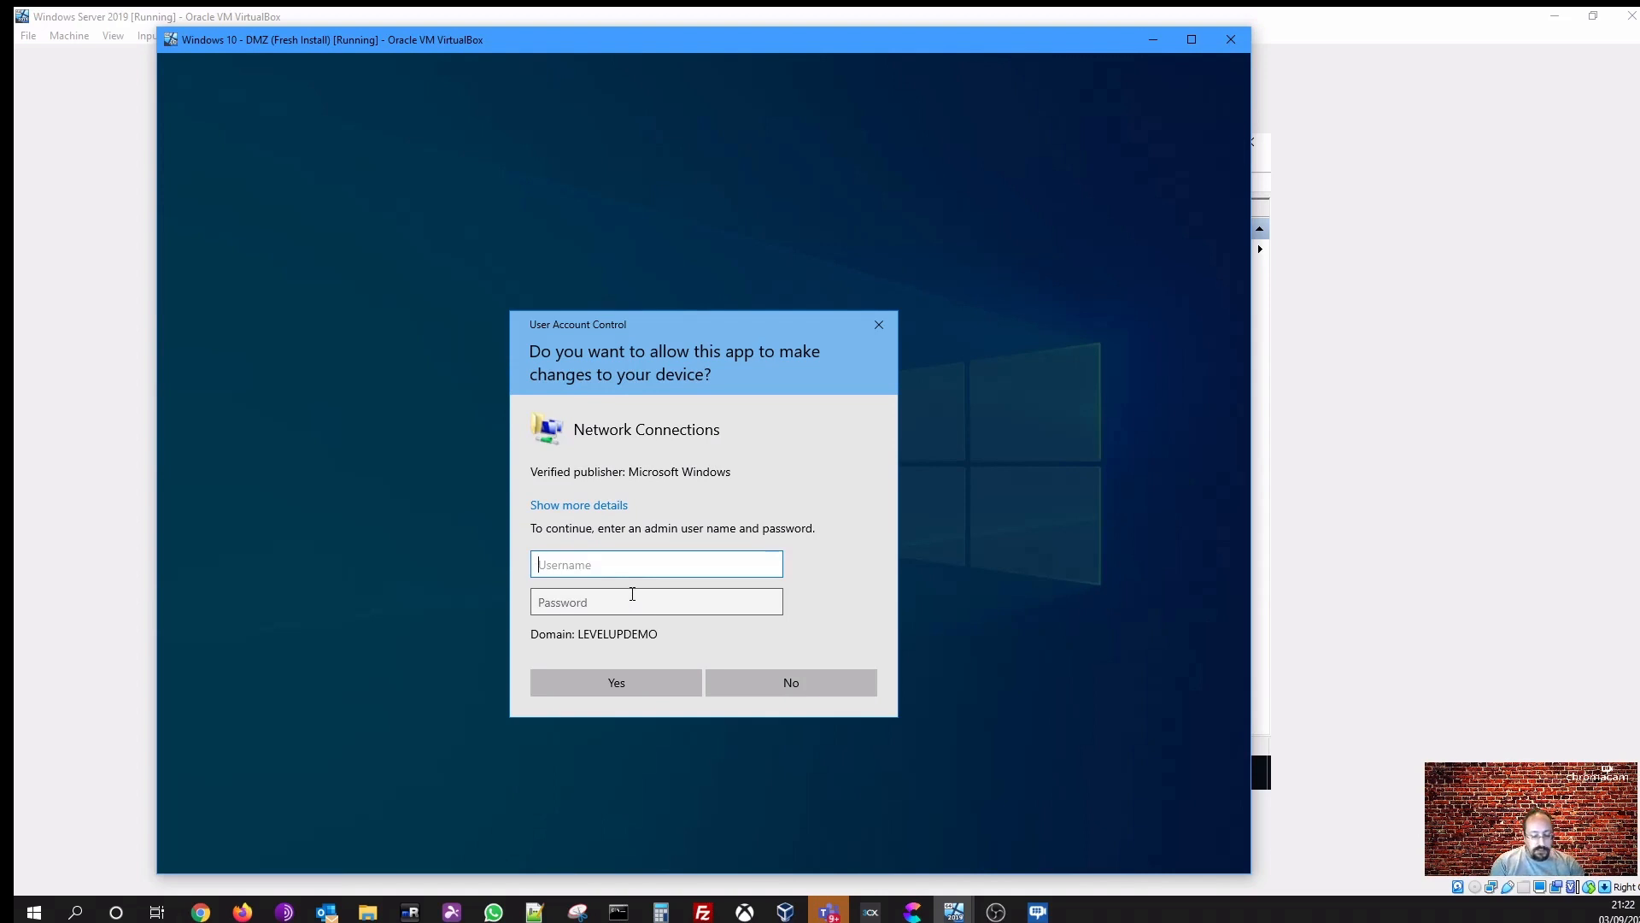
- Authorize the change by entering an admin user name and the account password in the elevation prompt
text(levelu)
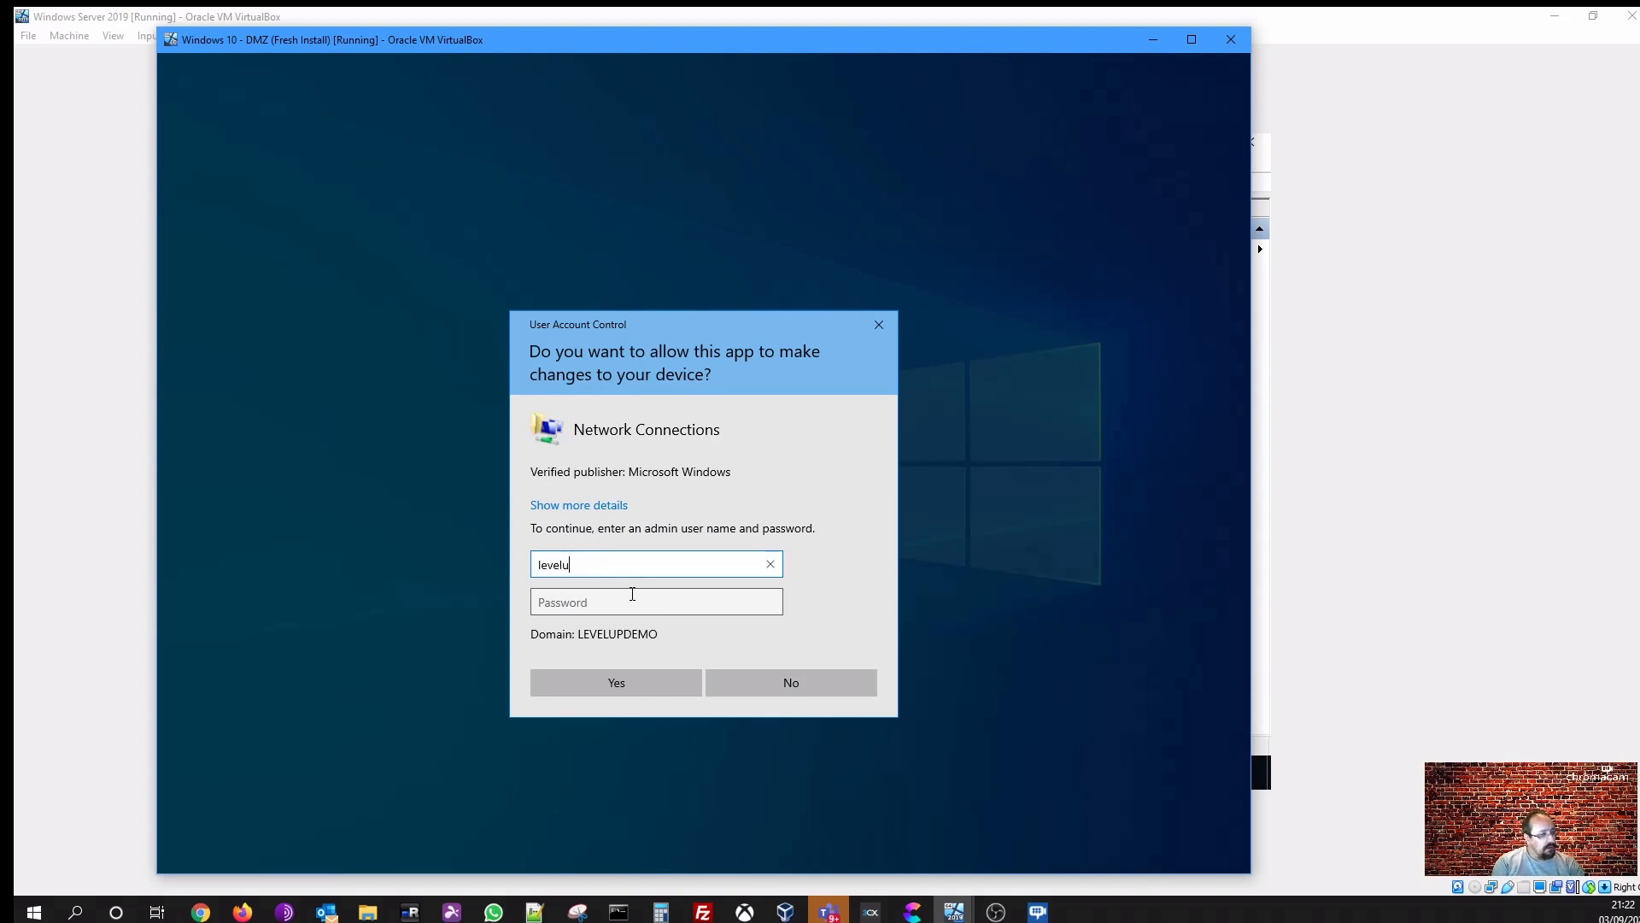
text(padmin)
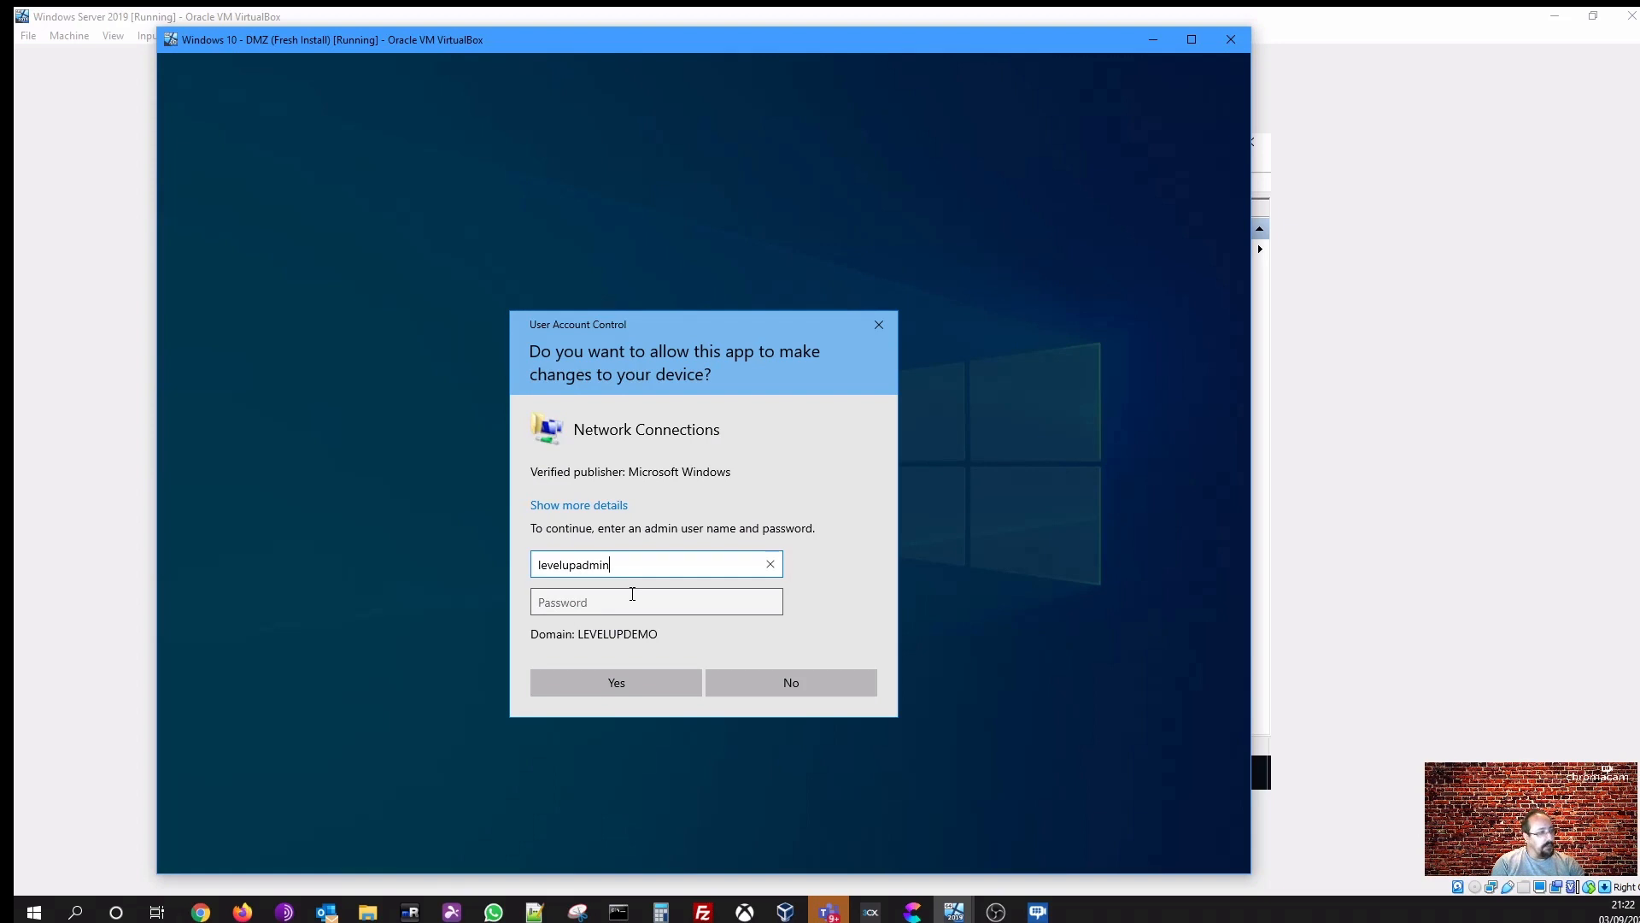
key(Tab)
text(•••••••••)
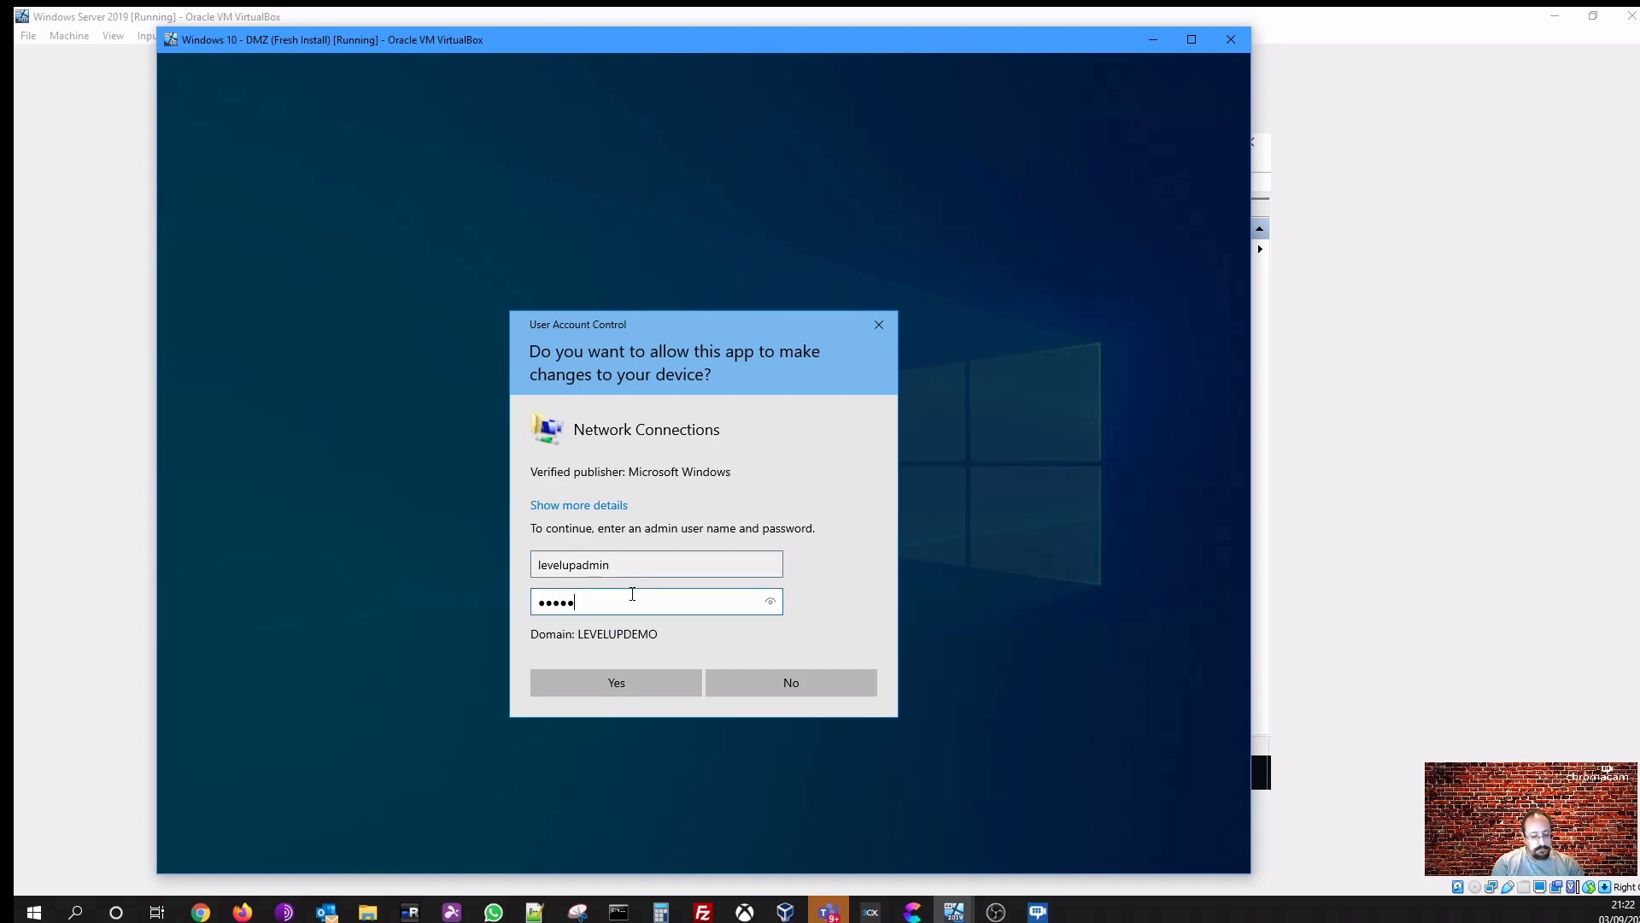
key(Return)
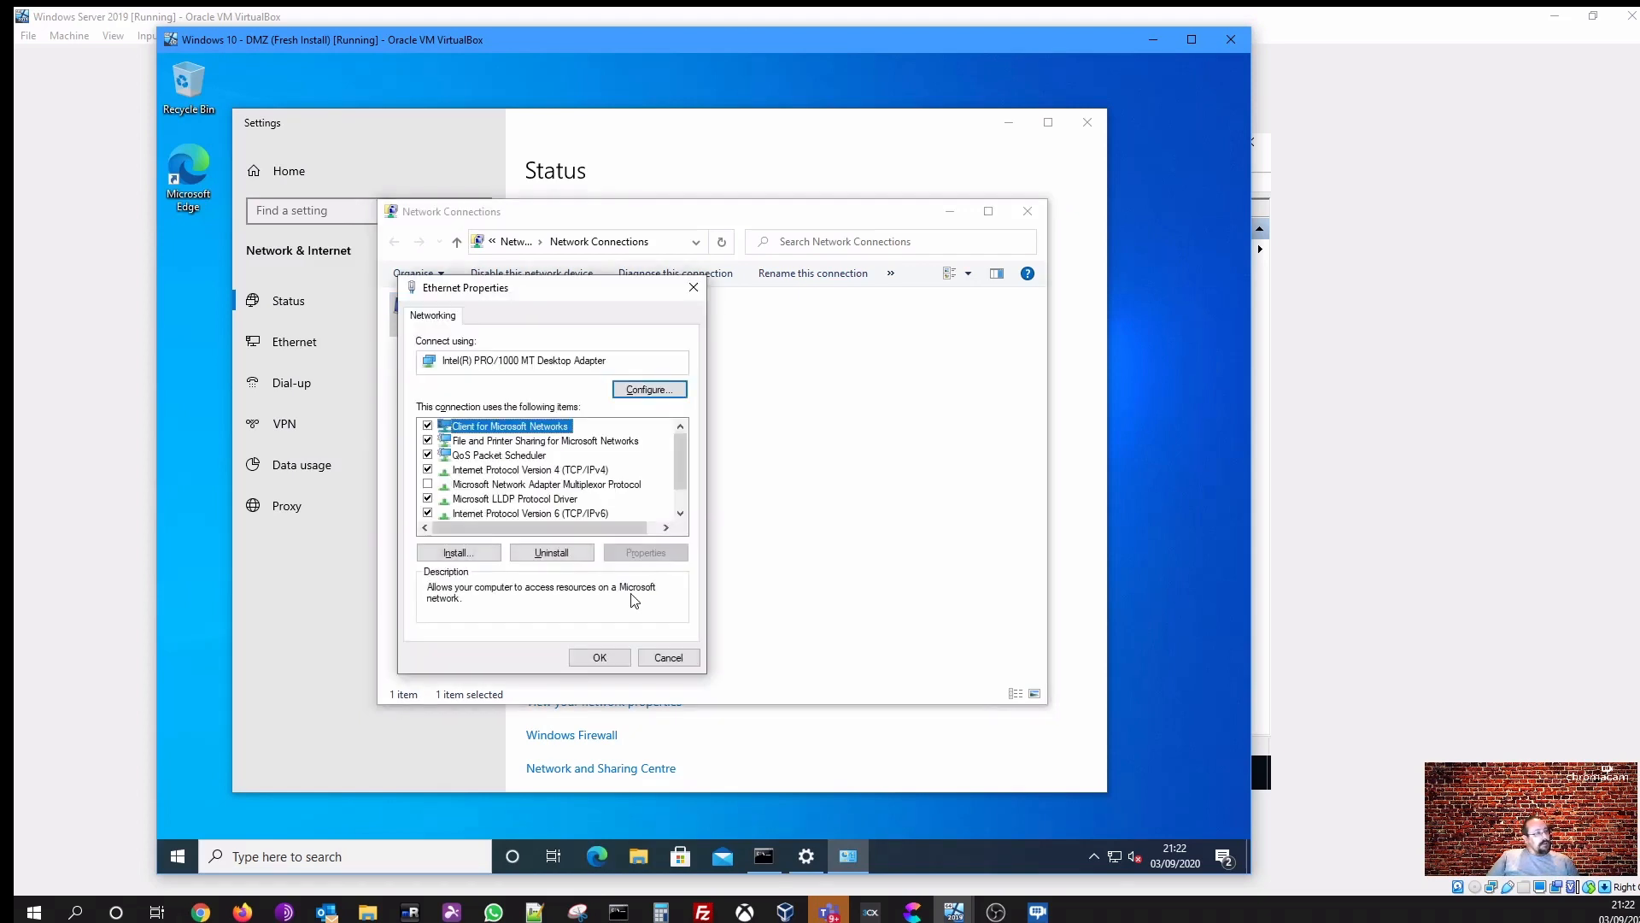
- Set Internet Protocol Version 4 to obtain an IP address and DNS server address automatically, and apply
click(524, 472)
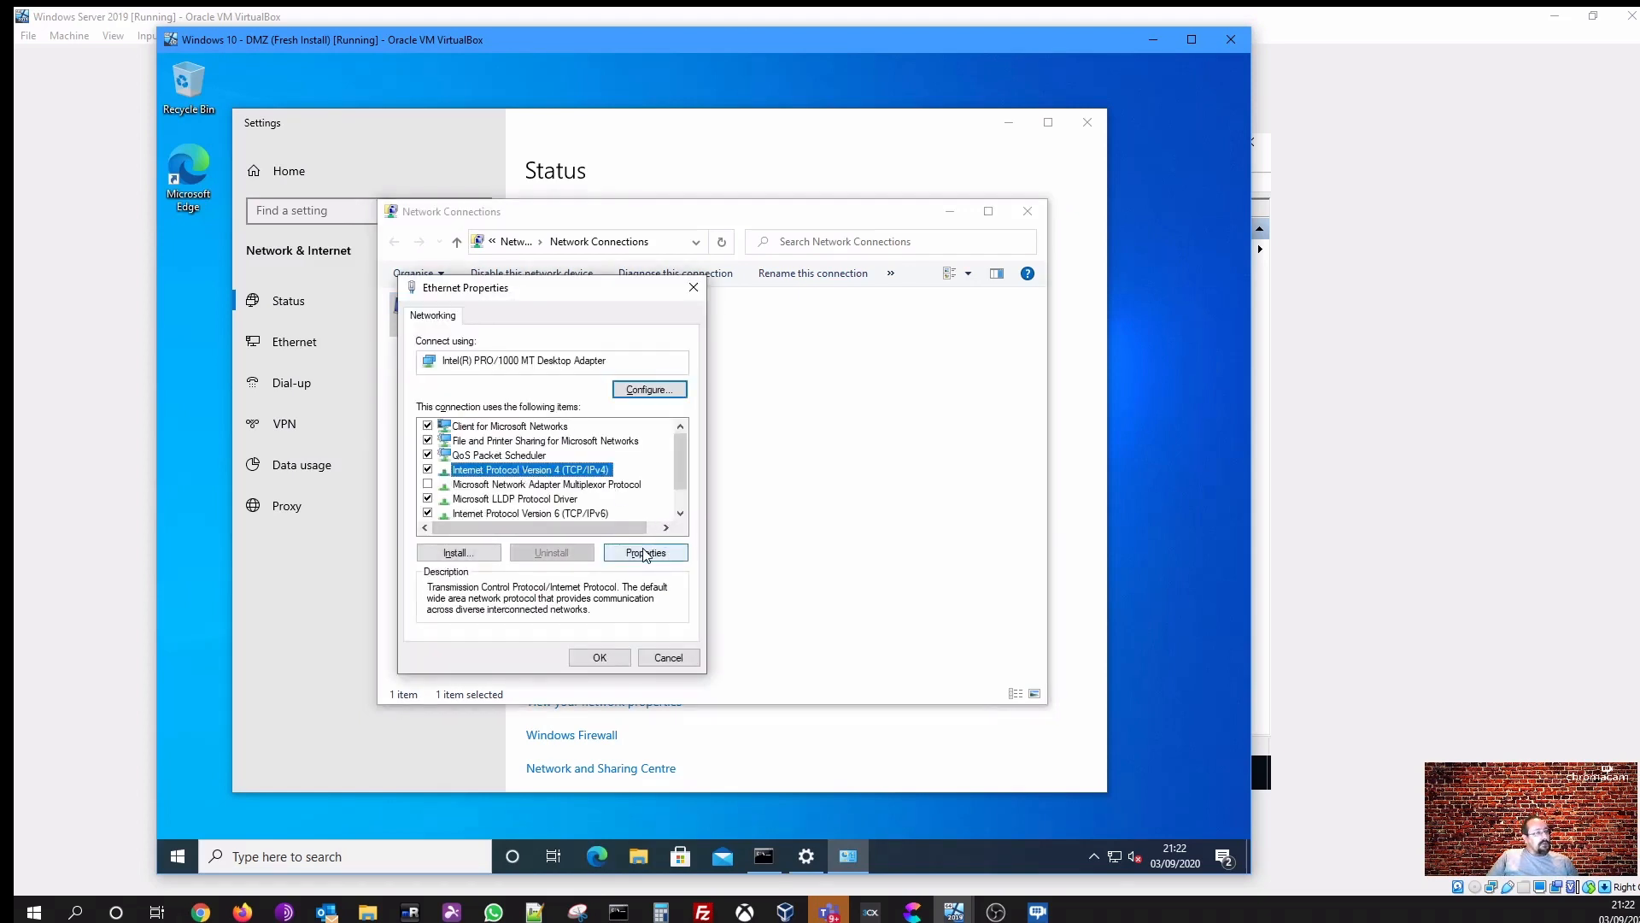
click(645, 553)
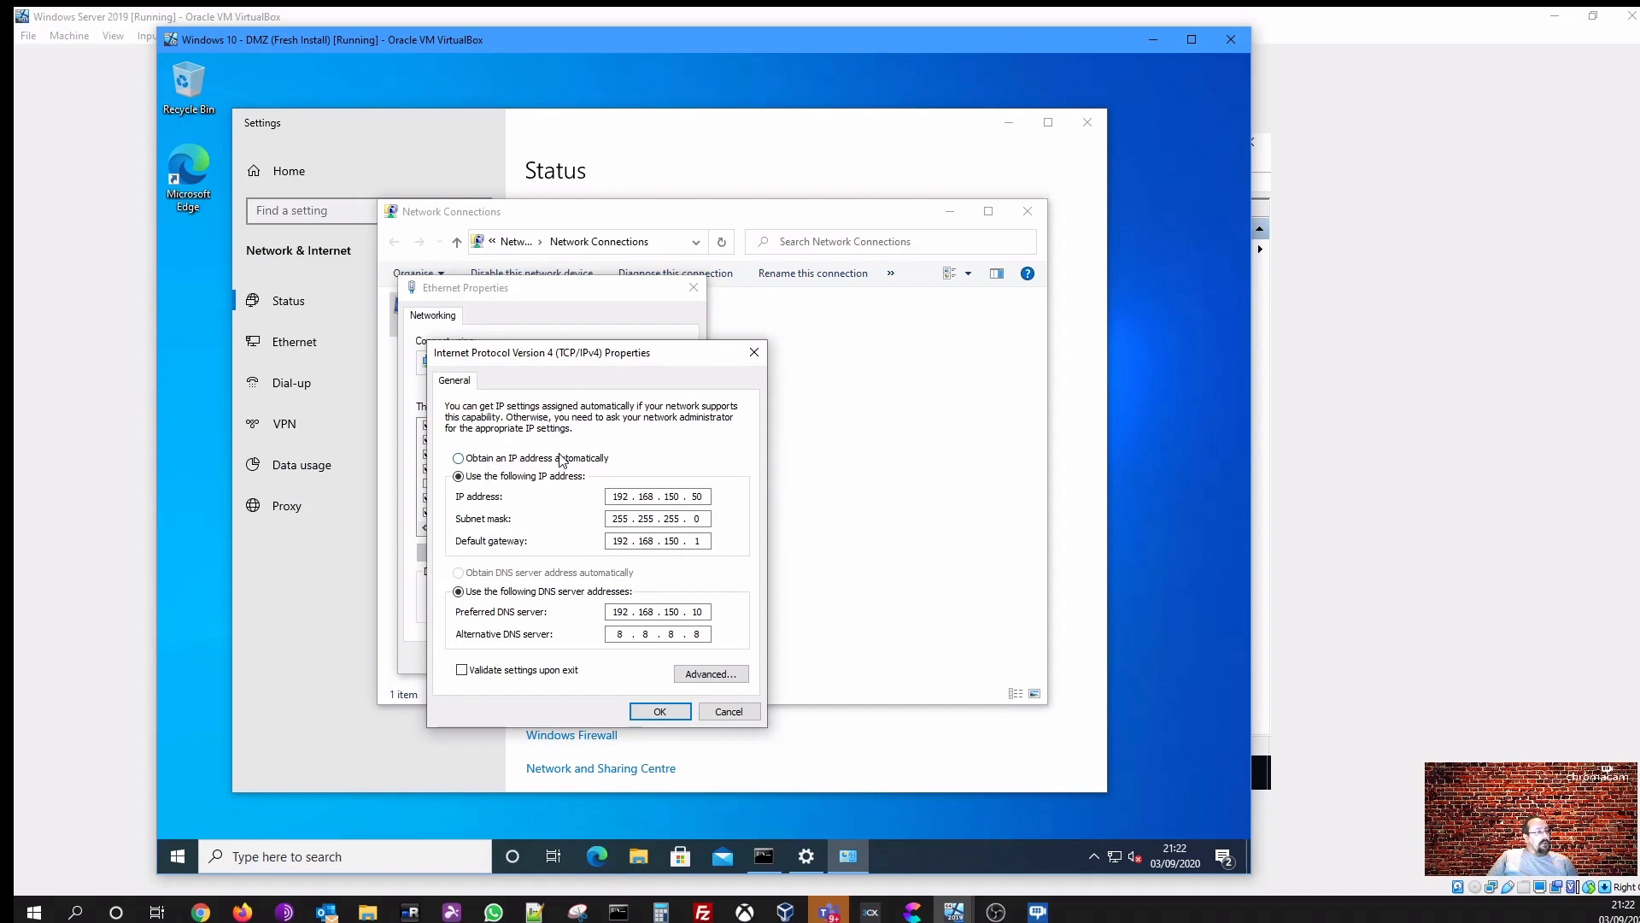
click(492, 458)
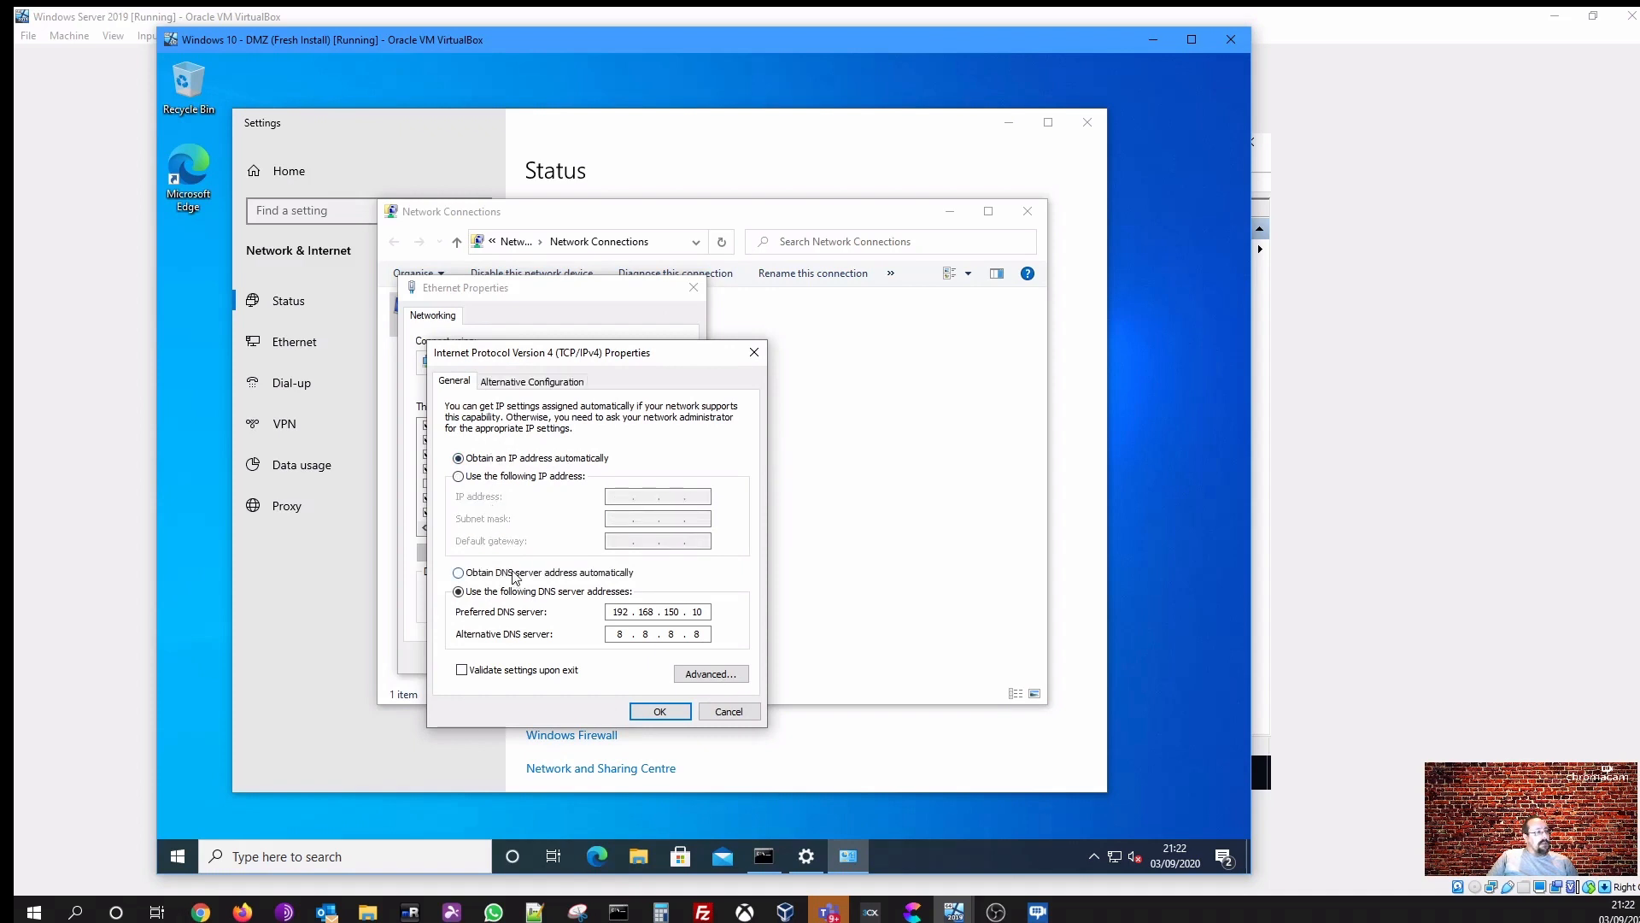
click(513, 572)
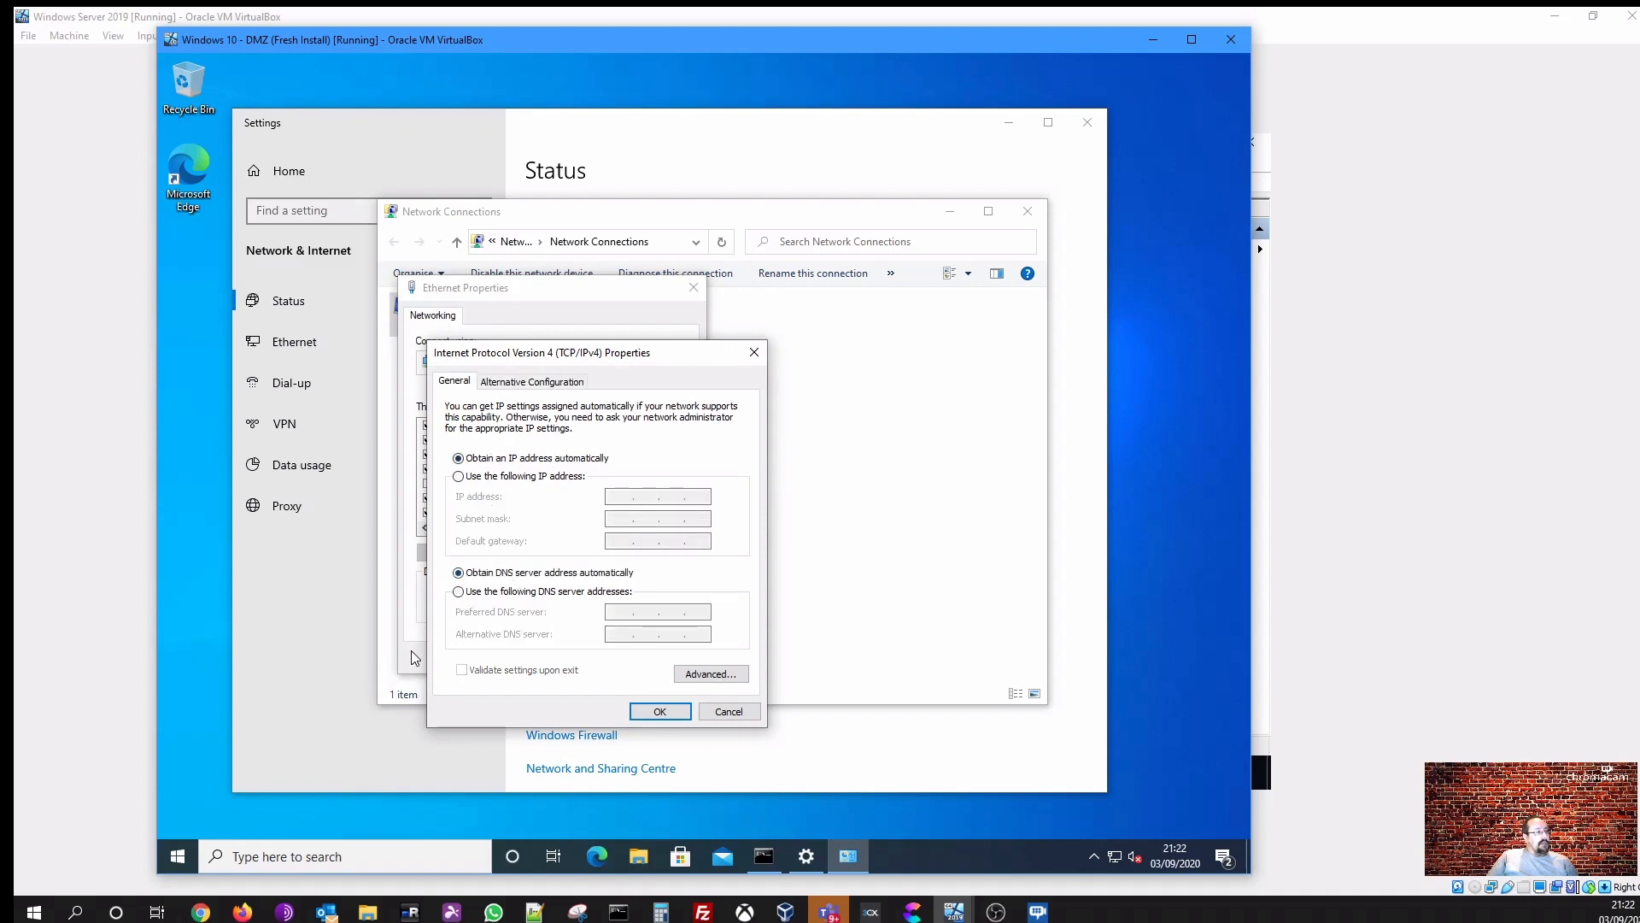
click(660, 710)
click(600, 658)
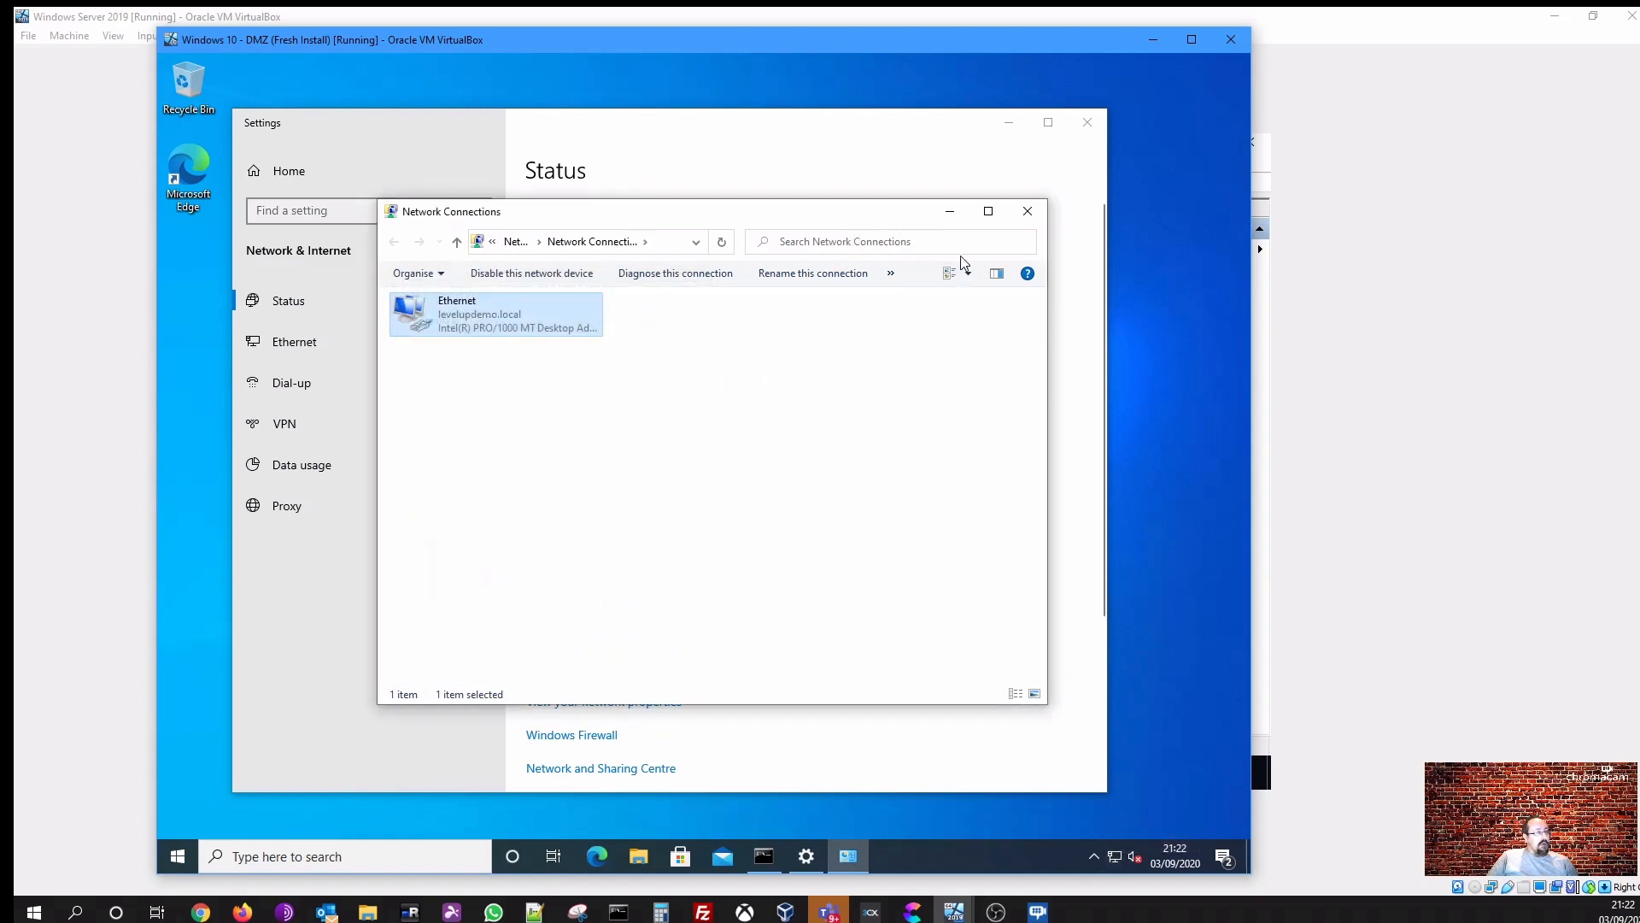
- Minimize the network windows and rerun ipconfig /all in the client's Command Prompt
click(950, 211)
click(1011, 128)
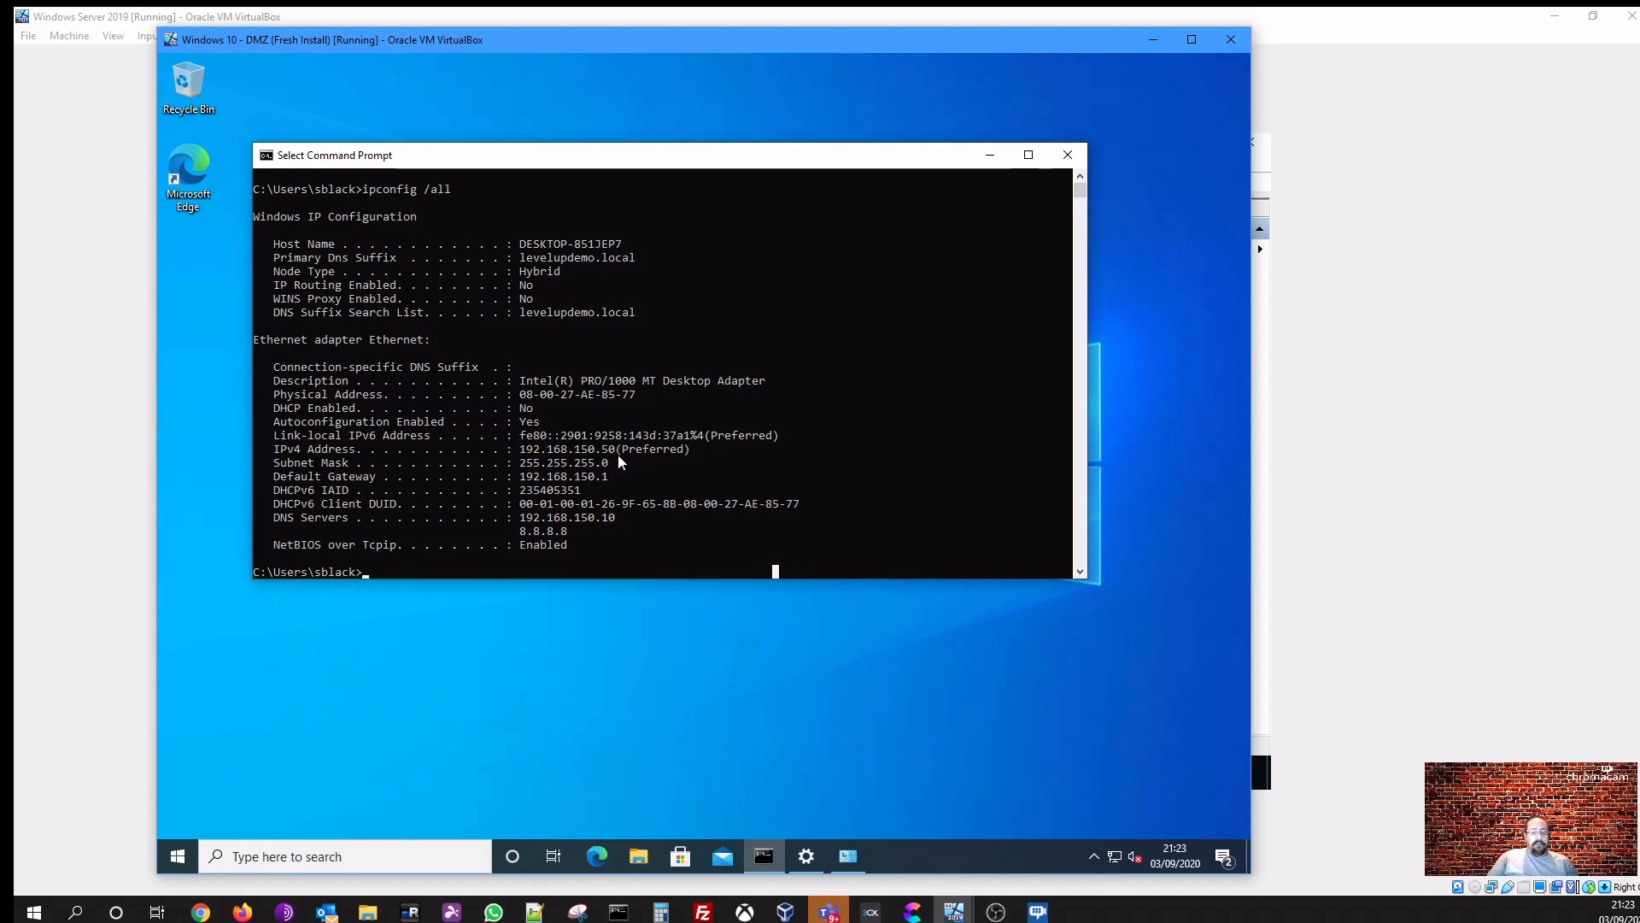
key(Escape)
key(Up)
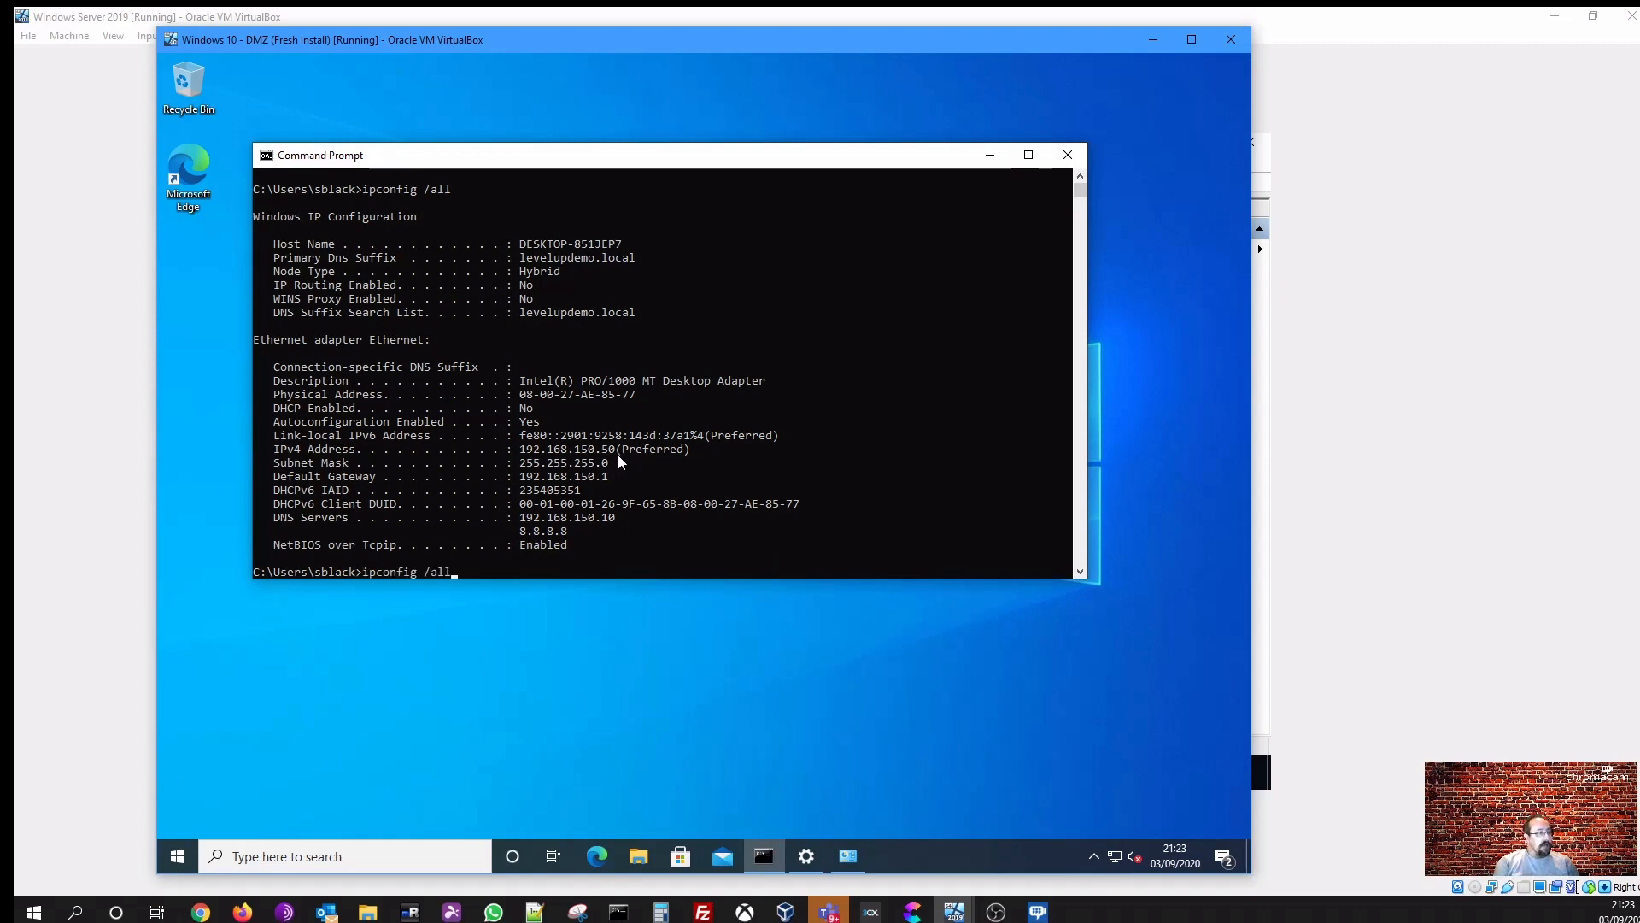
key(Return)
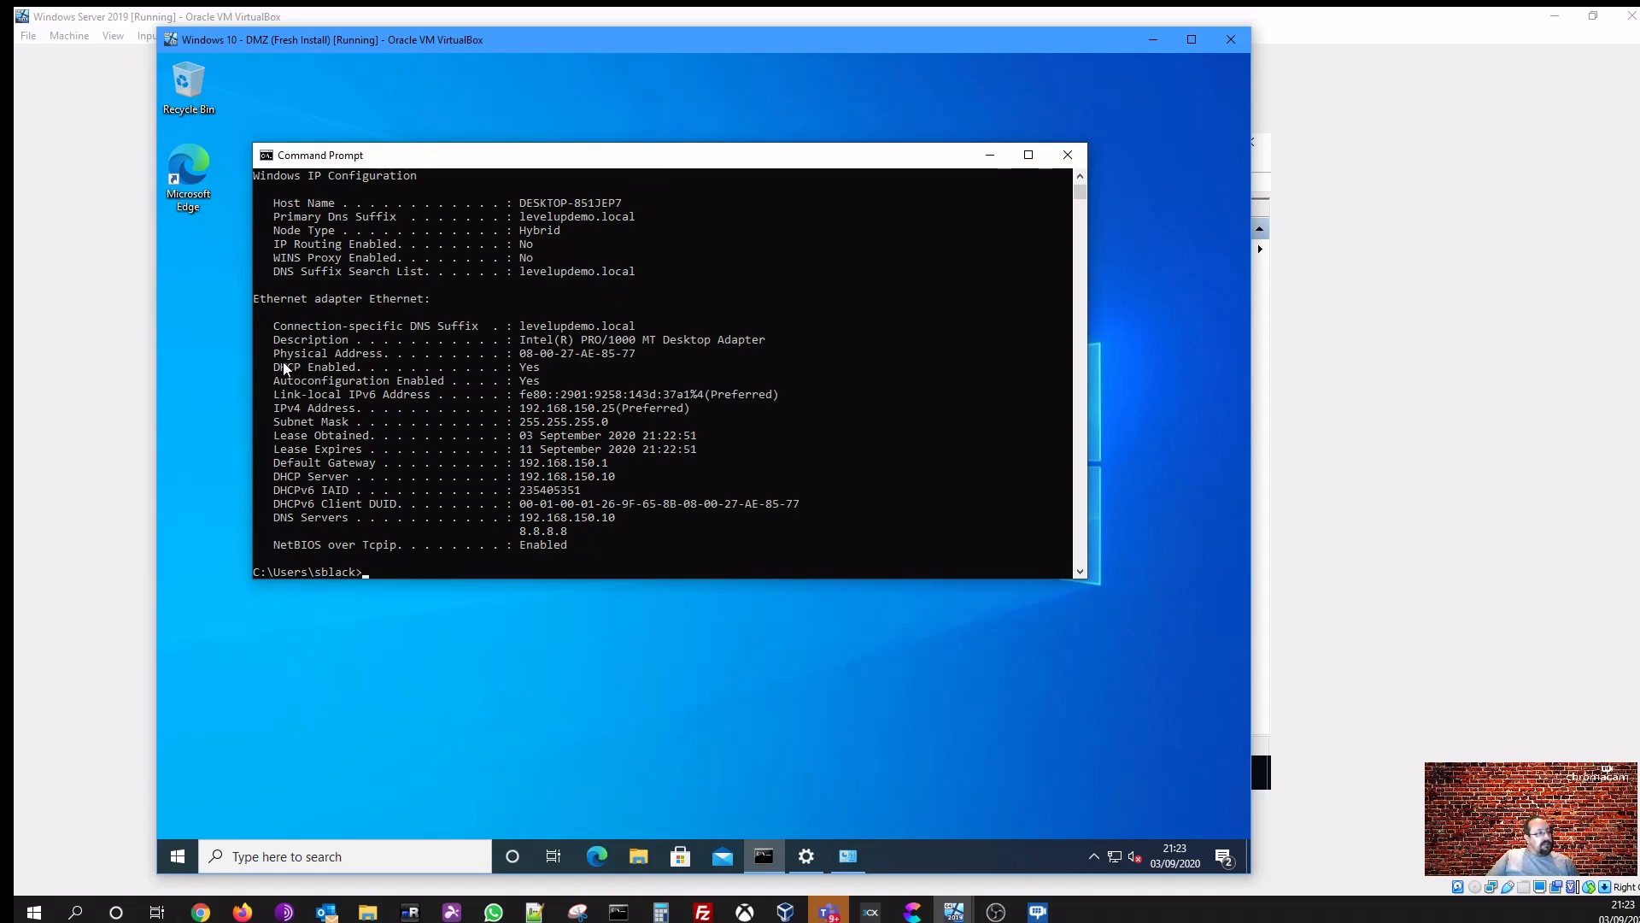
- Highlight the DHCP Enabled, IPv4 address, lease, gateway, DHCP server and DNS entries in the new ipconfig output
drag(285, 367, 539, 368)
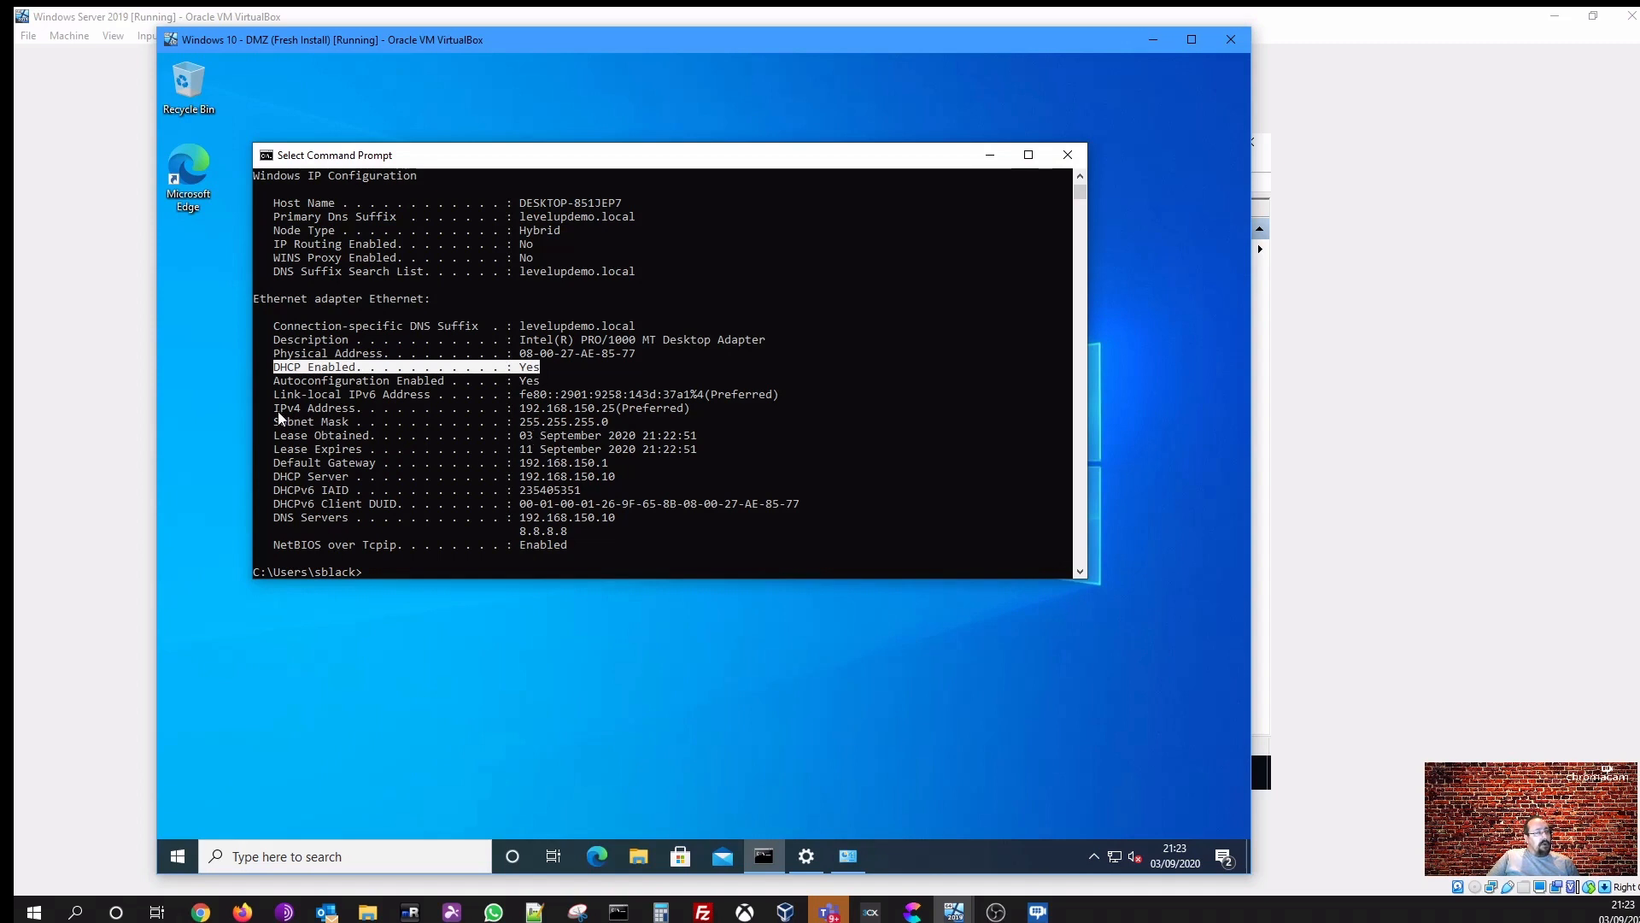
drag(279, 410, 617, 410)
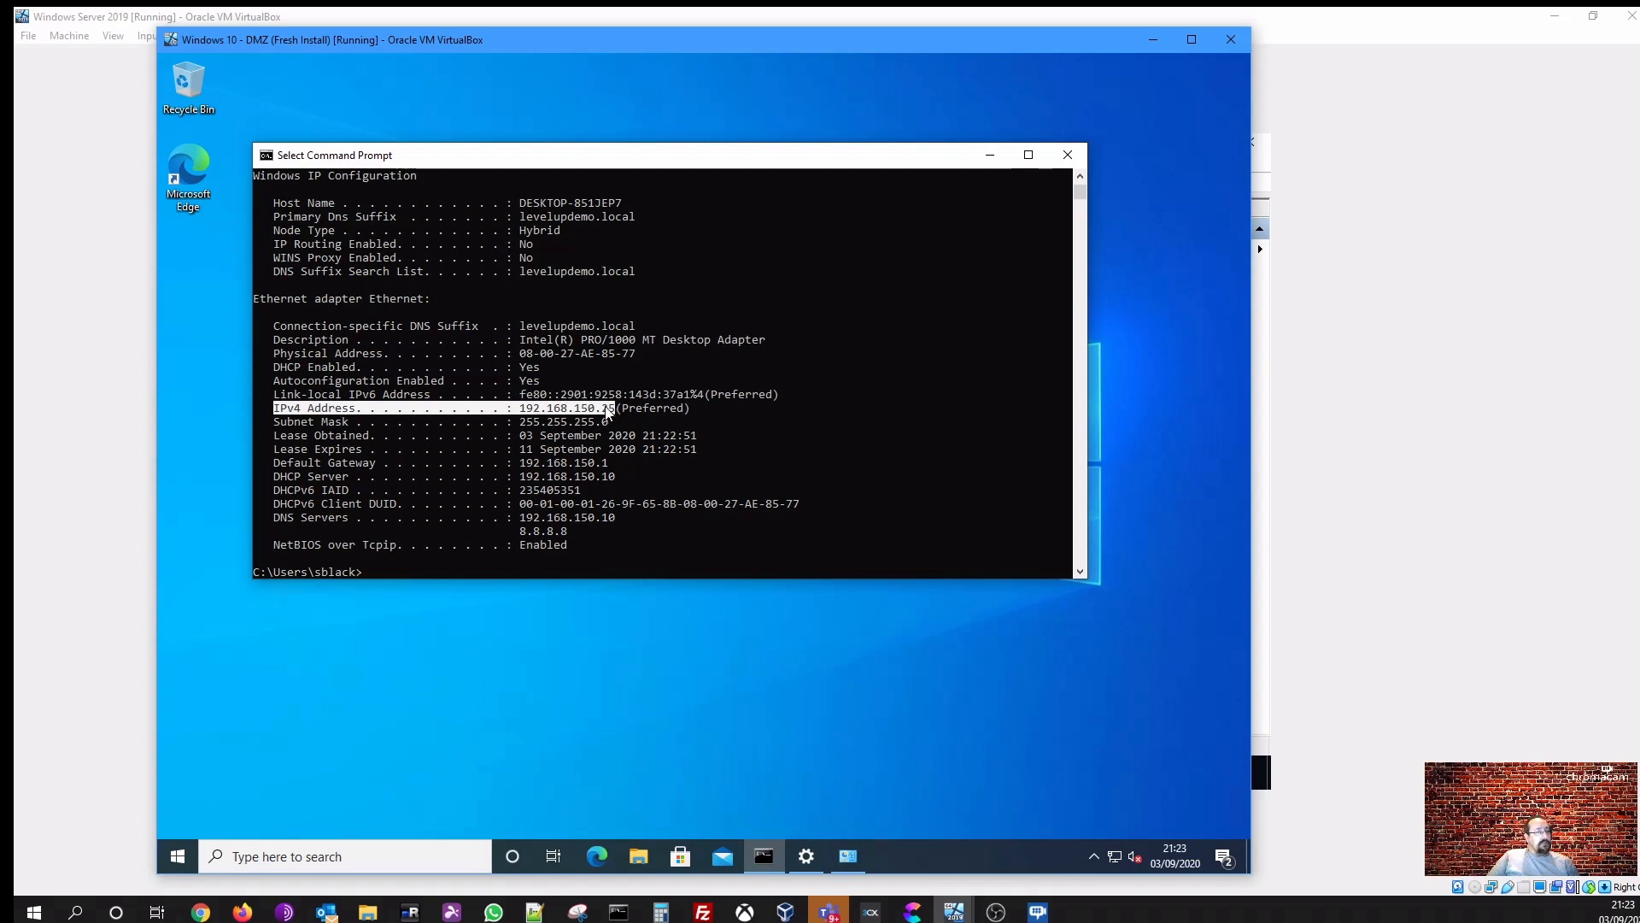
click(705, 472)
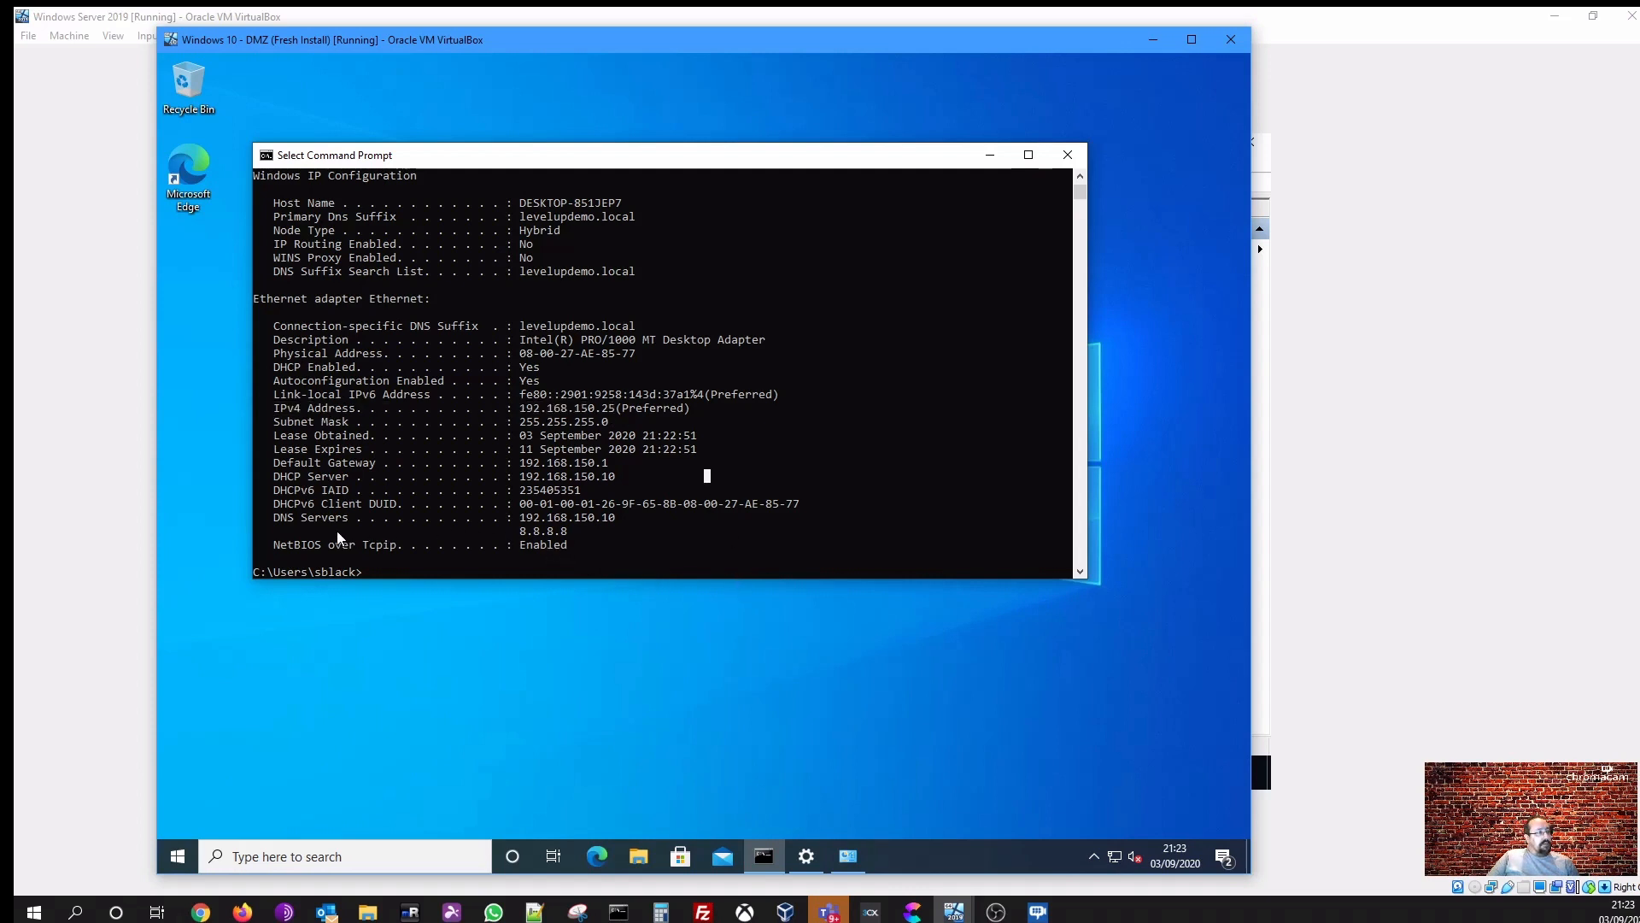
drag(280, 517, 591, 527)
click(631, 556)
drag(509, 462, 622, 463)
click(680, 474)
click(525, 449)
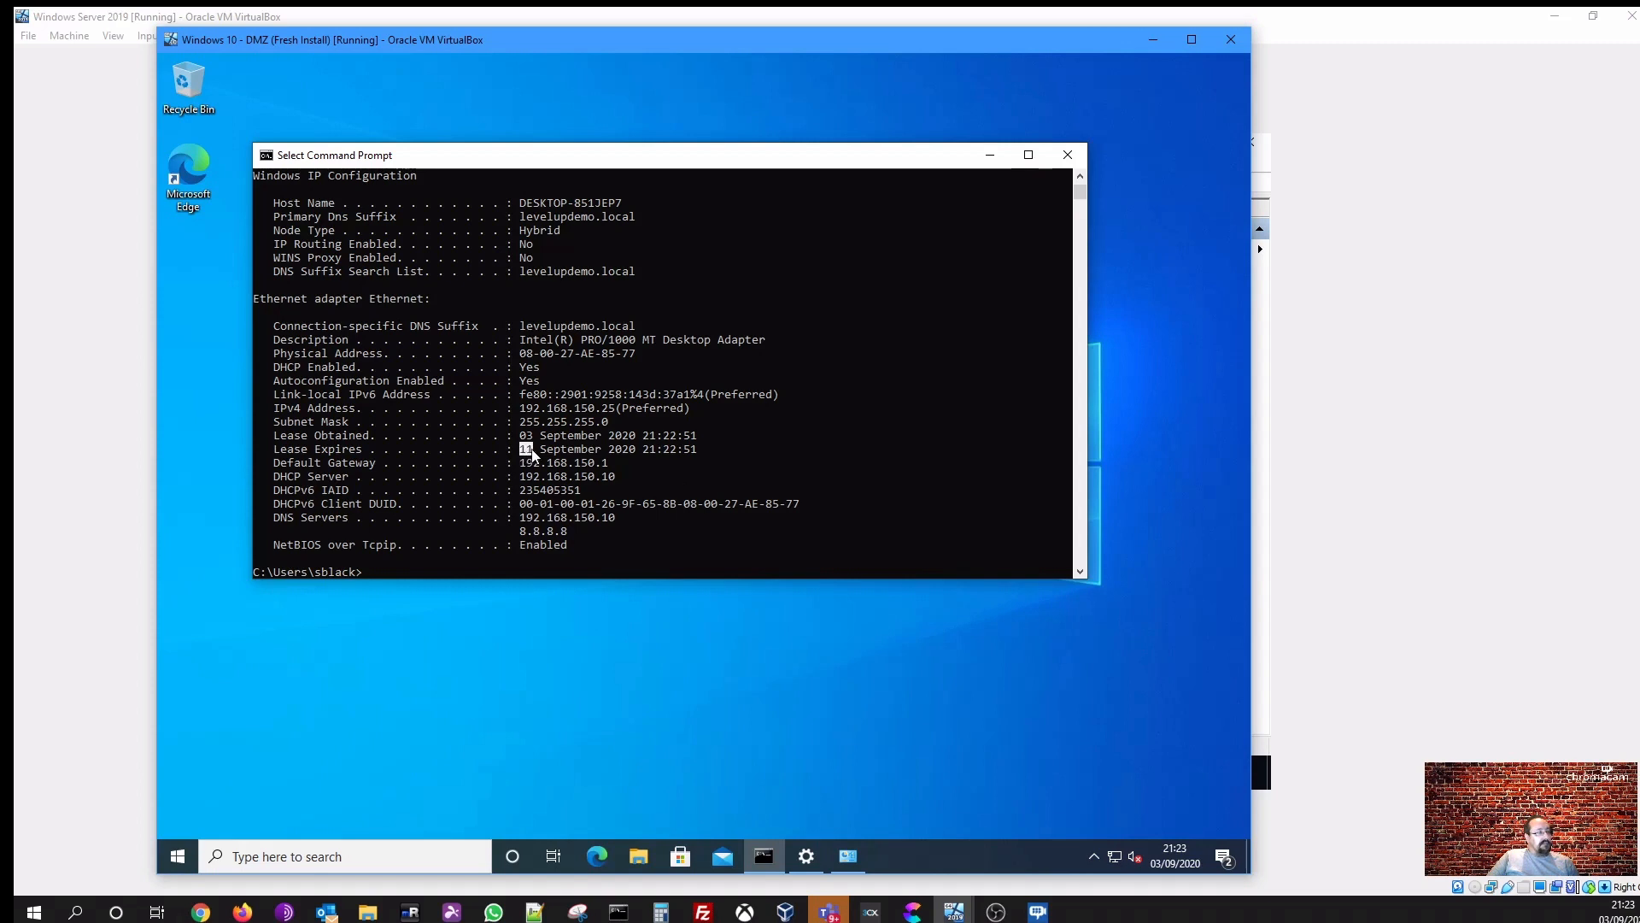
click(666, 474)
- Copy the client's physical address and switch to the Windows Server 2019 virtual machine
drag(521, 351, 633, 355)
key(ctrl+c)
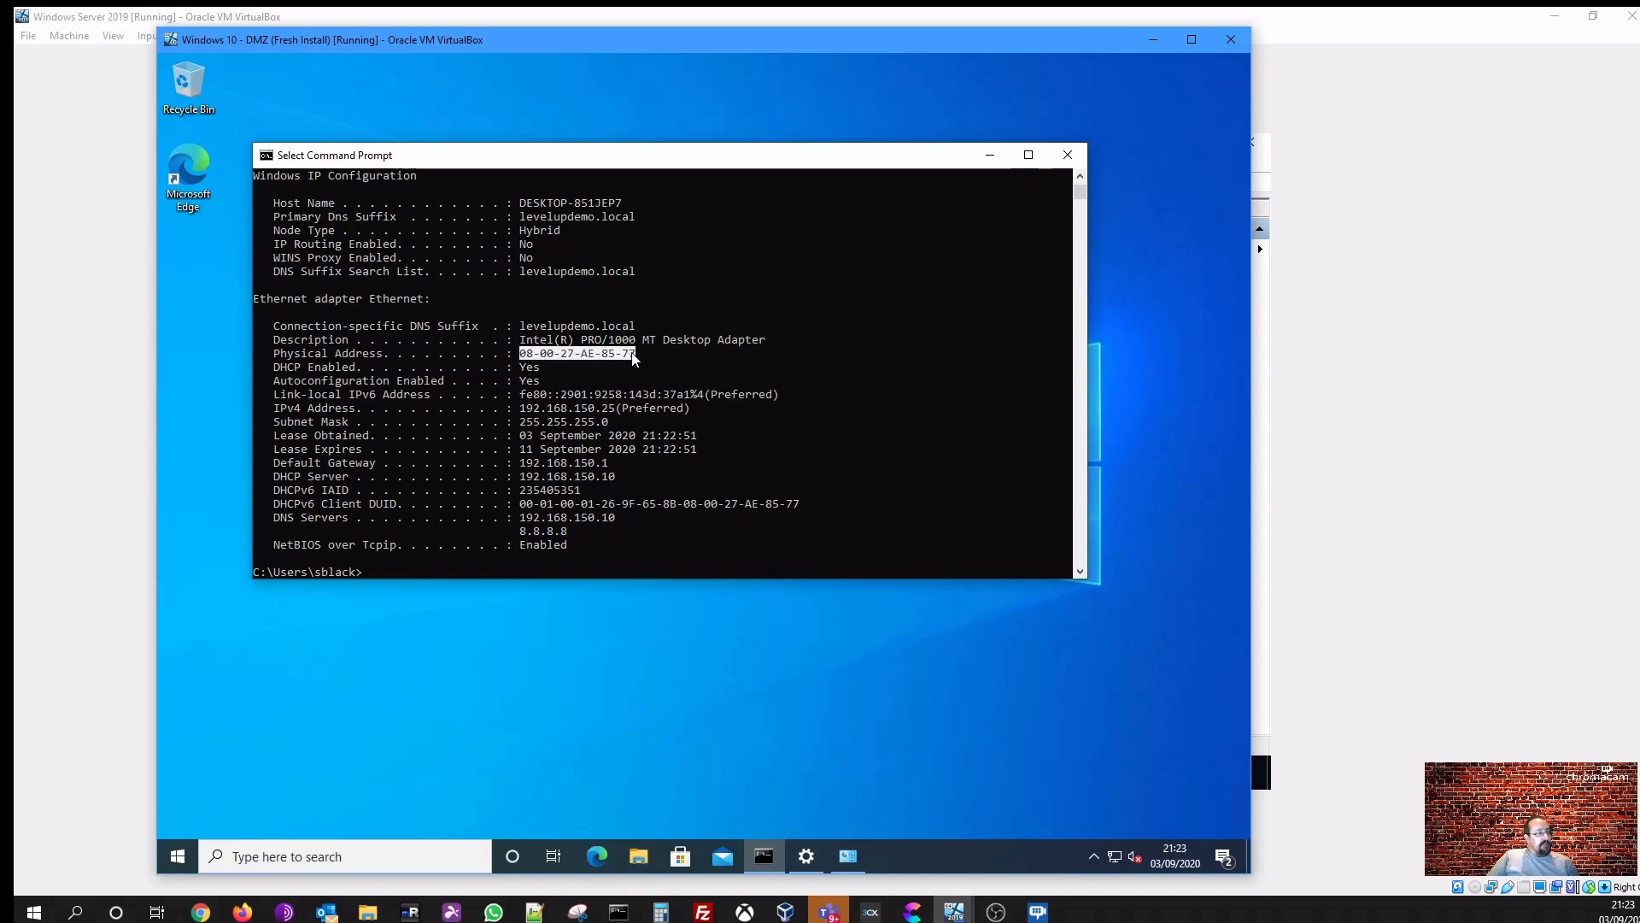
right_click(630, 352)
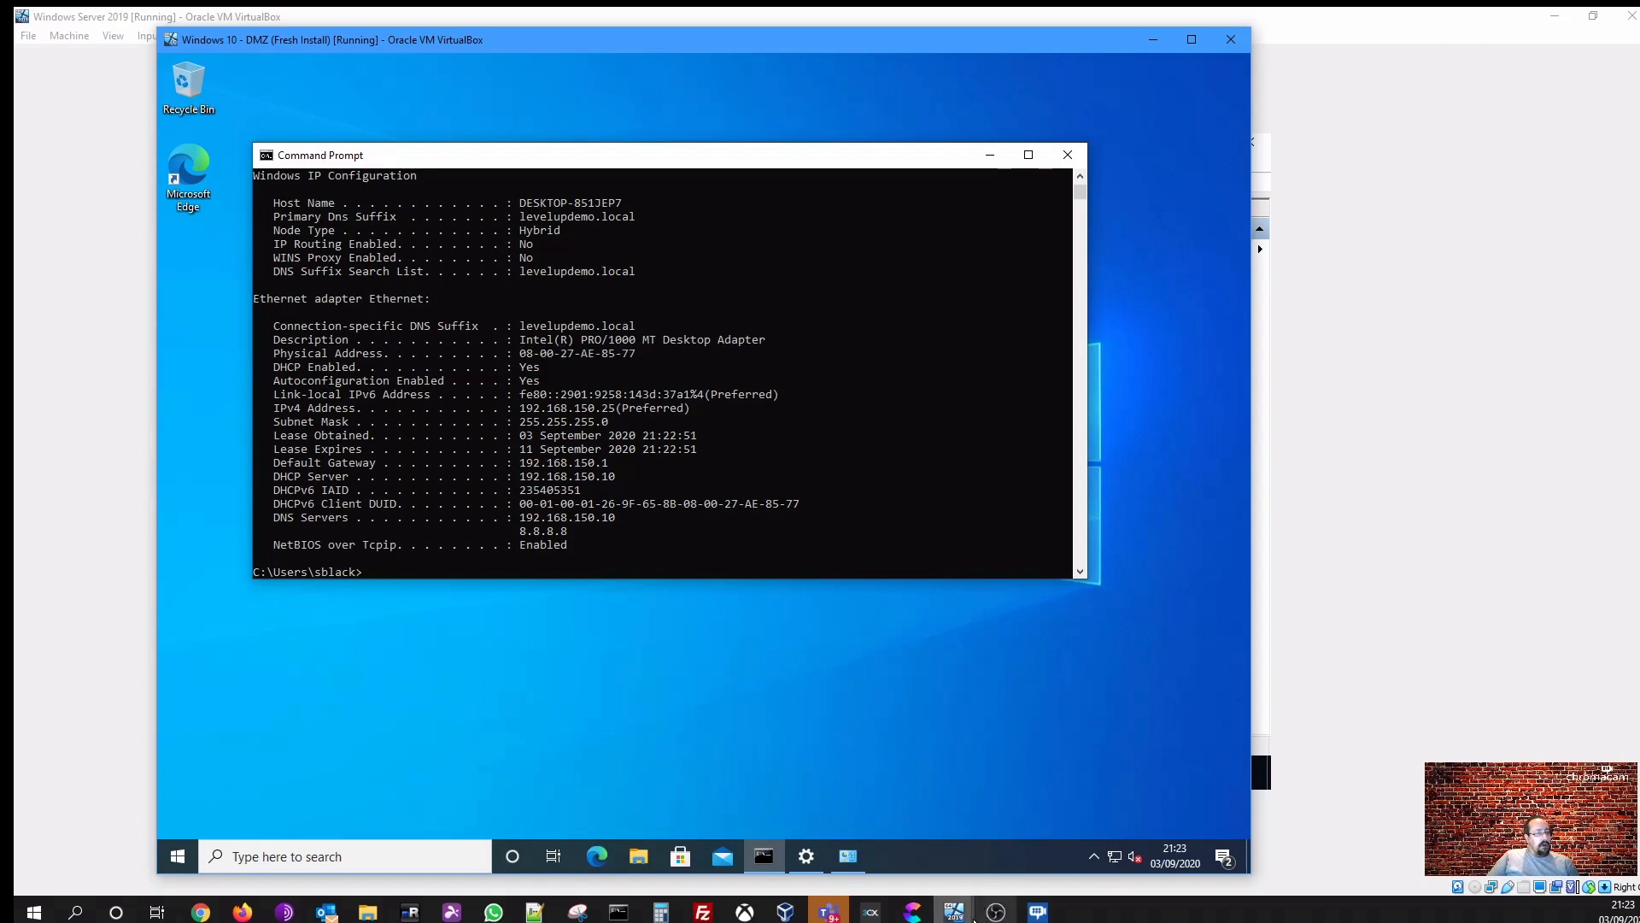
mouse_move(954, 910)
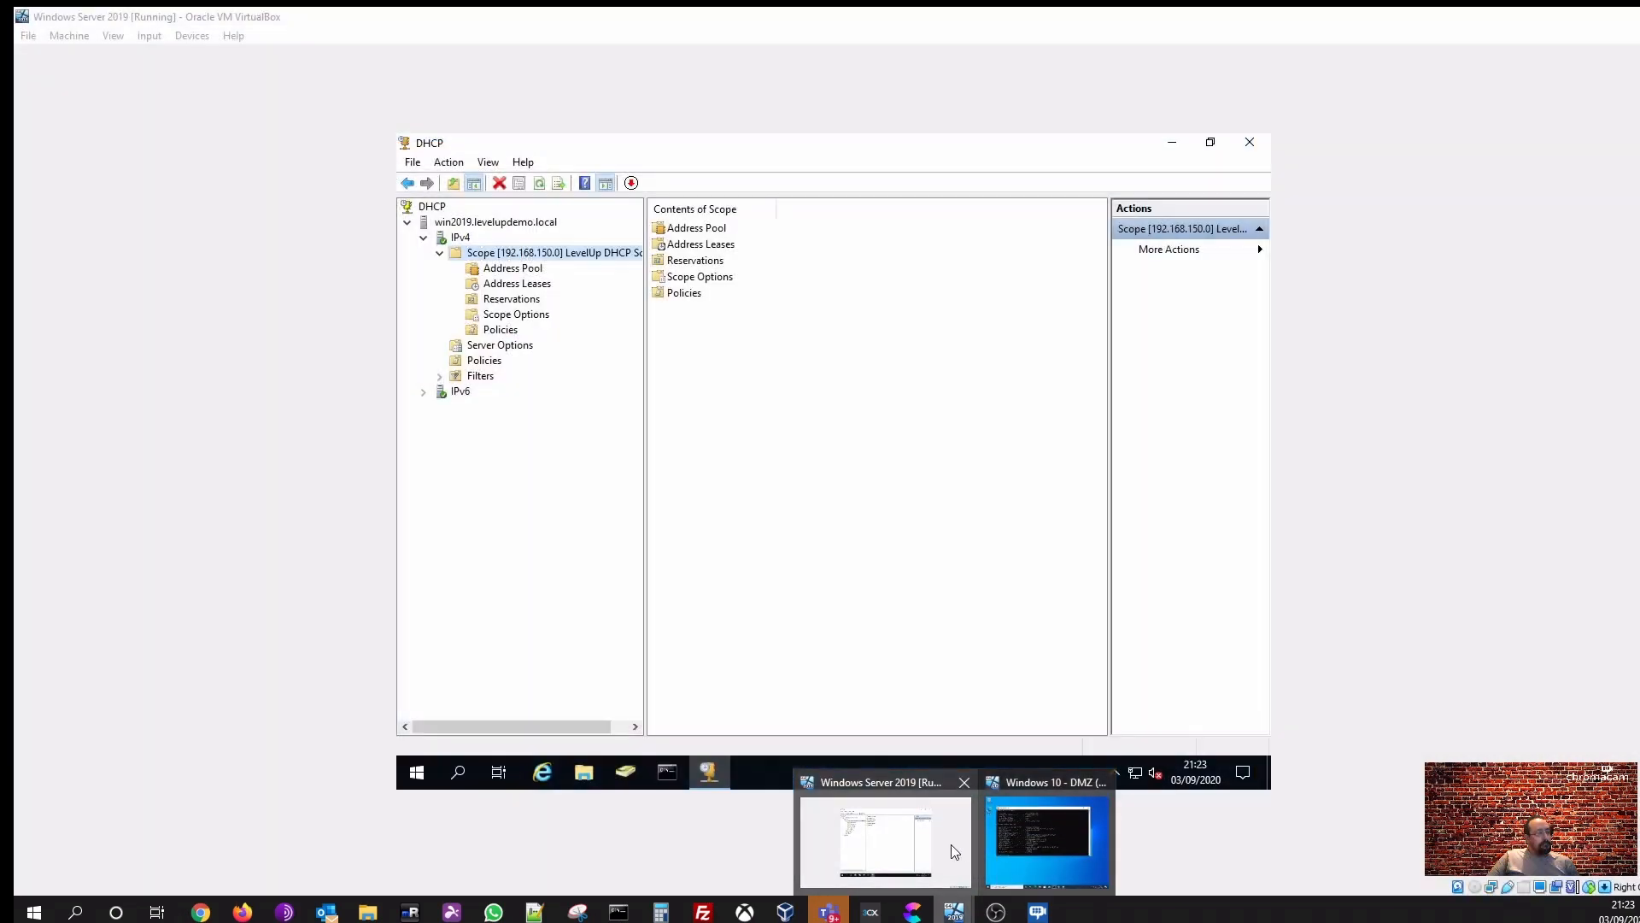
click(951, 844)
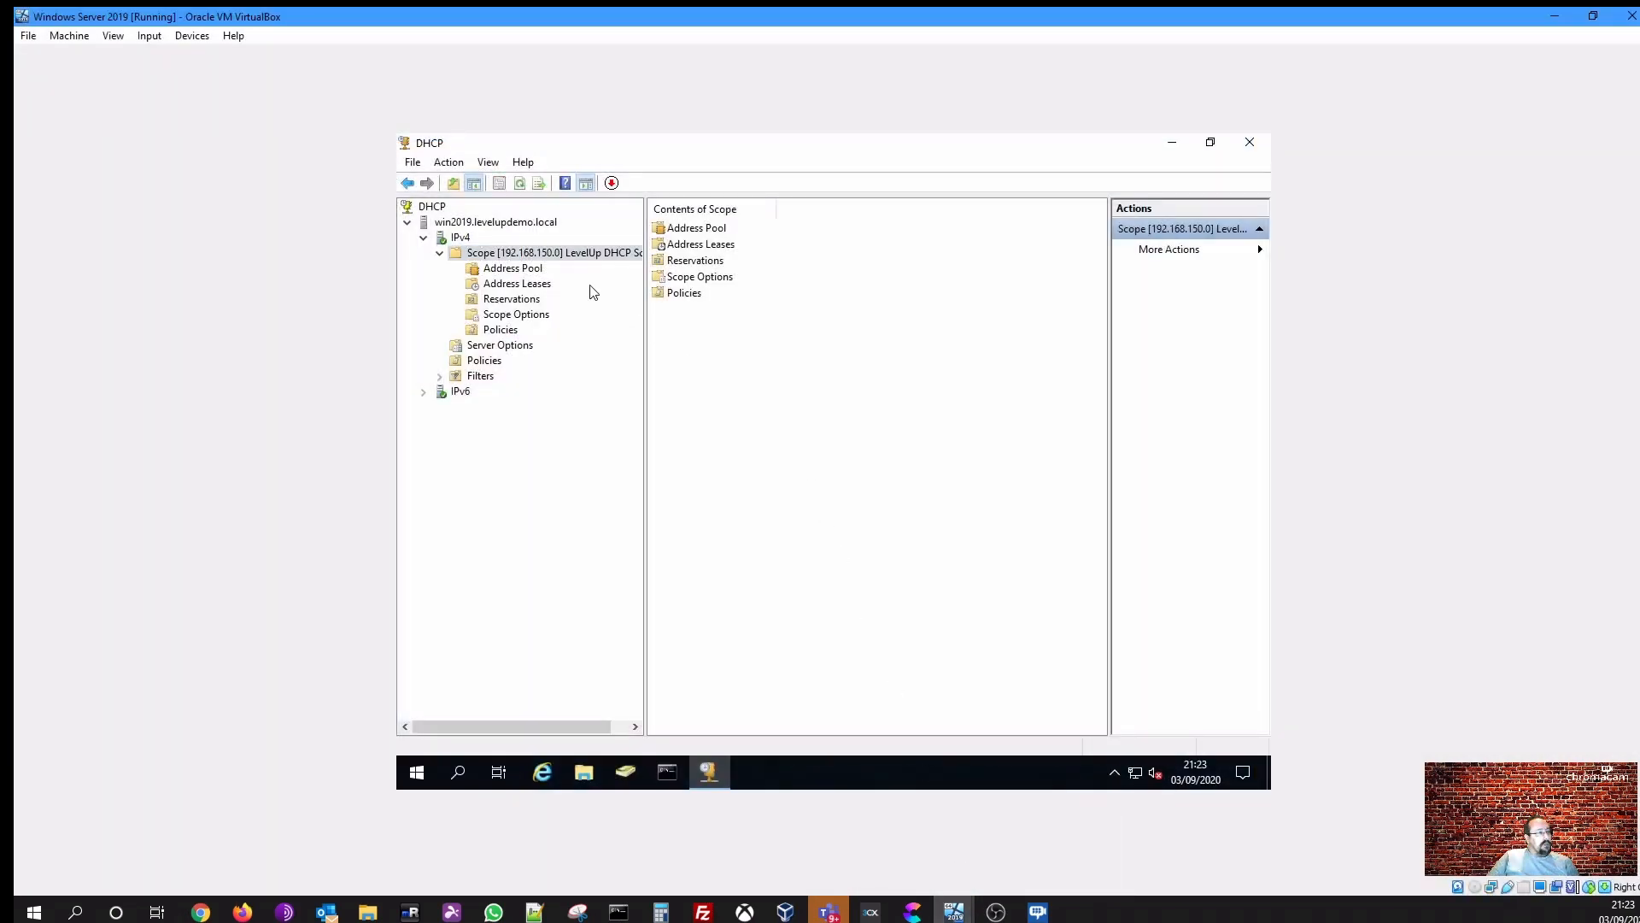
- Start a new reservation under the scope's Reservations and paste the client's MAC address into it
click(502, 300)
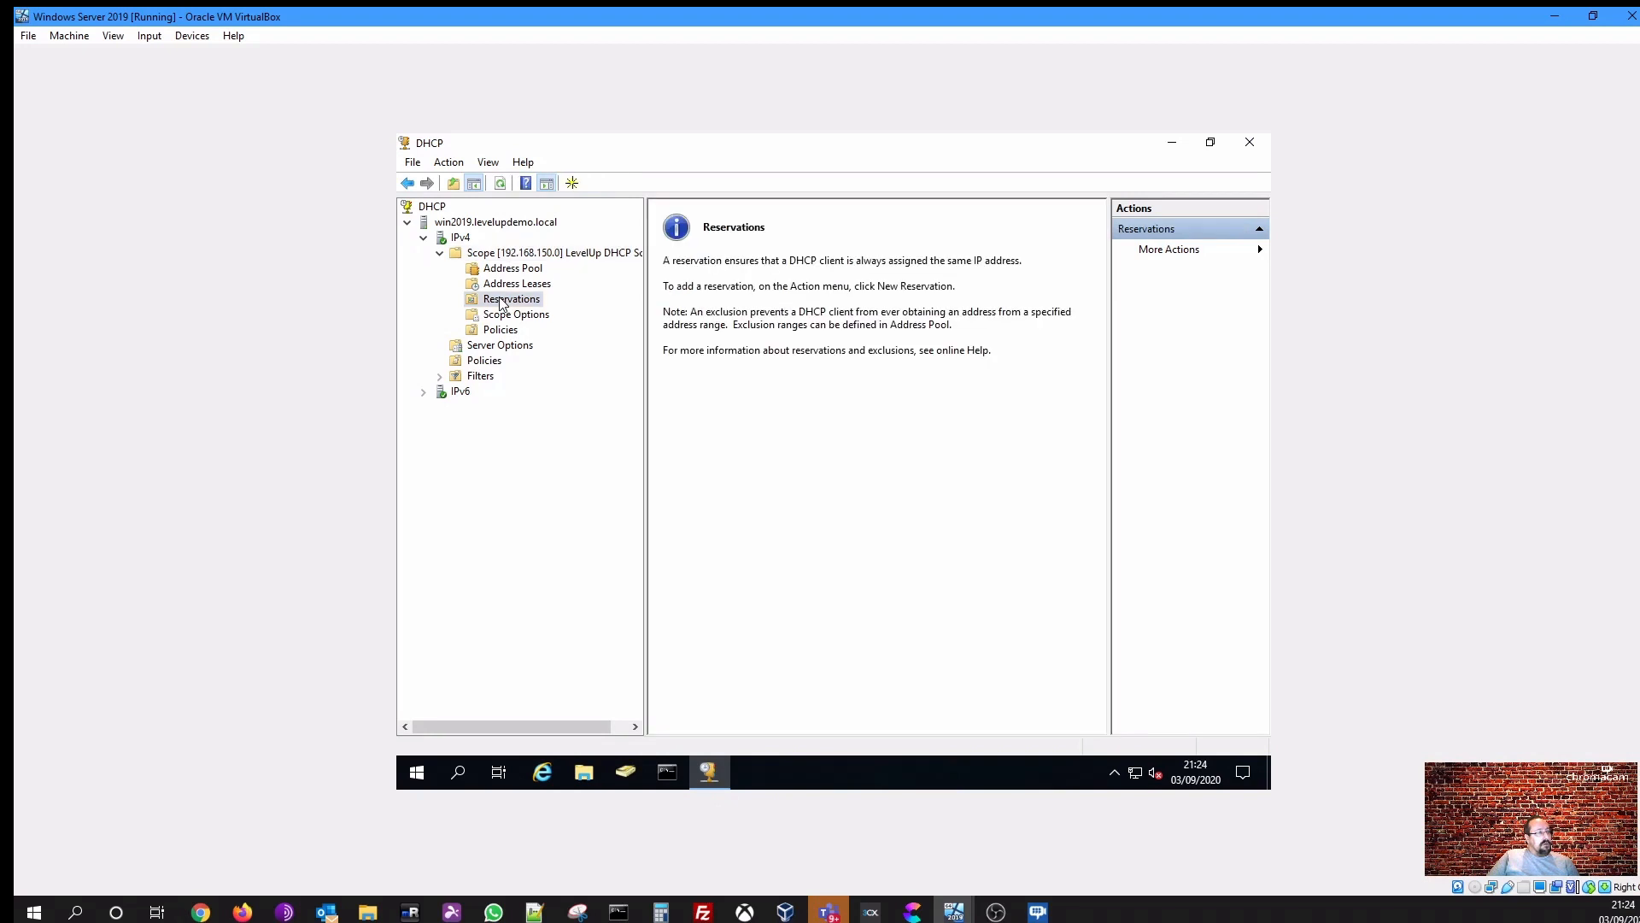
right_click(502, 303)
click(547, 310)
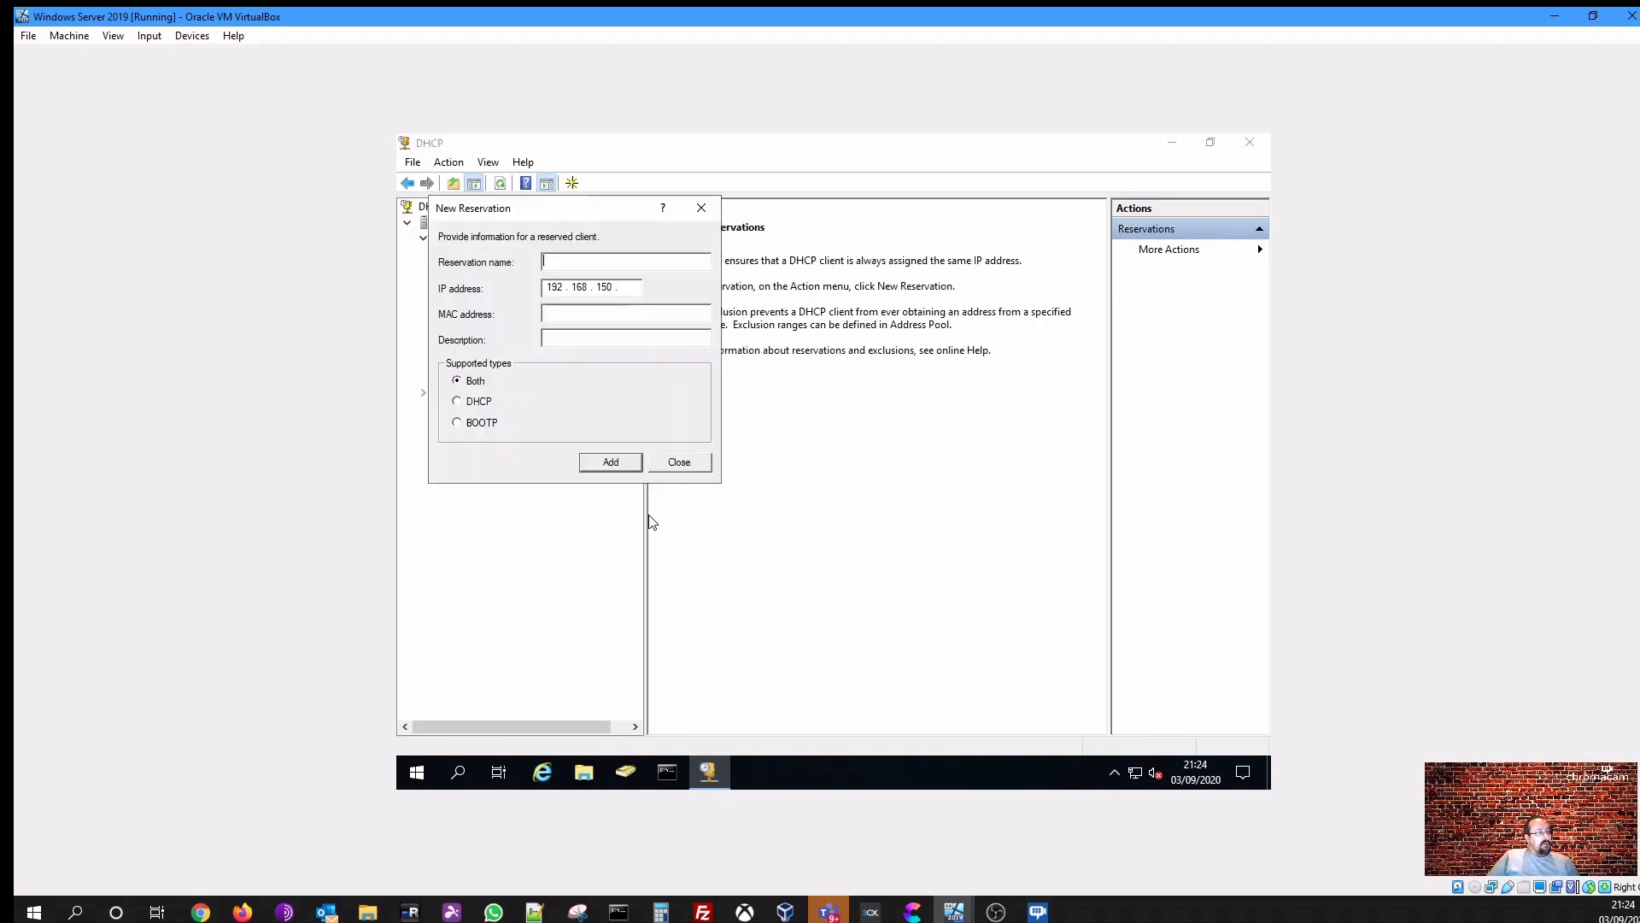
click(567, 317)
right_click(564, 317)
click(612, 388)
- Name the reservation Windows 10 Machine
drag(624, 263, 727, 293)
click(725, 347)
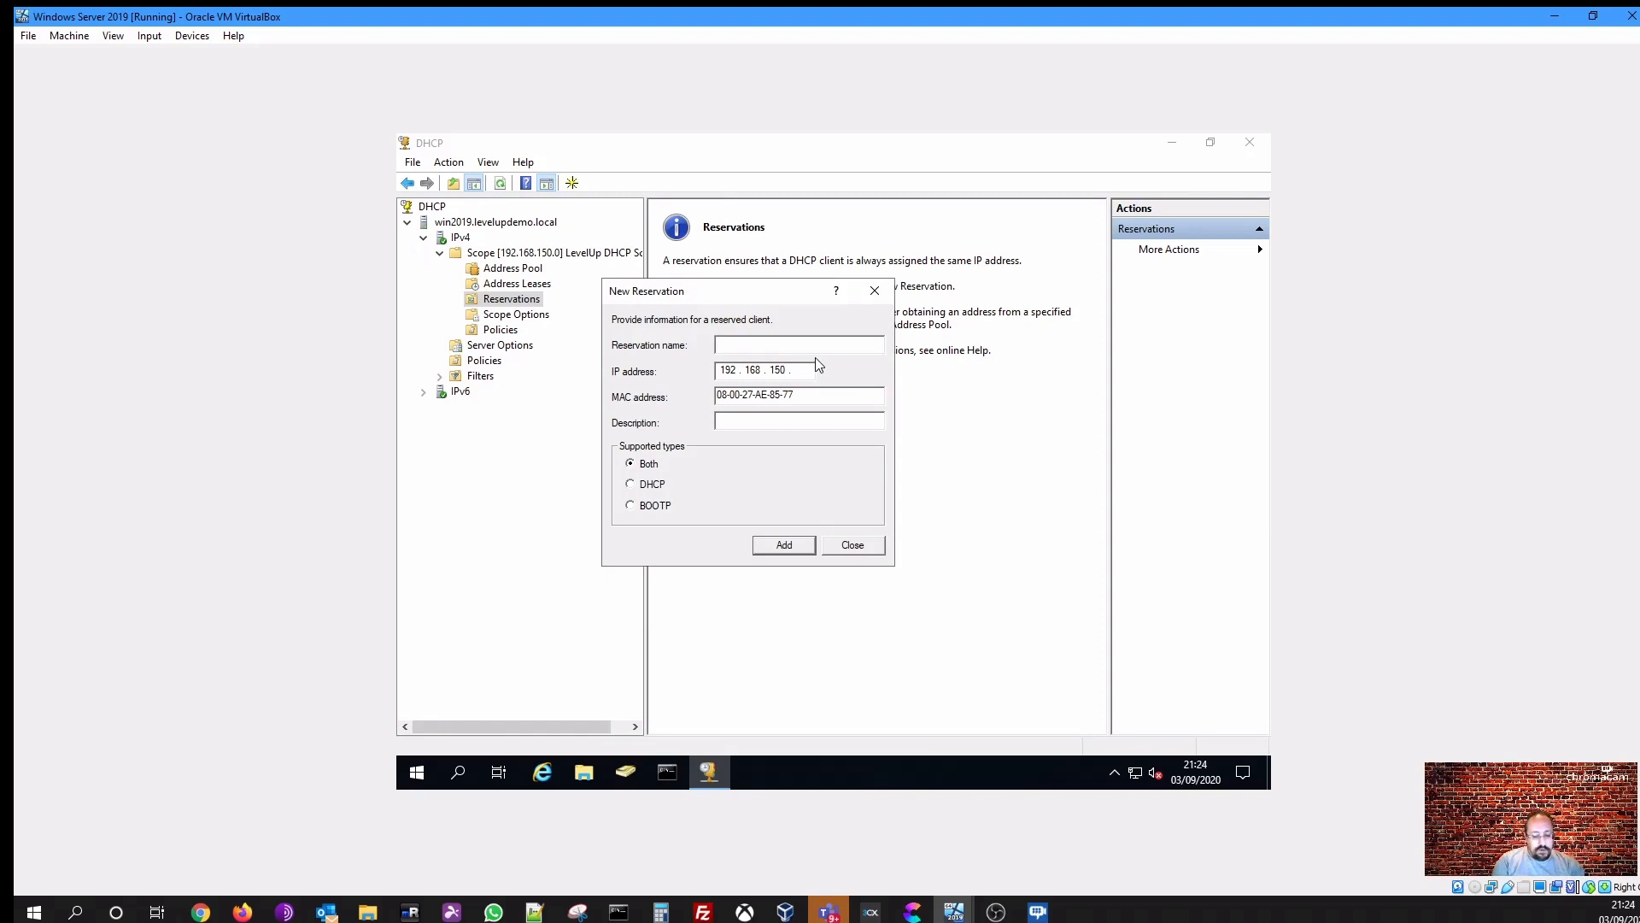
text(Windows 10 )
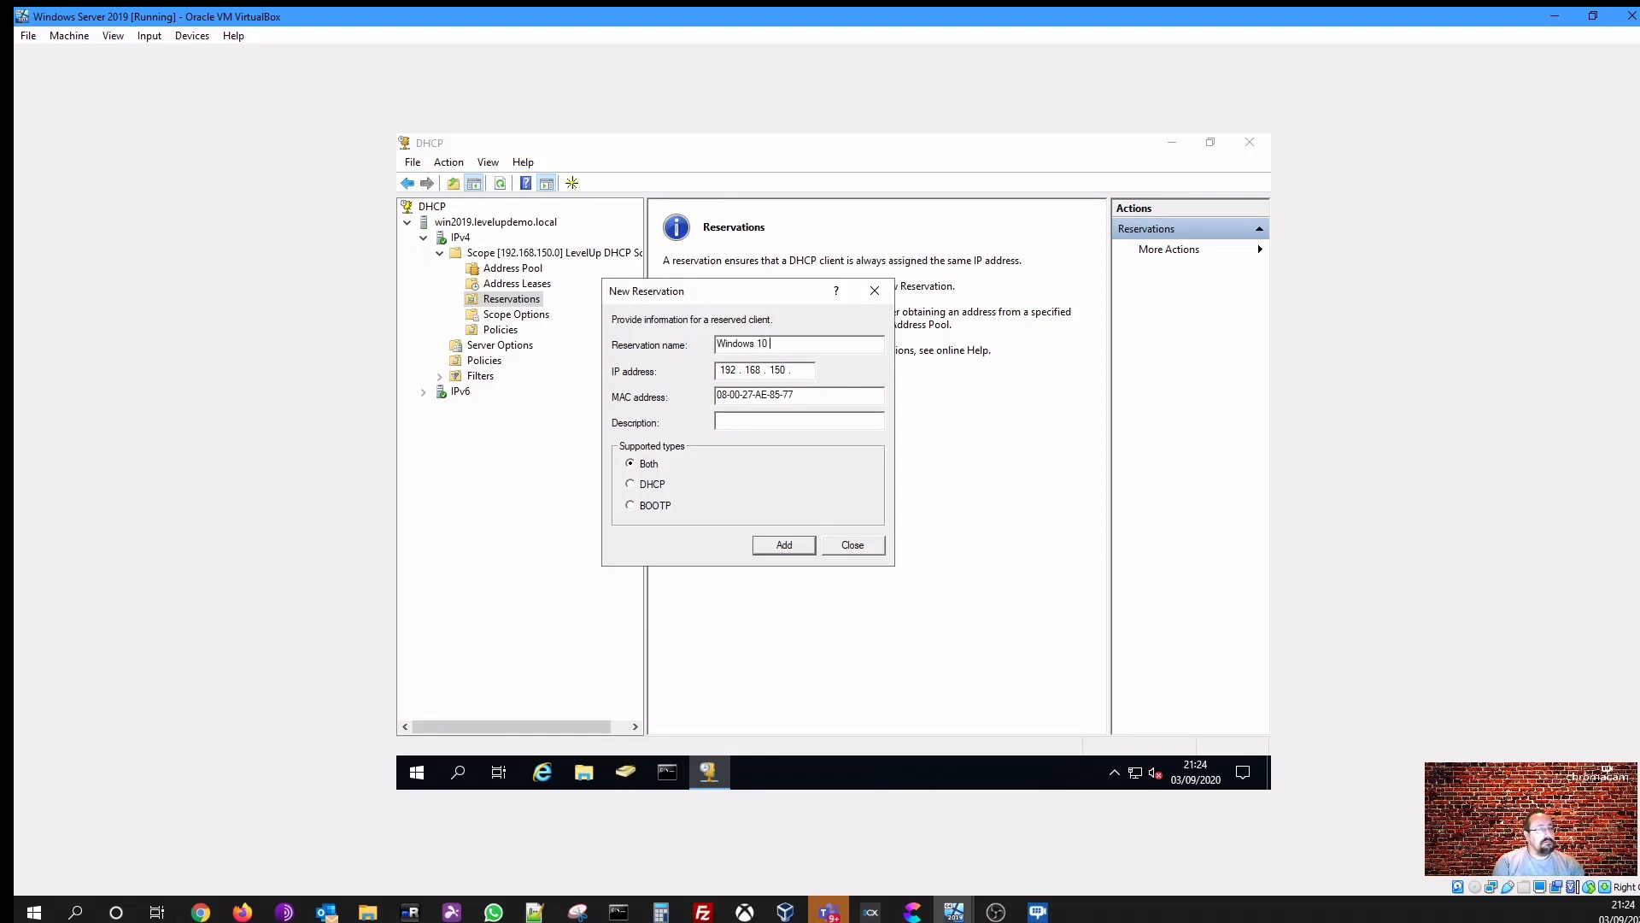
text(MAchine)
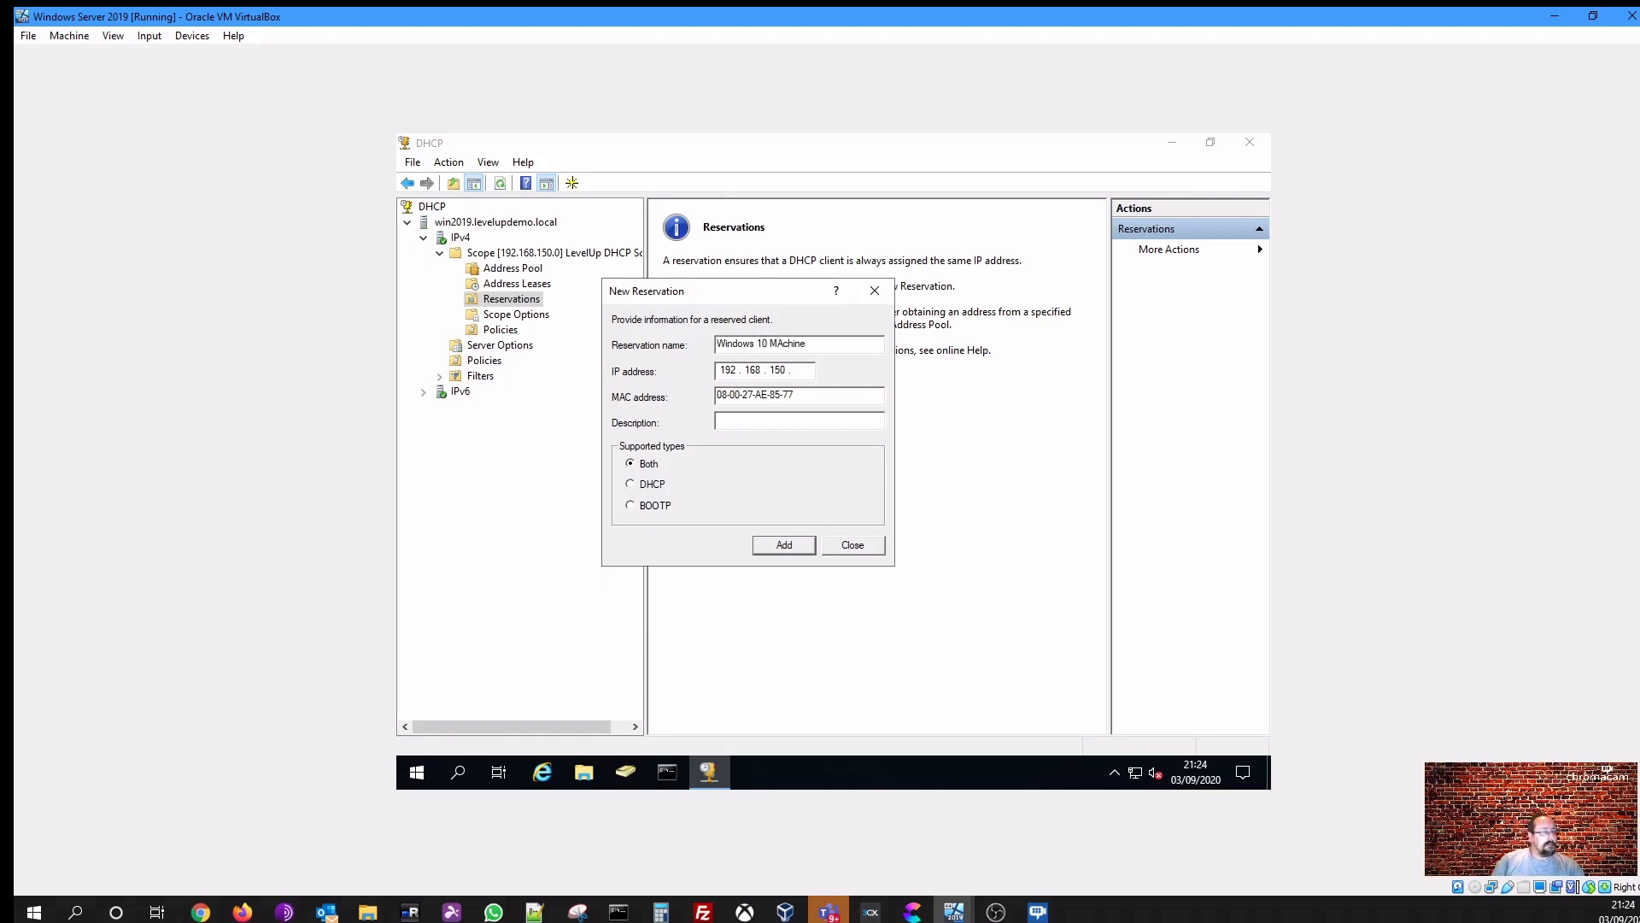
key(BackSpace)
text(a)
key(Tab)
key(shift+Tab)
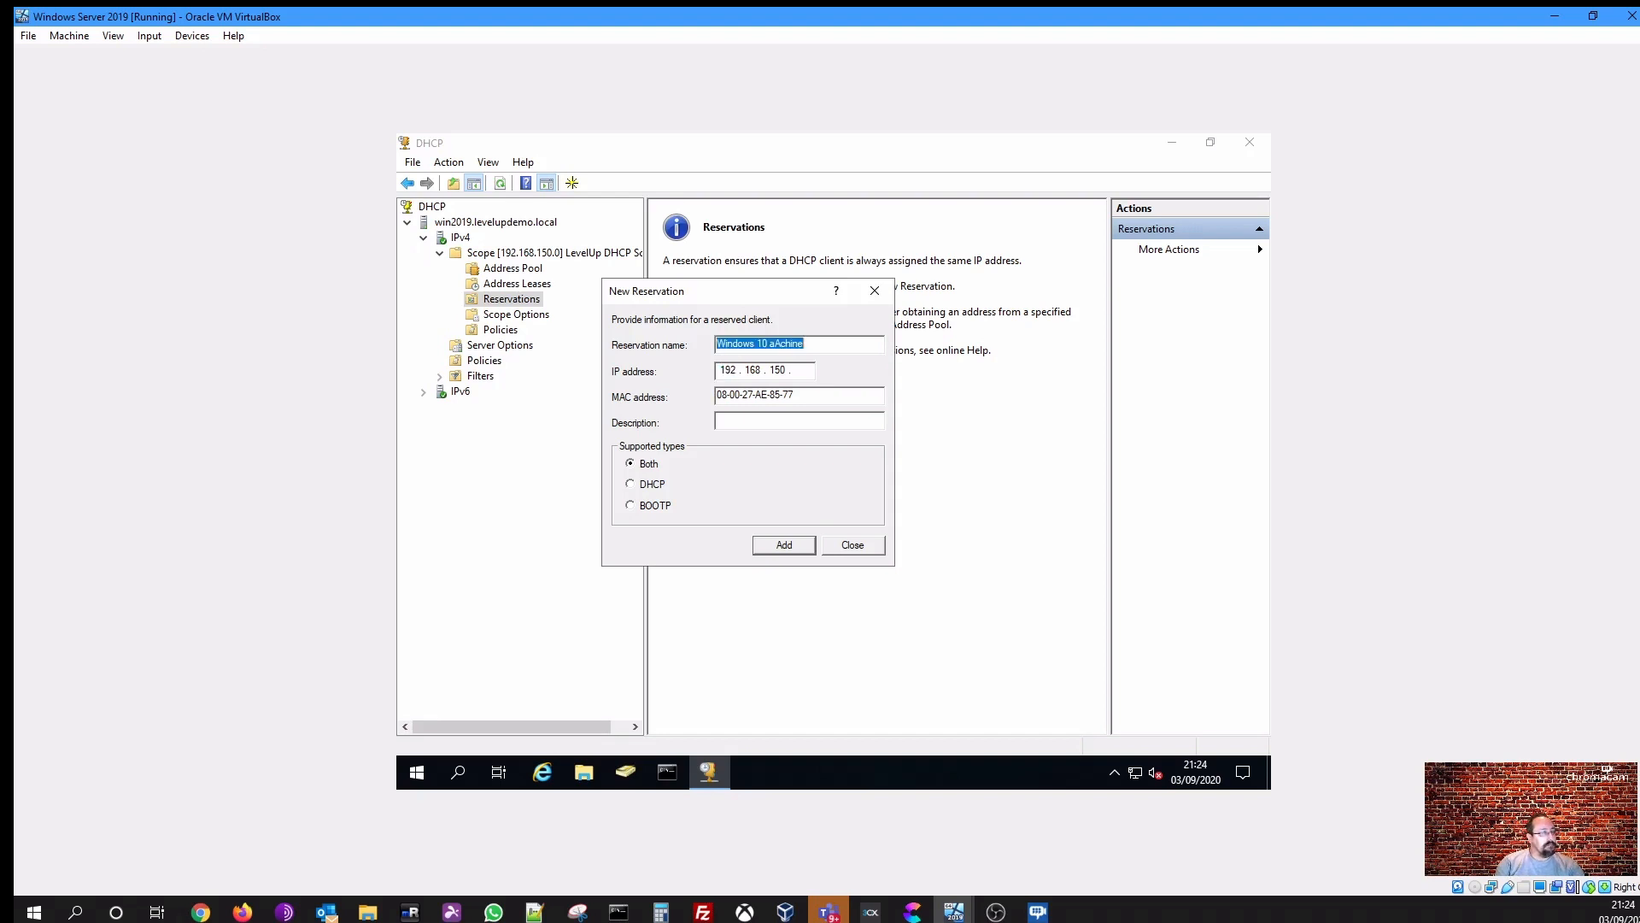
key(Left)
key(BackSpace)
key(BackSpace)
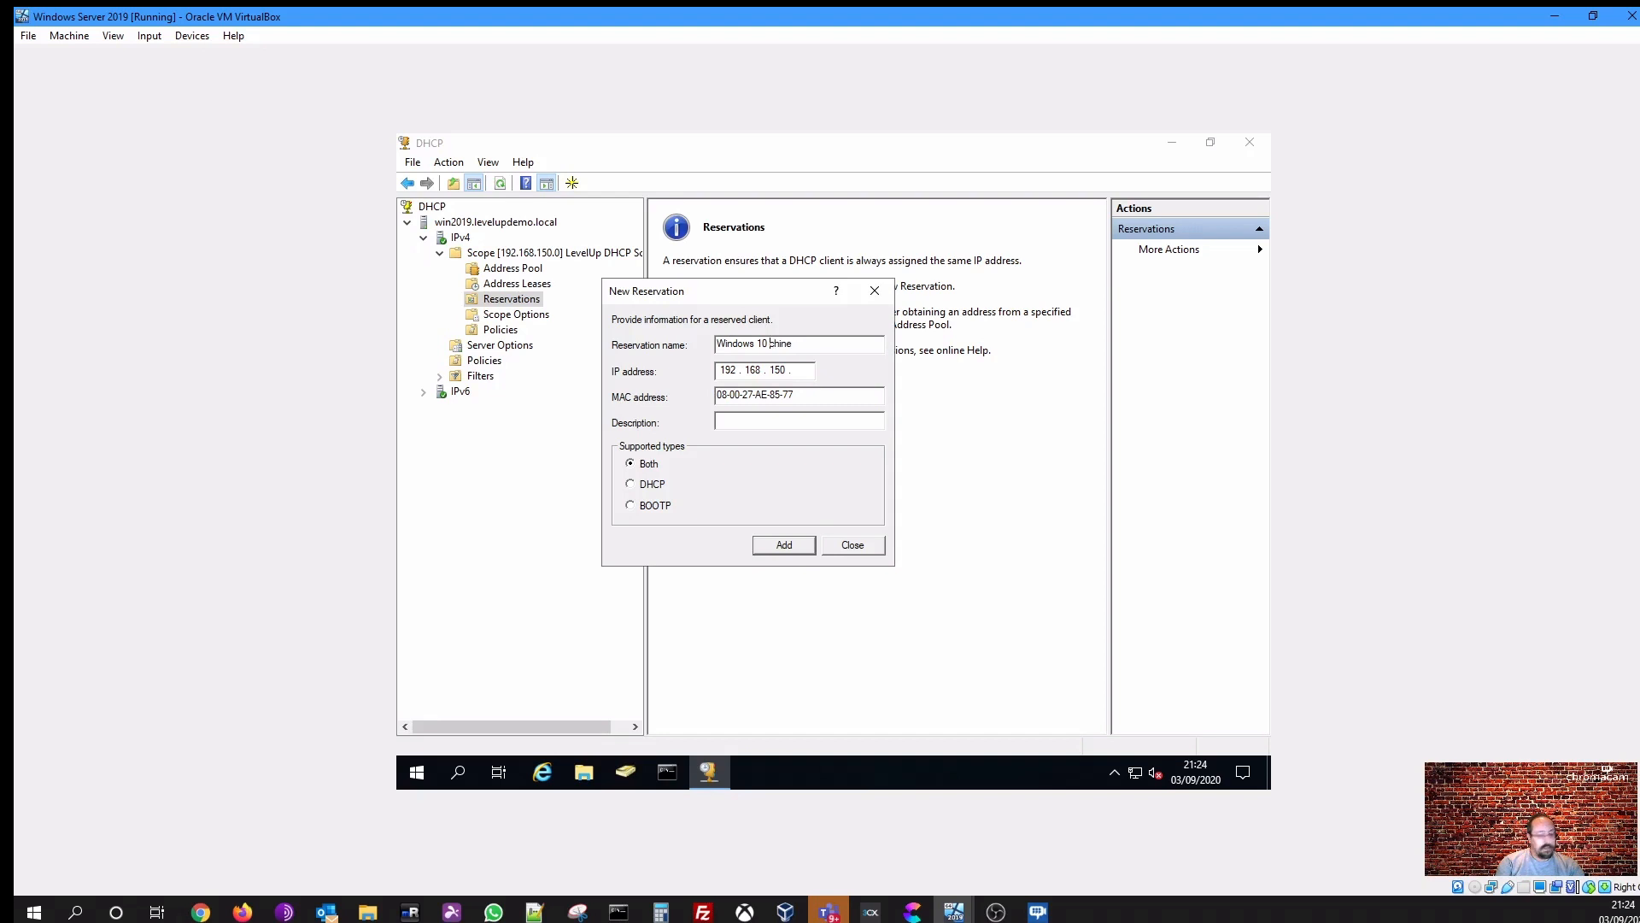
text(Ma)
key(Tab)
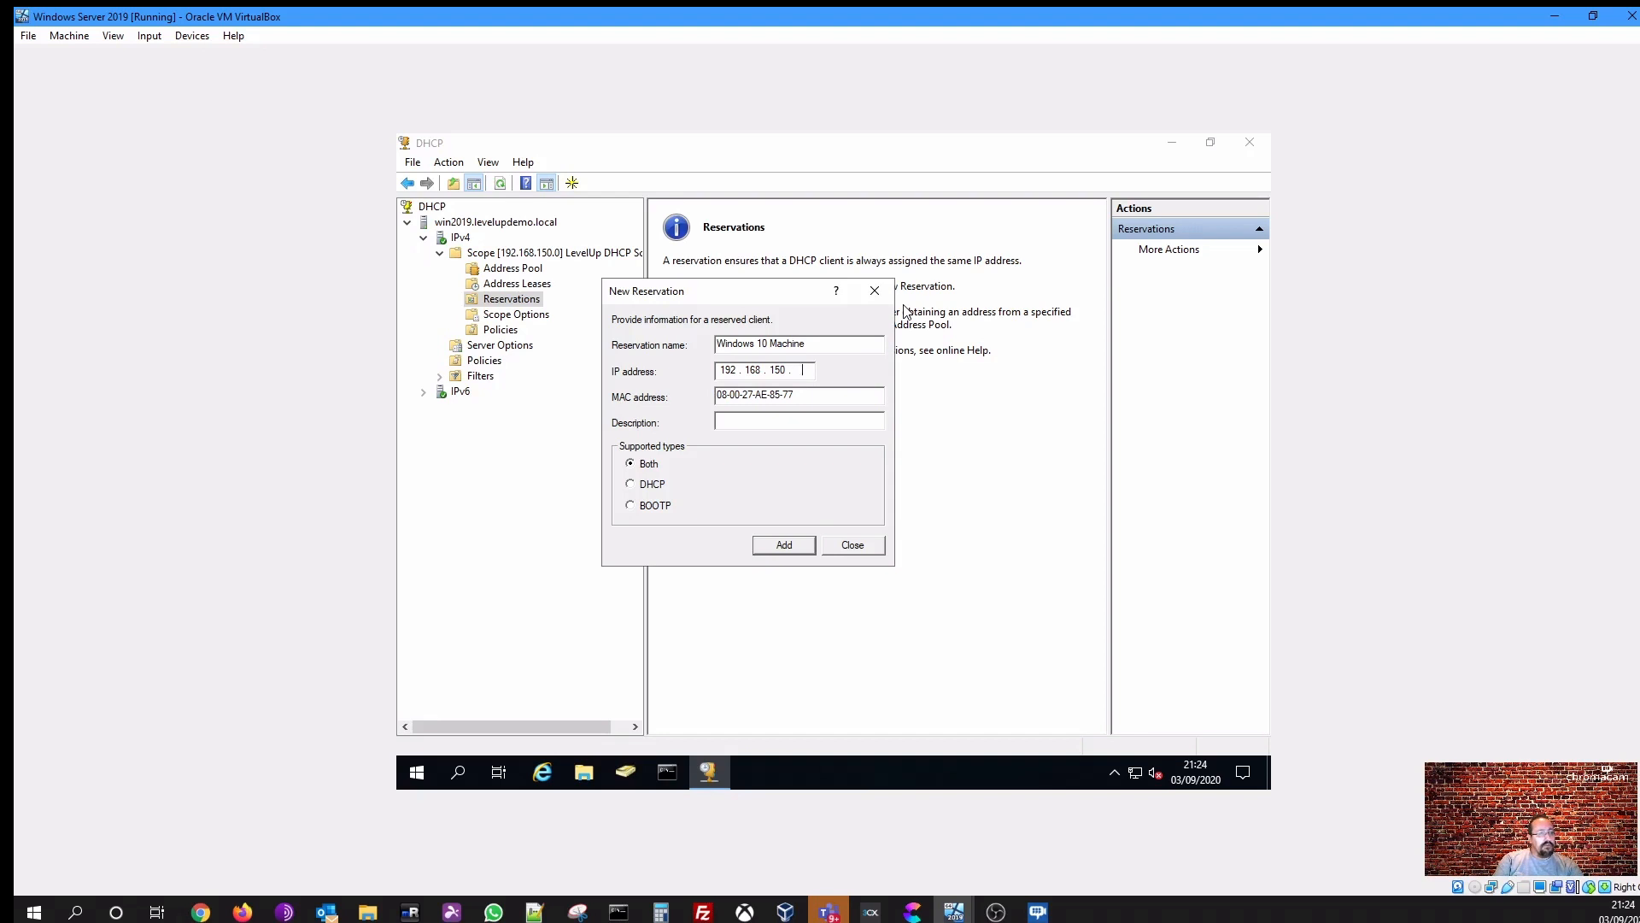
- Set the reservation's IP address to 192.168.150.100
text(100)
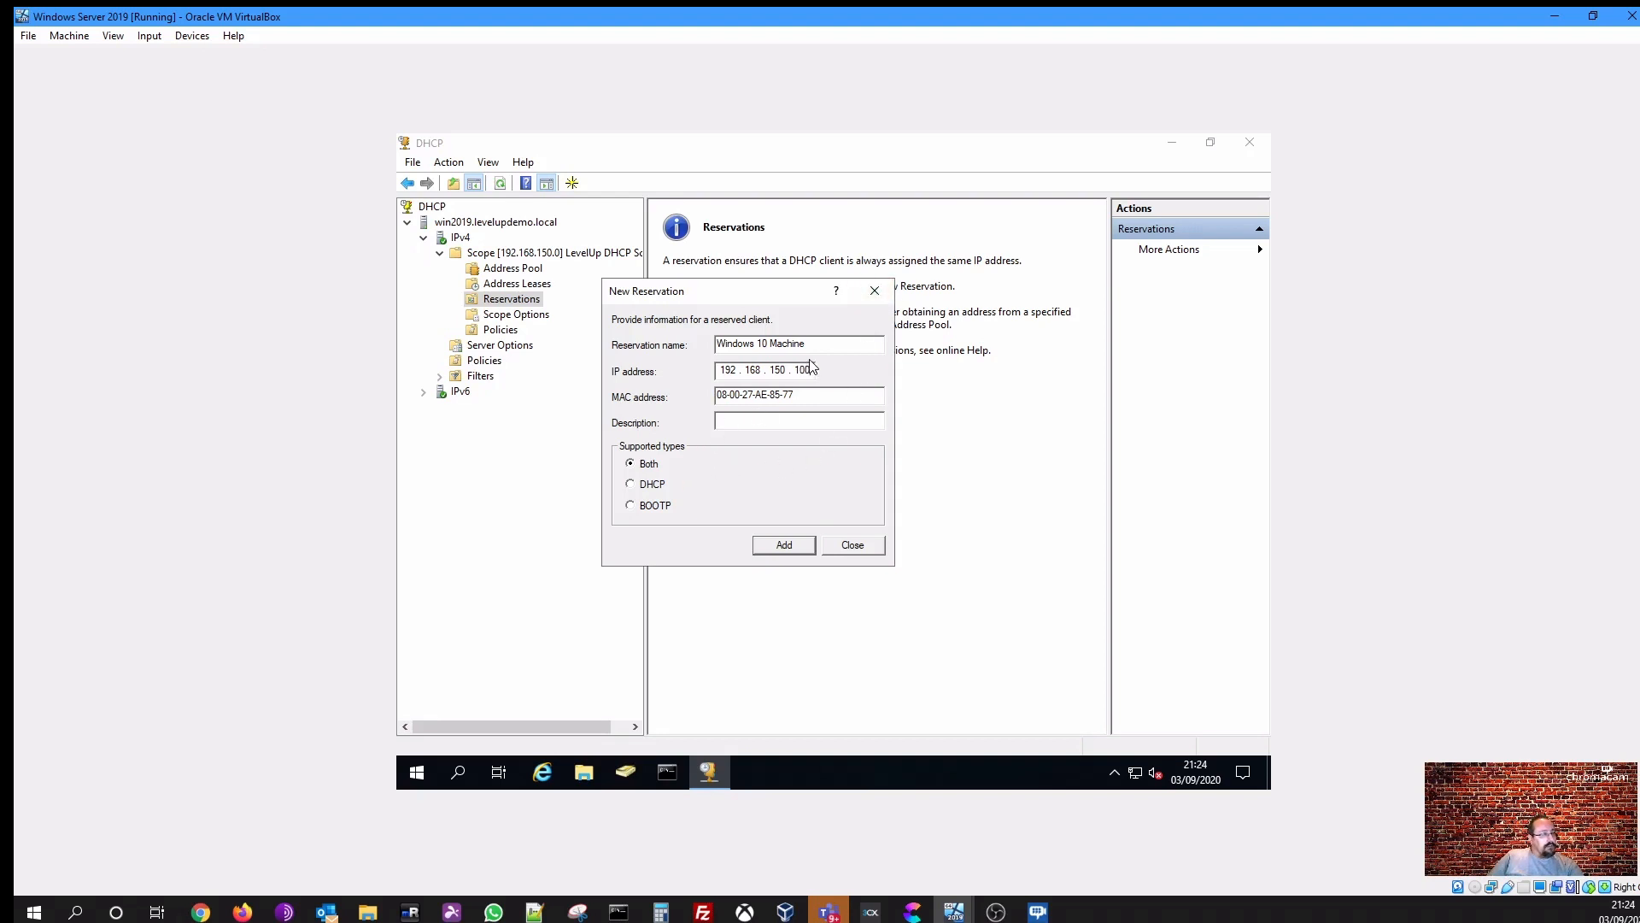
drag(813, 346, 612, 339)
key(ctrl+c)
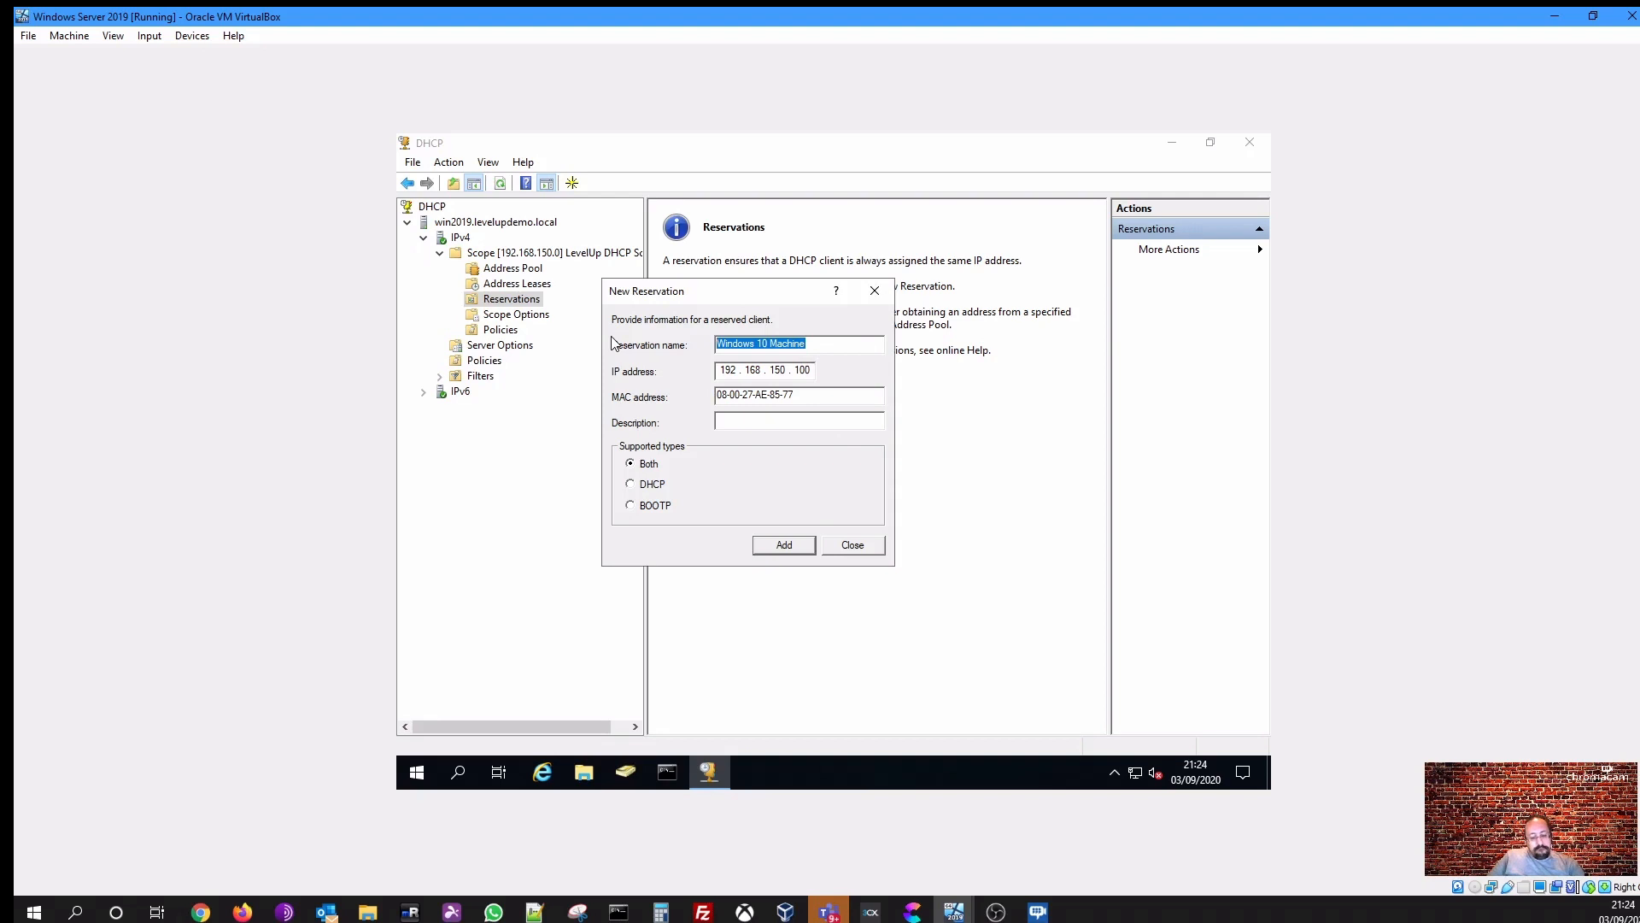
click(780, 426)
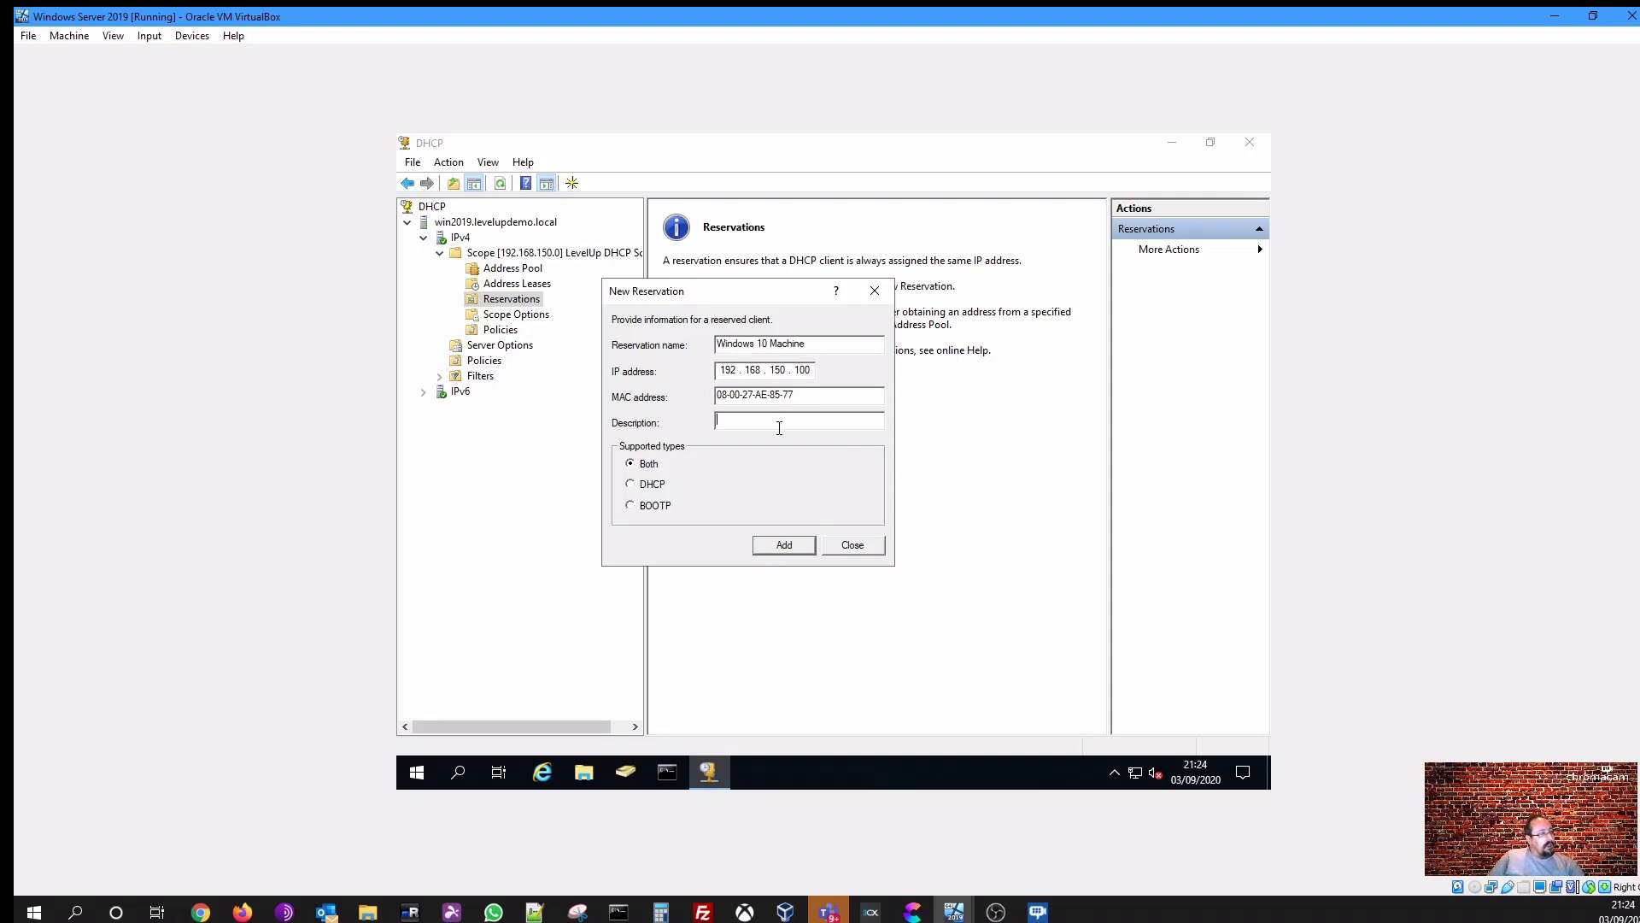
- Paste Windows 10 Machine into the reservation's description
key(ctrl+v)
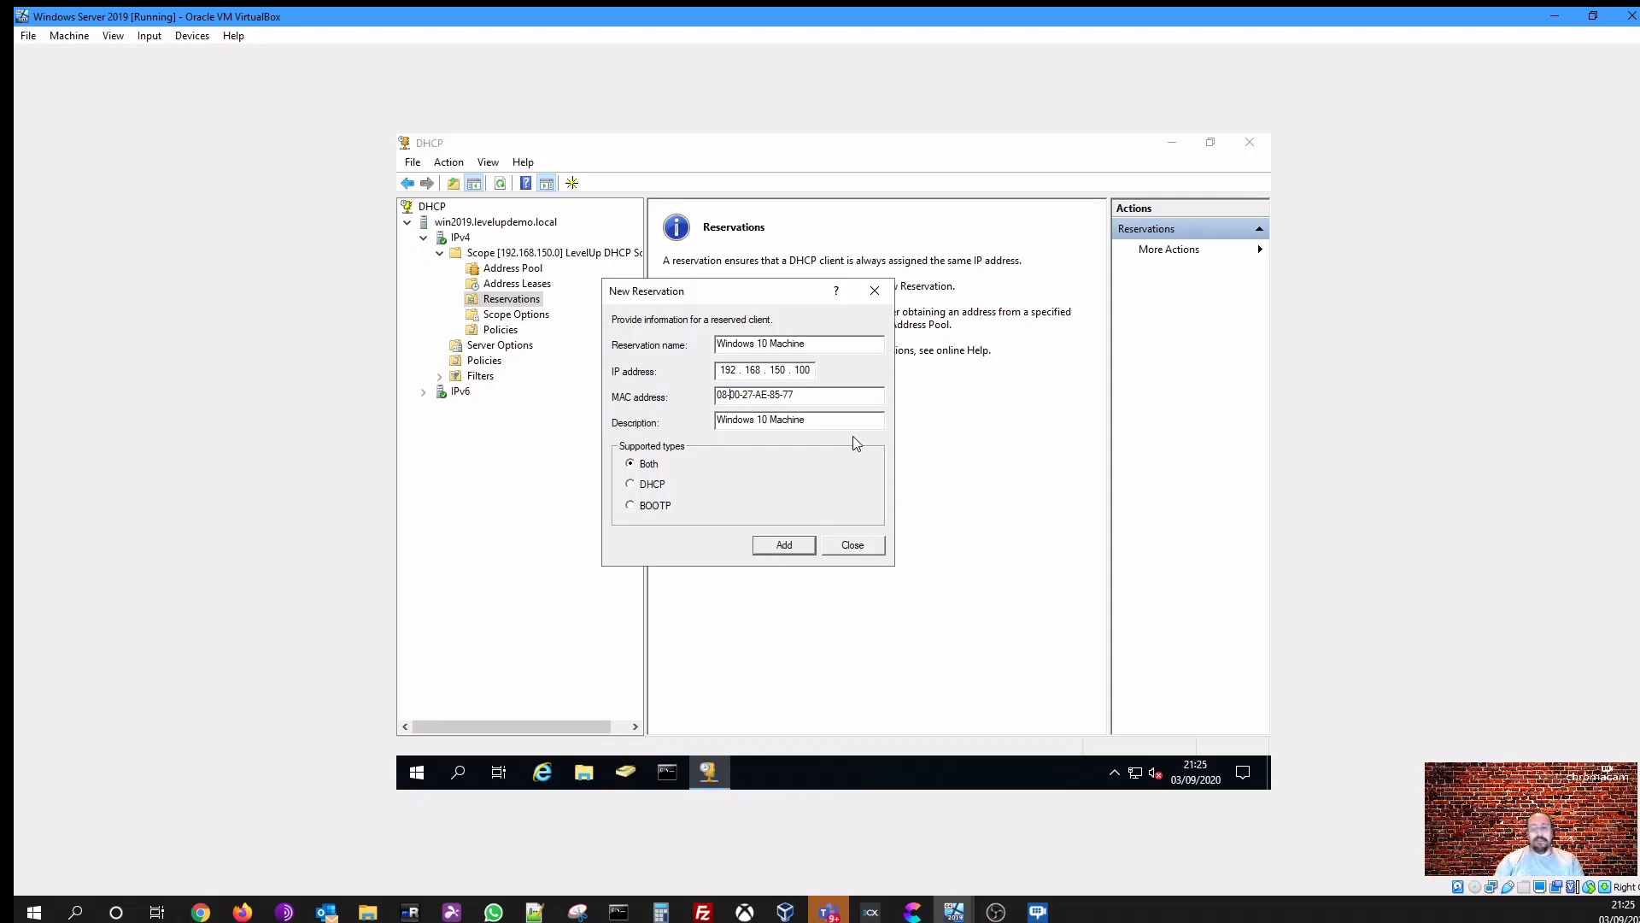
- Try to rewrite the MAC address with colon separators and add the reservation, declining the identifier warning
key(BackSpace)
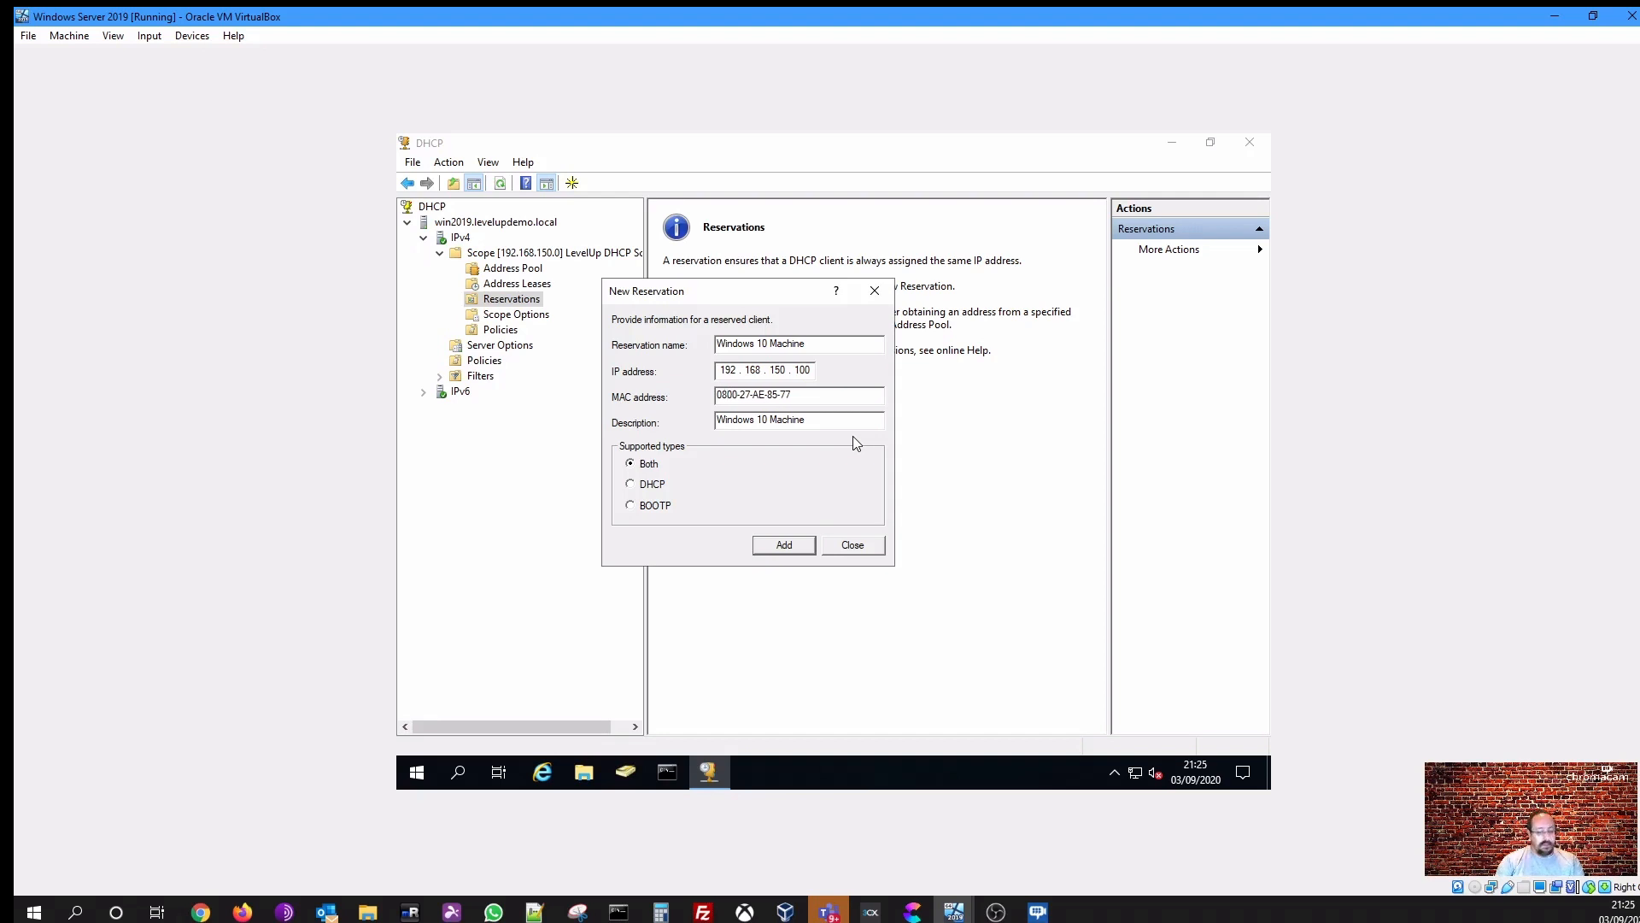
text(:)
key(Right)
key(Right)
key(Delete)
text(:00)
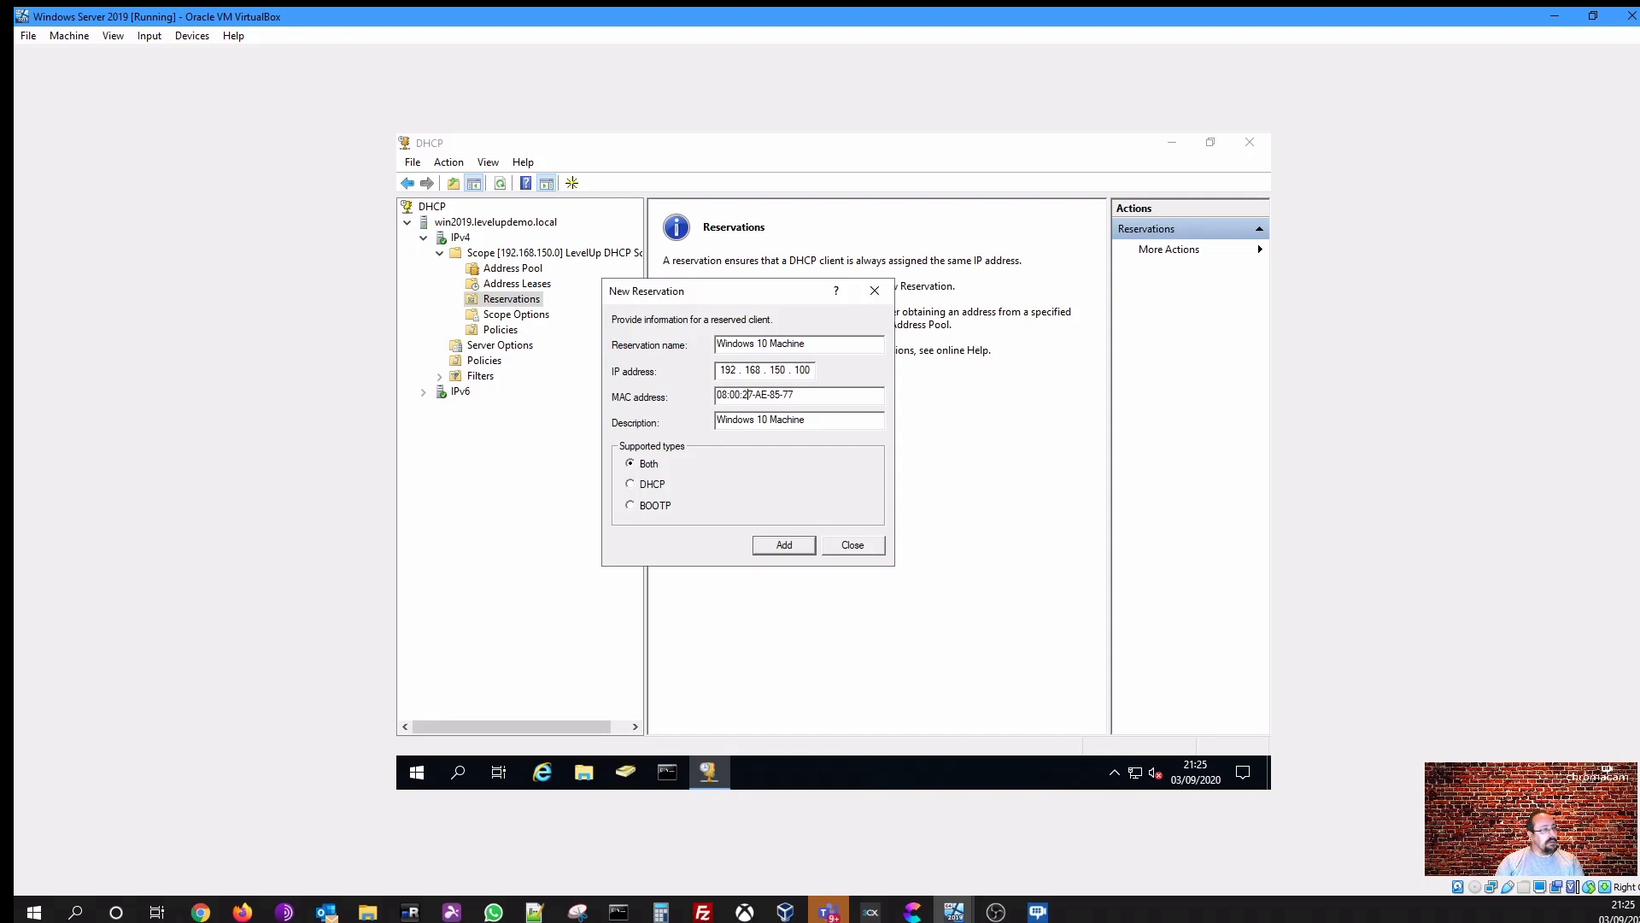
text(:)
key(Delete)
text(:00)
text(:AE:85:)
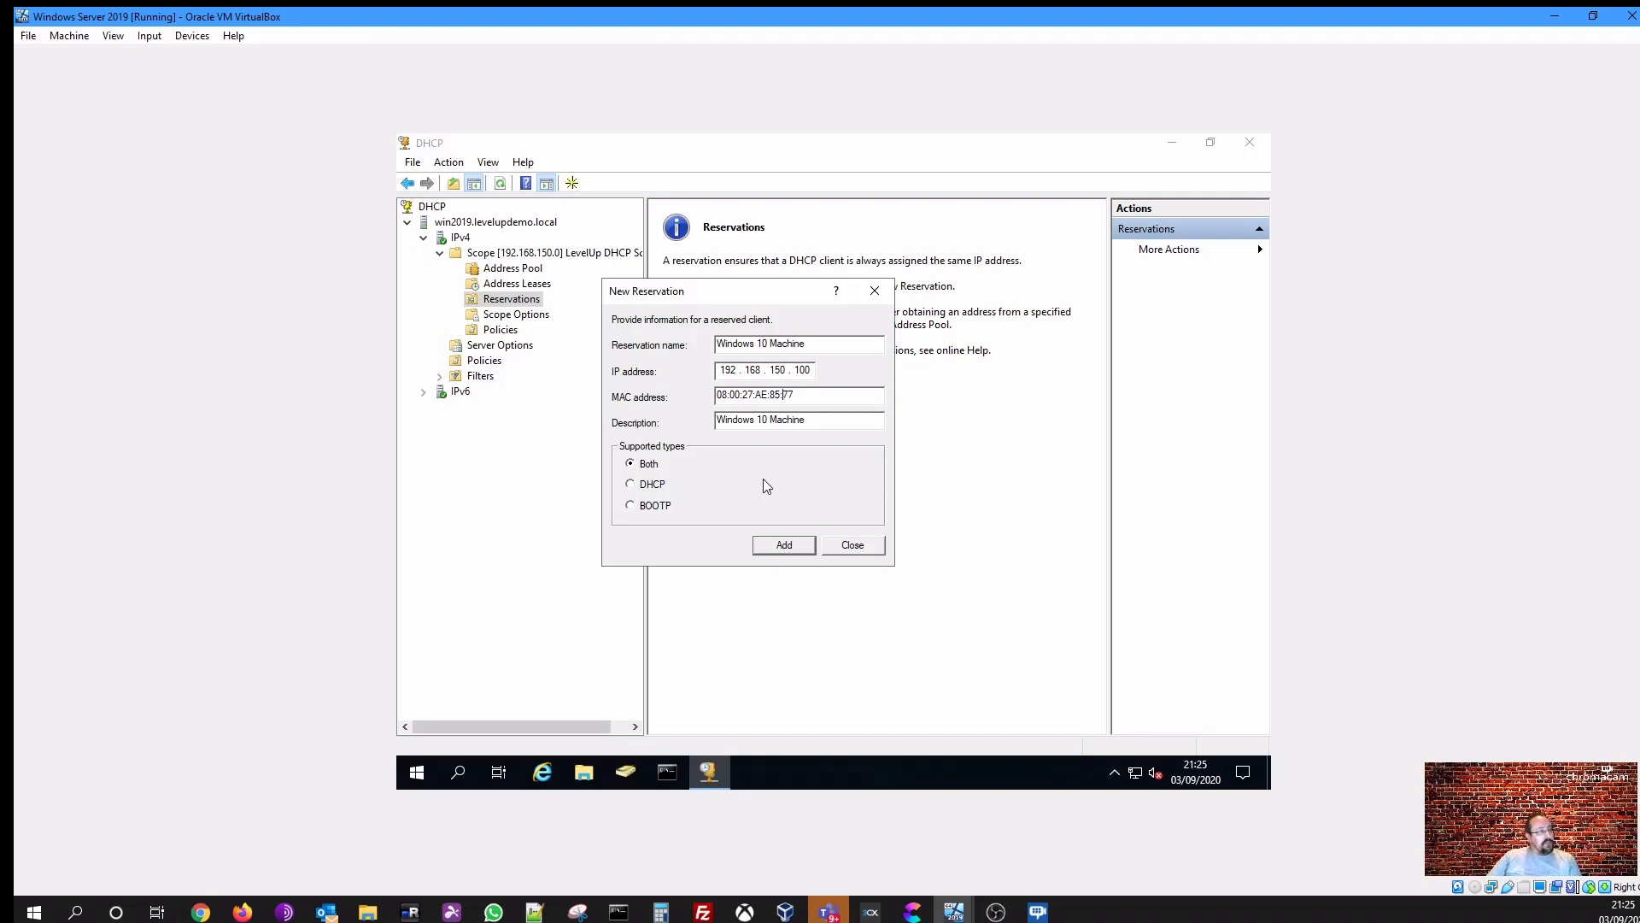
click(660, 463)
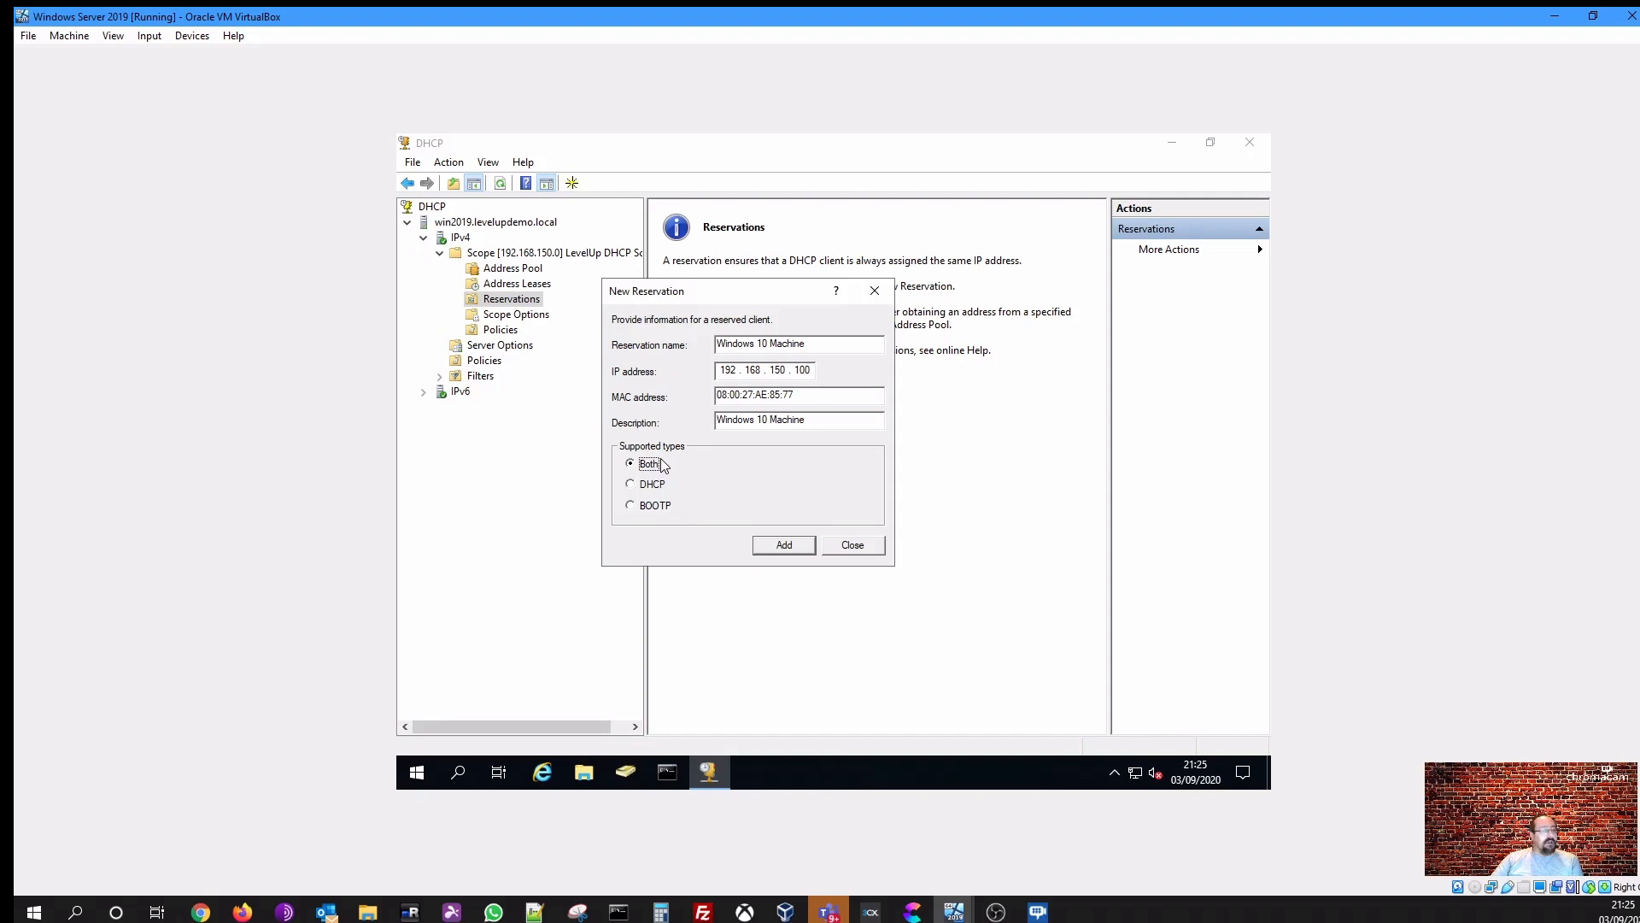
click(795, 545)
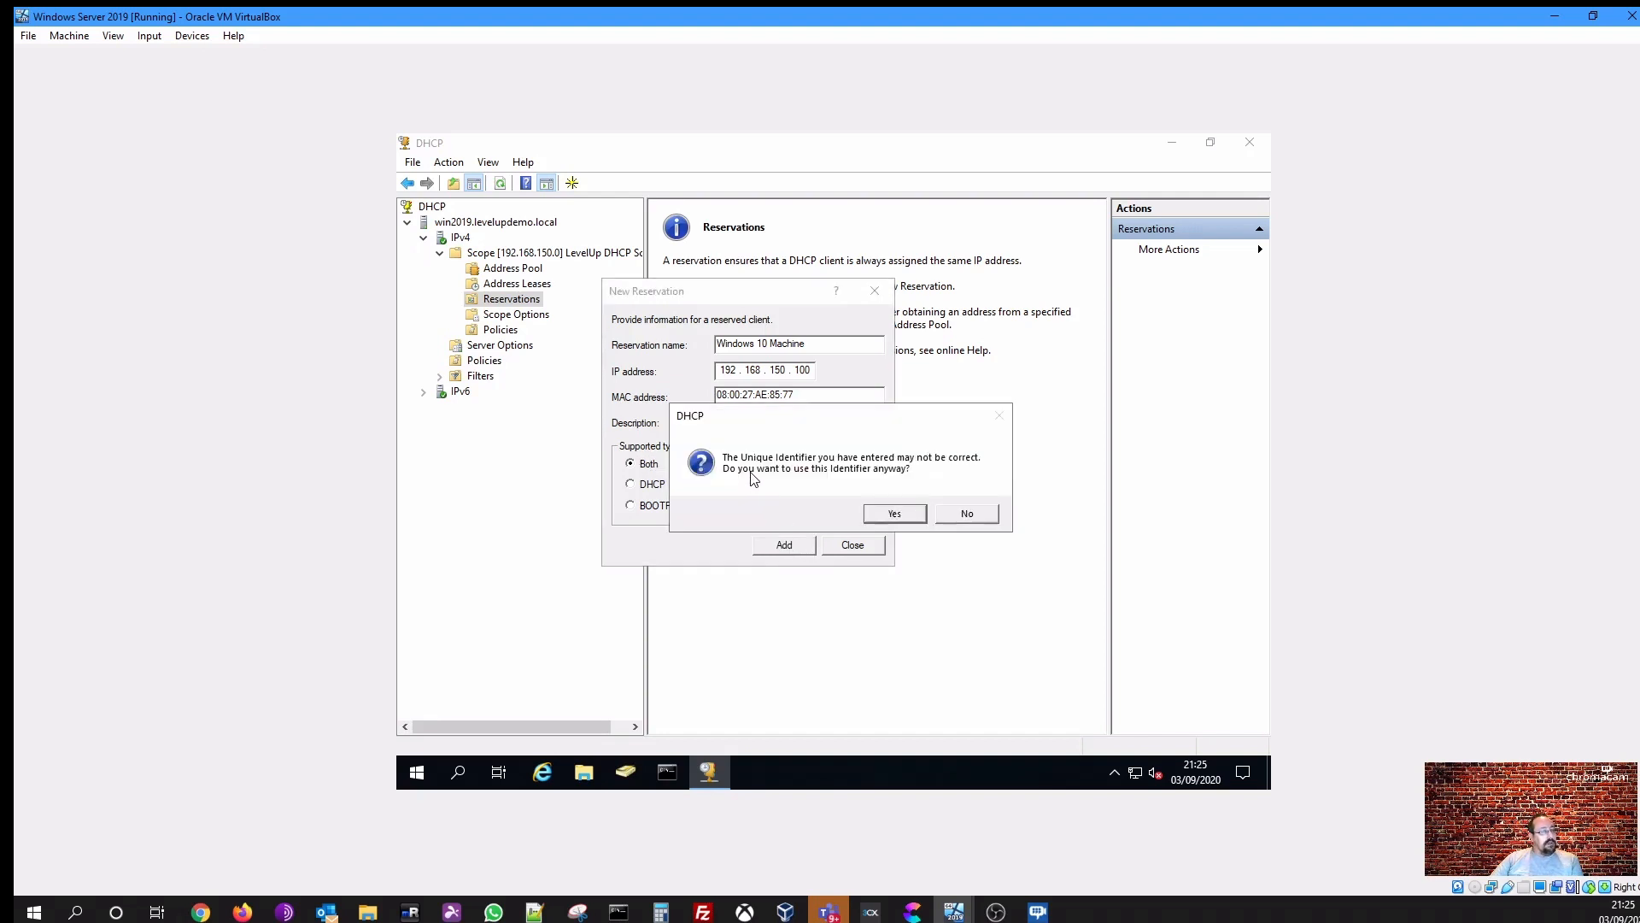
click(944, 513)
- Enter the MAC address without separators as 080027AE8577, add the reservation and close the dialog
click(824, 390)
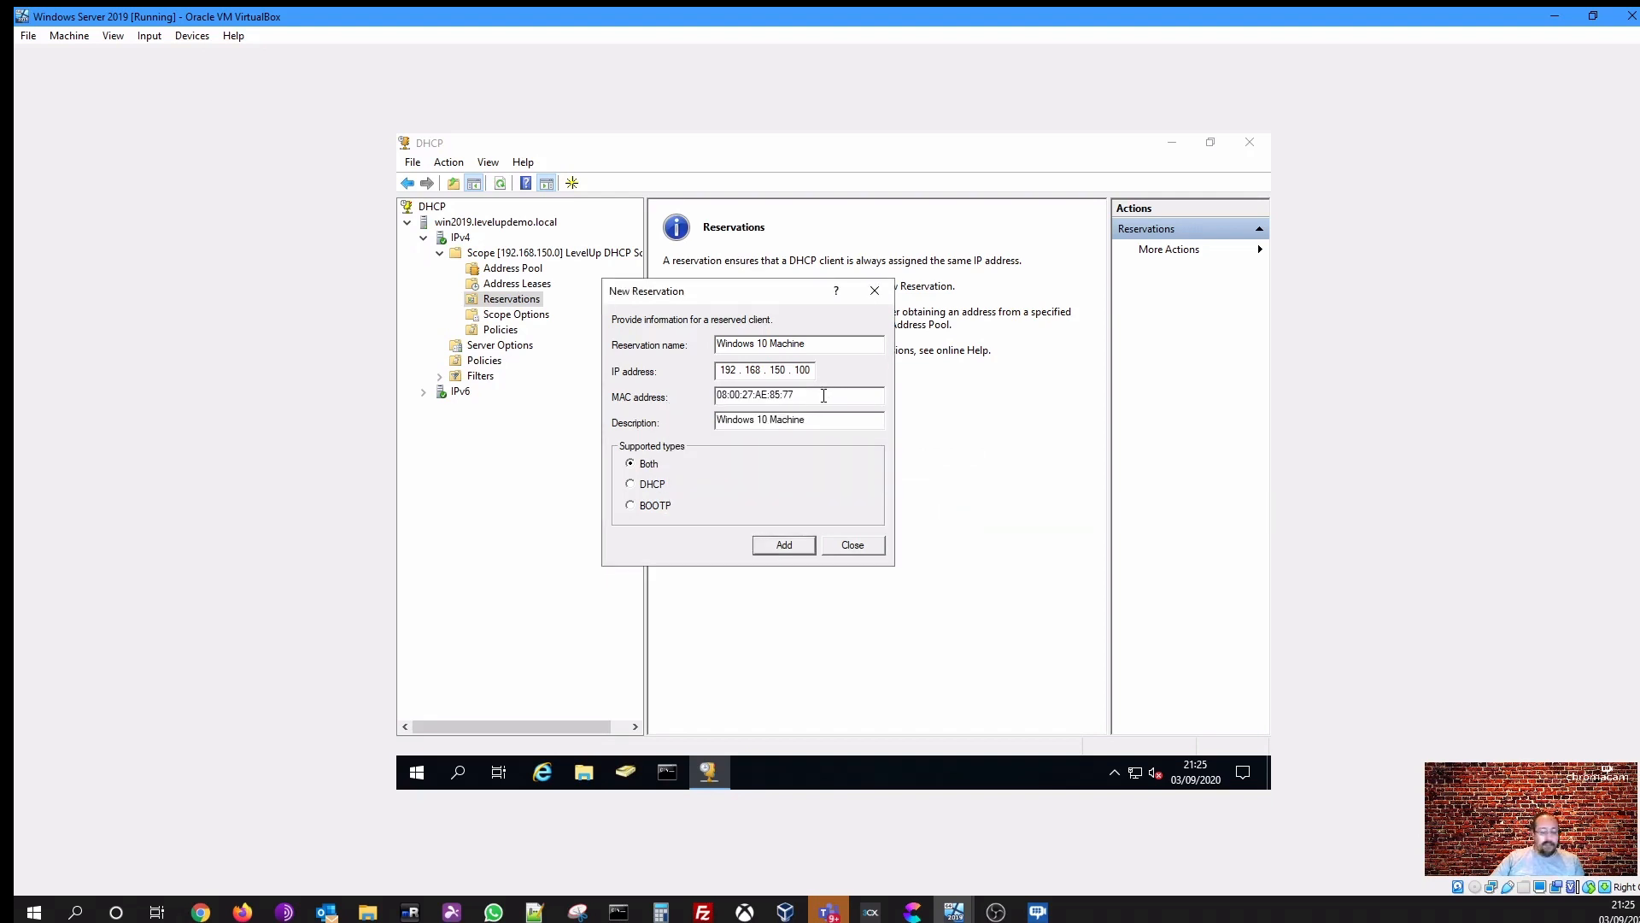
key(Home)
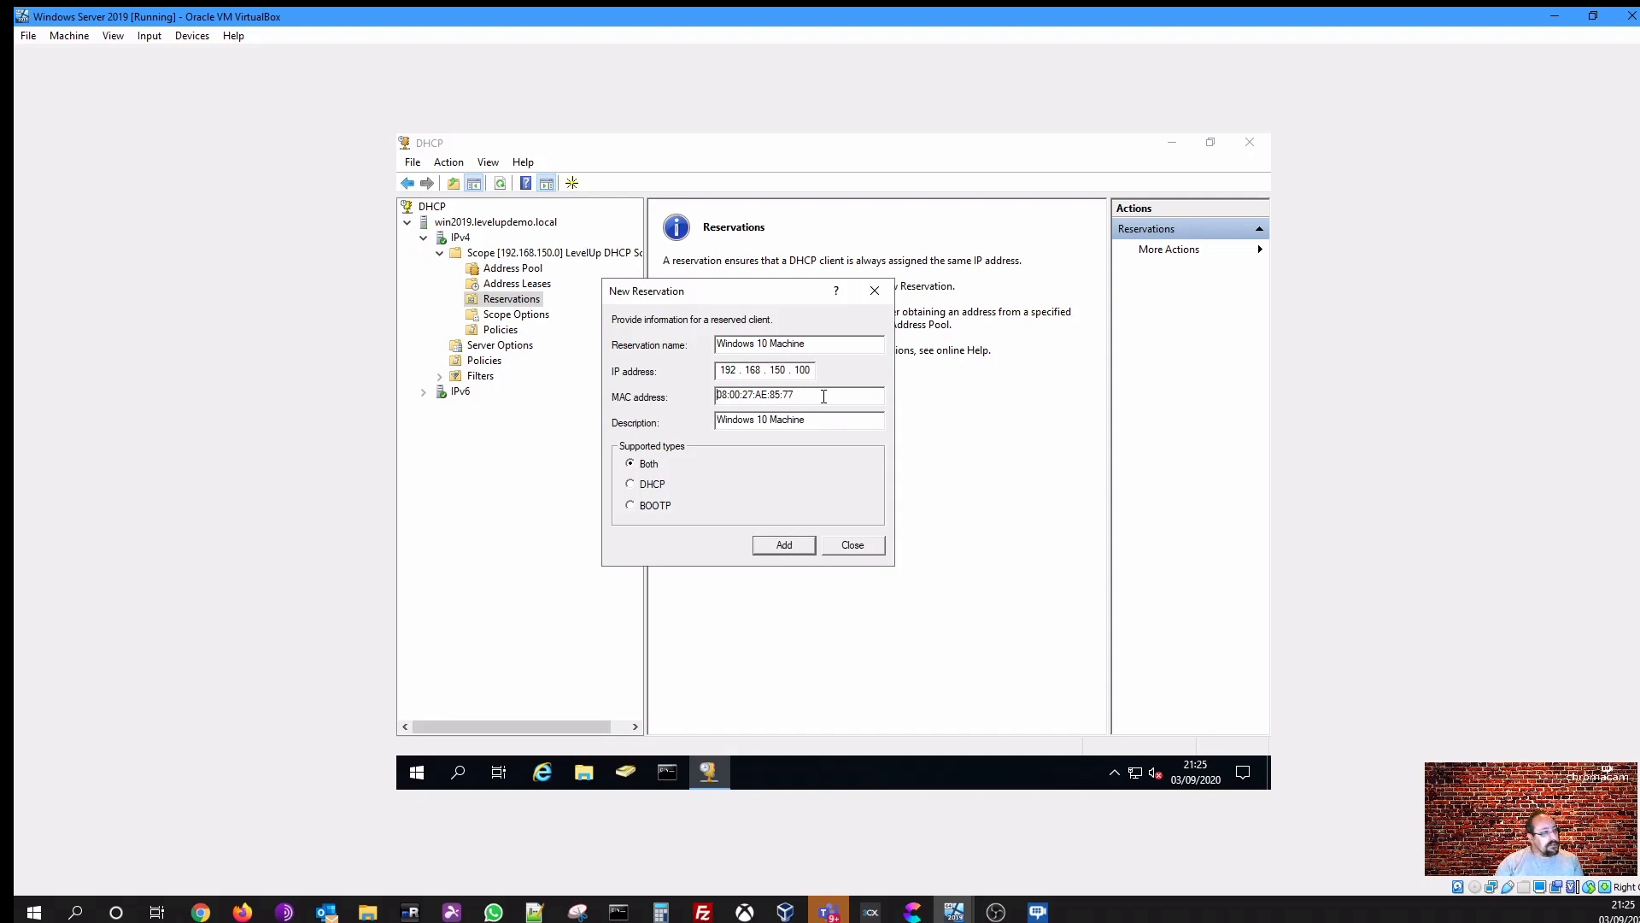
key(BackSpace)
key(BackSpace)
key(BackSpace)
key(Right)
key(Right)
key(BackSpace)
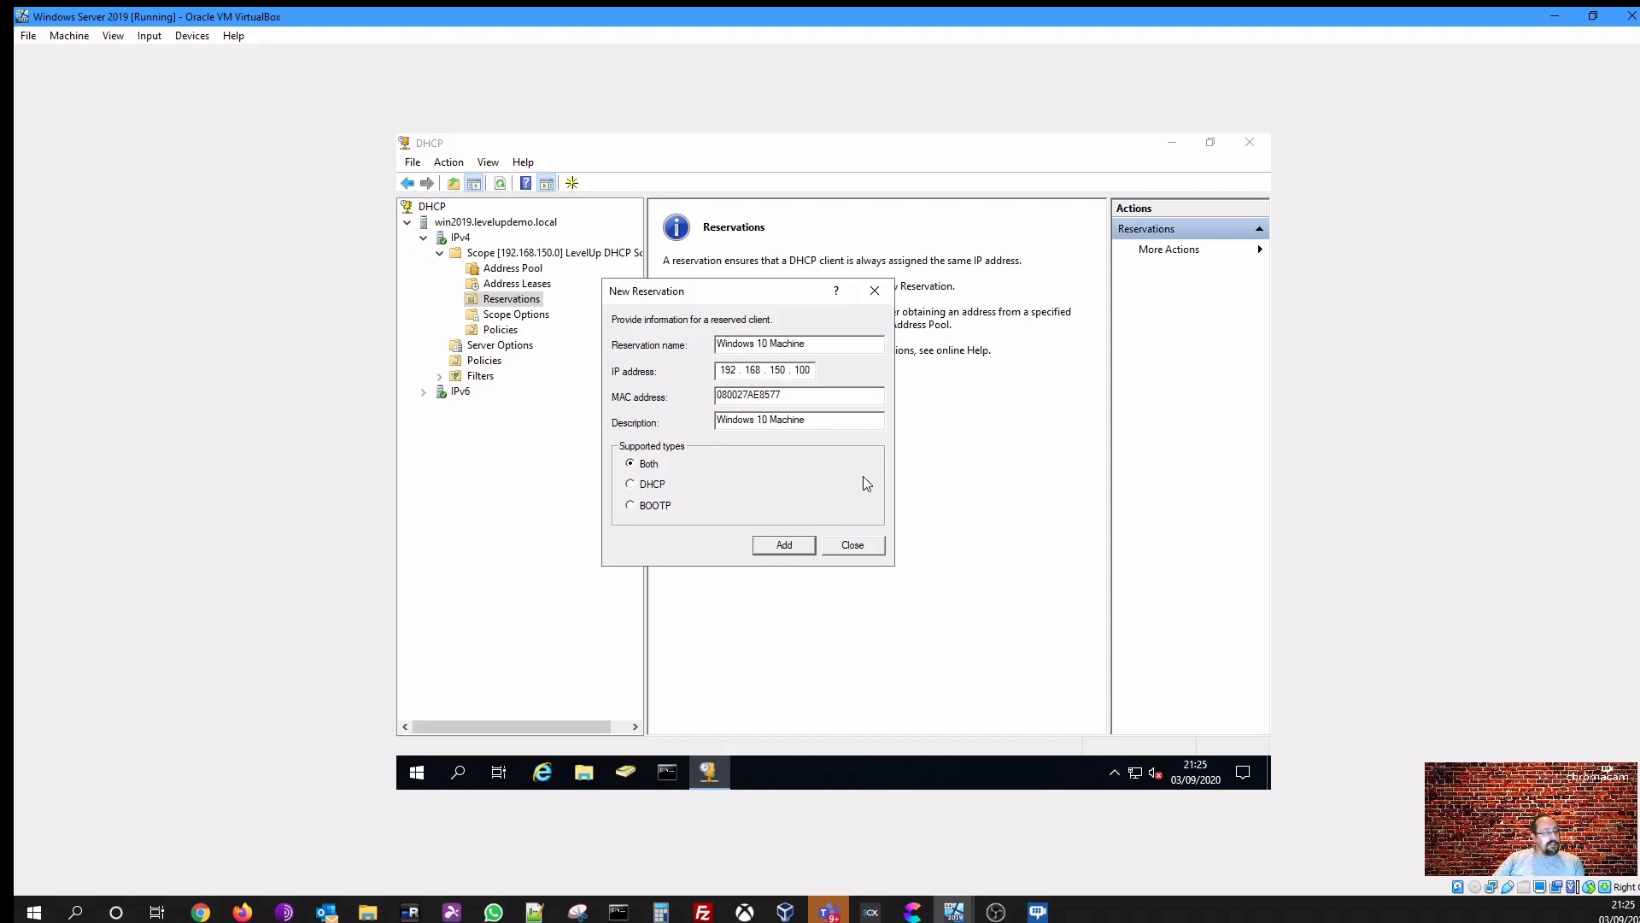
click(783, 546)
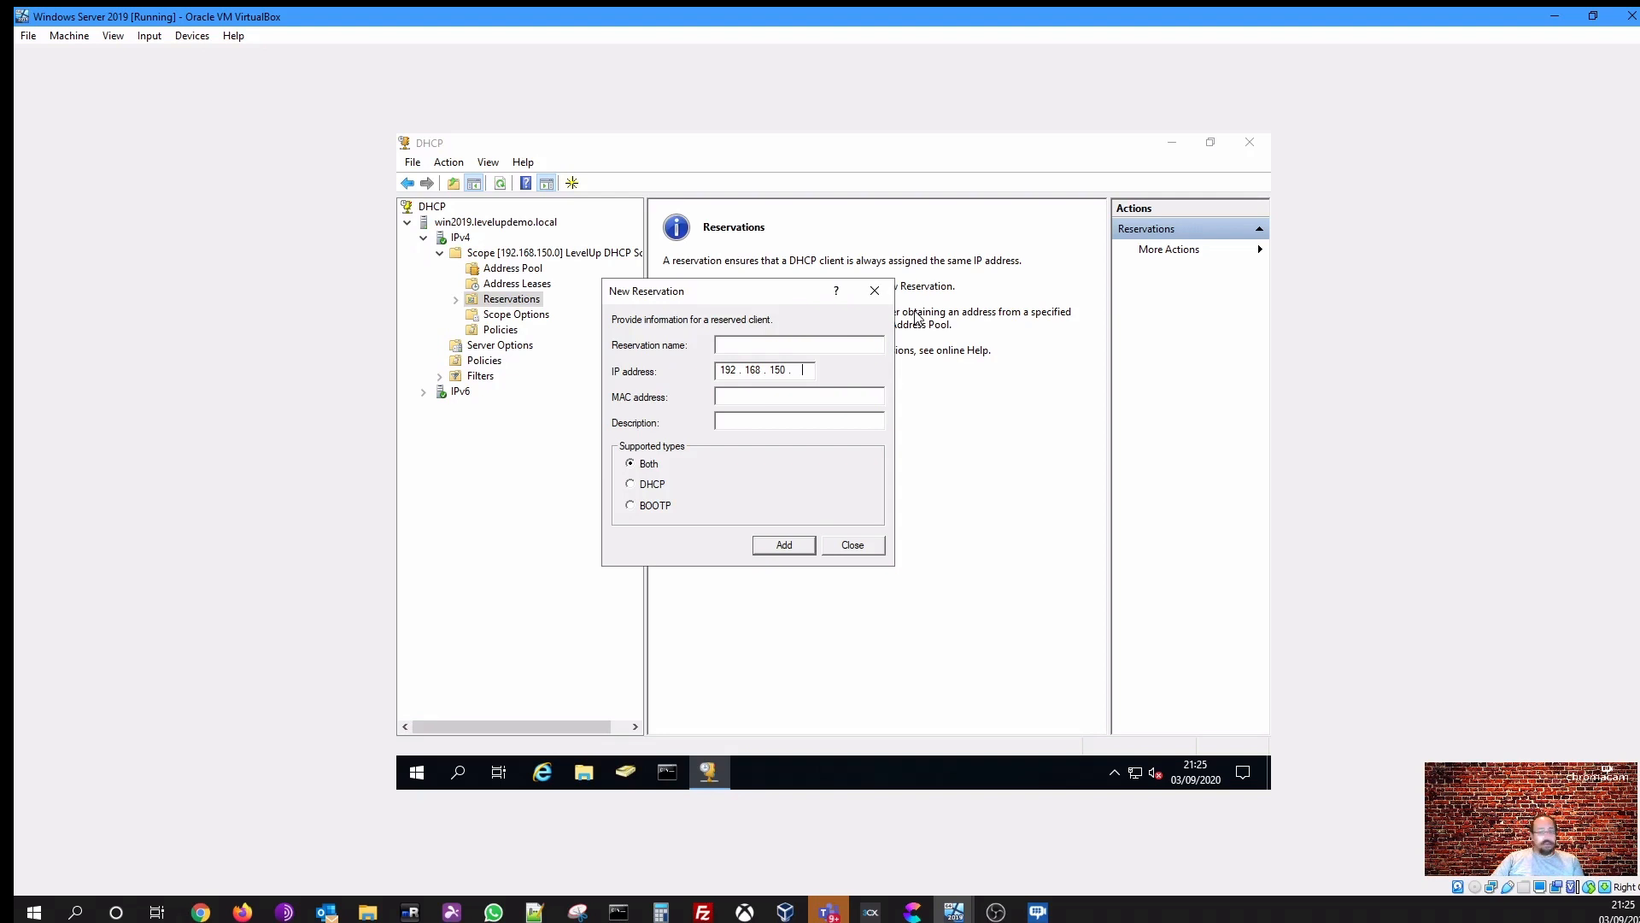
click(861, 547)
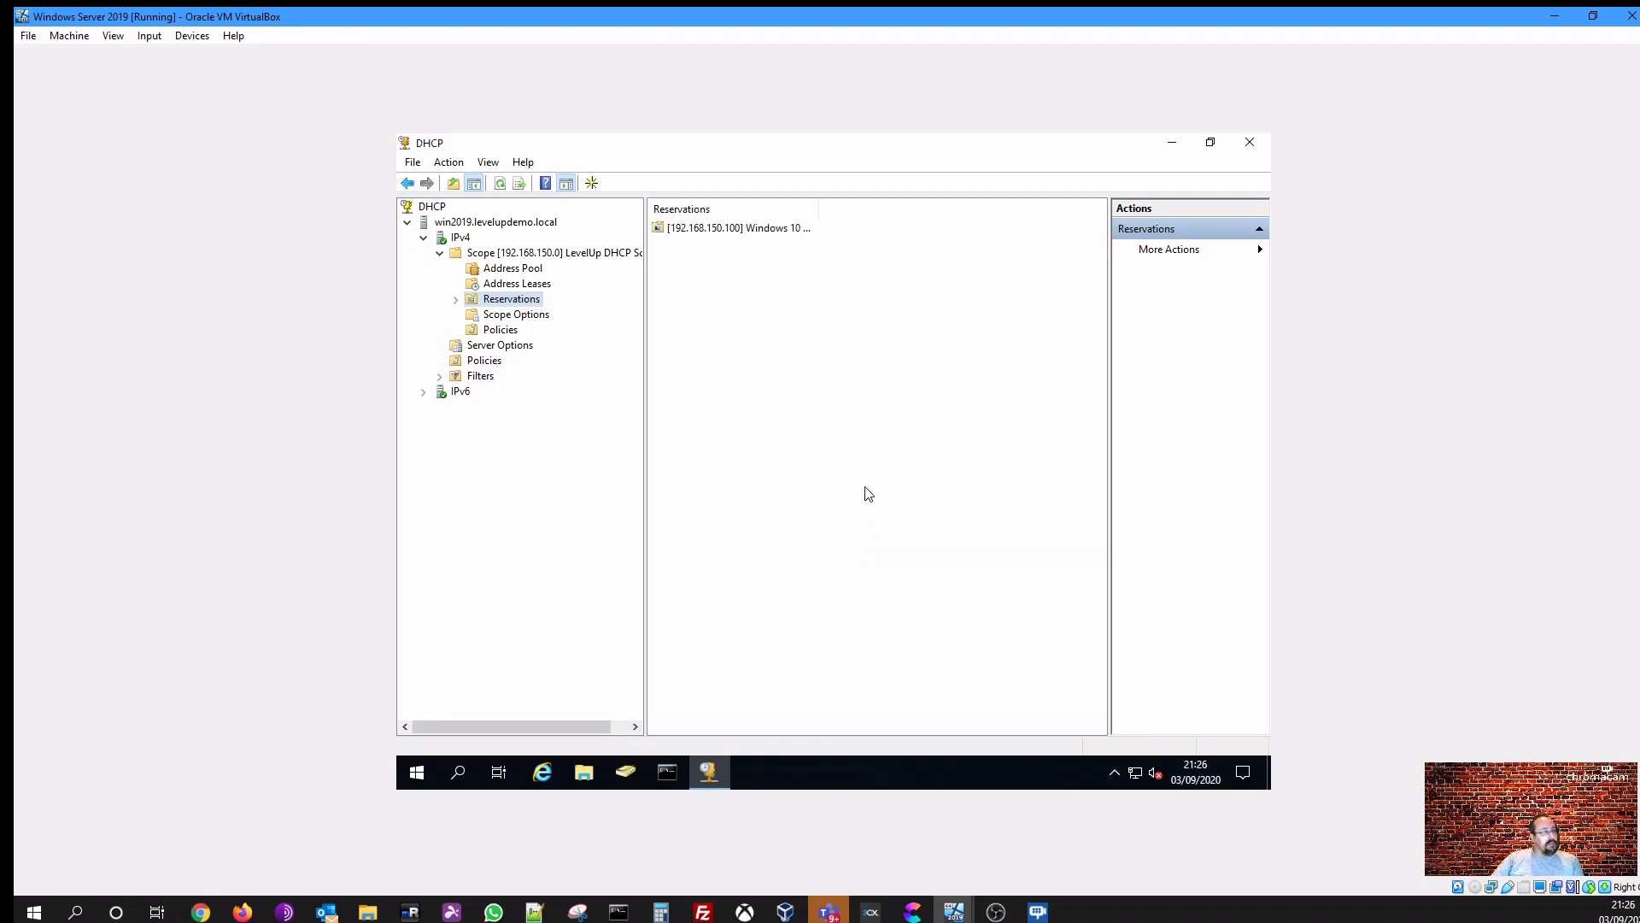
- Open the new reservation's properties to review its name, MAC address and description
double_click(818, 210)
double_click(803, 233)
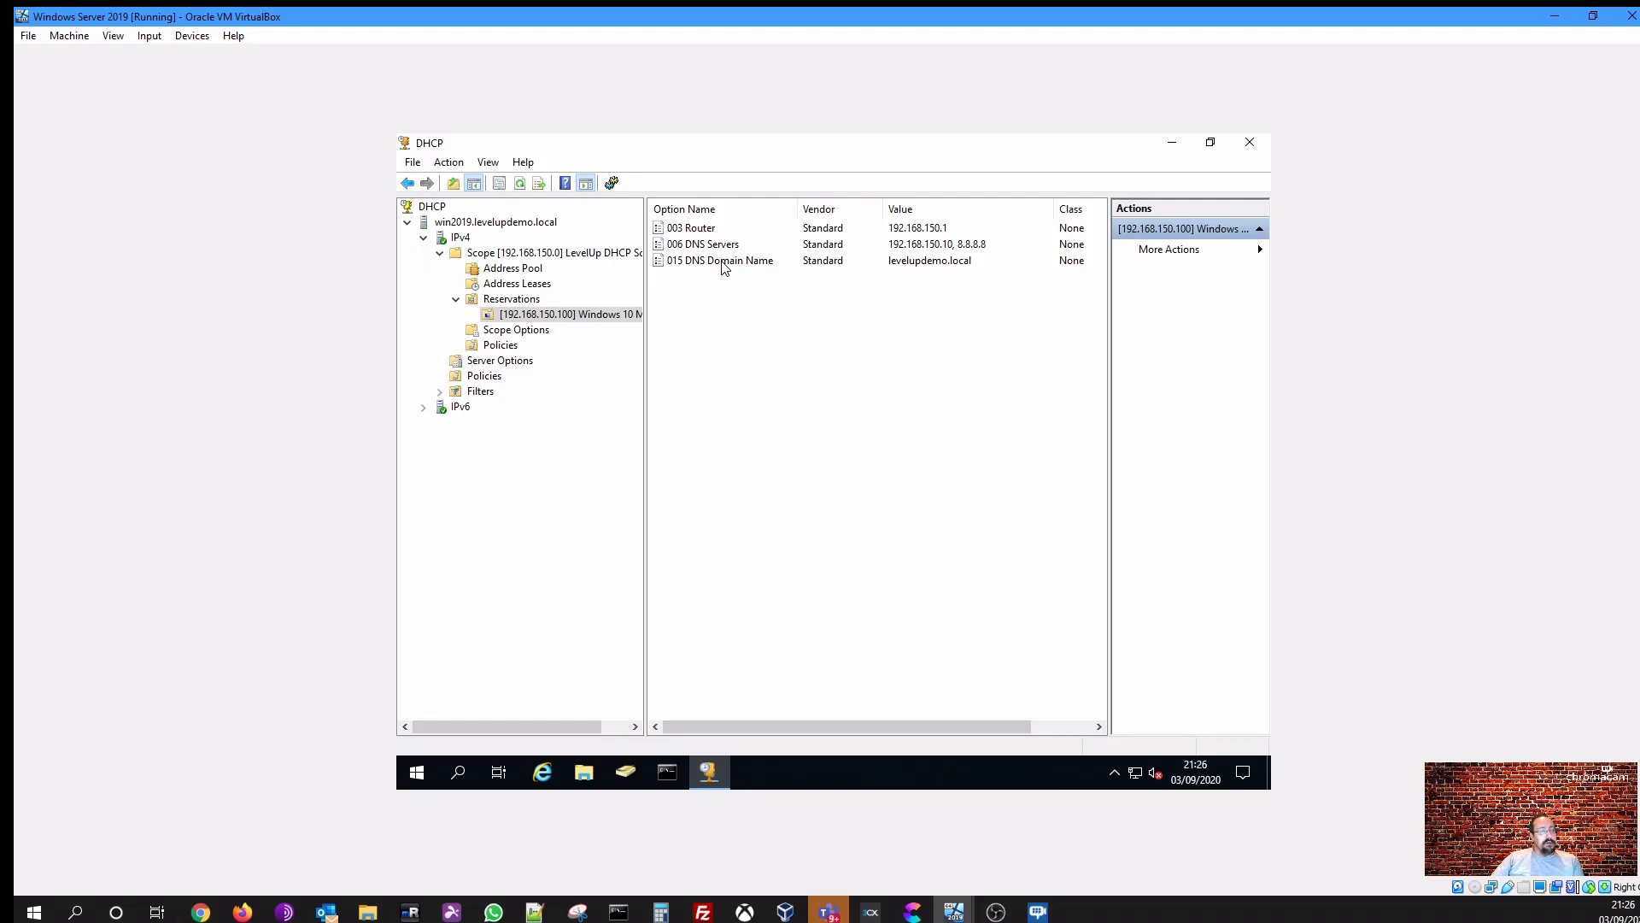
right_click(567, 316)
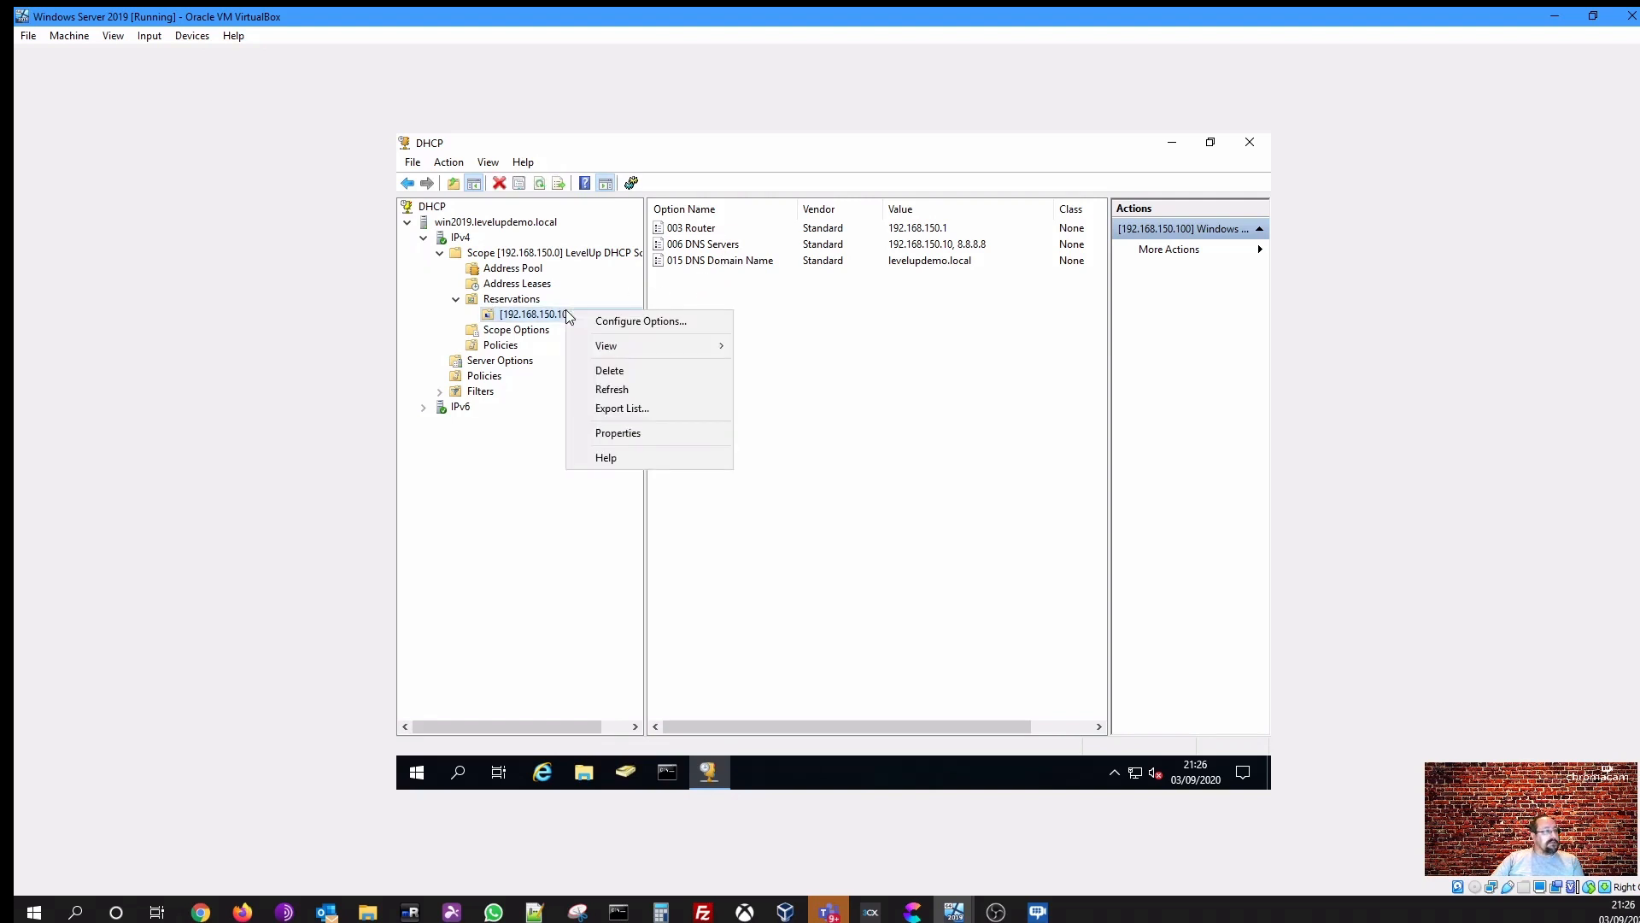
click(615, 433)
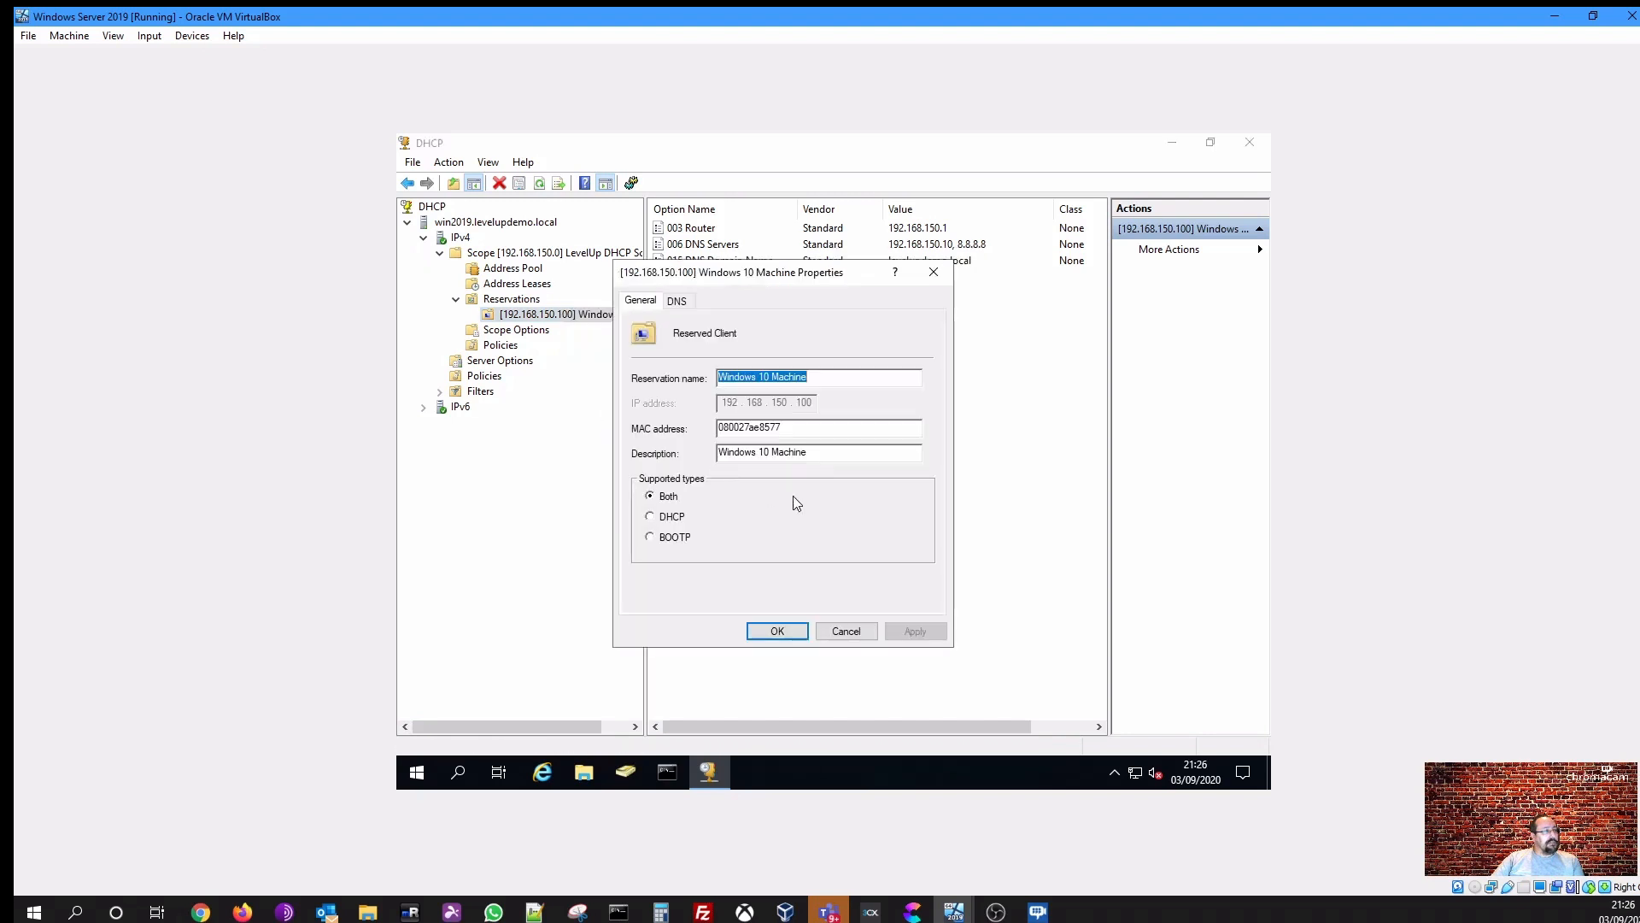
click(769, 428)
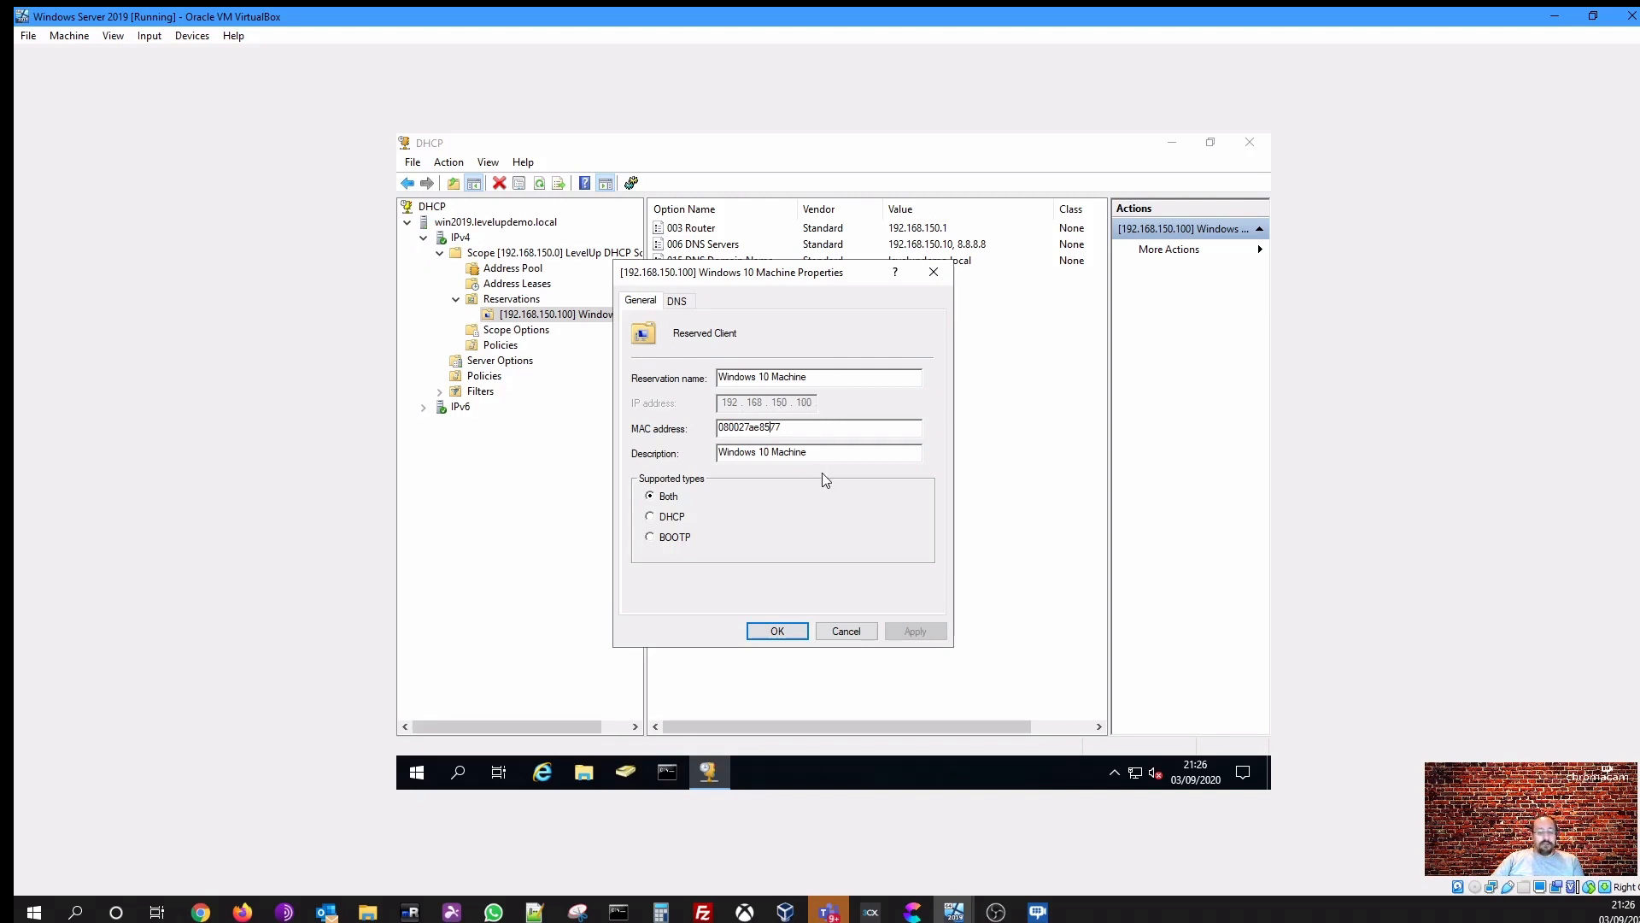
click(776, 629)
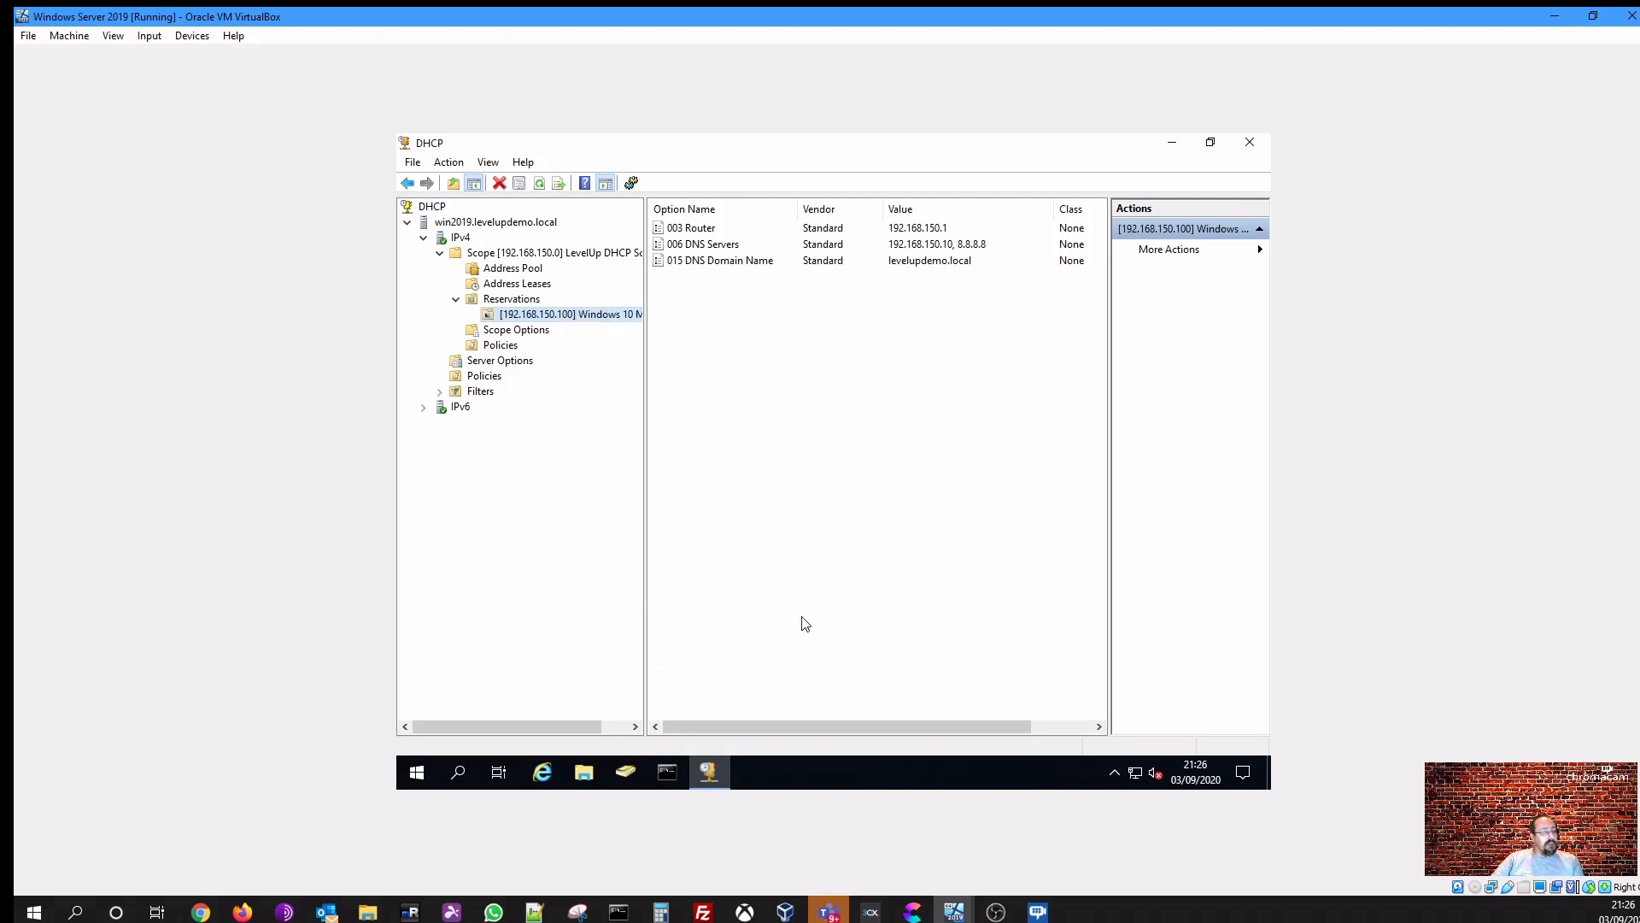
- Switch to the Windows 10 virtual machine and run ipconfig in the Command Prompt
click(533, 301)
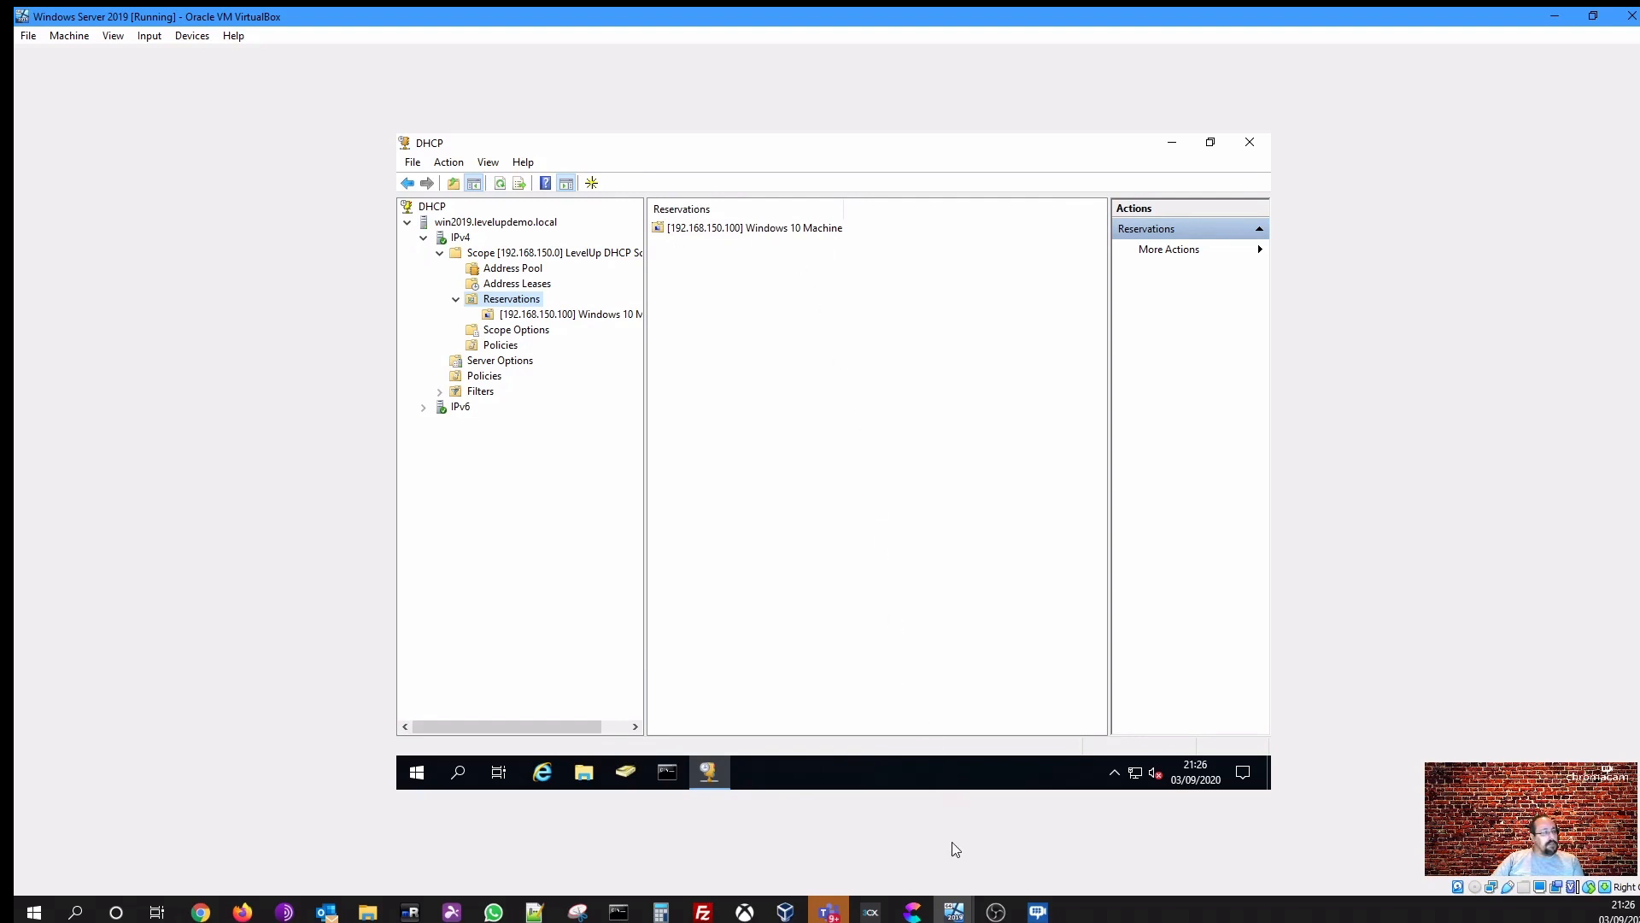
mouse_move(959, 917)
click(1039, 838)
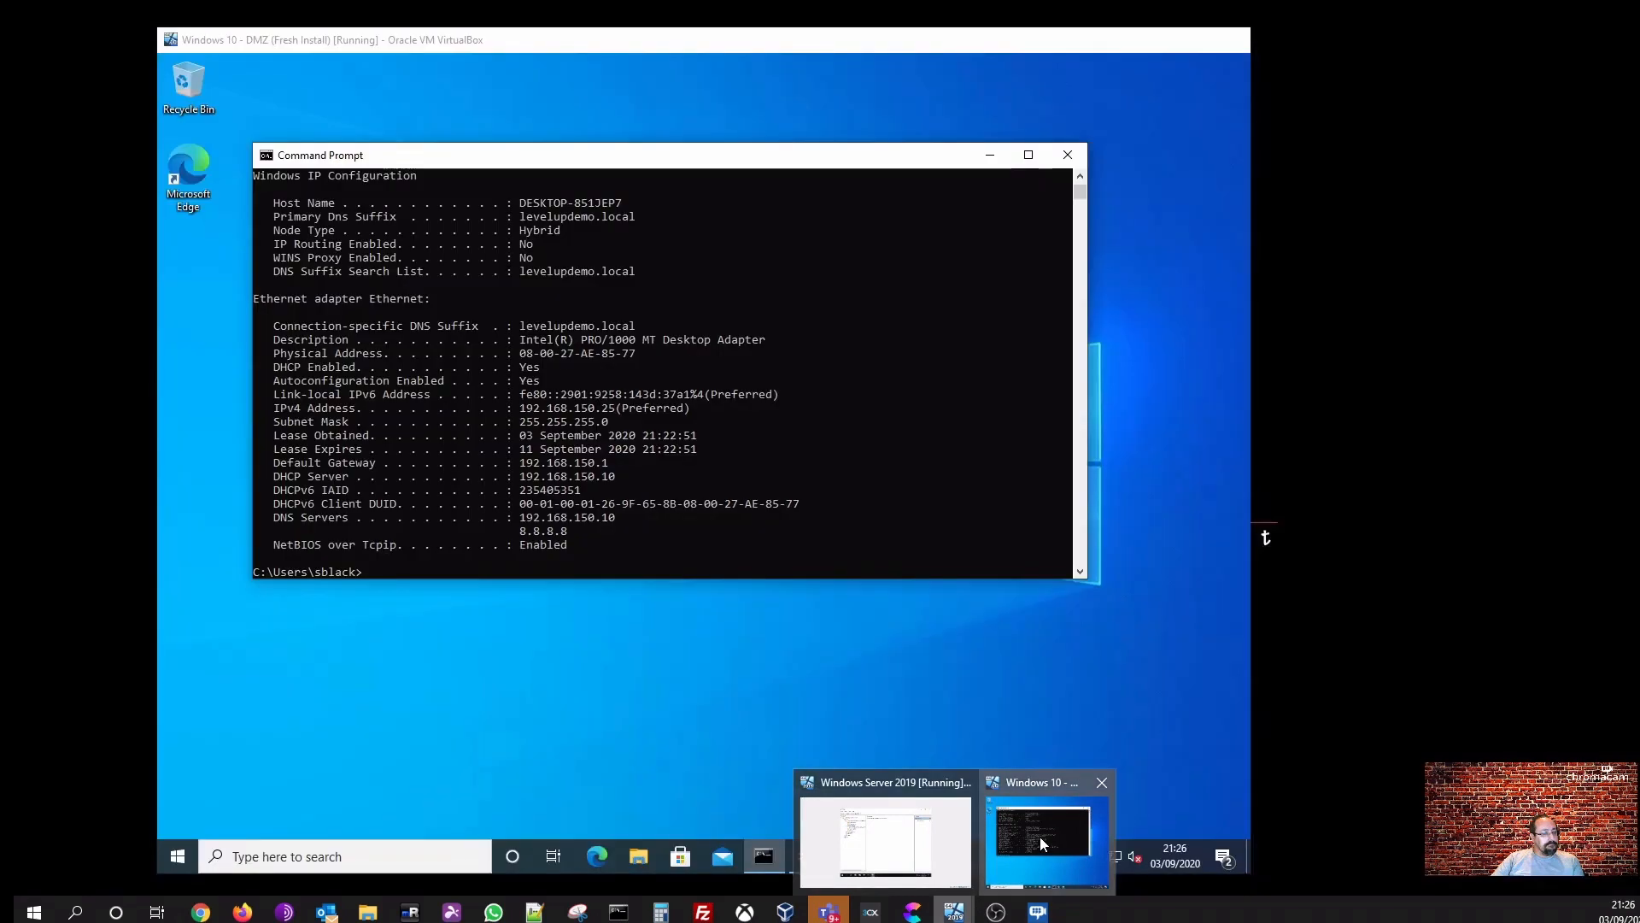
click(632, 544)
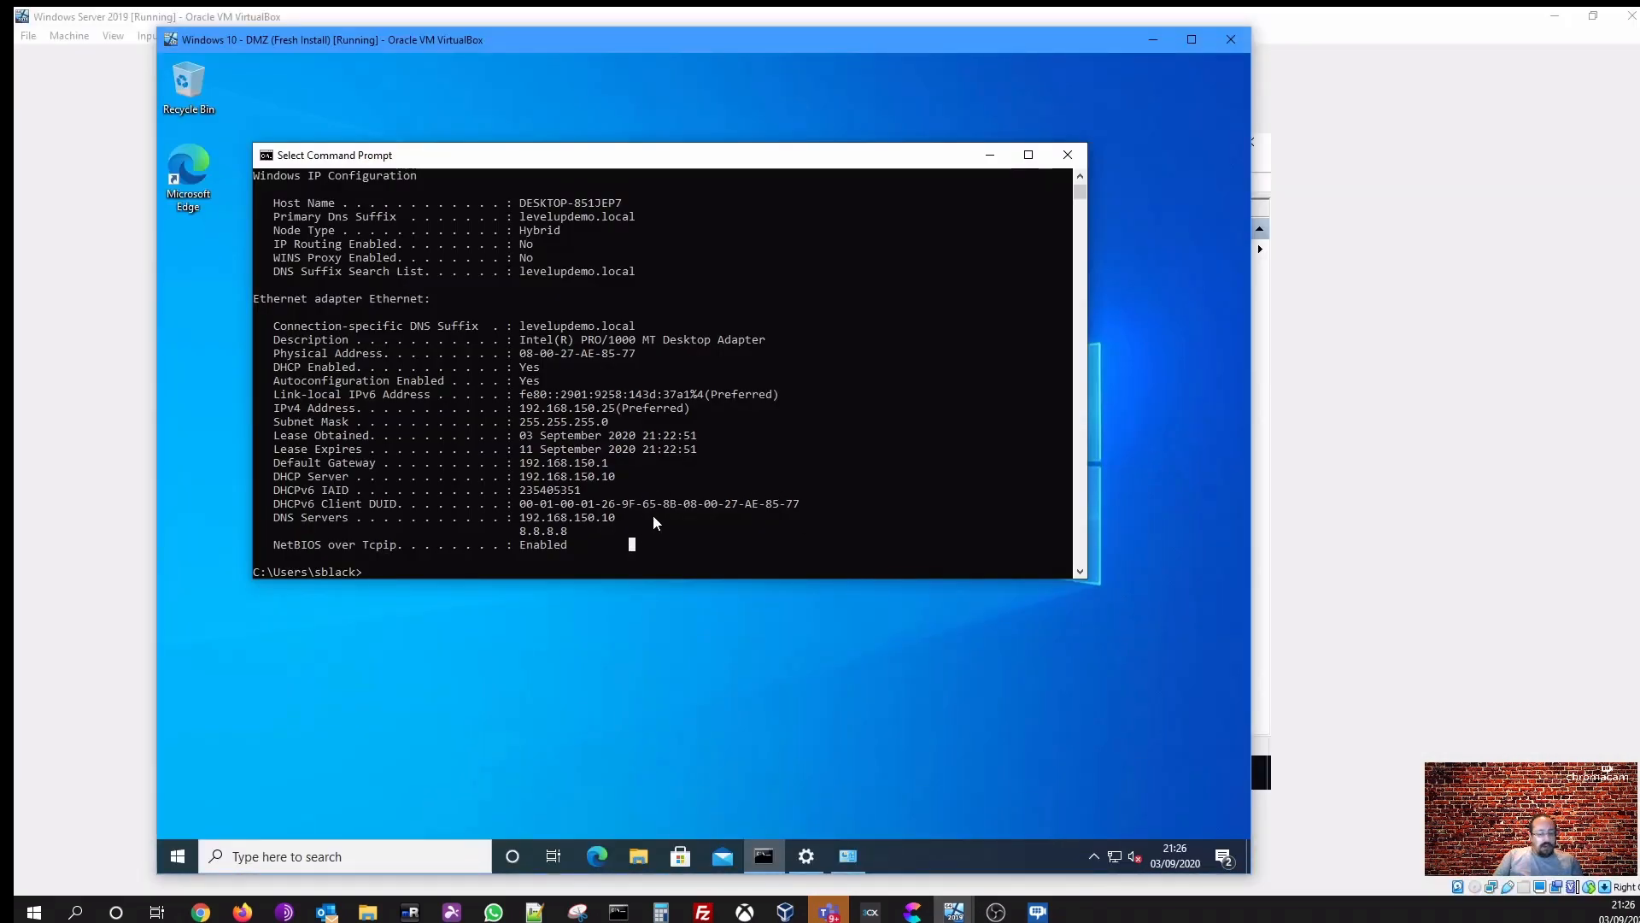
text(ipconfig)
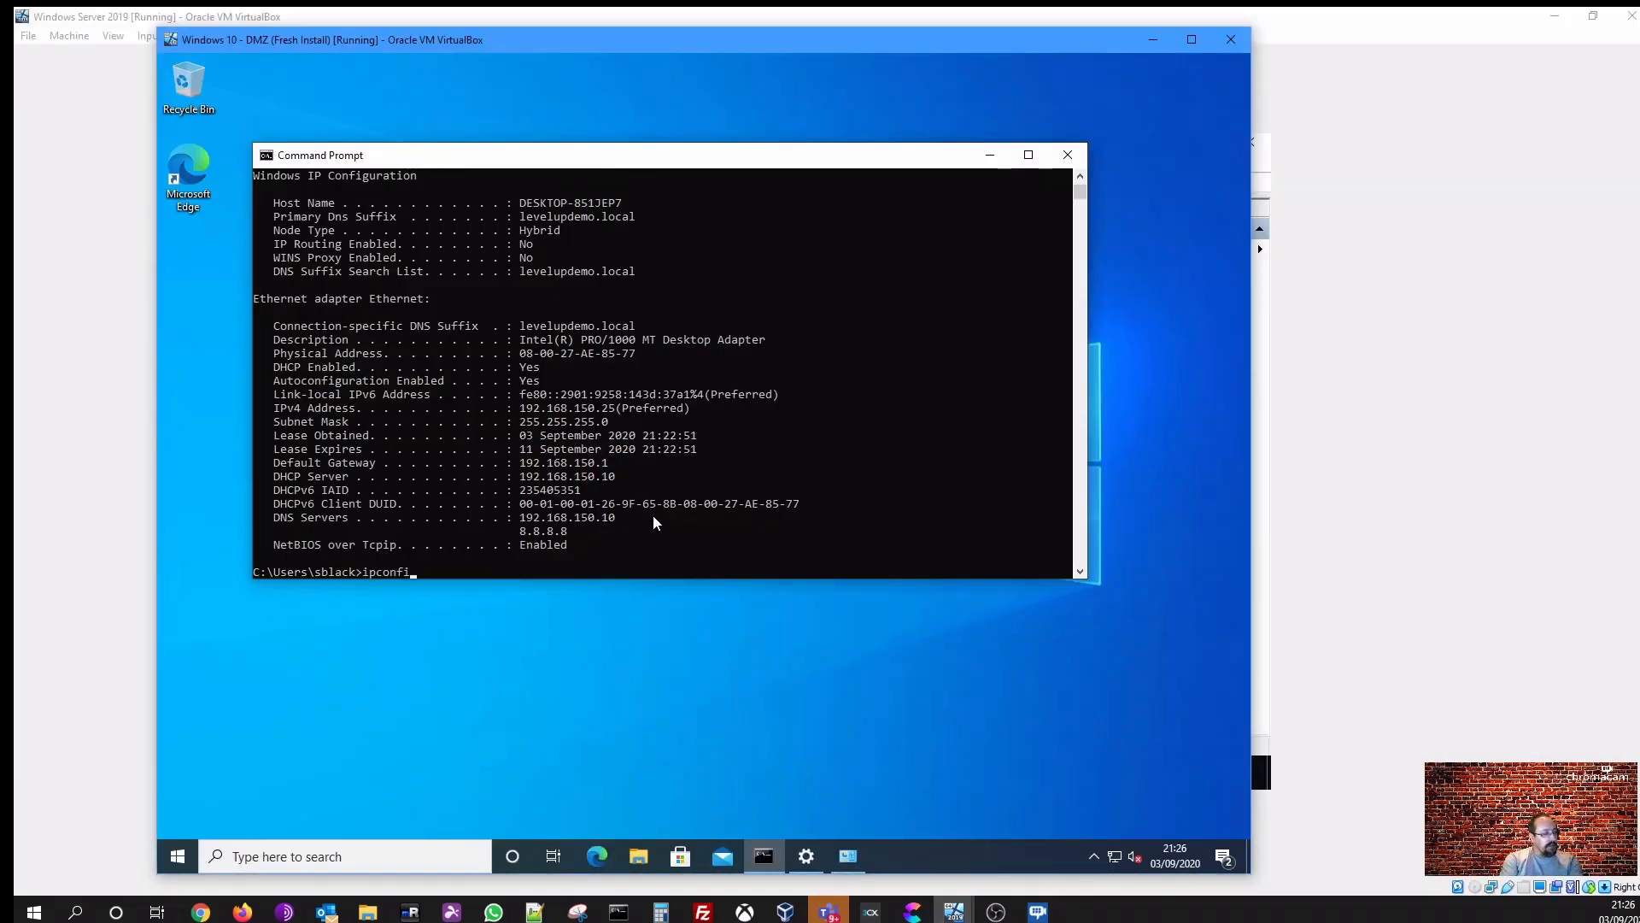
key(Return)
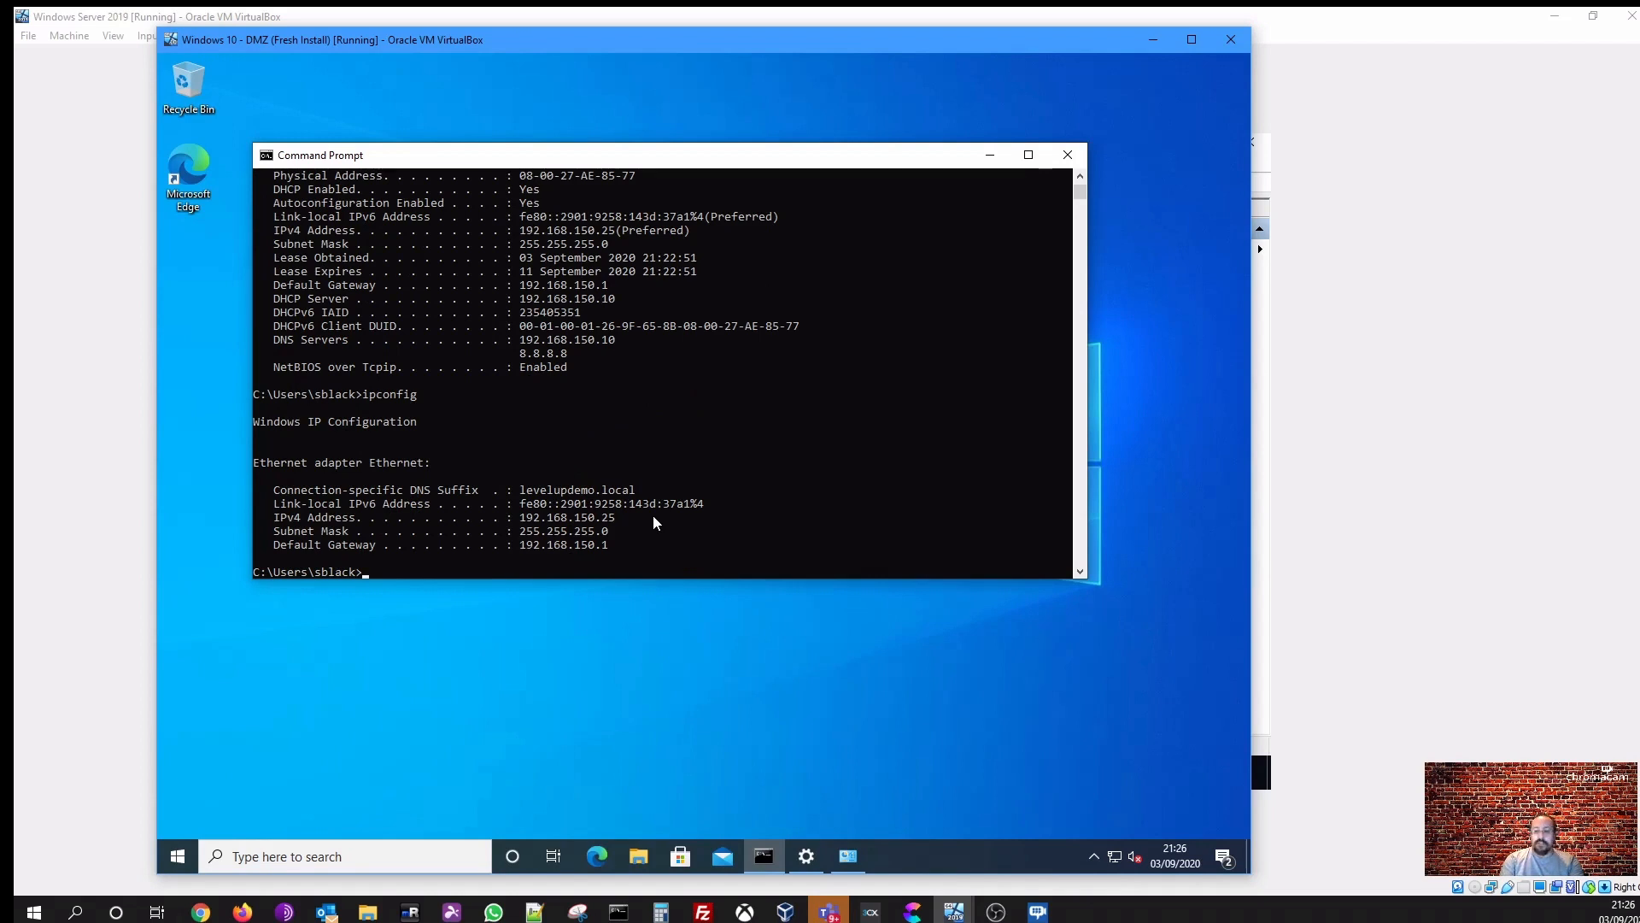
- Run ipconfig /renew on the client to request a new DHCP lease
key(Up)
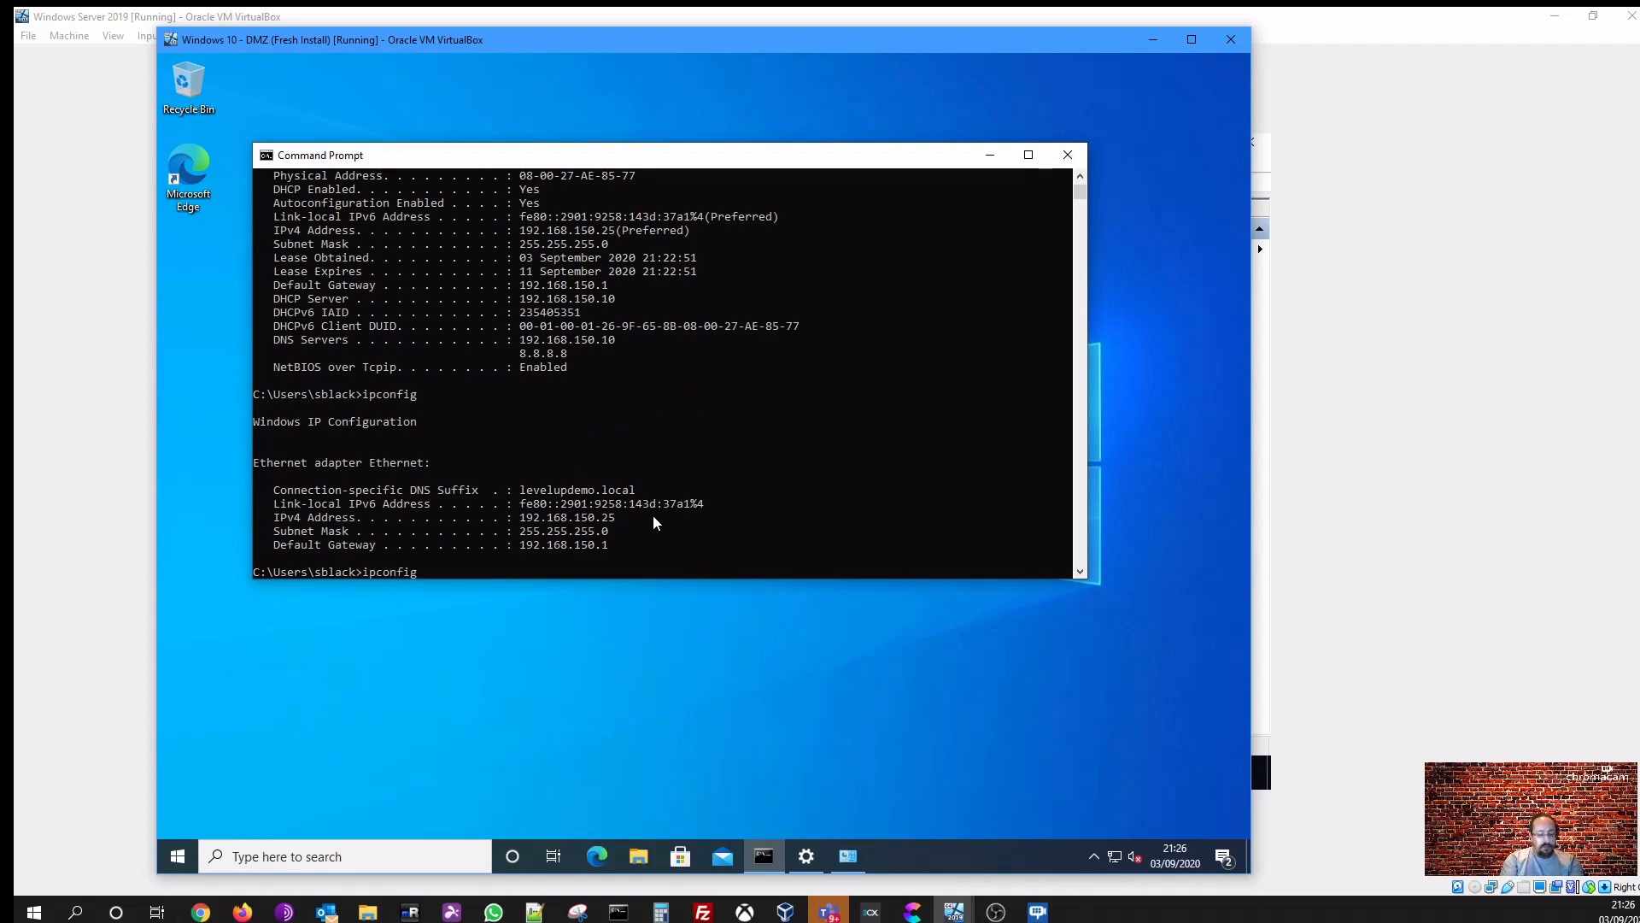
text(/renew)
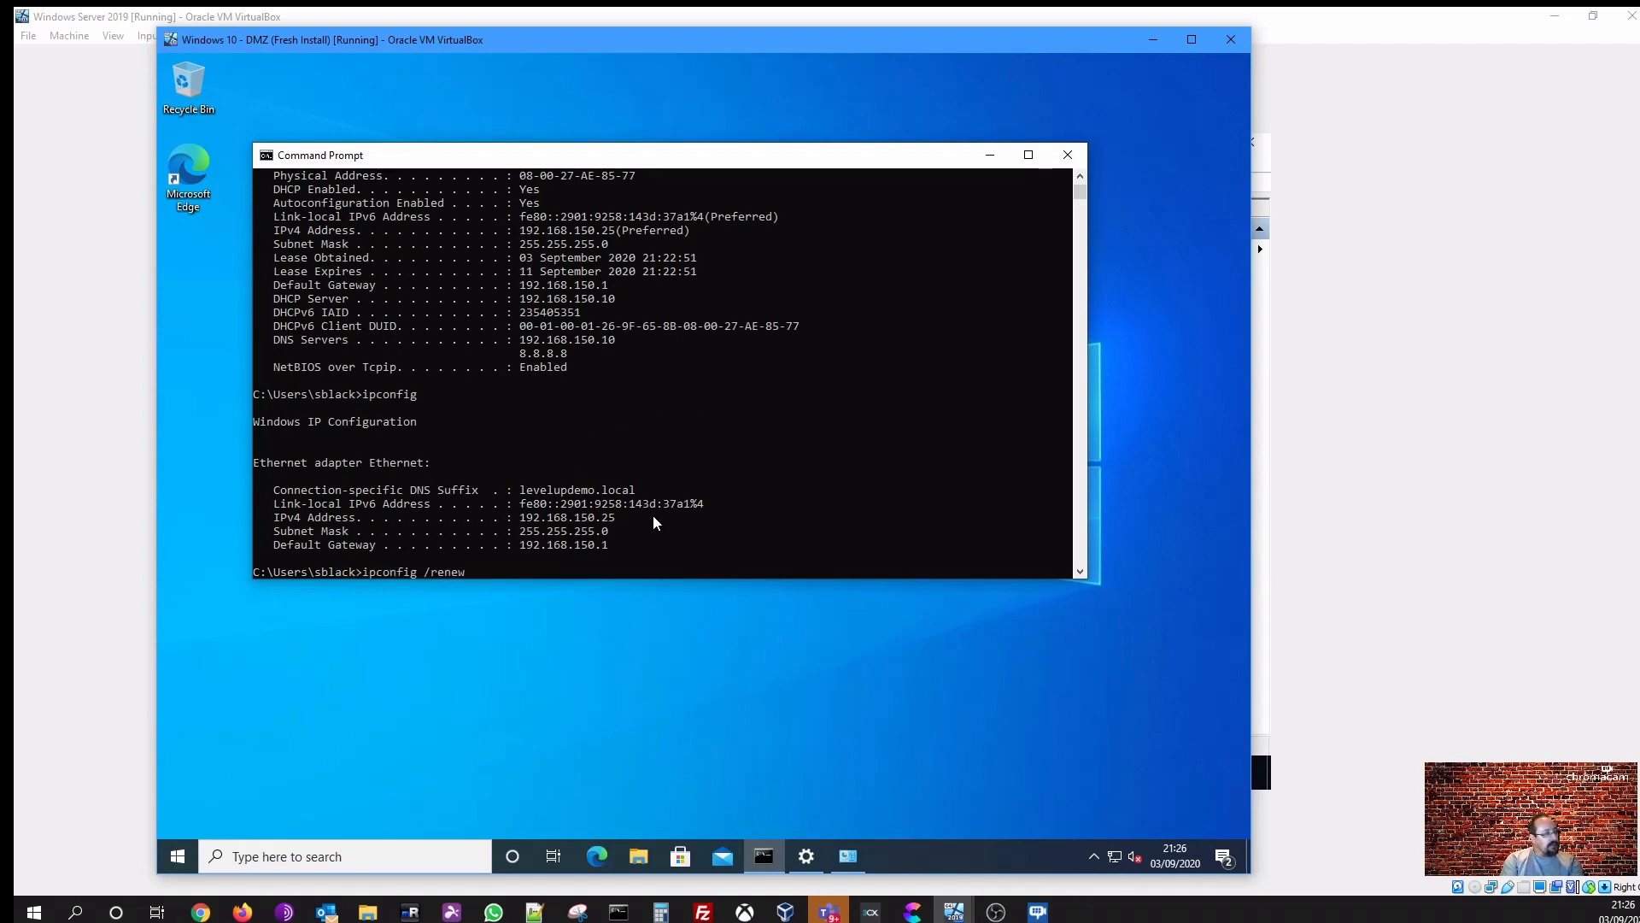
key(Return)
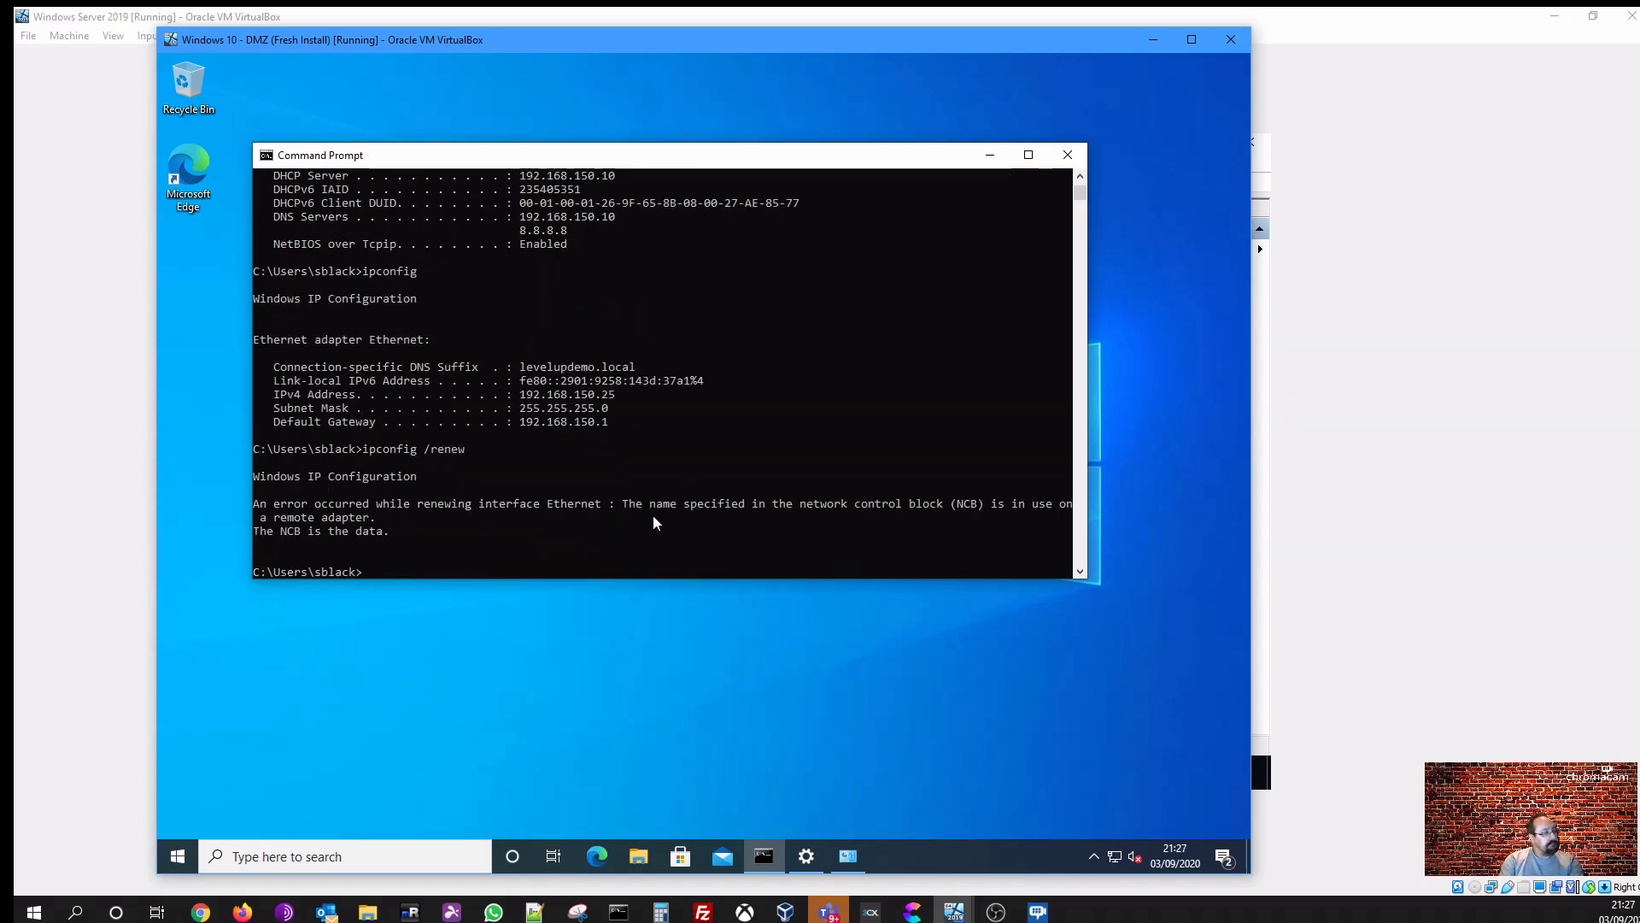
- Run ipconfig again and highlight the client's IPv4 address
text(ip)
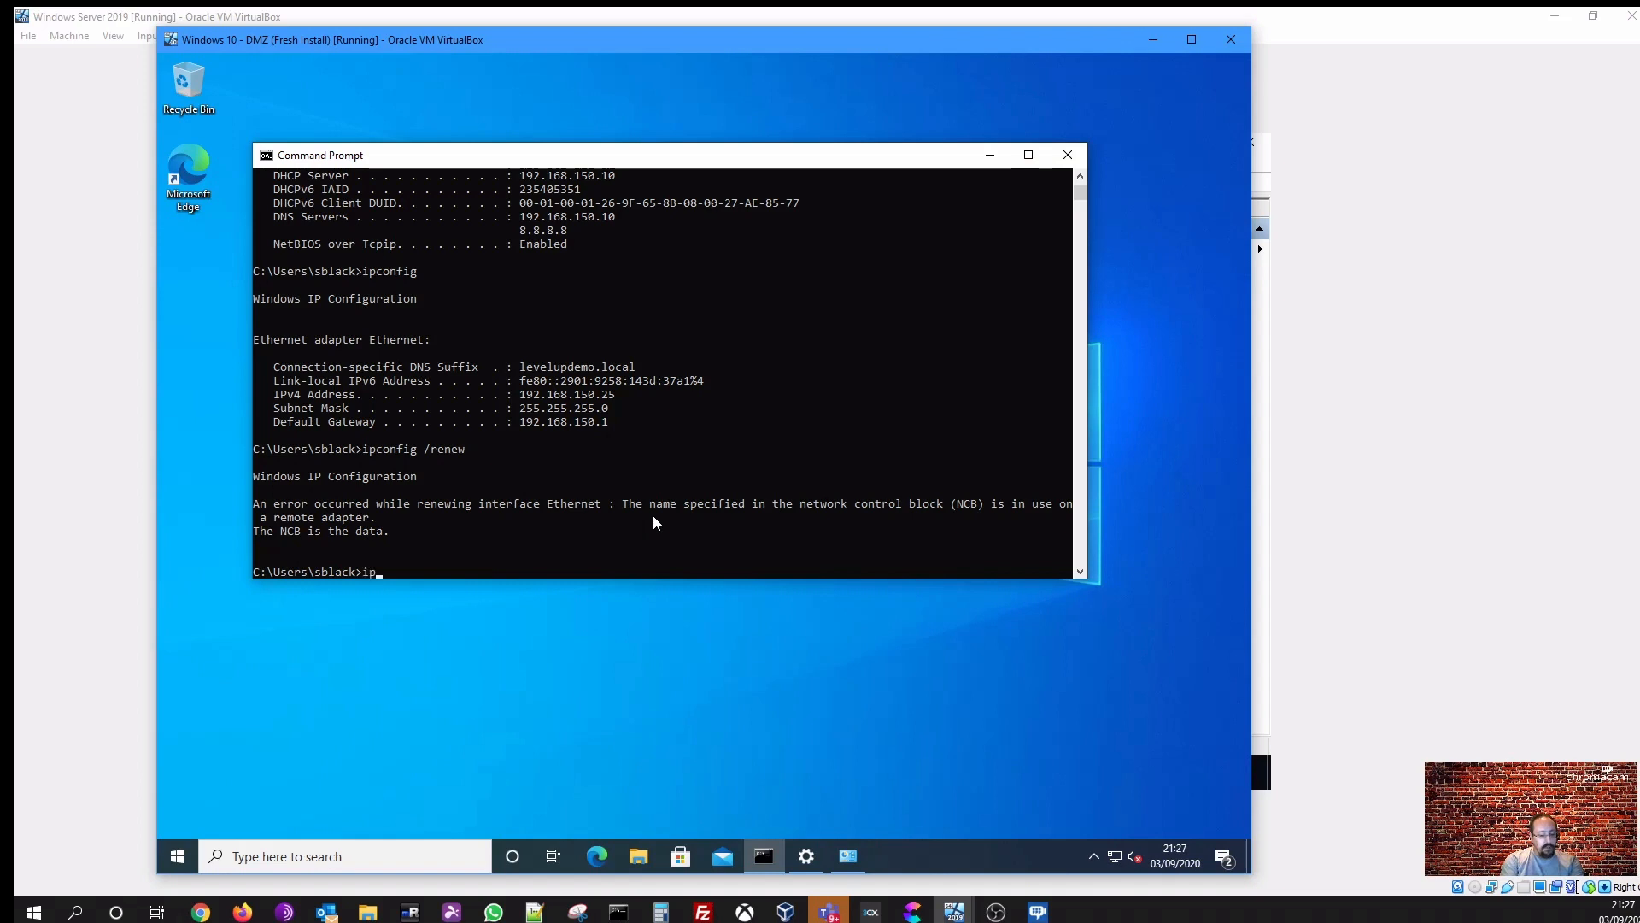
text(config)
key(Return)
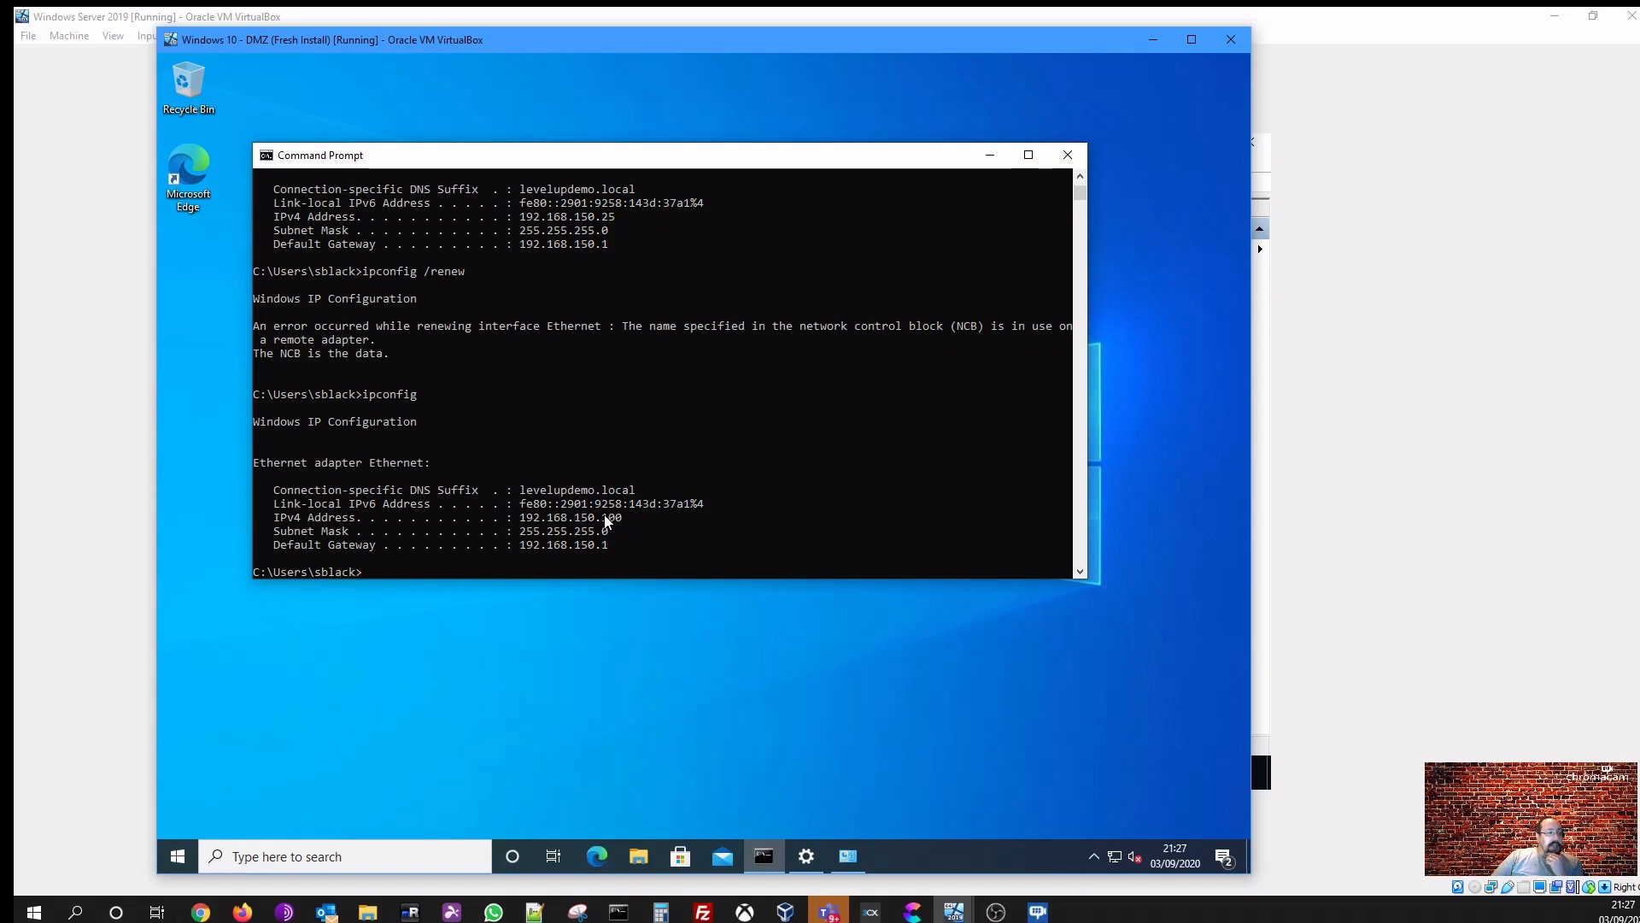
drag(603, 517, 621, 519)
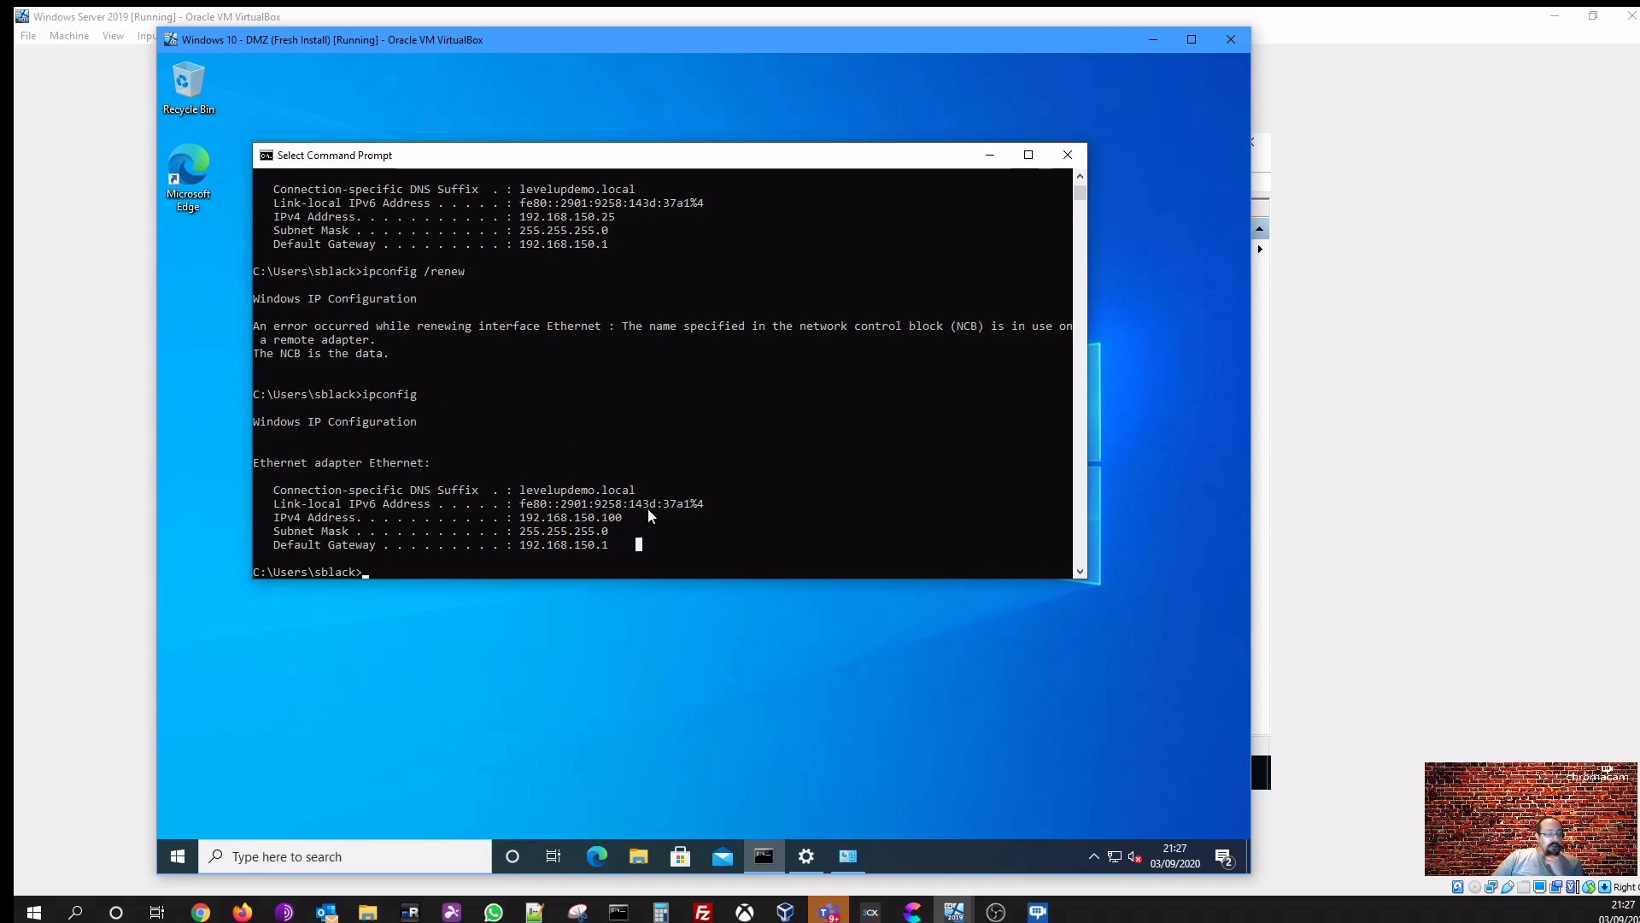